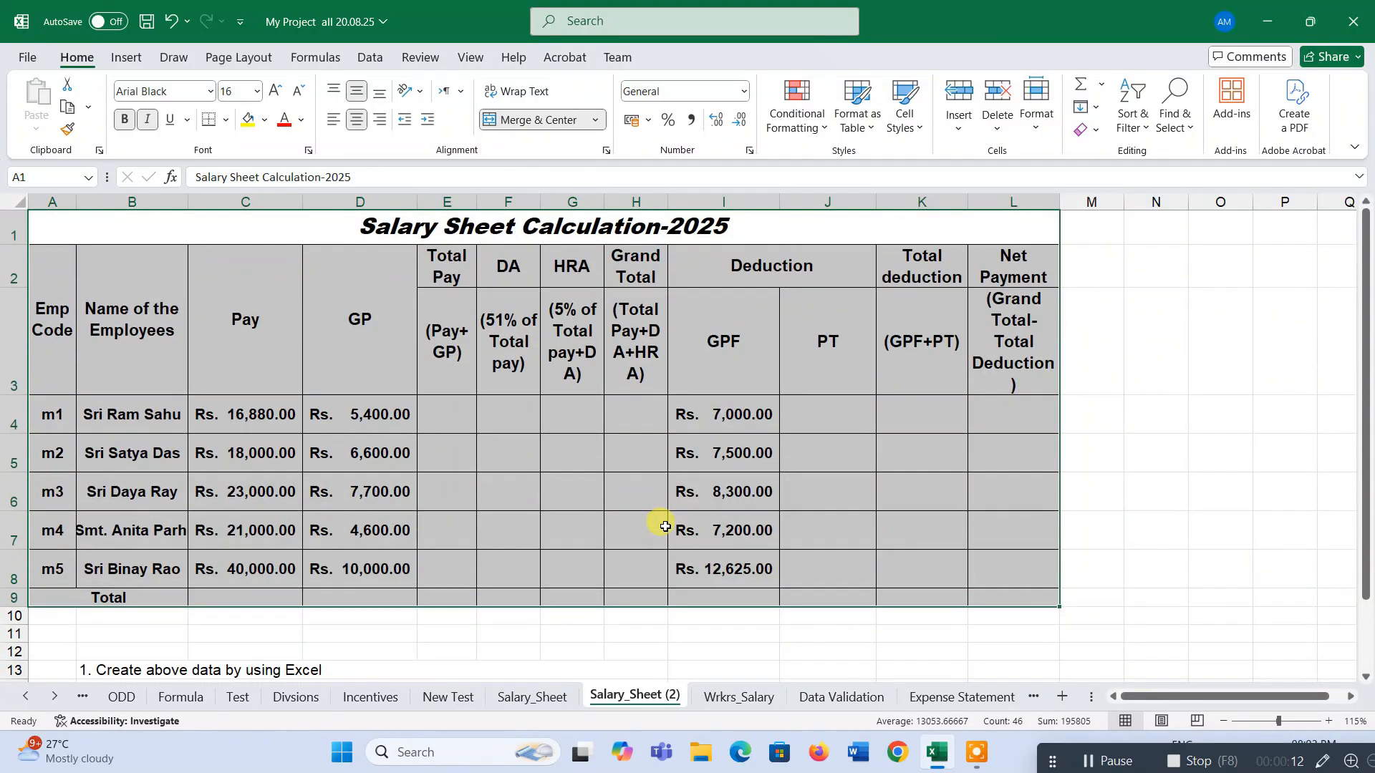
Examine the salary table's headers and data columns by selecting their ranges.
{"action": "scroll", "coordinate": [665, 526], "scroll_direction": "down", "scroll_amount": 1, "text": "ctrl"}
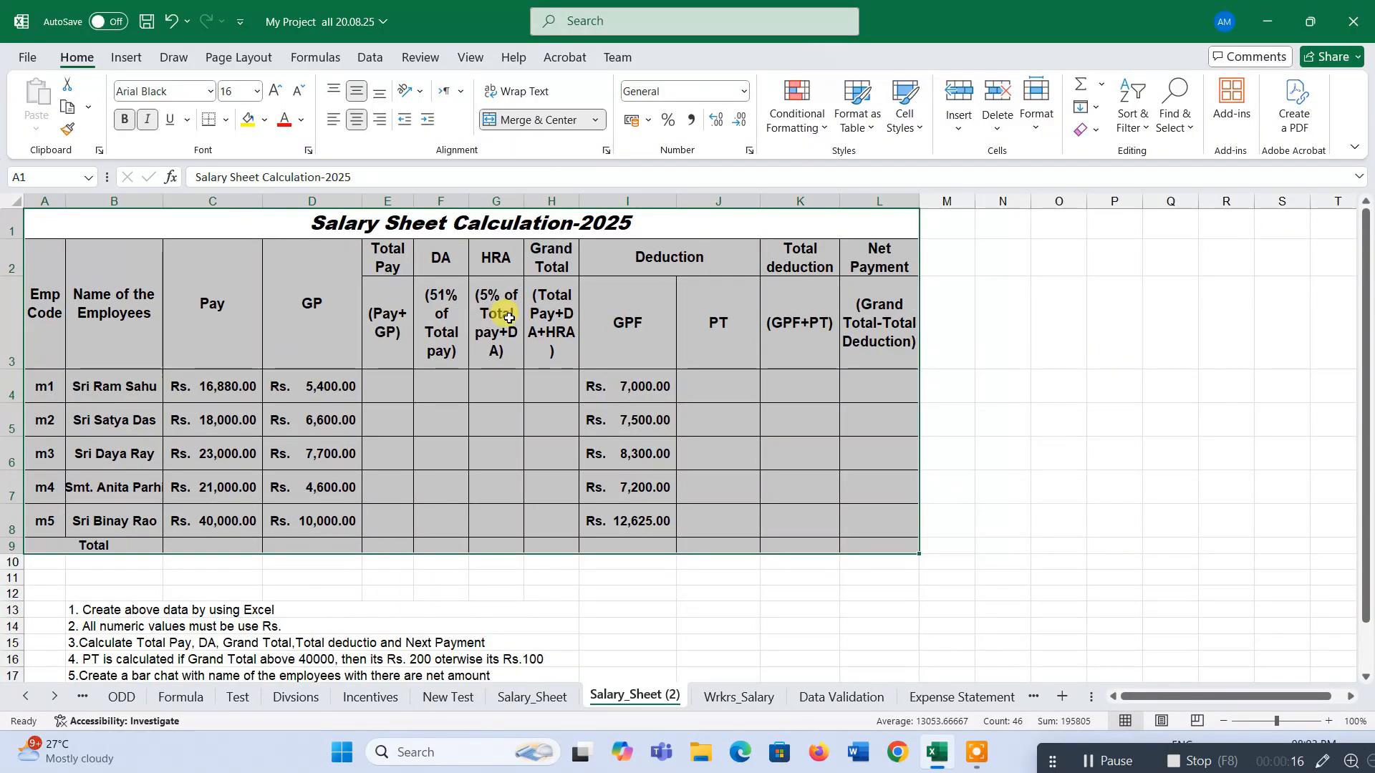
{"action": "left_click", "coordinate": [466, 223]}
{"action": "left_click_drag", "start_coordinate": [457, 231], "coordinate": [540, 528]}
{"action": "scroll", "coordinate": [286, 573], "scroll_direction": "down", "scroll_amount": 1}
{"action": "left_click_drag", "start_coordinate": [189, 450], "coordinate": [221, 515]}
{"action": "scroll", "coordinate": [645, 384], "scroll_direction": "up", "scroll_amount": 1}
{"action": "left_click", "coordinate": [467, 214]}
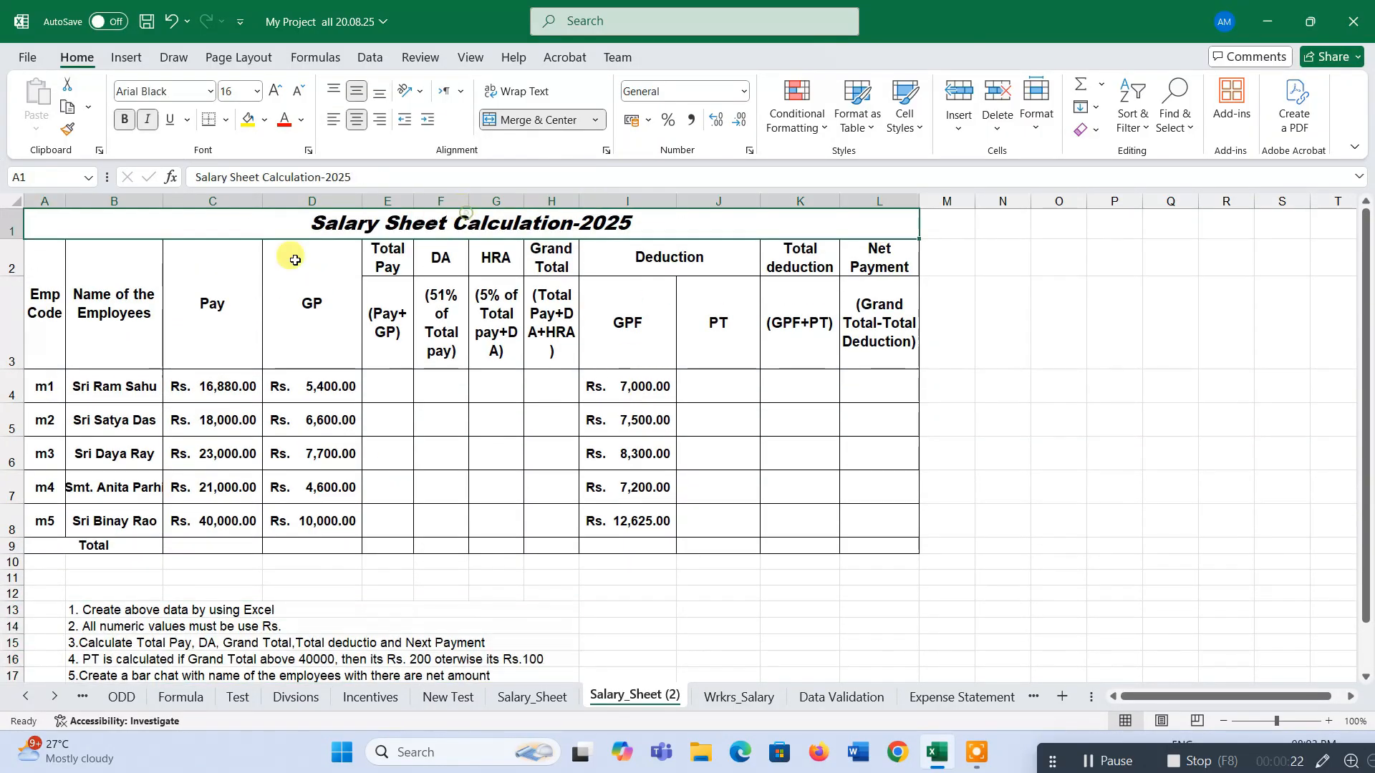
{"action": "left_click_drag", "start_coordinate": [45, 318], "coordinate": [858, 328]}
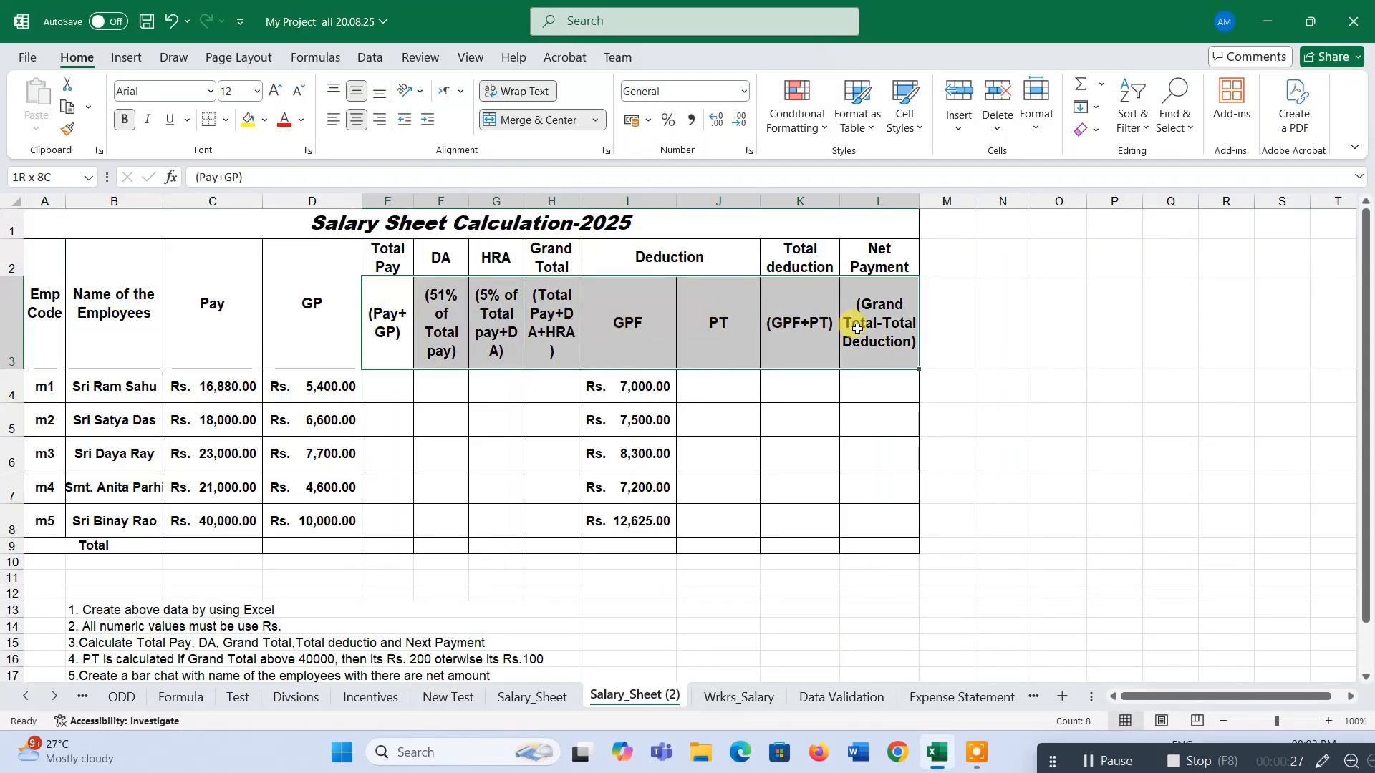
{"action": "left_click", "coordinate": [43, 386]}
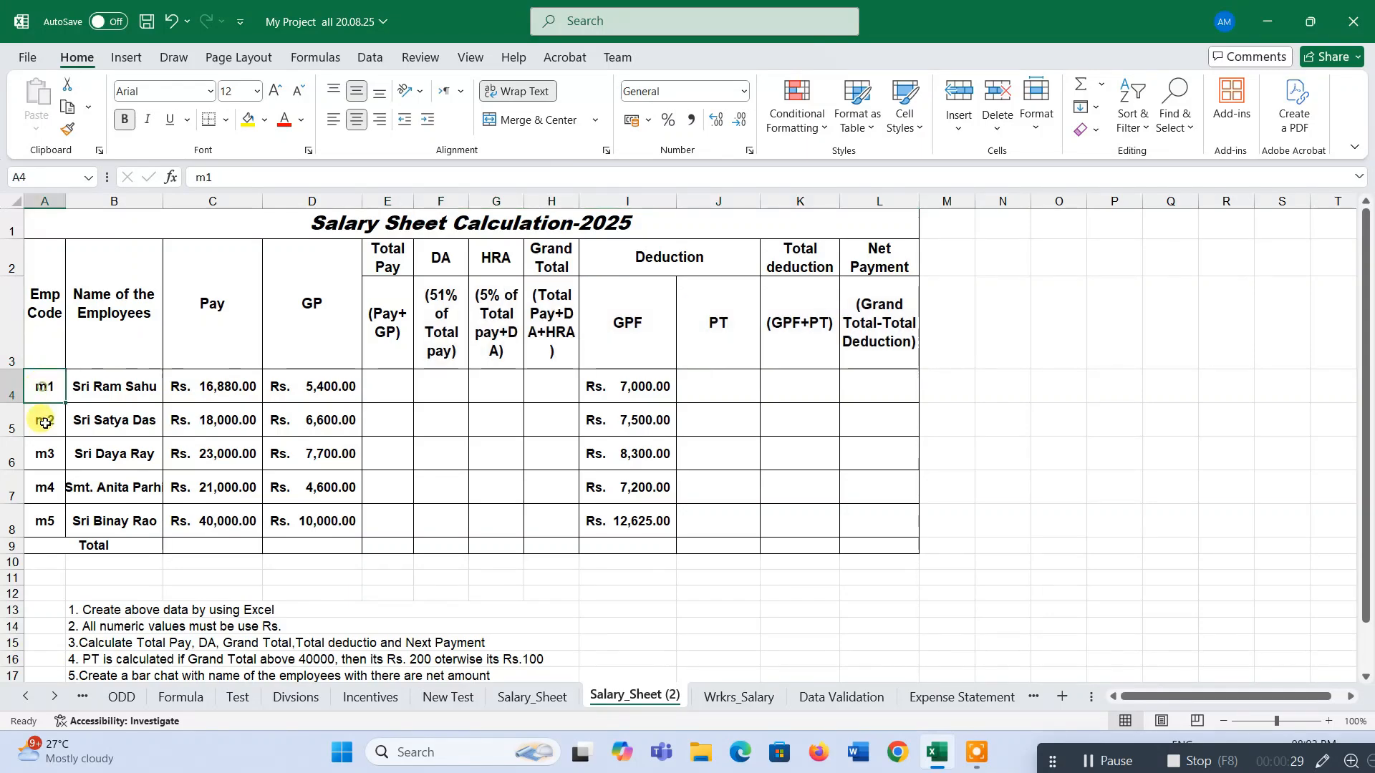
{"action": "left_click_drag", "start_coordinate": [45, 423], "coordinate": [44, 522]}
{"action": "left_click_drag", "start_coordinate": [123, 387], "coordinate": [122, 487]}
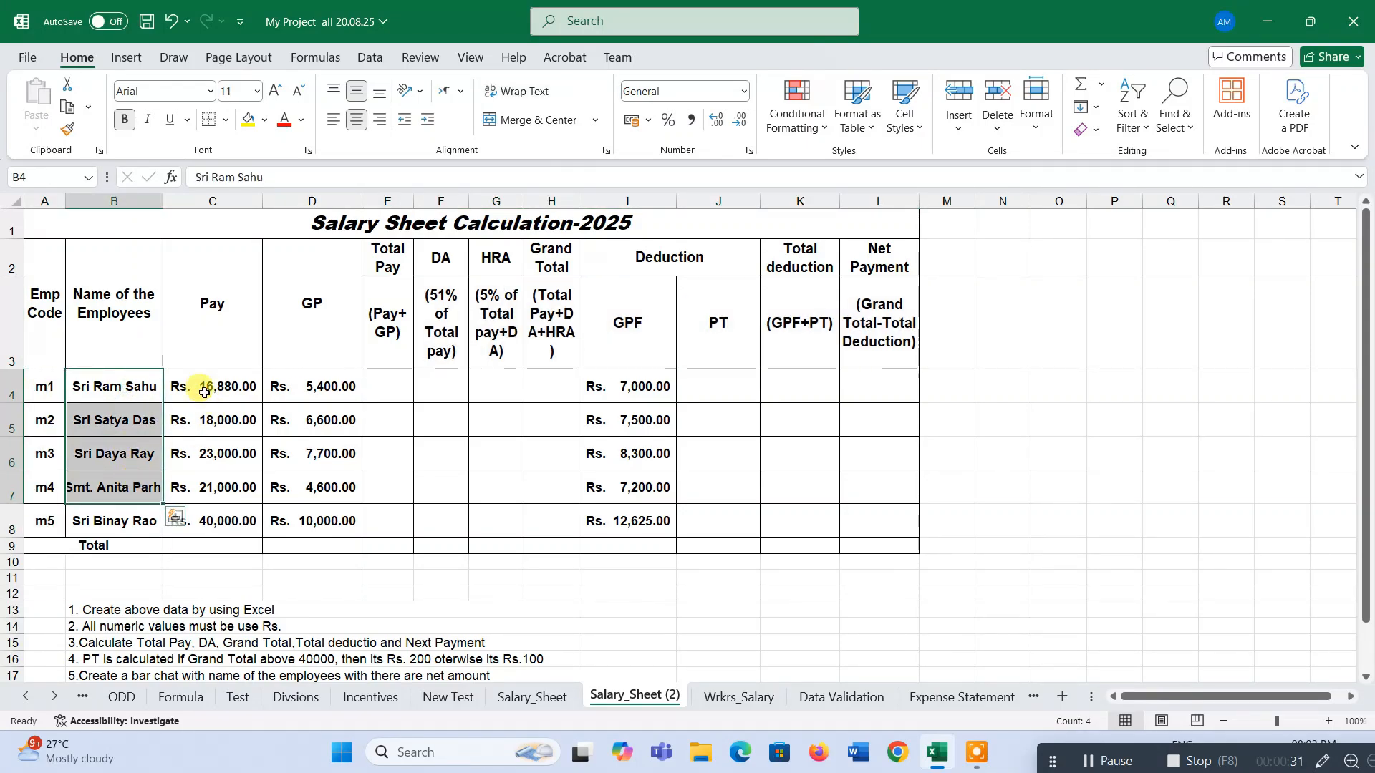
{"action": "left_click_drag", "start_coordinate": [205, 392], "coordinate": [337, 528]}
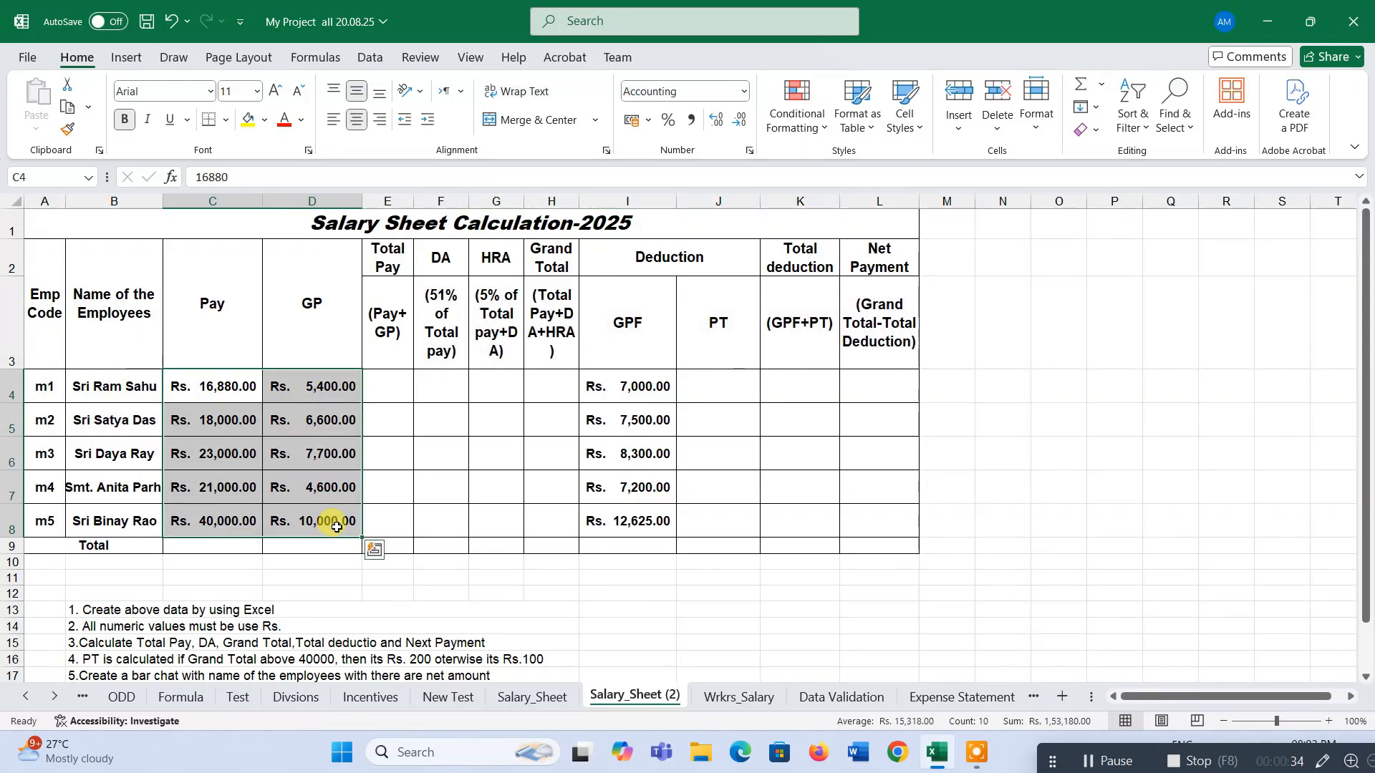
{"action": "left_click_drag", "start_coordinate": [404, 387], "coordinate": [538, 532]}
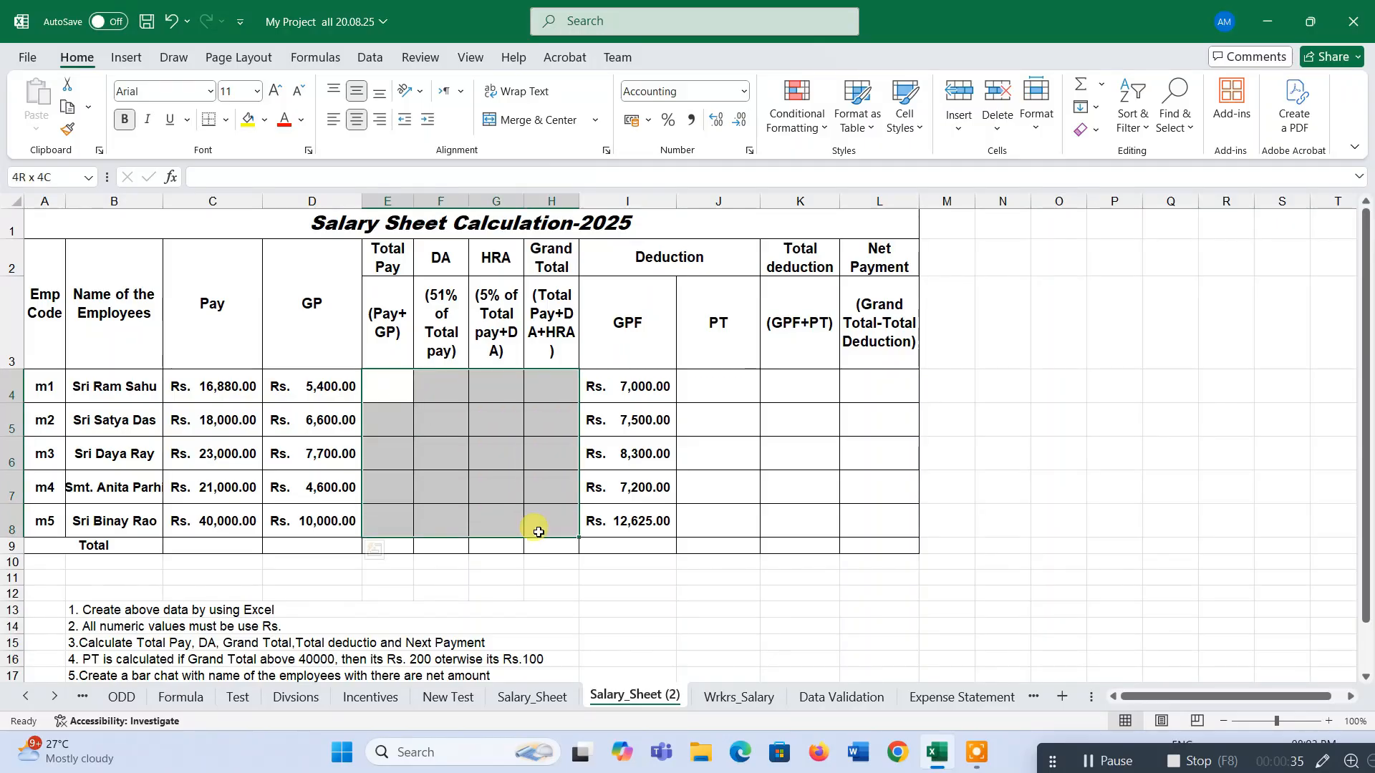
{"action": "left_click_drag", "start_coordinate": [713, 380], "coordinate": [889, 557]}
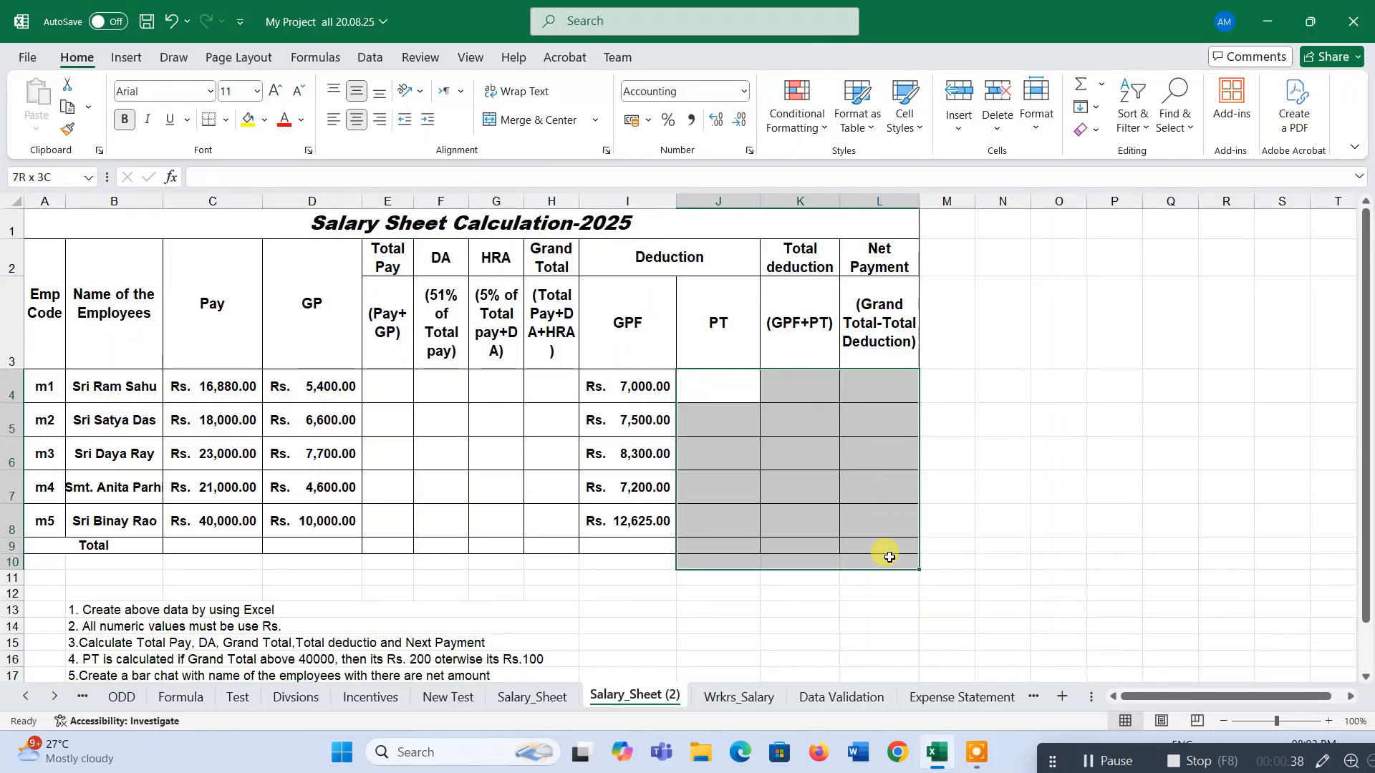
{"action": "left_click", "coordinate": [860, 483]}
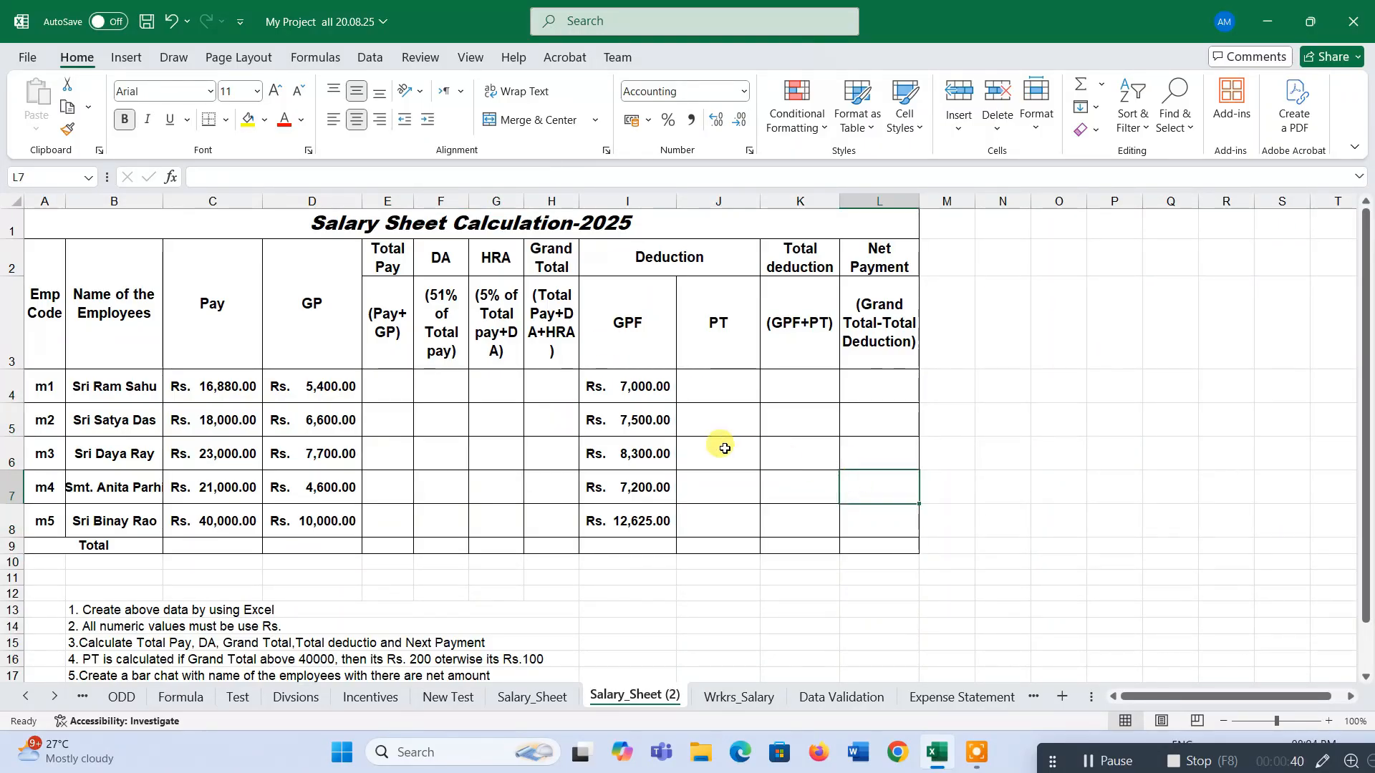
{"action": "scroll", "coordinate": [724, 449], "scroll_direction": "down", "scroll_amount": 1}
{"action": "scroll", "coordinate": [444, 494], "scroll_direction": "up", "scroll_amount": 1}
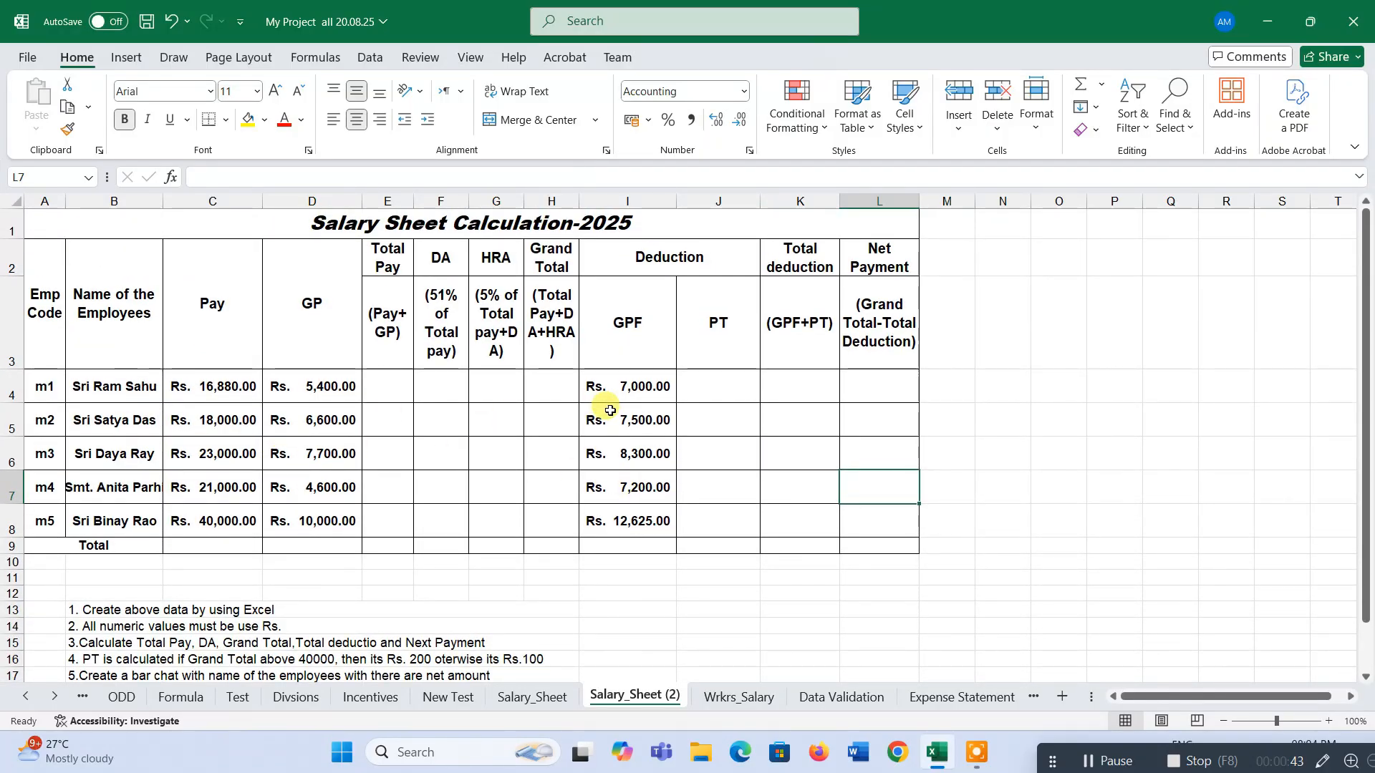
{"action": "scroll", "coordinate": [679, 394], "scroll_direction": "down", "scroll_amount": 1}
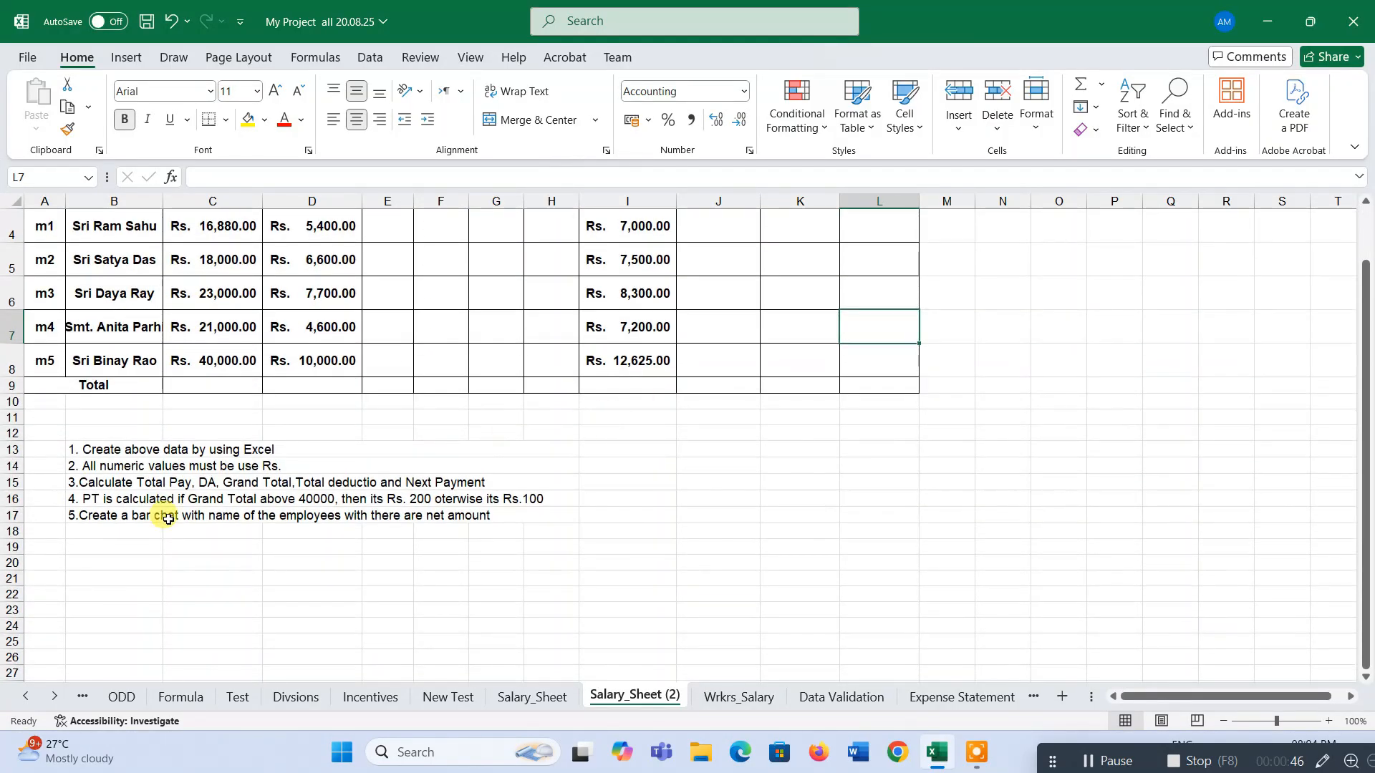
{"action": "scroll", "coordinate": [123, 505], "scroll_direction": "up", "scroll_amount": 1}
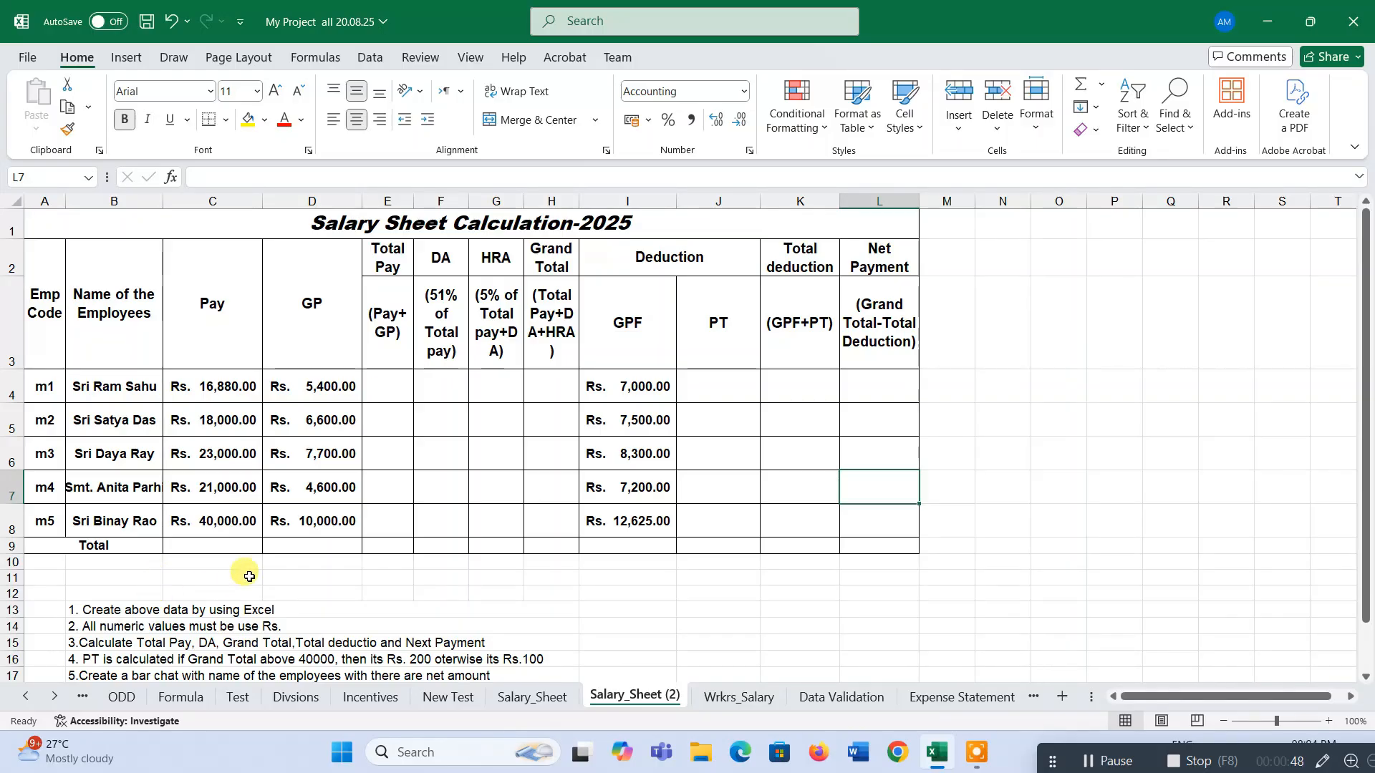
{"action": "scroll", "coordinate": [252, 573], "scroll_direction": "up", "scroll_amount": 1, "text": "ctrl"}
{"action": "scroll", "coordinate": [236, 572], "scroll_direction": "down", "scroll_amount": 1}
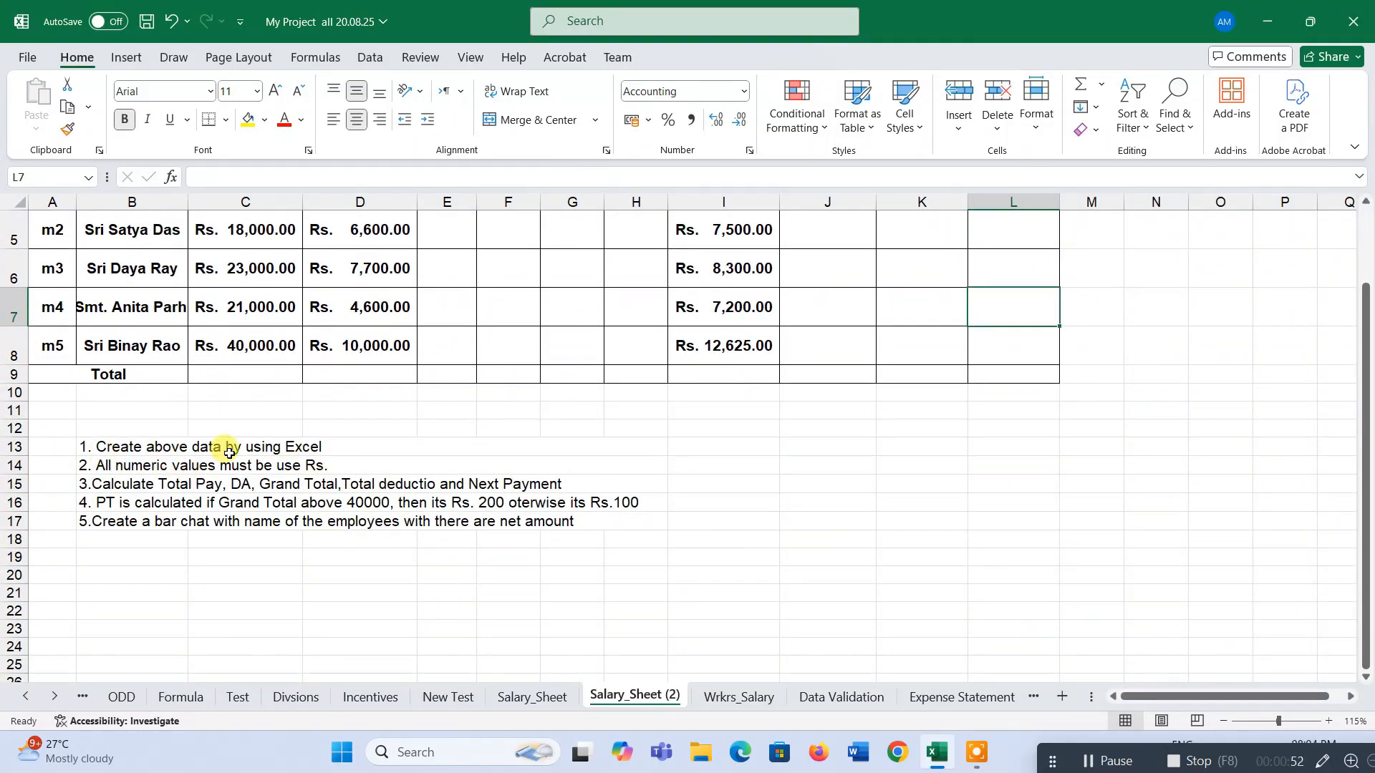
{"action": "scroll", "coordinate": [294, 470], "scroll_direction": "up", "scroll_amount": 2}
Read the task instructions listed beneath the salary table and review the numeric ranges.
{"action": "left_click_drag", "start_coordinate": [378, 226], "coordinate": [581, 602]}
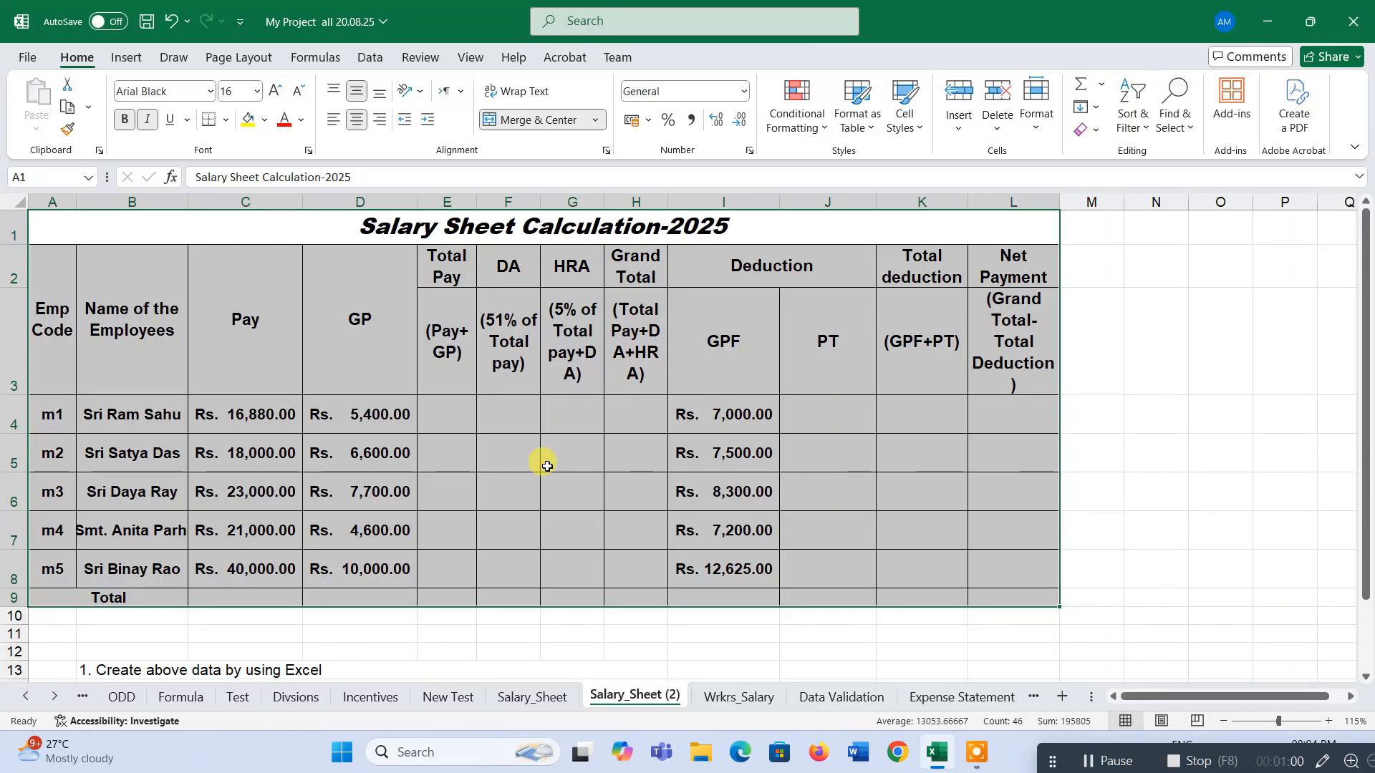
{"action": "scroll", "coordinate": [546, 461], "scroll_direction": "down", "scroll_amount": 2}
{"action": "scroll", "coordinate": [548, 462], "scroll_direction": "up", "scroll_amount": 2}
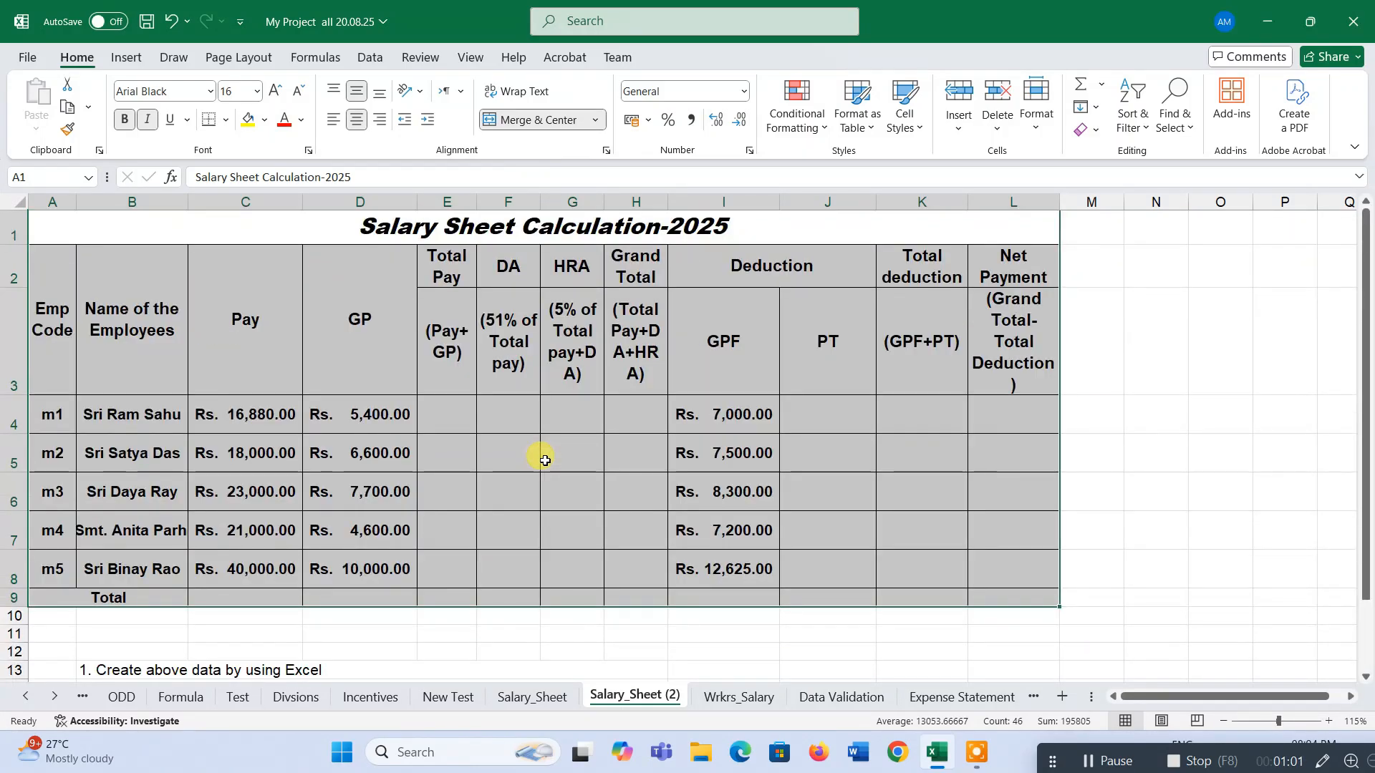
{"action": "scroll", "coordinate": [540, 454], "scroll_direction": "down", "scroll_amount": 1}
{"action": "left_click", "coordinate": [126, 486]}
{"action": "key", "text": "Down"}
{"action": "key", "text": "Down"}
{"action": "key", "text": "Down"}
{"action": "key", "text": "Down"}
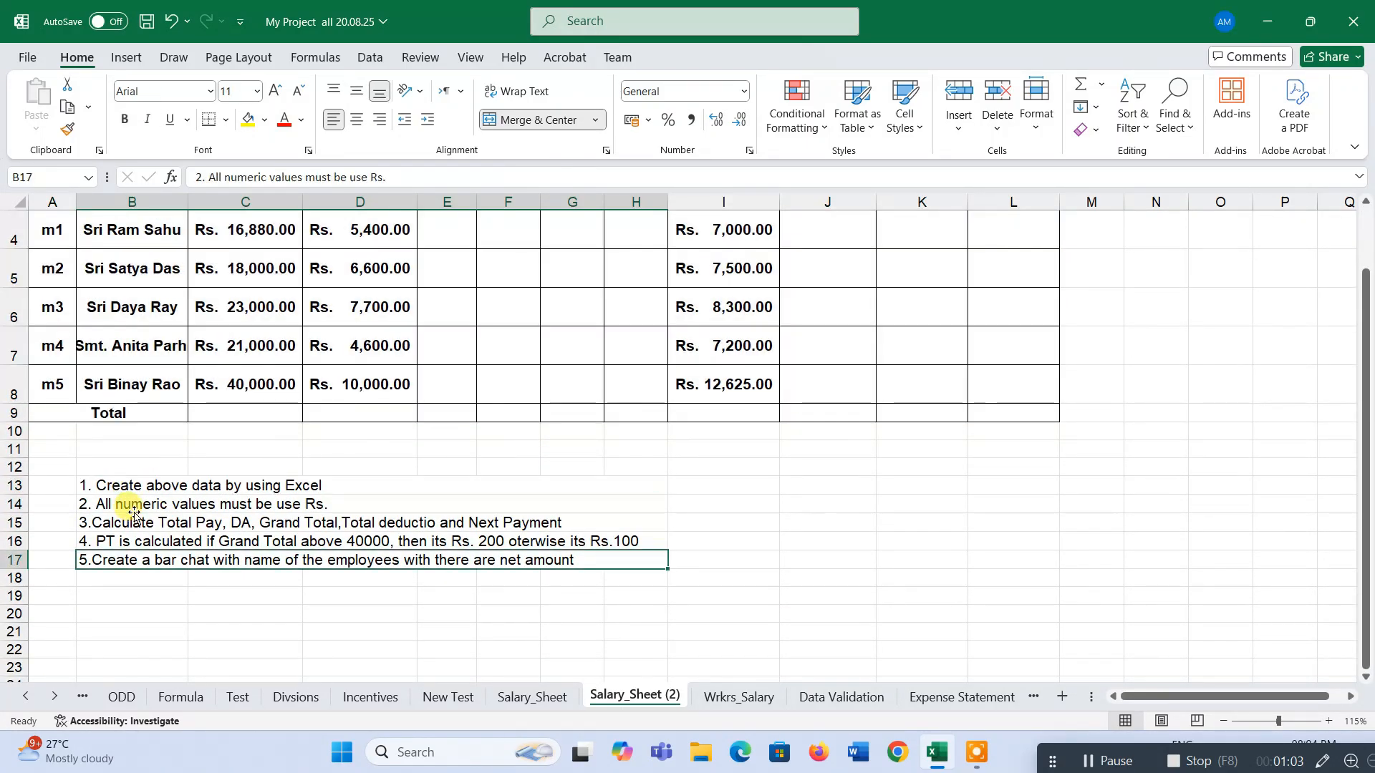
{"action": "left_click", "coordinate": [131, 505]}
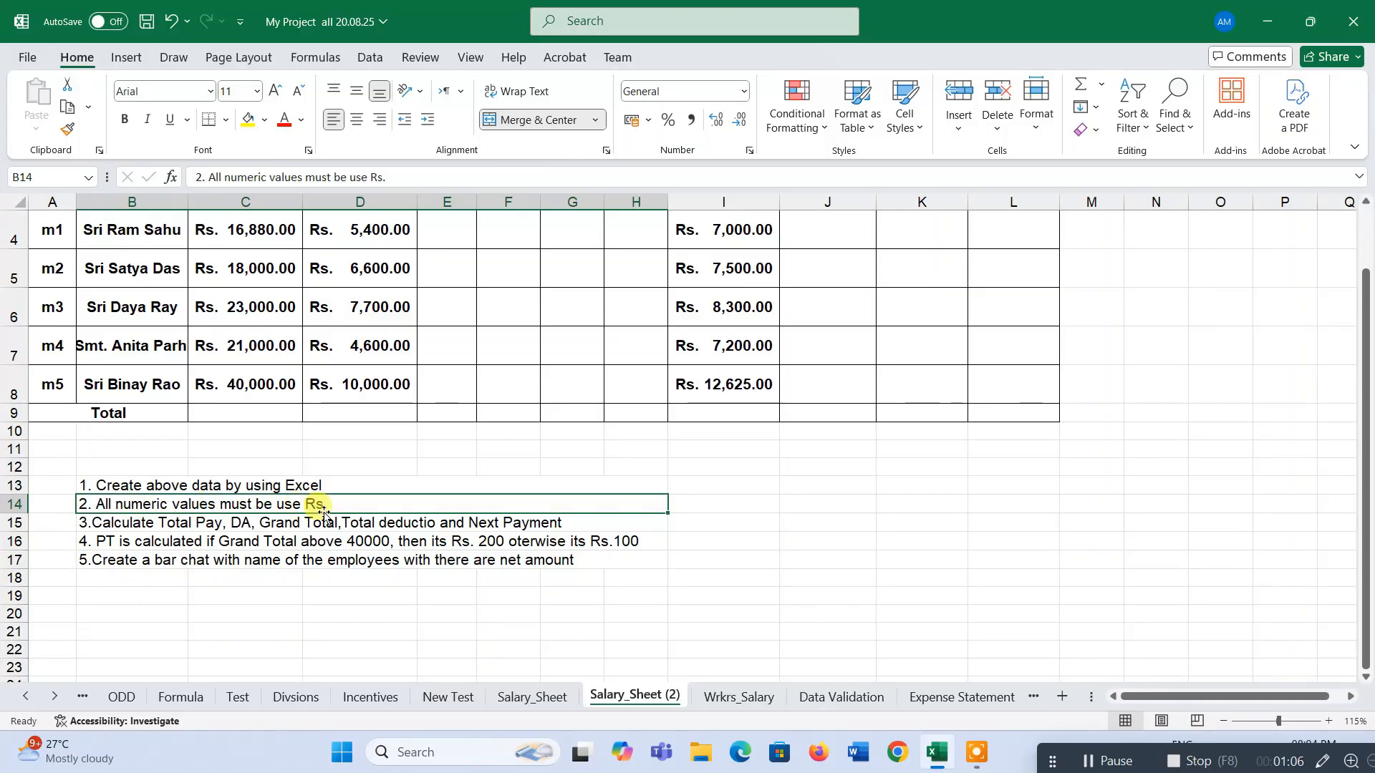
{"action": "scroll", "coordinate": [402, 563], "scroll_direction": "up", "scroll_amount": 1}
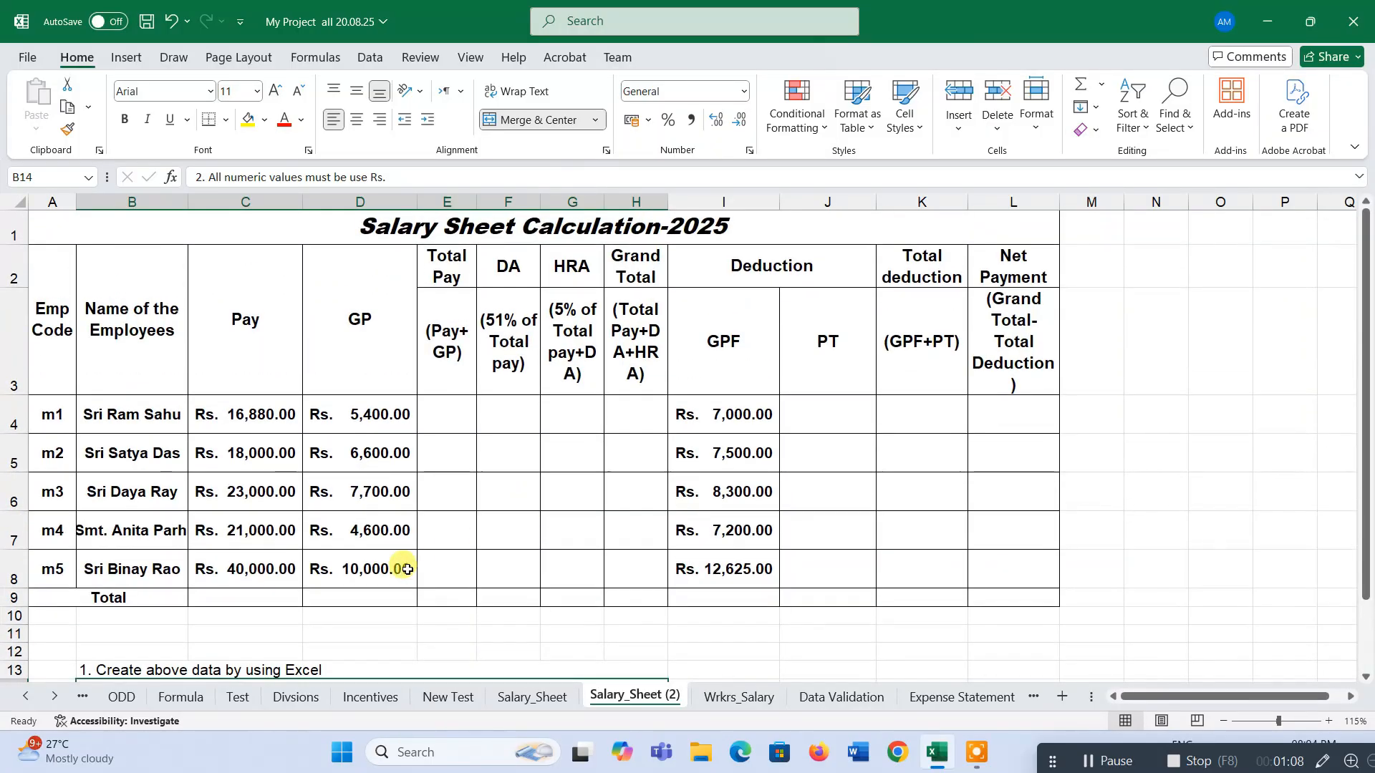
{"action": "scroll", "coordinate": [319, 544], "scroll_direction": "down", "scroll_amount": 1}
{"action": "scroll", "coordinate": [358, 494], "scroll_direction": "up", "scroll_amount": 1}
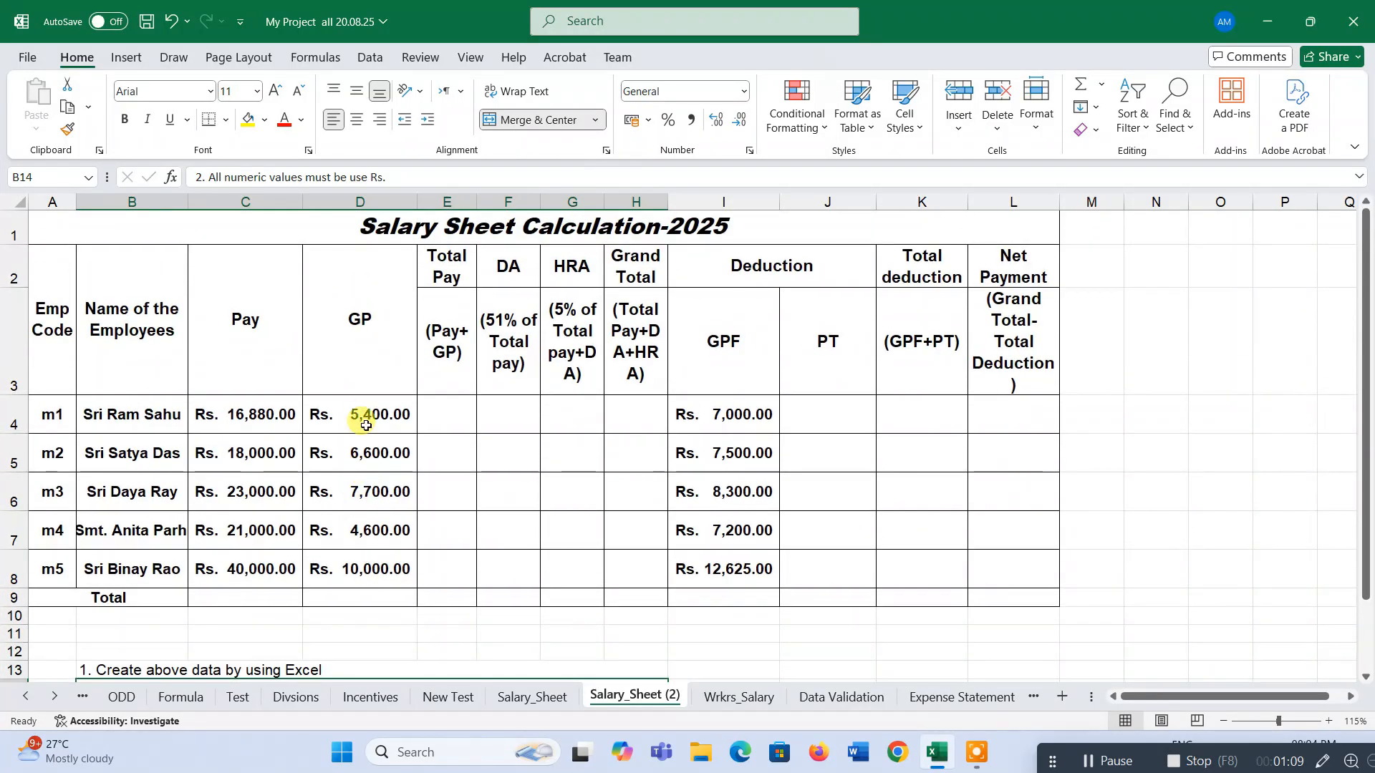
{"action": "left_click_drag", "start_coordinate": [371, 421], "coordinate": [376, 560]}
{"action": "left_click", "coordinate": [245, 414]}
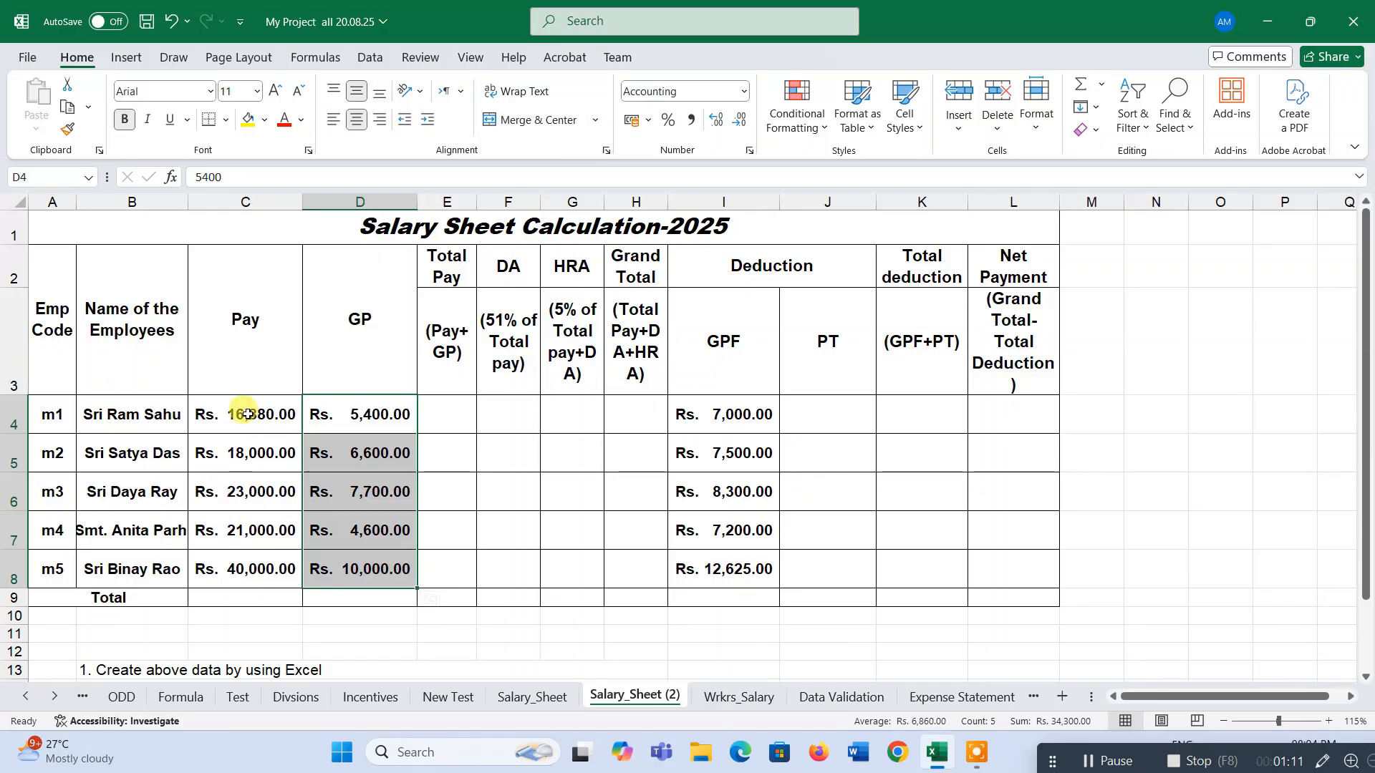
{"action": "left_click", "coordinate": [748, 412]}
{"action": "left_click", "coordinate": [887, 408]}
{"action": "left_click", "coordinate": [502, 416]}
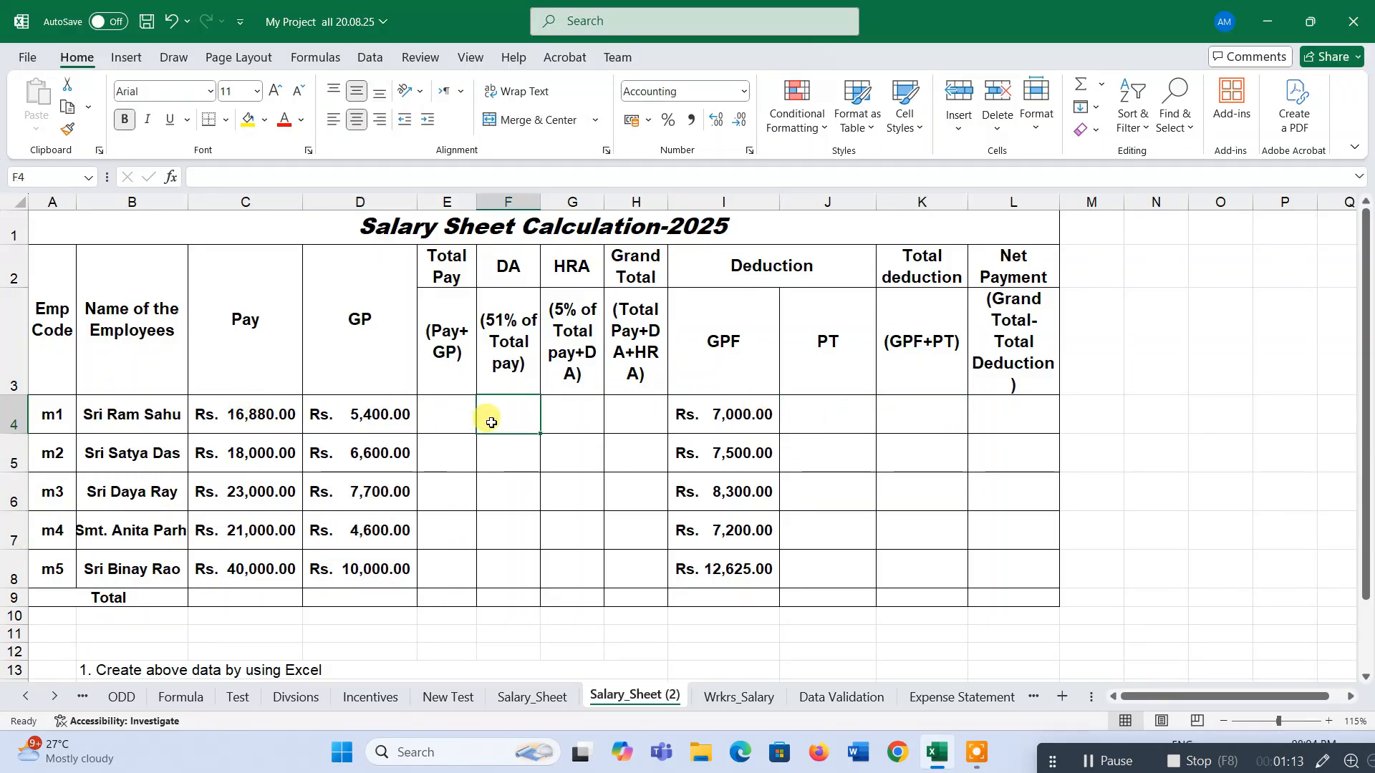
{"action": "left_click_drag", "start_coordinate": [260, 414], "coordinate": [942, 610]}
{"action": "scroll", "coordinate": [644, 630], "scroll_direction": "down", "scroll_amount": 1}
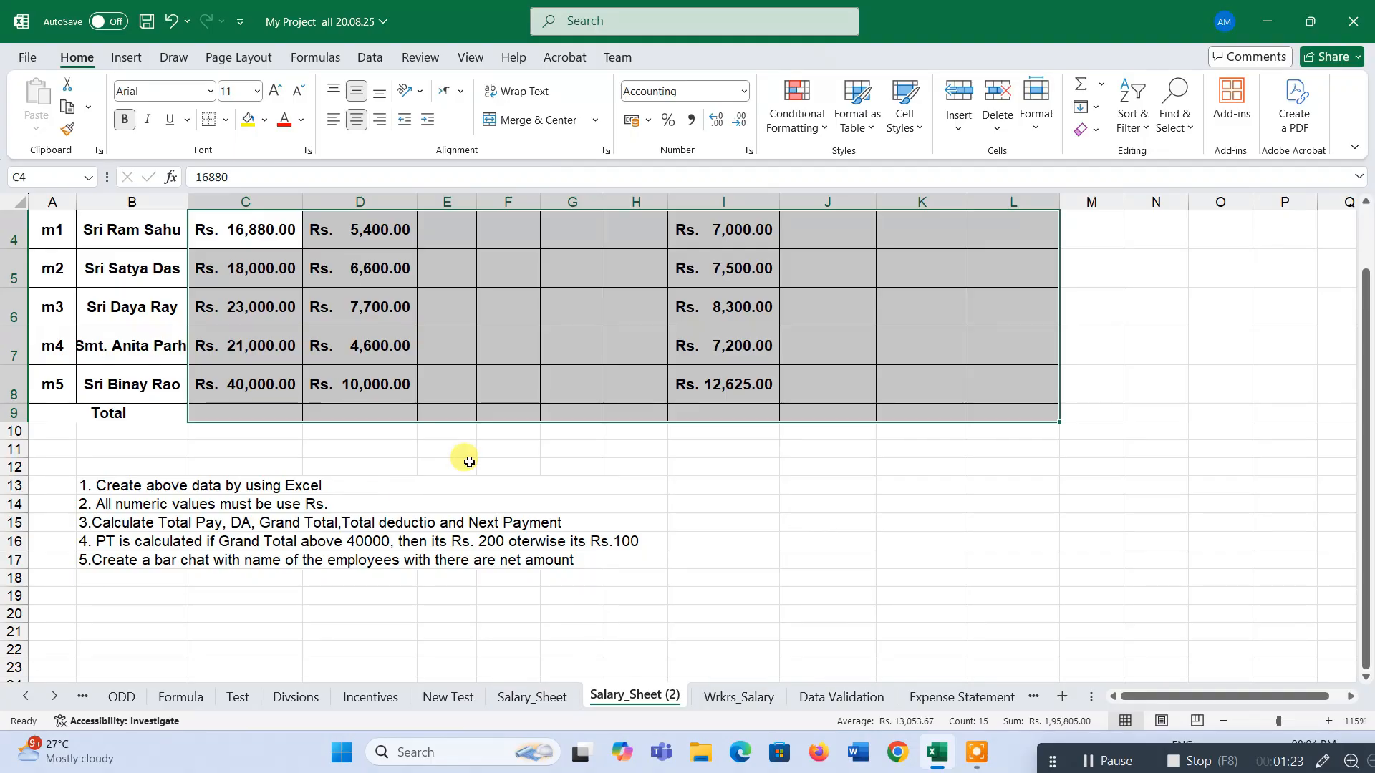
{"action": "scroll", "coordinate": [321, 506], "scroll_direction": "up", "scroll_amount": 1}
{"action": "scroll", "coordinate": [321, 506], "scroll_direction": "up", "scroll_amount": 1}
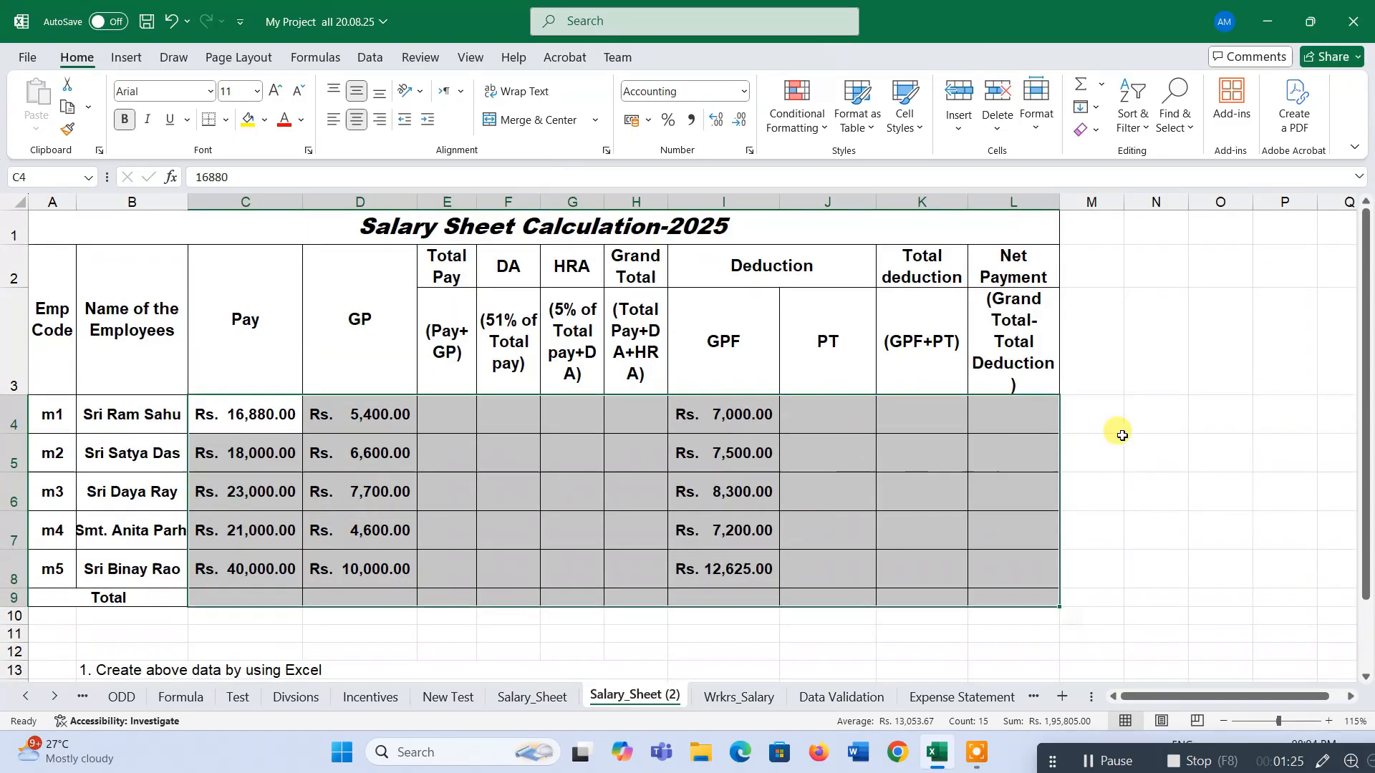
Enter sample values Rs.100 and Rs. 200 in two spare cells beside the table.
{"action": "left_click", "coordinate": [1160, 421]}
{"action": "left_click_drag", "start_coordinate": [1199, 693], "coordinate": [1229, 690]}
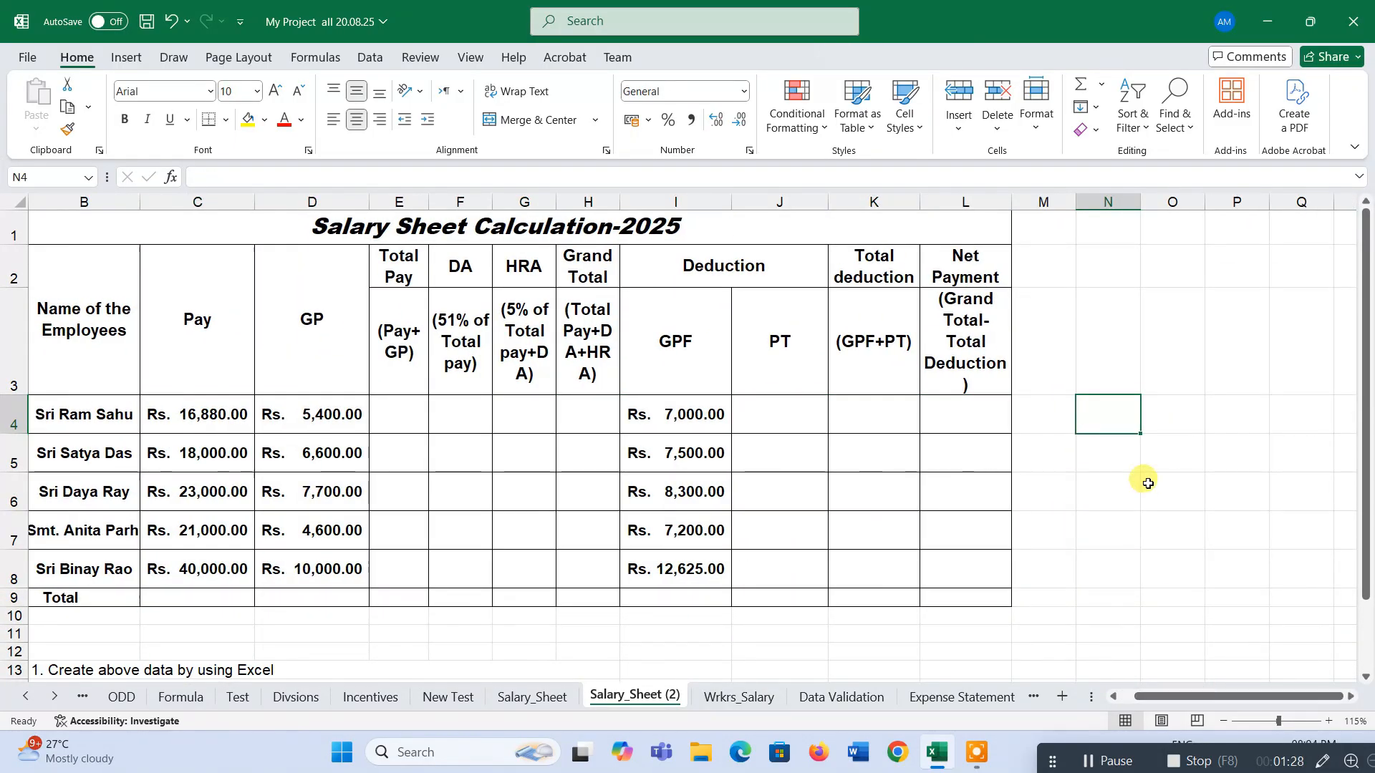
{"action": "type", "text": "Rs."}
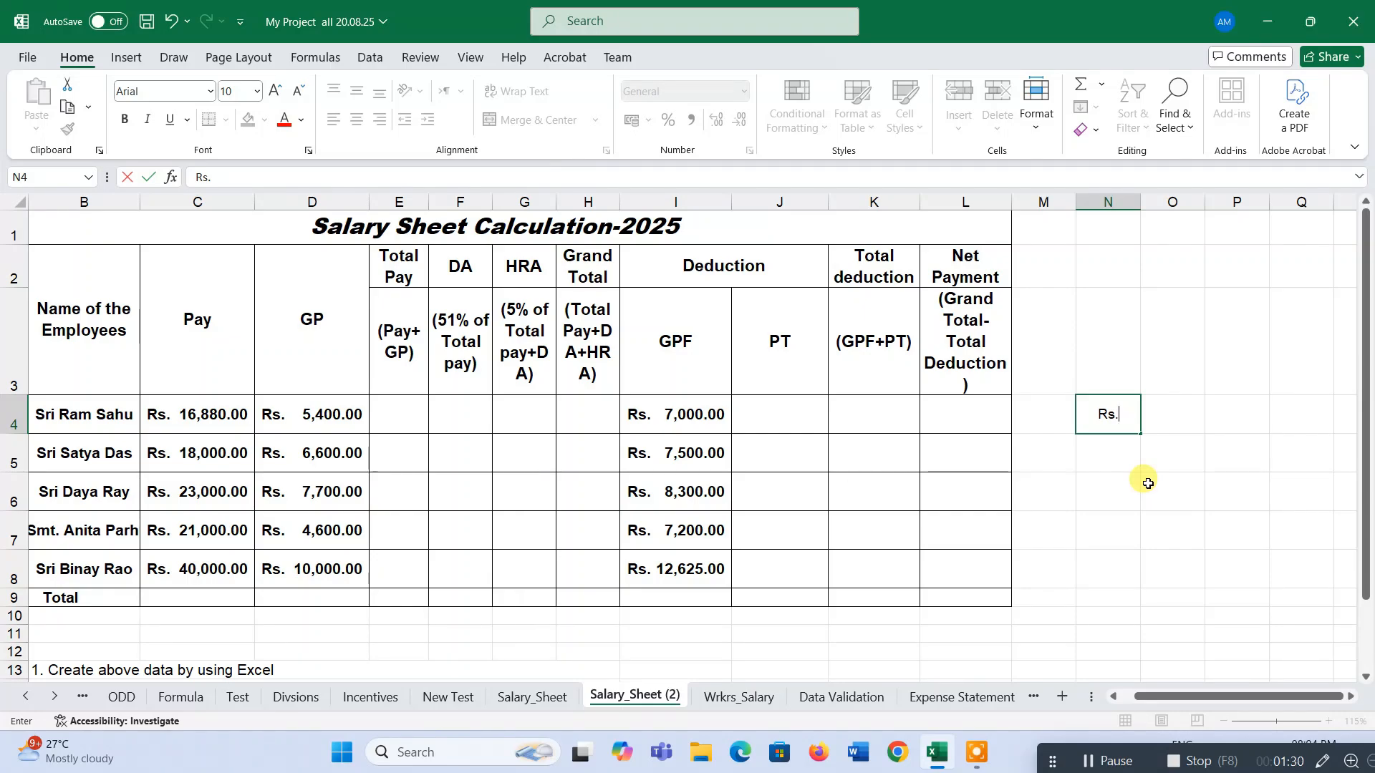
{"action": "type", "text": "100"}
{"action": "key", "text": "Tab"}
{"action": "type", "text": "Rs"}
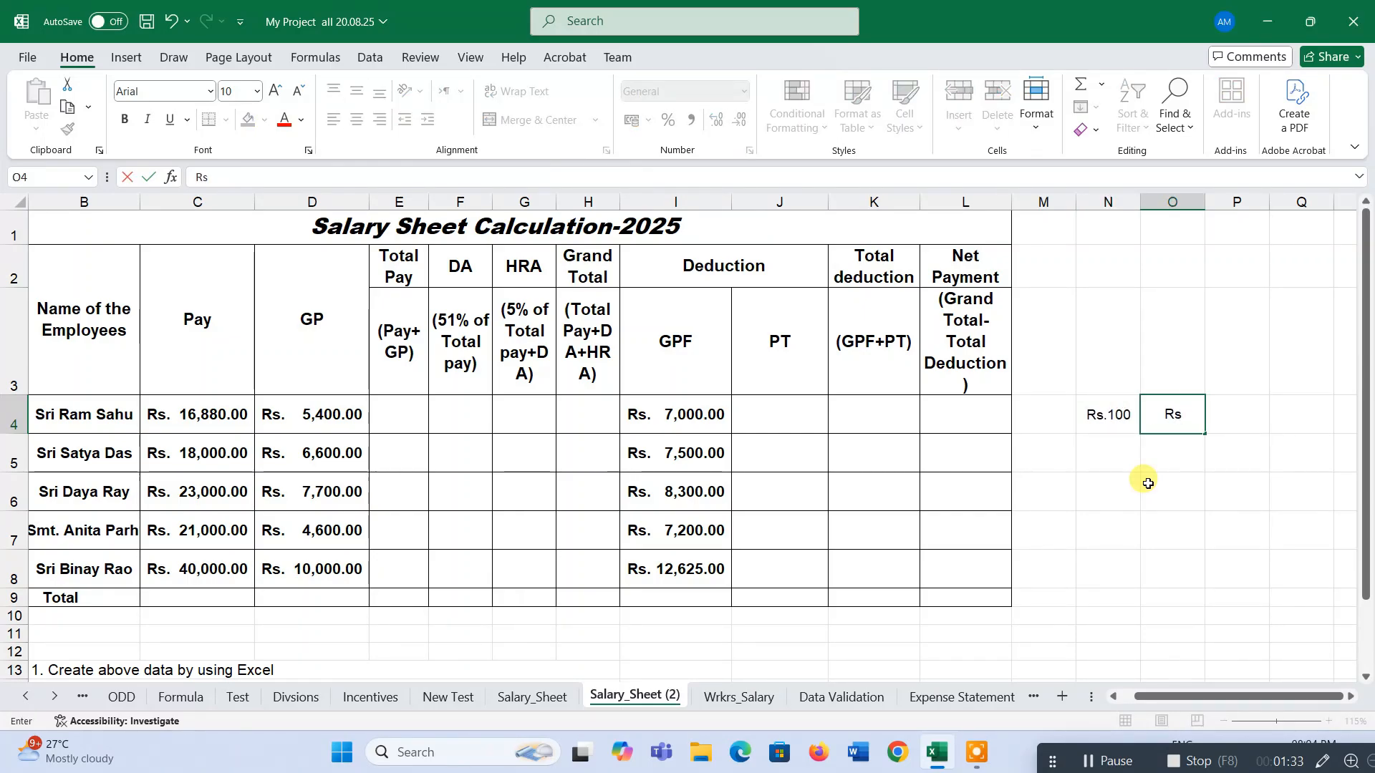
{"action": "type", "text": ". 200"}
{"action": "key", "text": "Tab"}
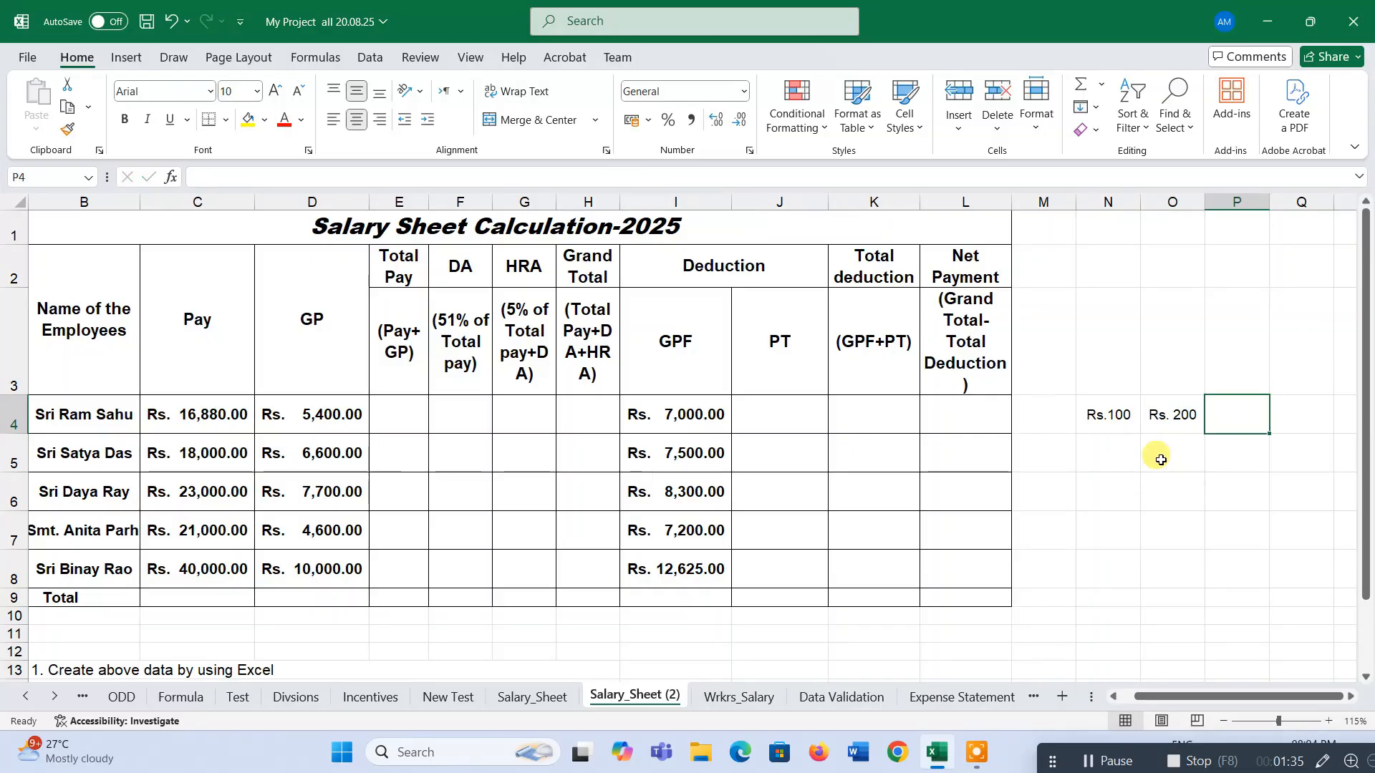
Try AutoSum on the sample cells, then clear them.
{"action": "left_click_drag", "start_coordinate": [1099, 415], "coordinate": [1226, 421]}
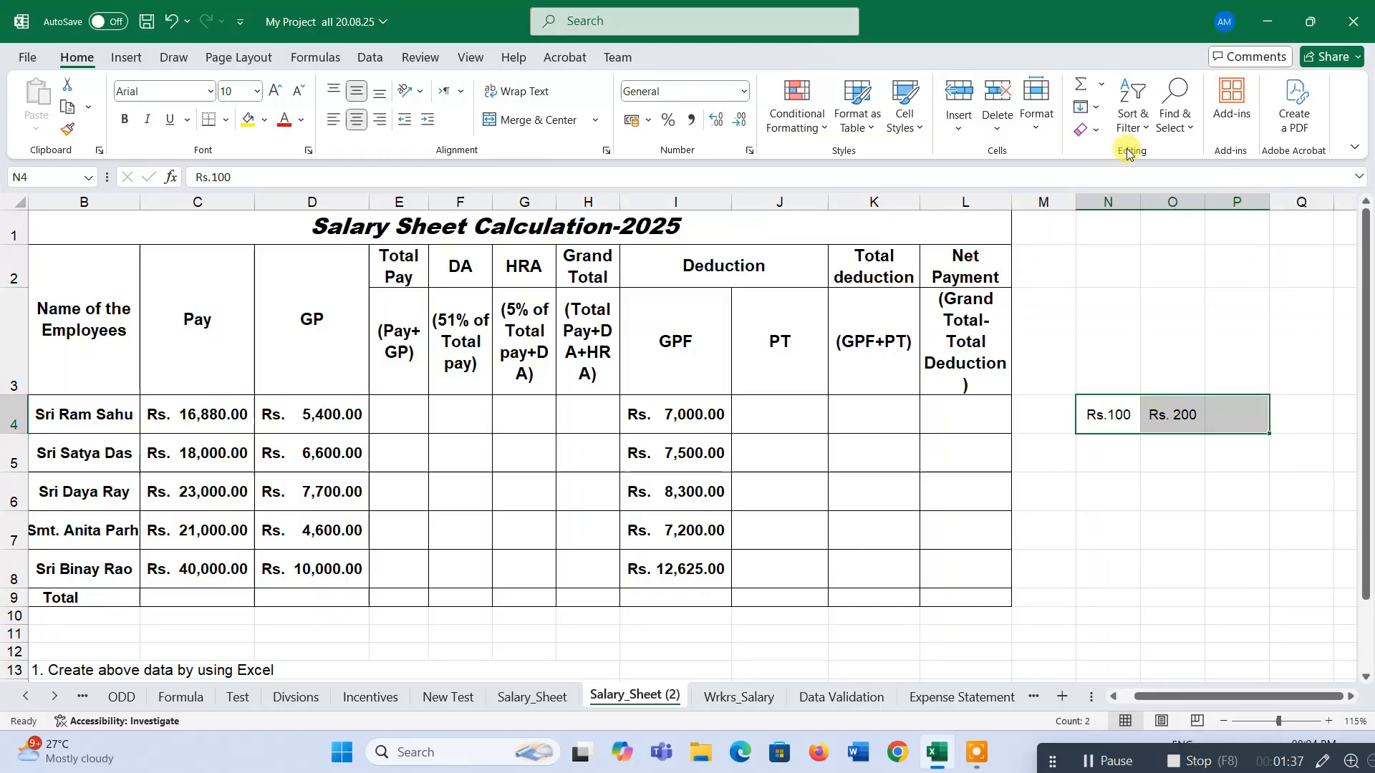
{"action": "left_click", "coordinate": [1086, 94]}
{"action": "key", "text": "Return"}
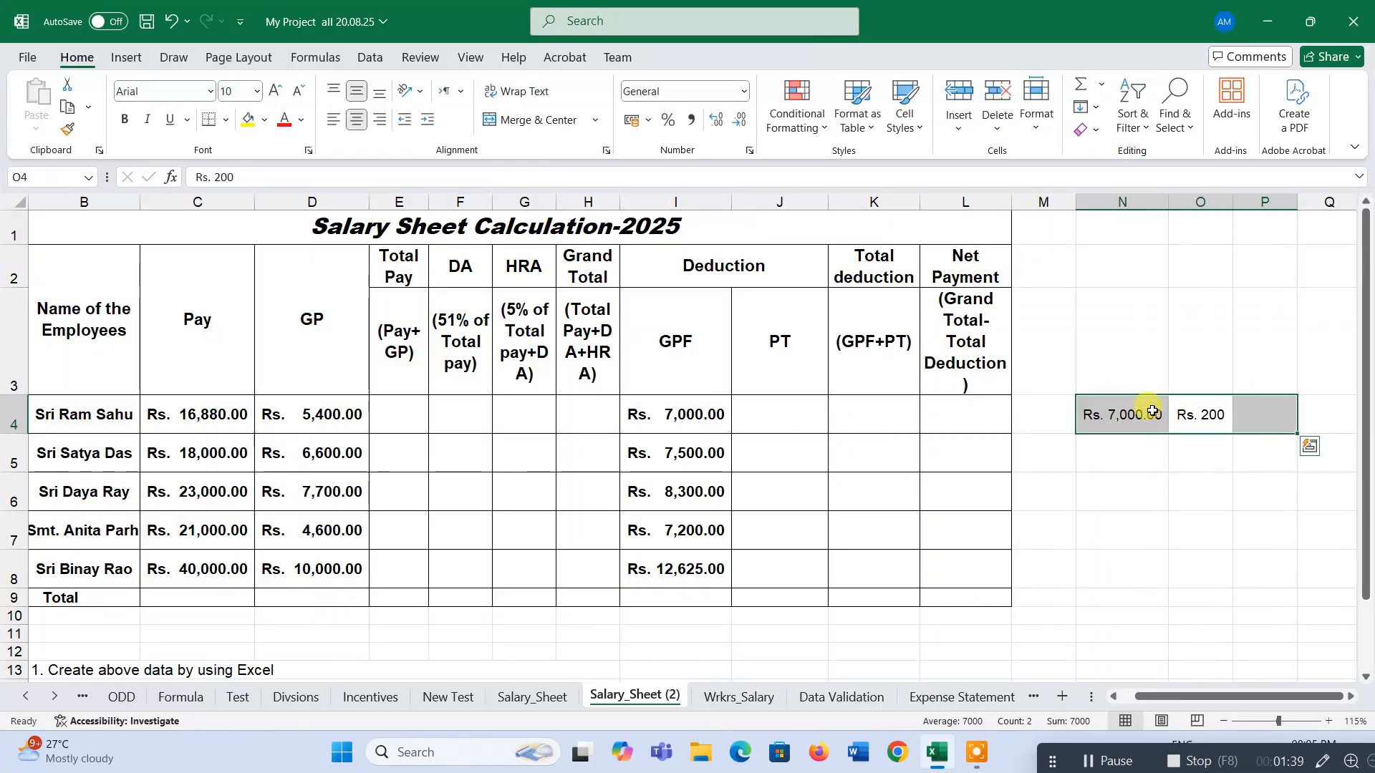
{"action": "key", "text": "Delete"}
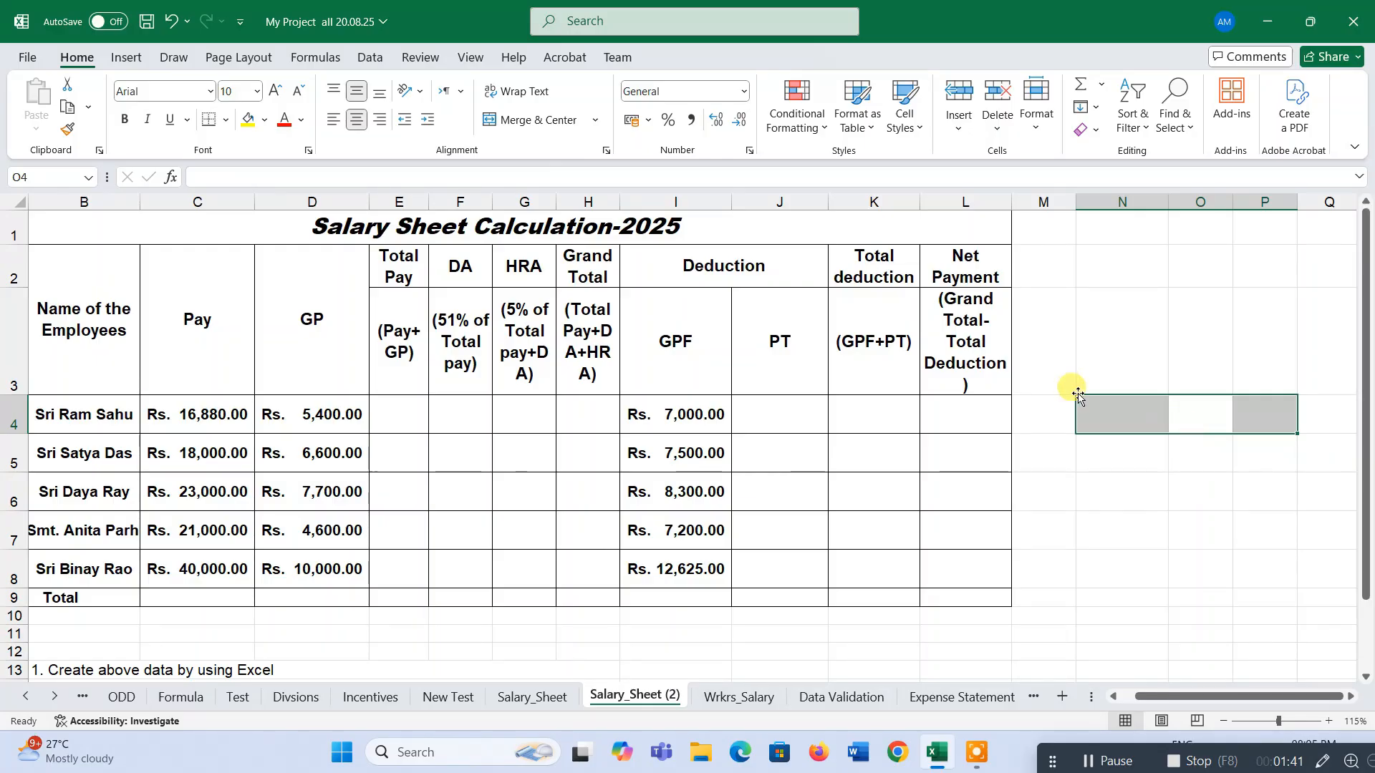
{"action": "left_click", "coordinate": [1104, 403]}
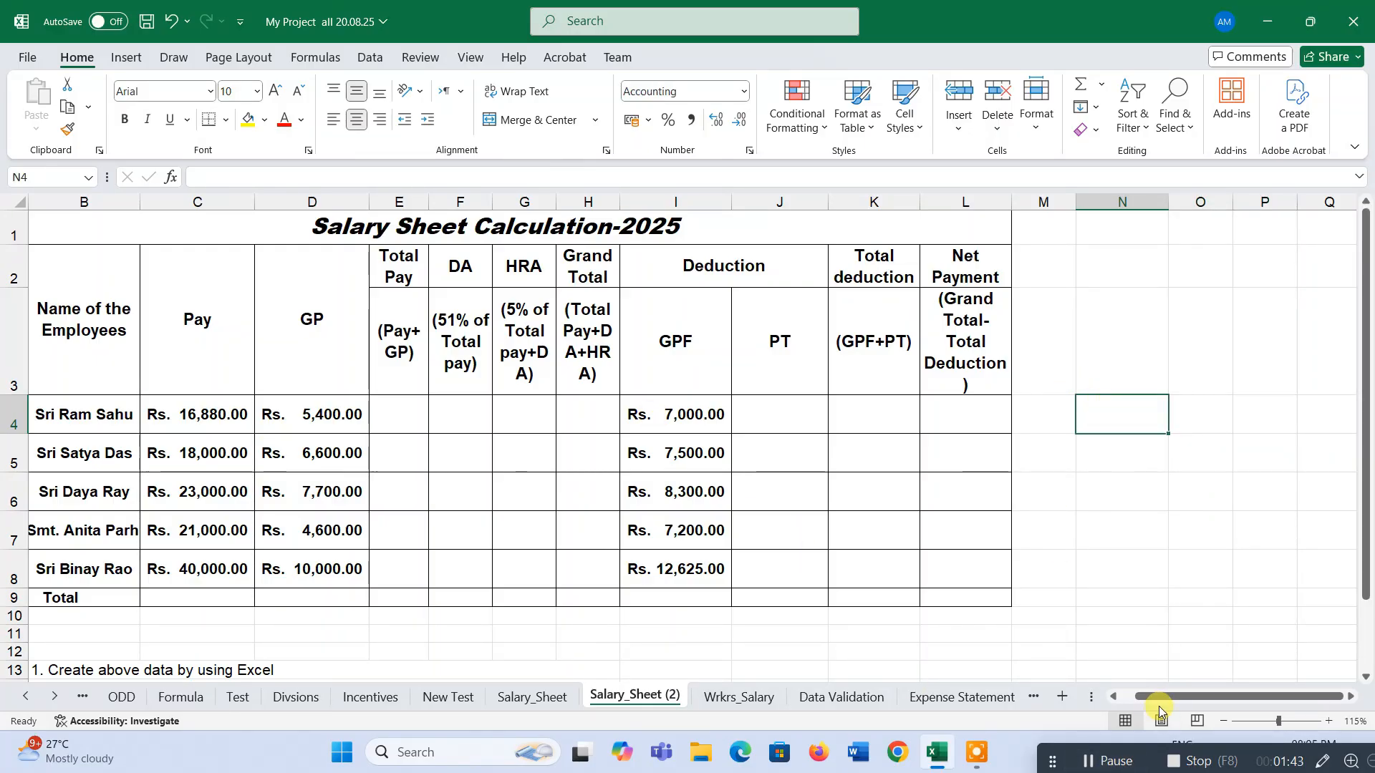
Format the numeric range C4:L9 as Accounting with 2 decimal places and the Rs. Tamil (Sri Lanka) symbol.
{"action": "scroll", "coordinate": [1155, 698], "scroll_direction": "left", "scroll_amount": 1}
{"action": "scroll", "coordinate": [516, 501], "scroll_direction": "down", "scroll_amount": 1}
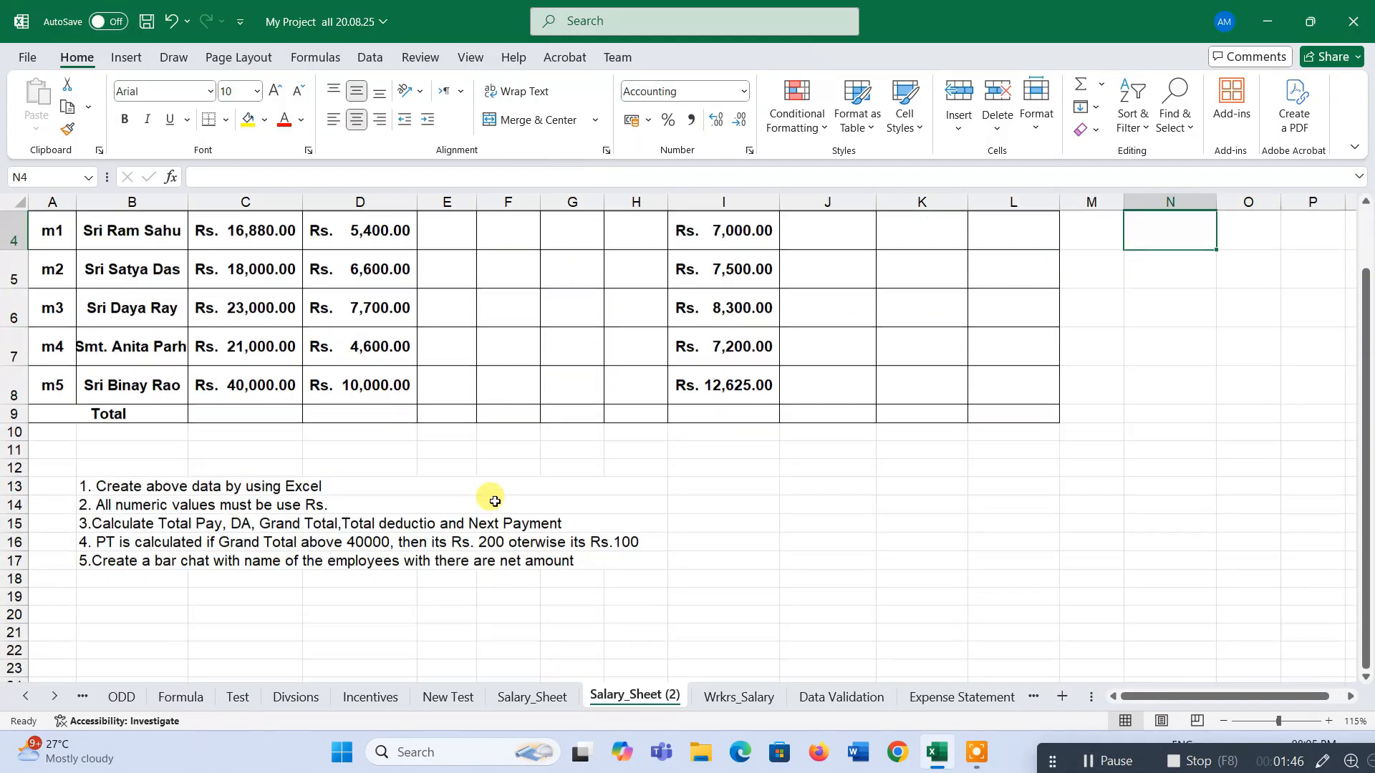
{"action": "scroll", "coordinate": [465, 477], "scroll_direction": "up", "scroll_amount": 1}
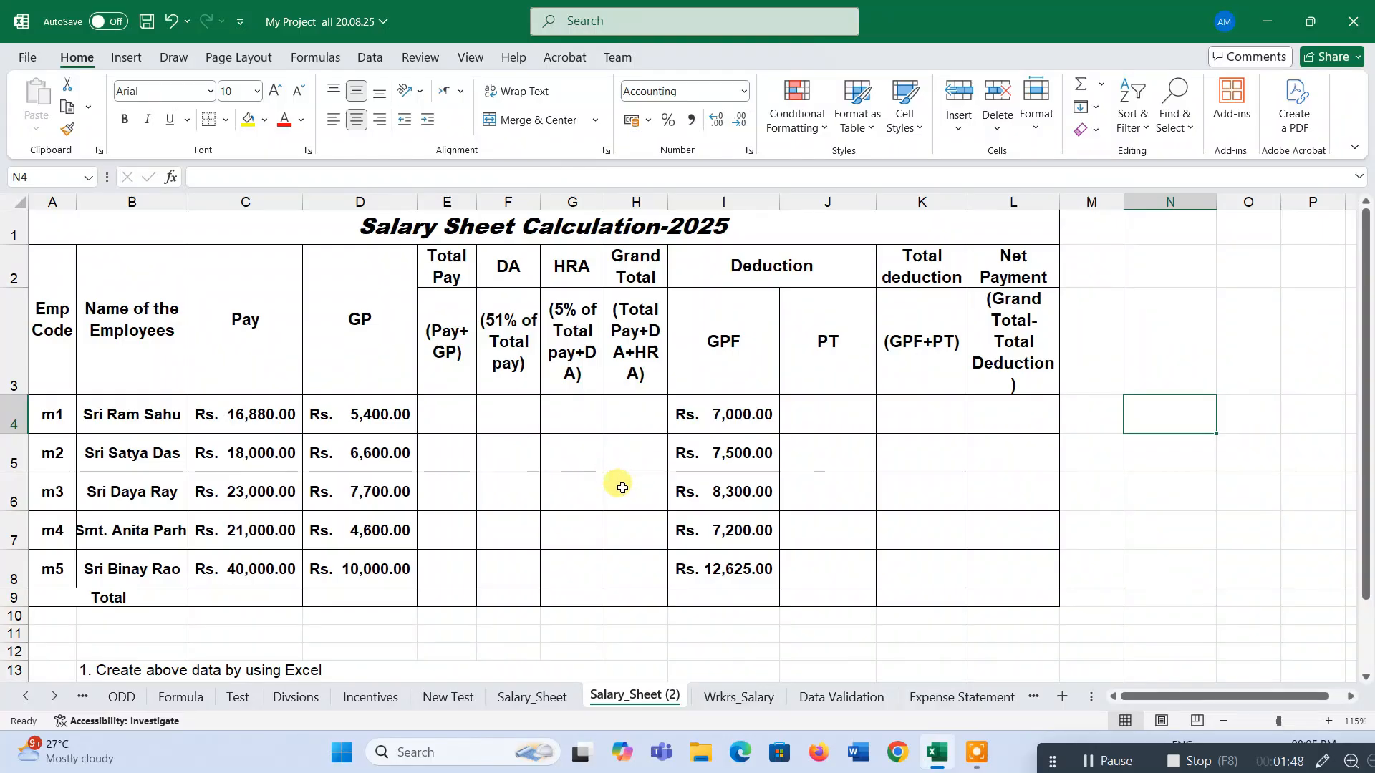
{"action": "left_click_drag", "start_coordinate": [246, 418], "coordinate": [986, 593]}
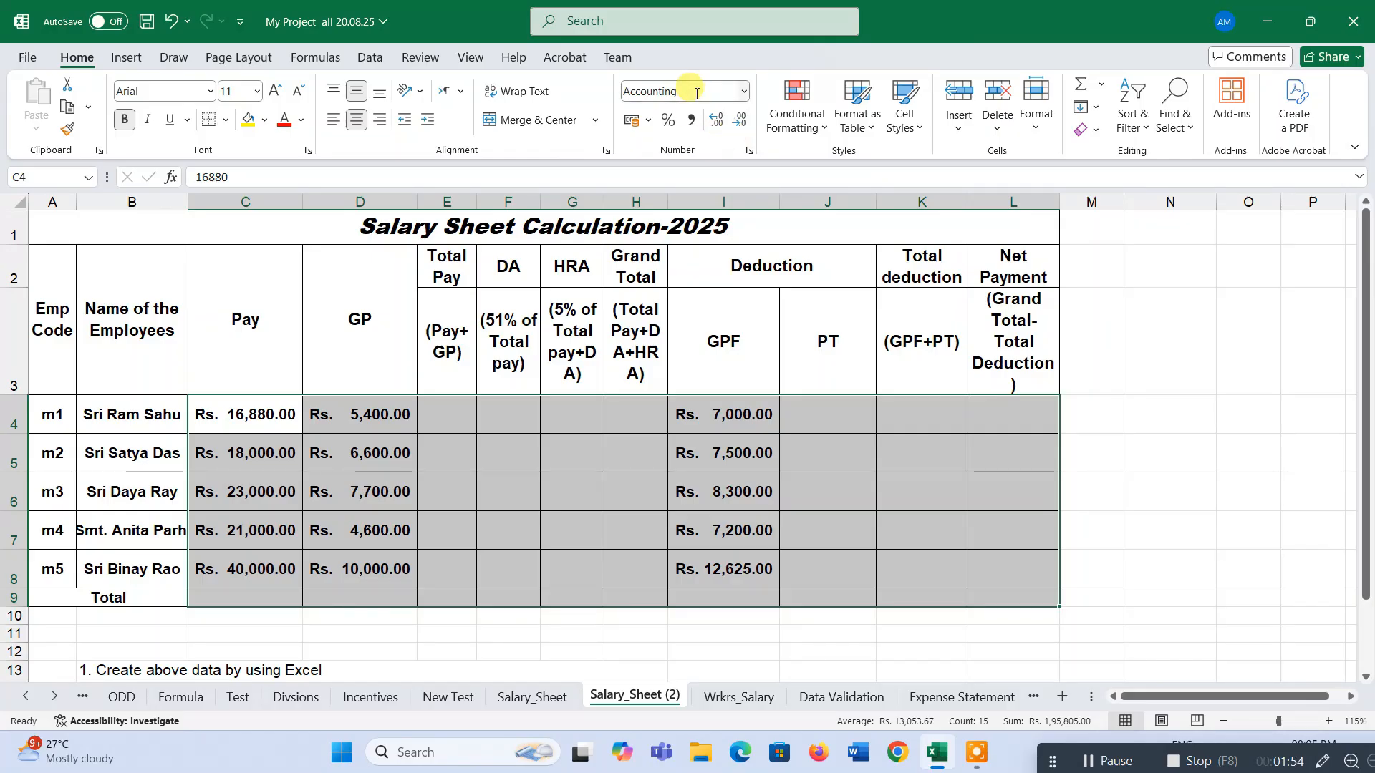
{"action": "left_click", "coordinate": [743, 91]}
{"action": "left_click", "coordinate": [742, 94]}
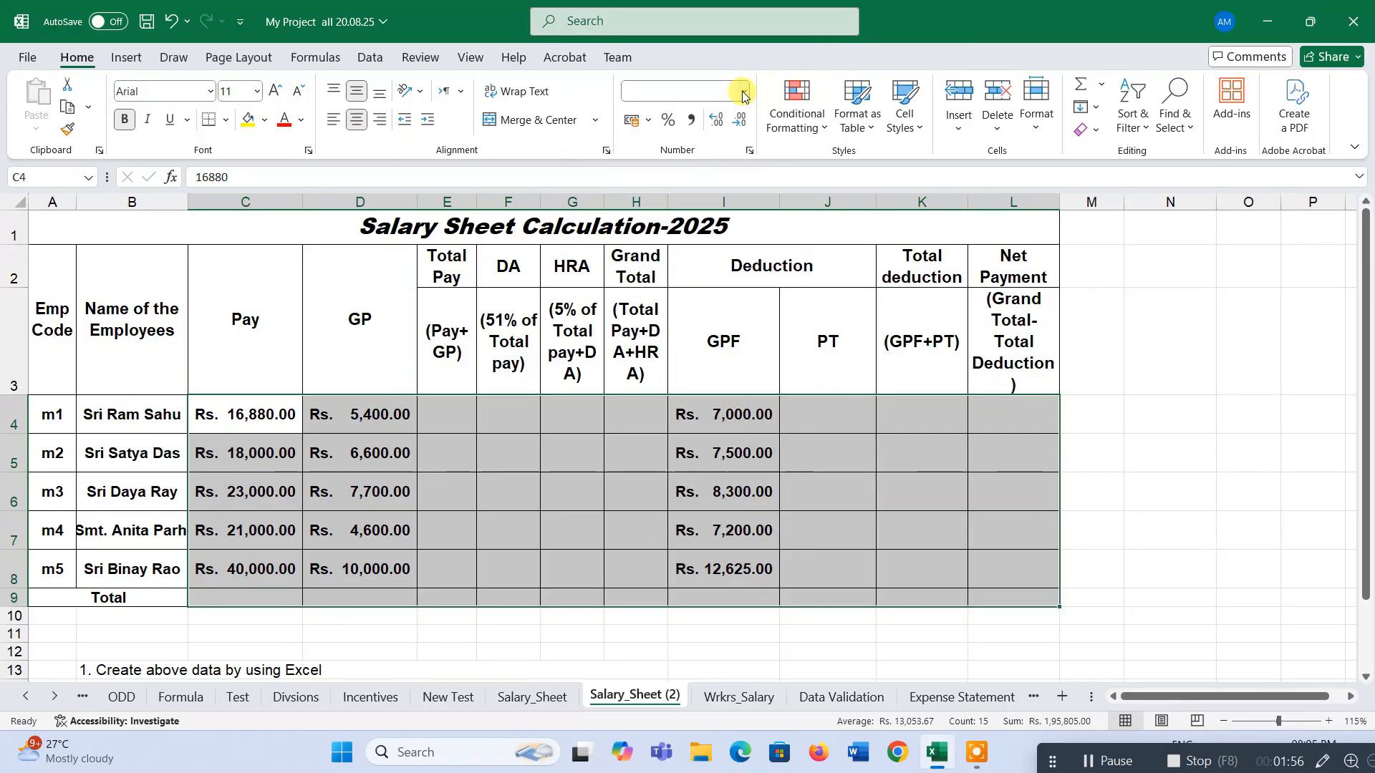
{"action": "left_click", "coordinate": [742, 92]}
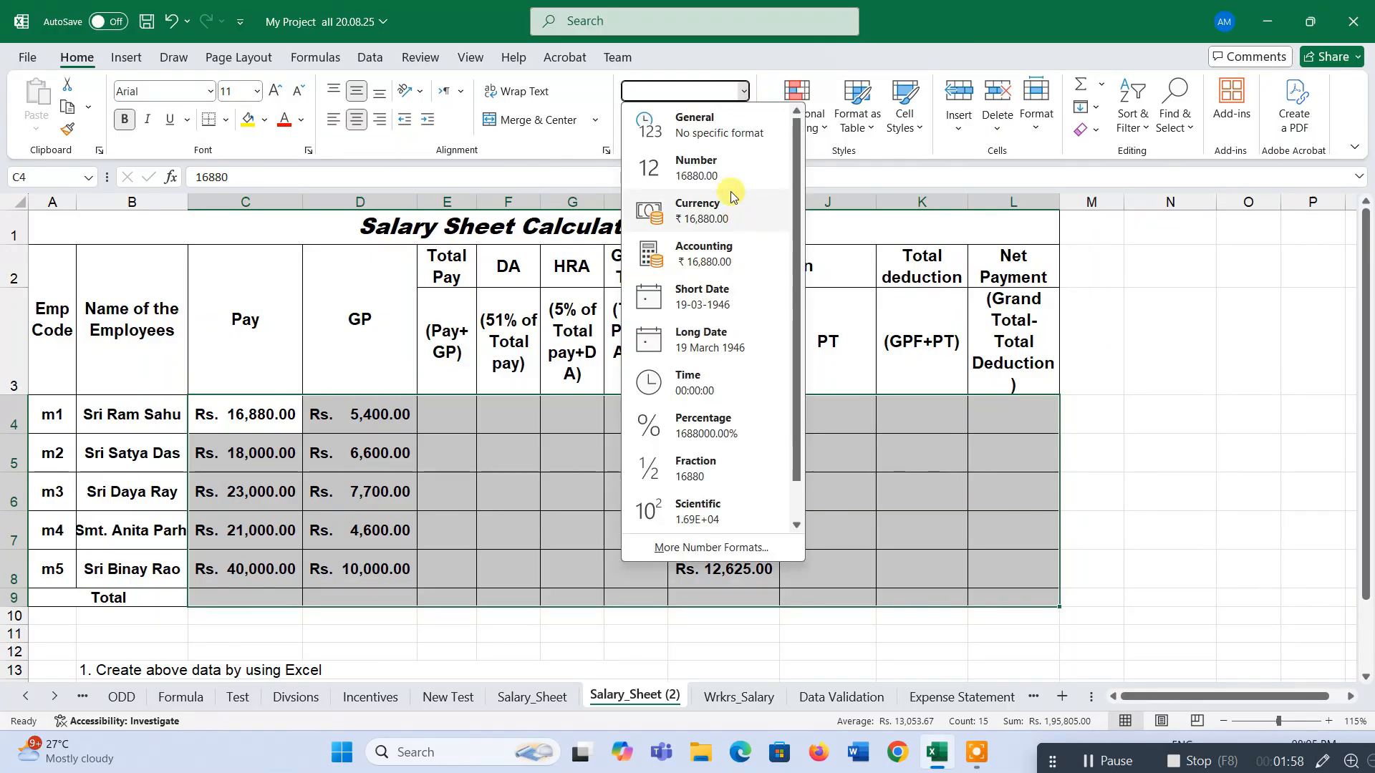
{"action": "left_click", "coordinate": [759, 66]}
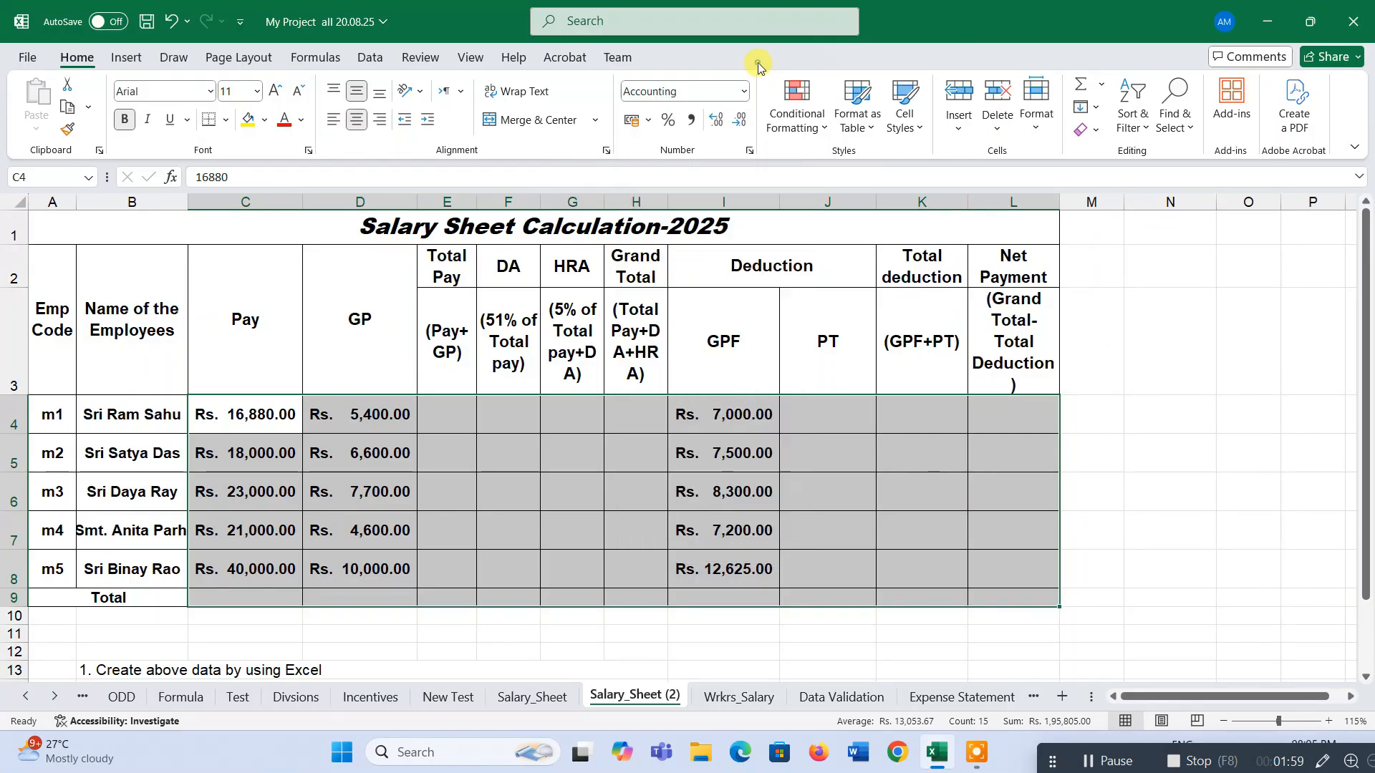
{"action": "left_click", "coordinate": [750, 151]}
{"action": "left_click_drag", "start_coordinate": [392, 243], "coordinate": [706, 183]}
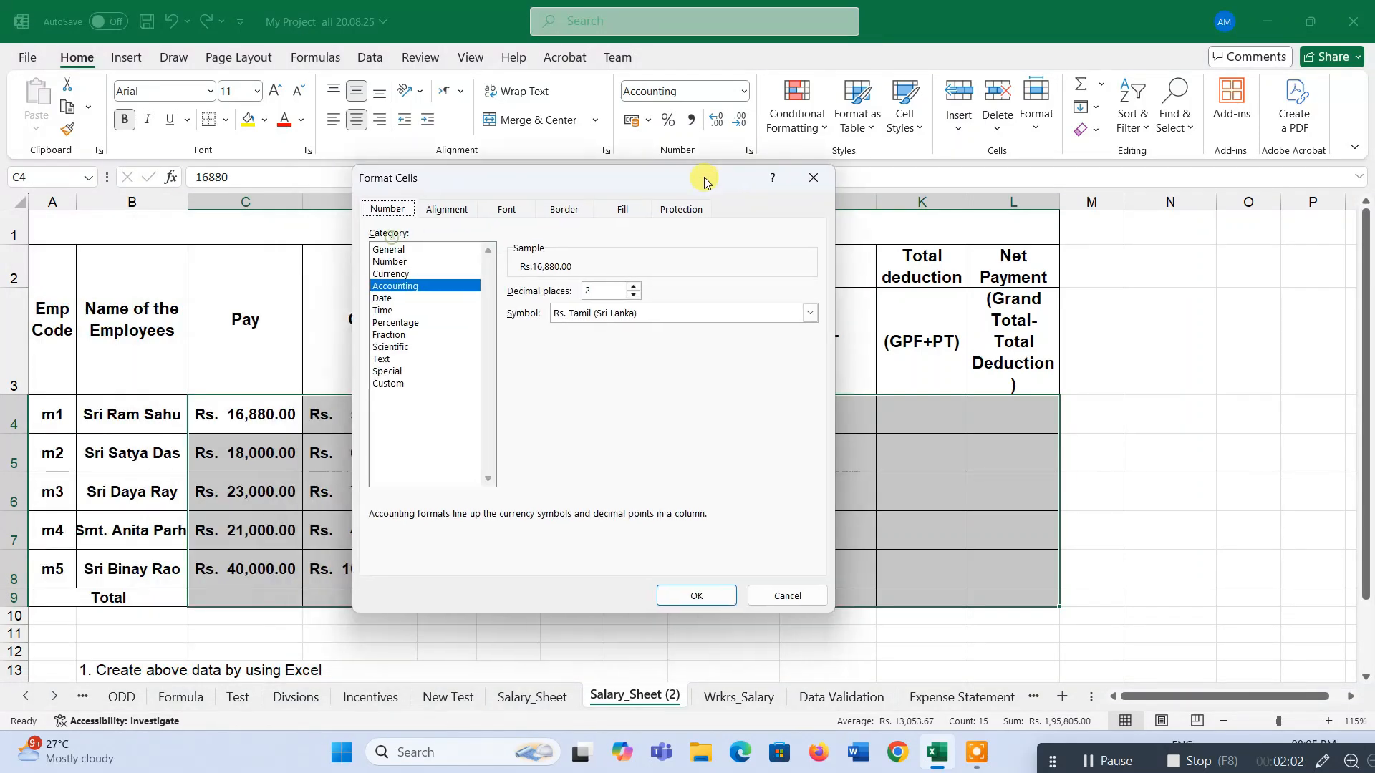
{"action": "left_click", "coordinate": [402, 276]}
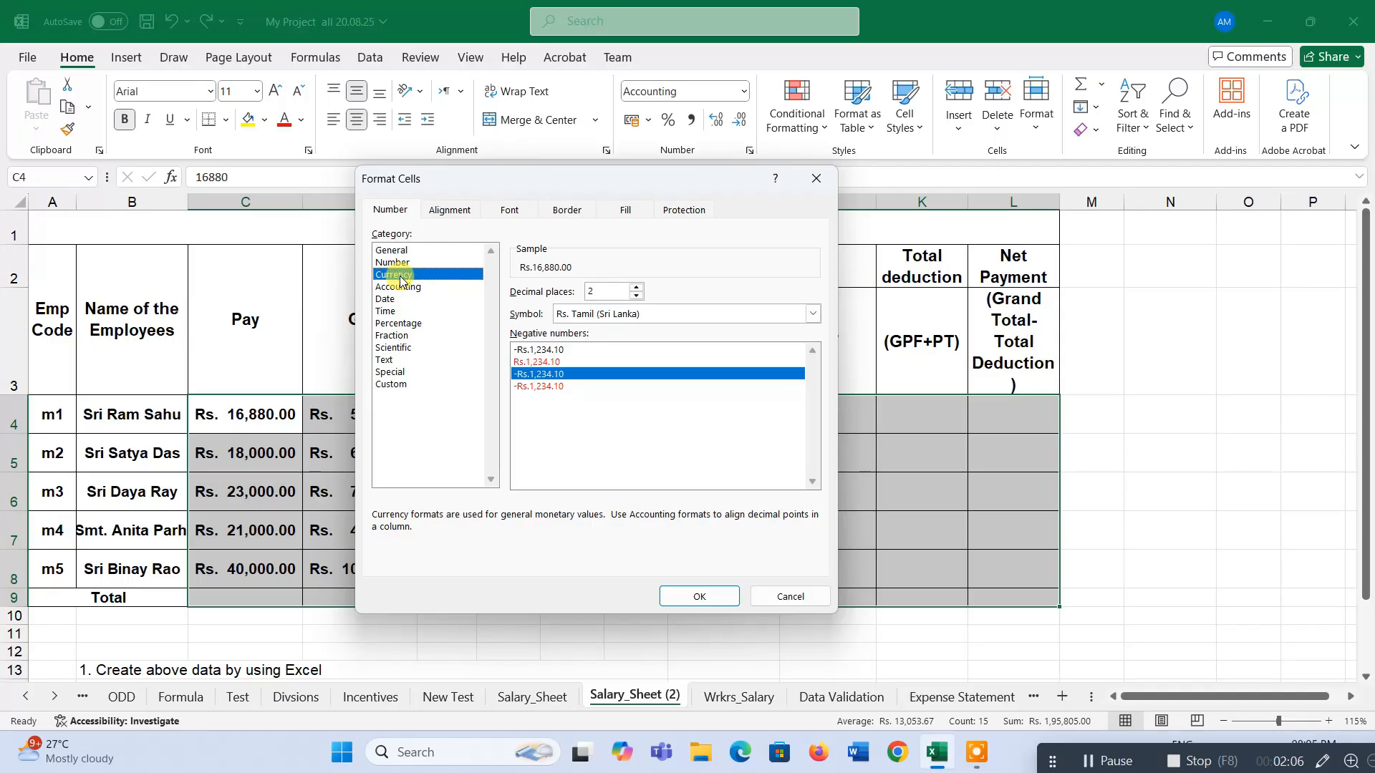
{"action": "left_click", "coordinate": [399, 286]}
{"action": "left_click", "coordinate": [815, 316]}
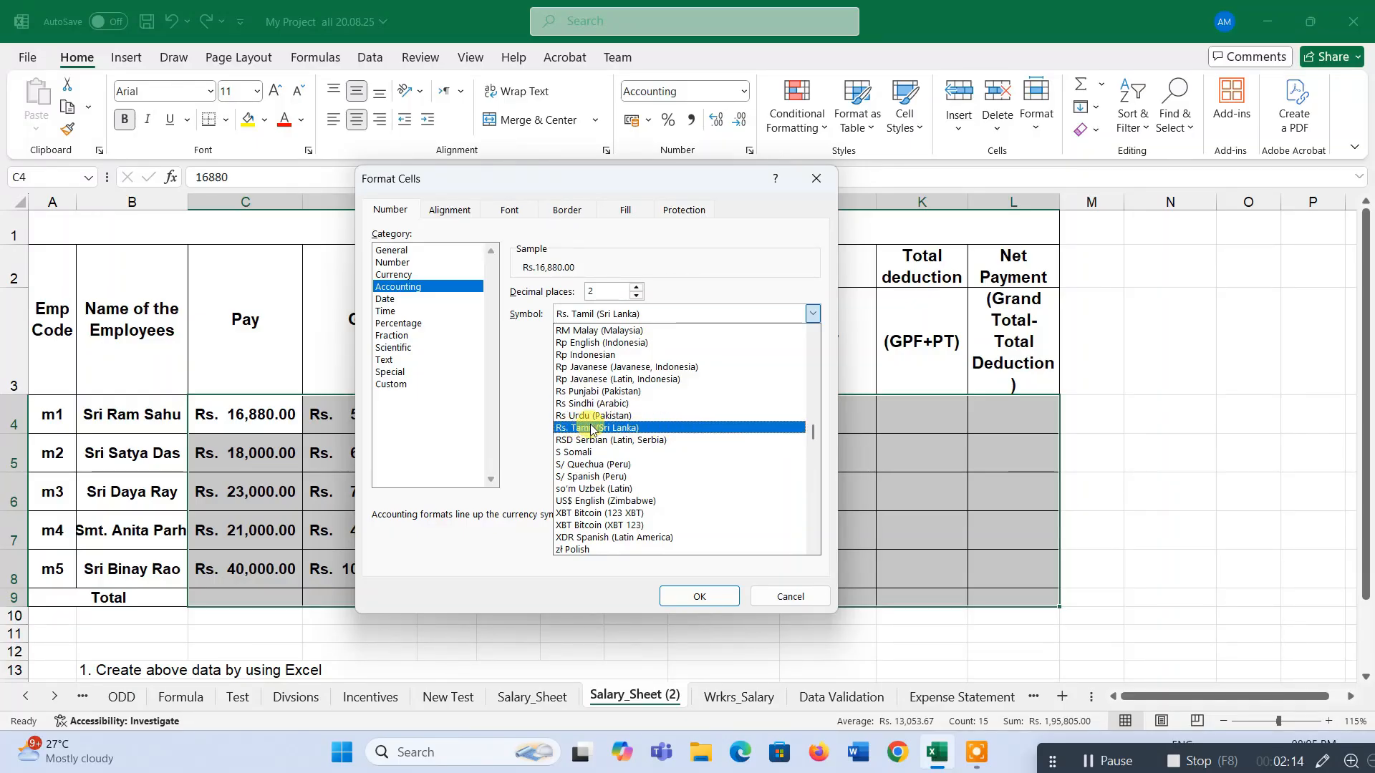
{"action": "left_click", "coordinate": [629, 428]}
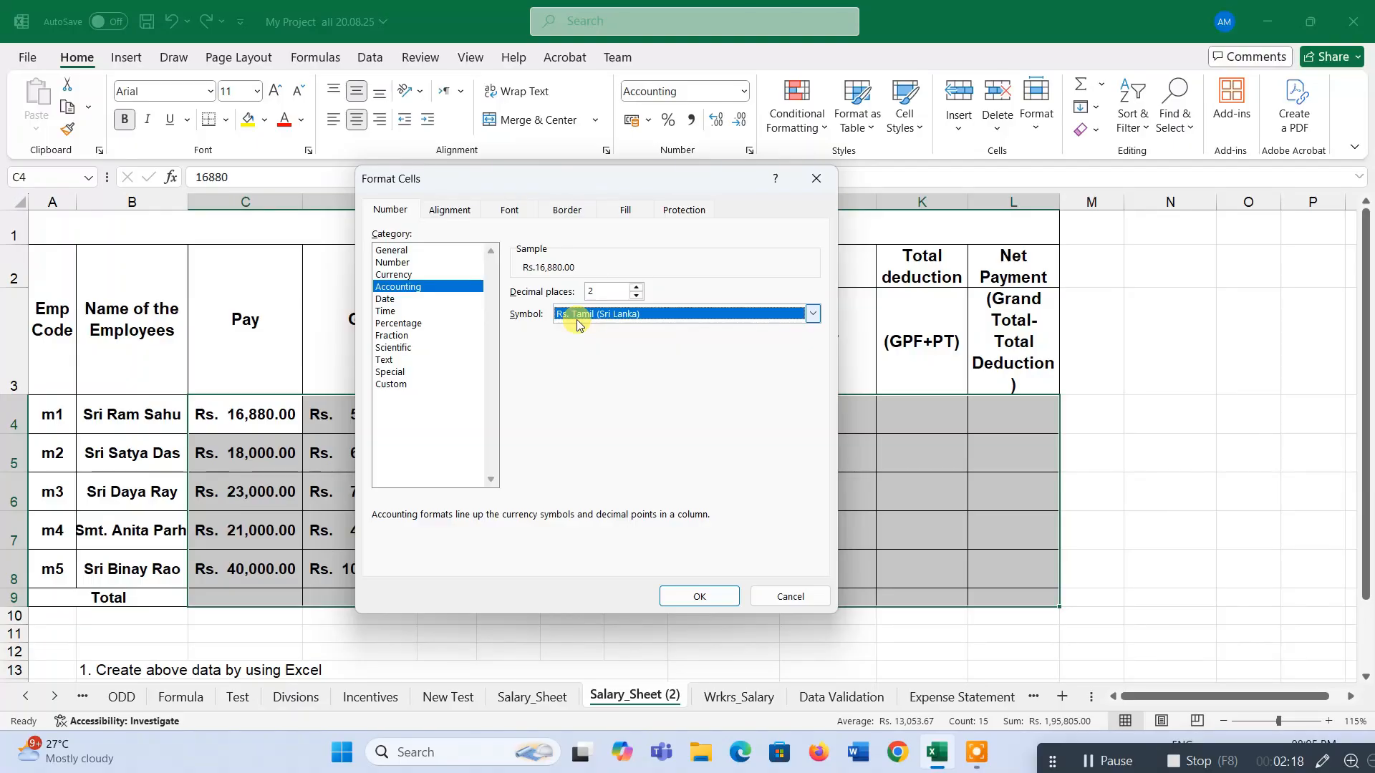
{"action": "left_click", "coordinate": [727, 595]}
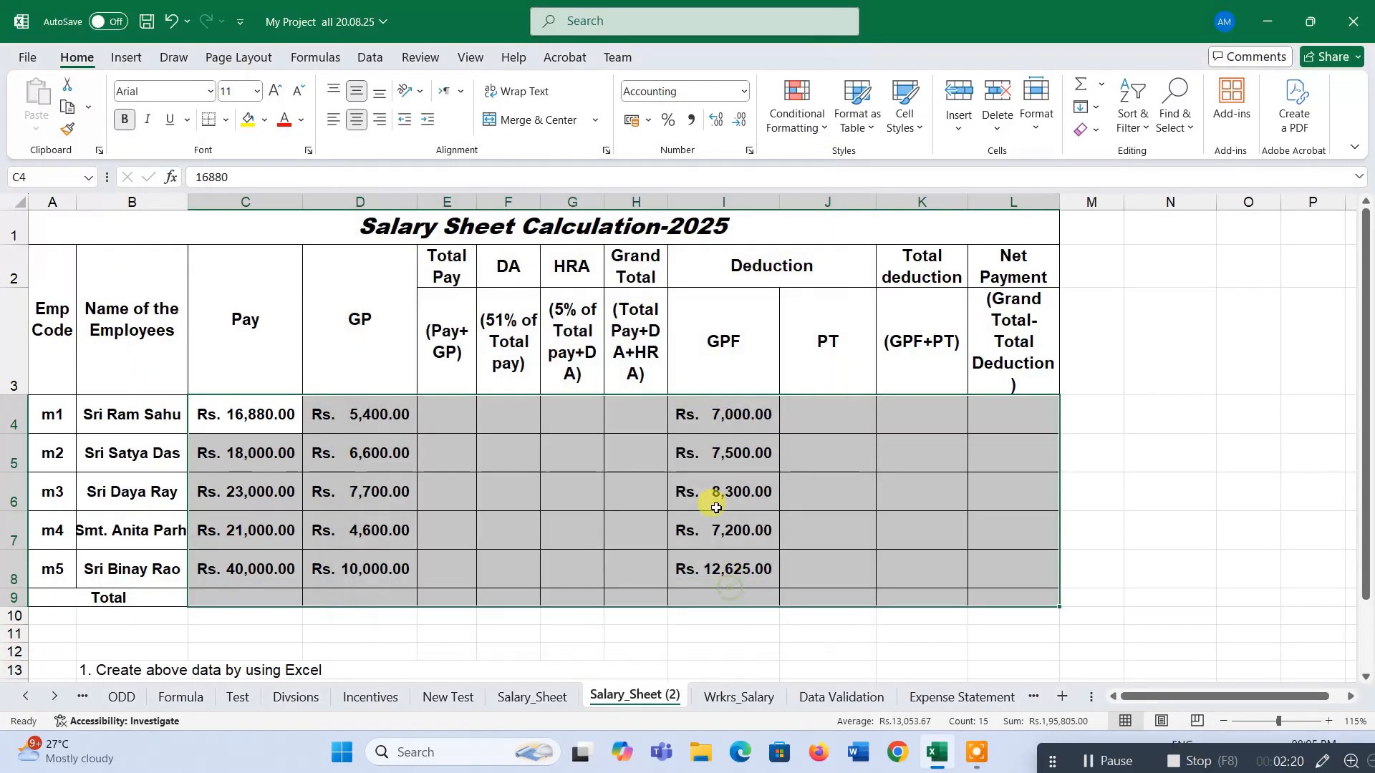
Try a custom number format "Rs. "0.00 on the selected salary range.
{"action": "scroll", "coordinate": [636, 447], "scroll_direction": "down", "scroll_amount": 1}
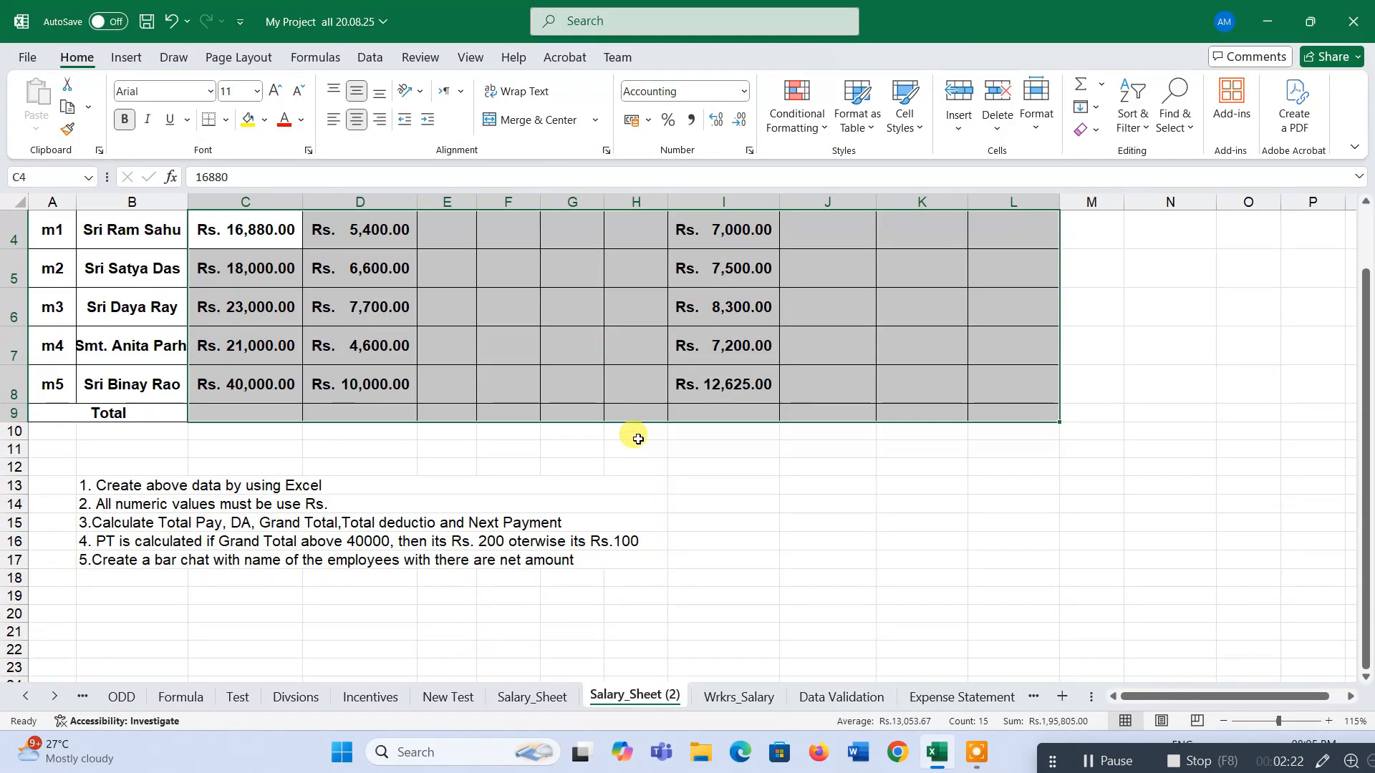
{"action": "scroll", "coordinate": [637, 439], "scroll_direction": "up", "scroll_amount": 1}
{"action": "left_click", "coordinate": [749, 151]}
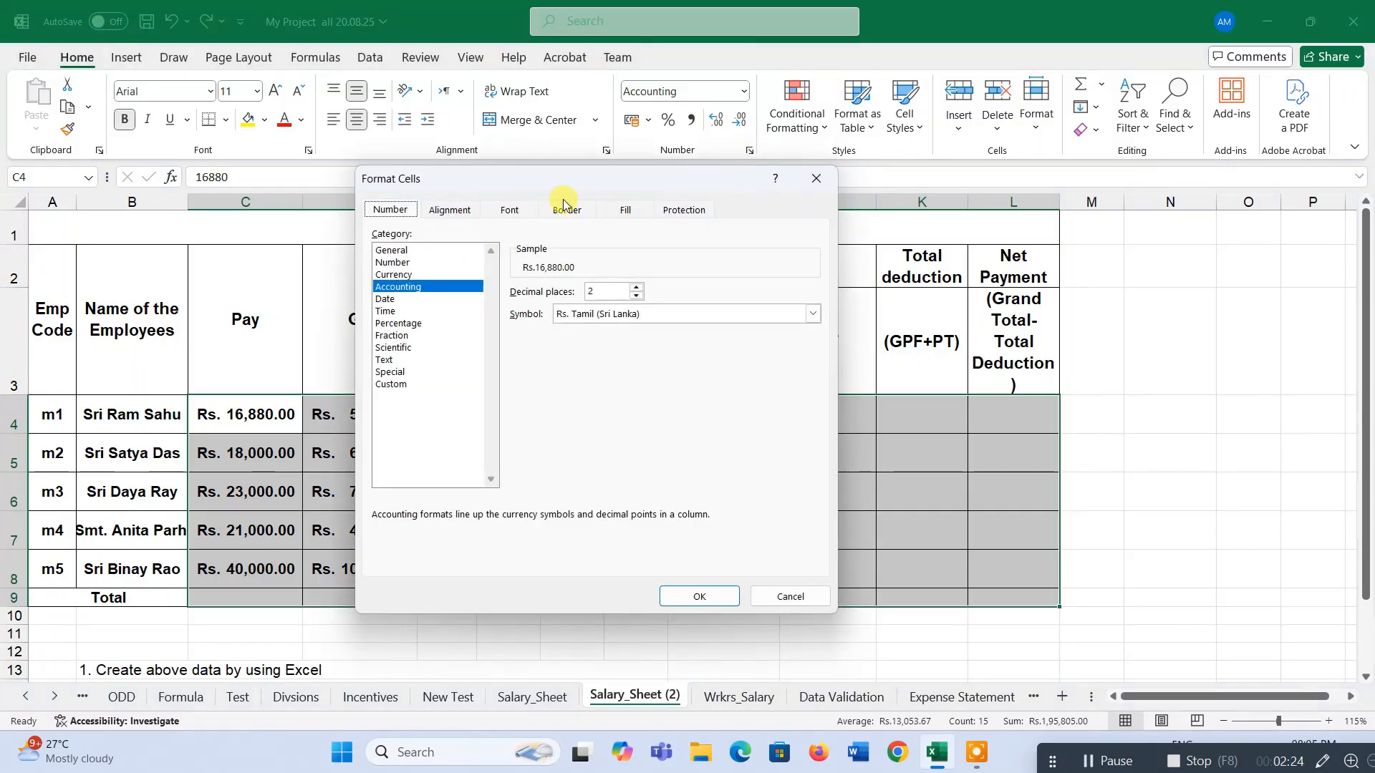
{"action": "left_click", "coordinate": [392, 385]}
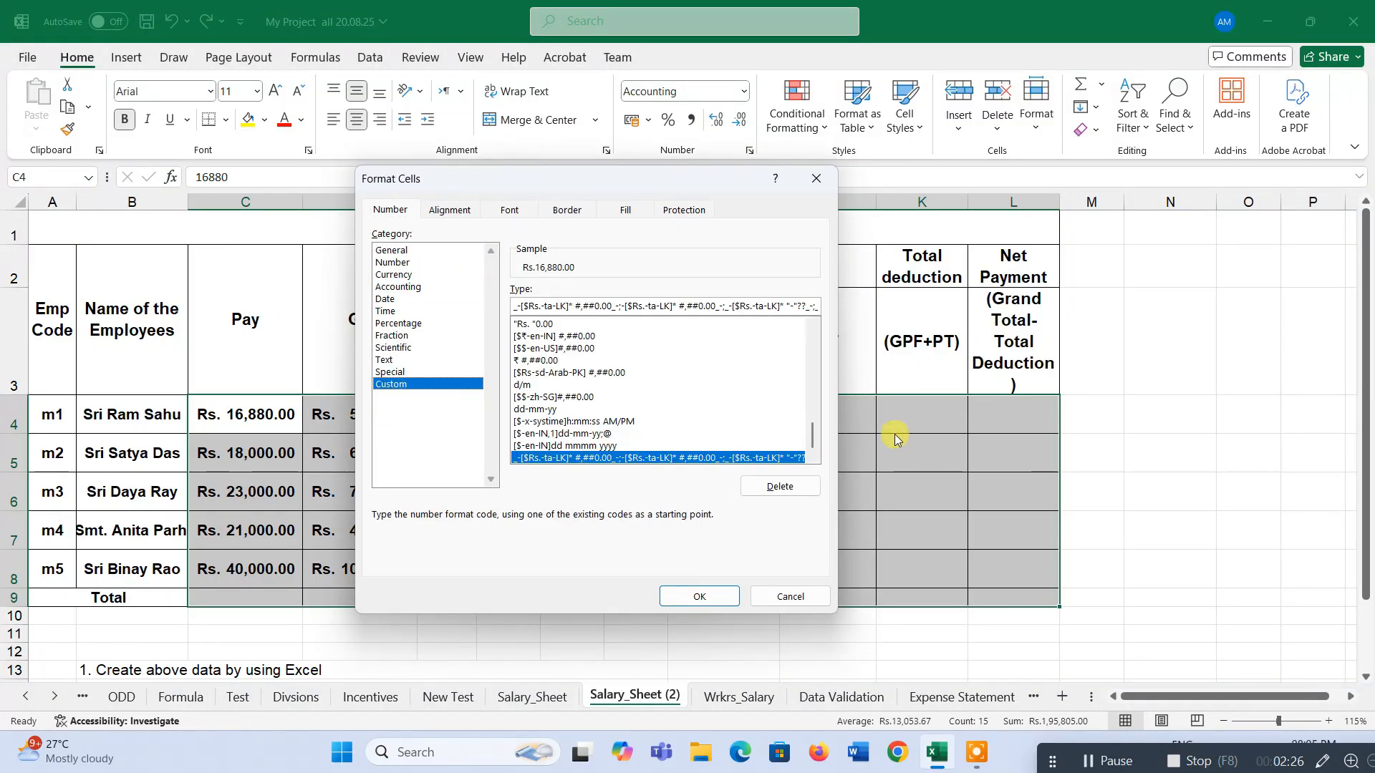
{"action": "left_click_drag", "start_coordinate": [821, 437], "coordinate": [815, 341]}
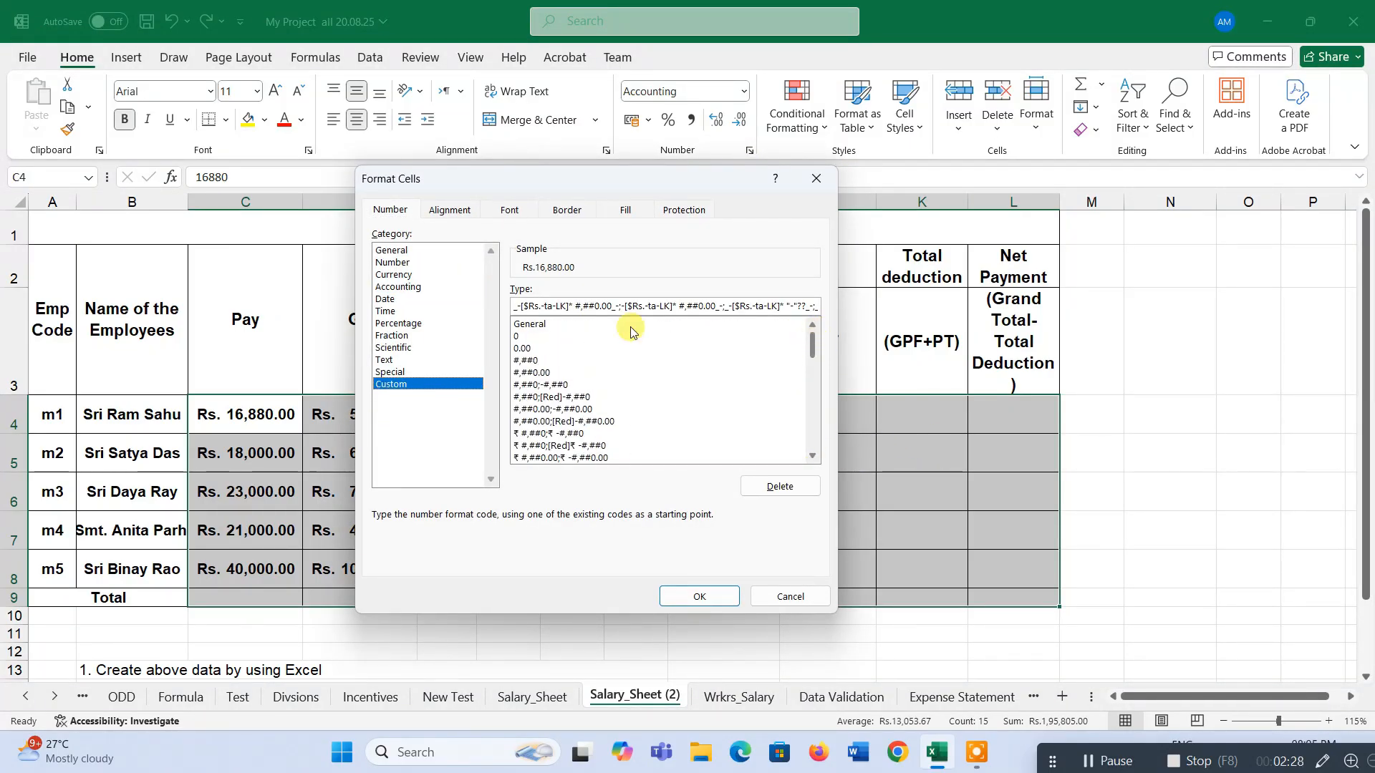
{"action": "left_click", "coordinate": [523, 349]}
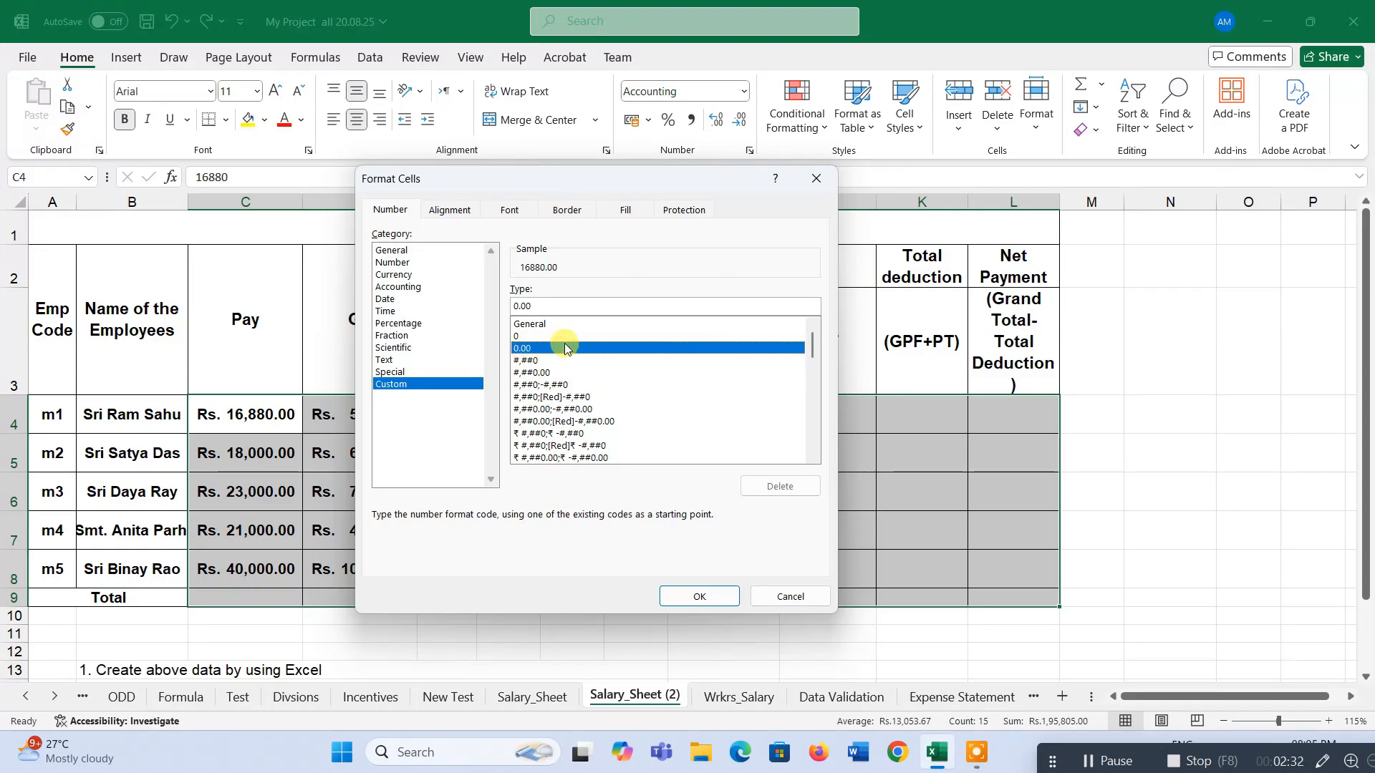
{"action": "key", "text": "super+plus"}
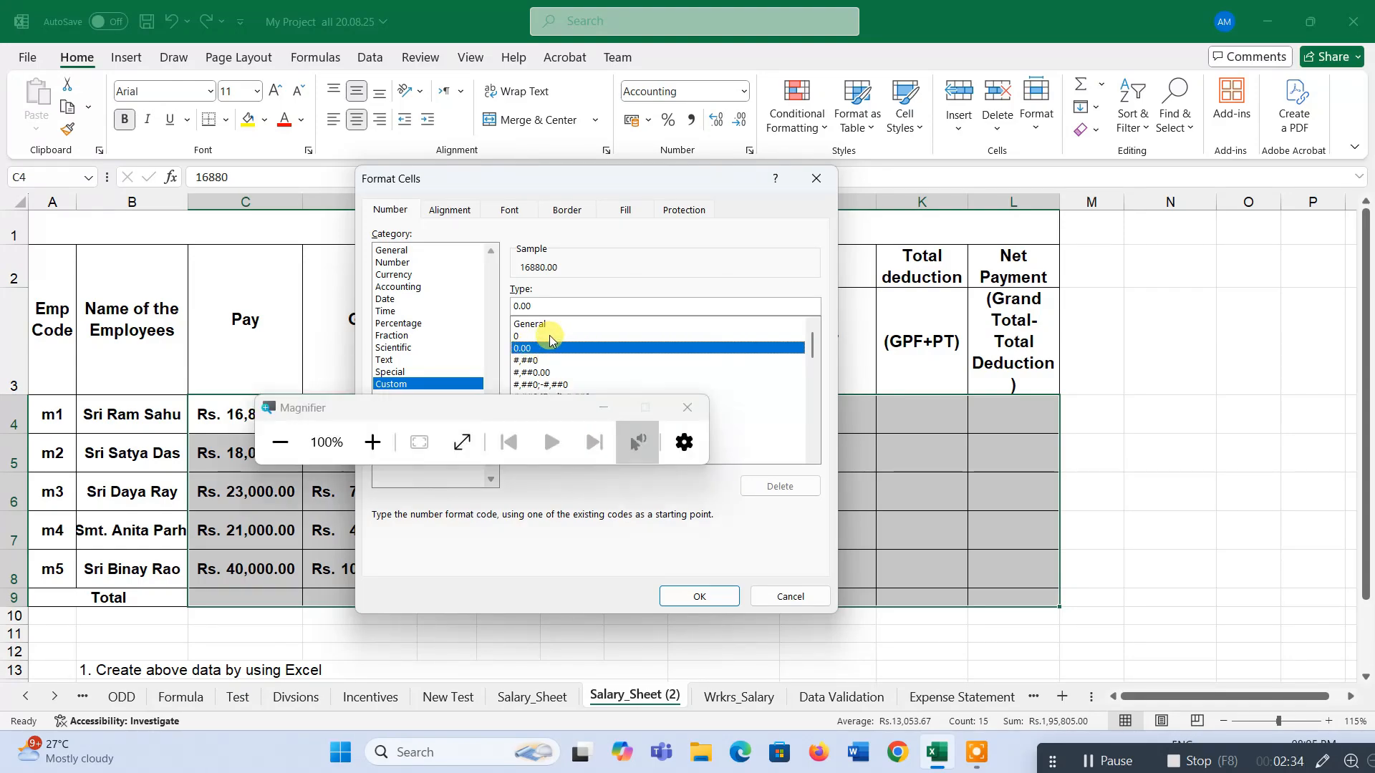
{"action": "left_click_drag", "start_coordinate": [538, 419], "coordinate": [687, 629]}
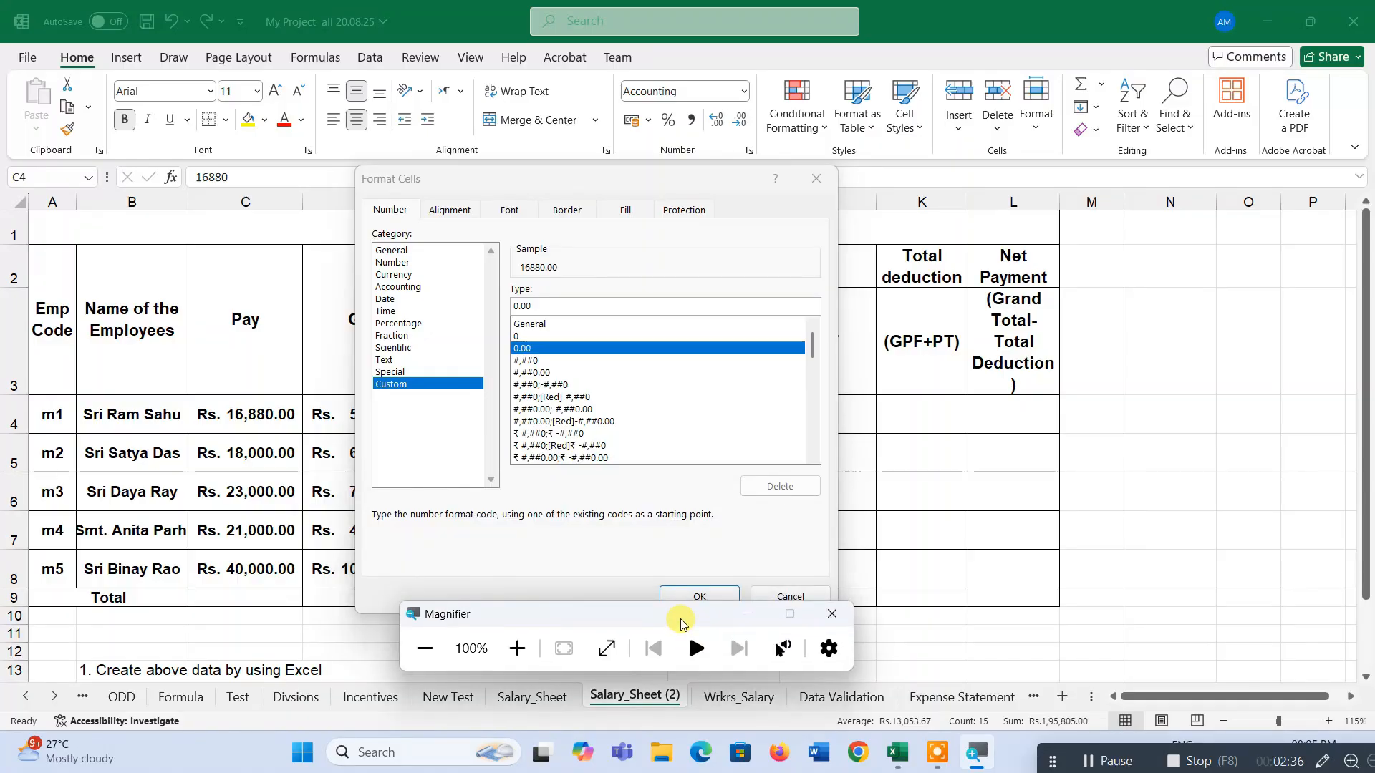
{"action": "key", "text": "super+plus"}
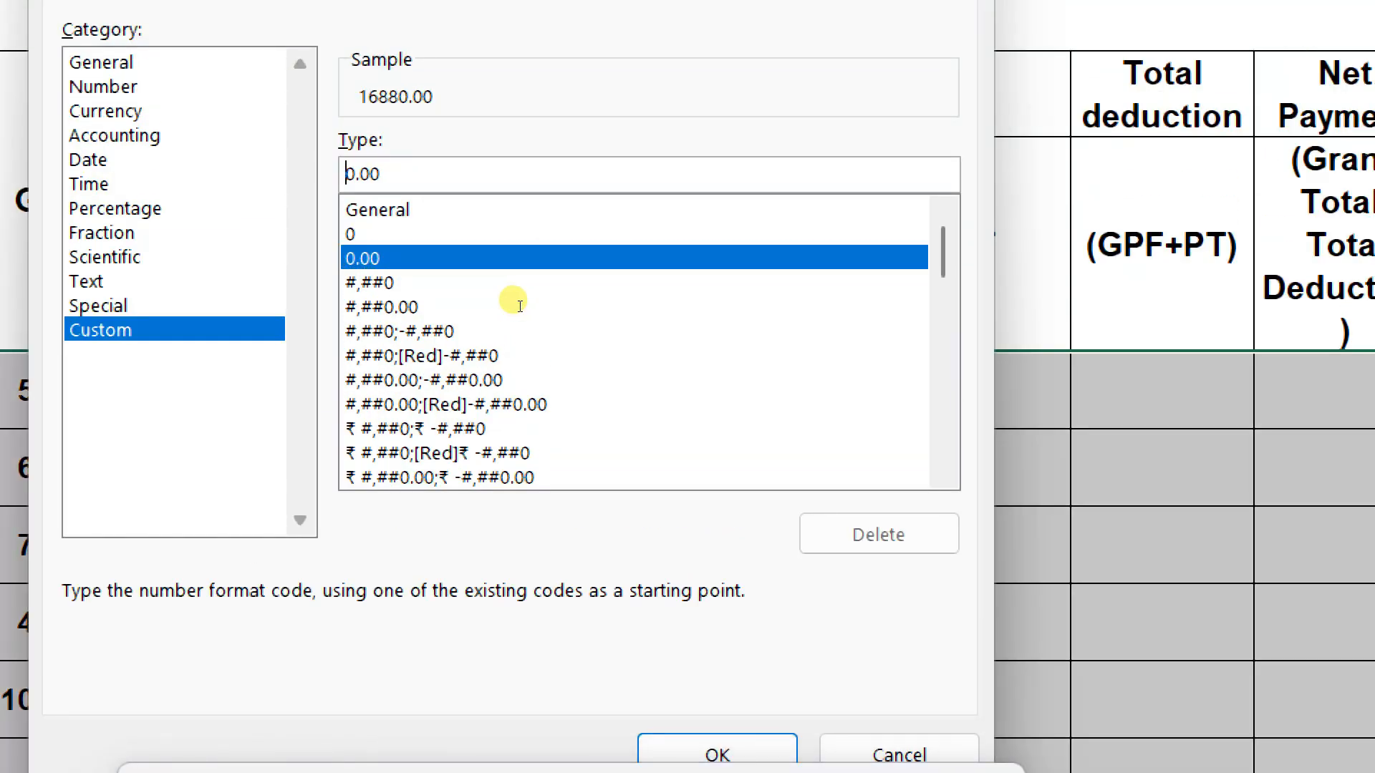
{"action": "type", "text": "R"}
{"action": "key", "text": "BackSpace"}
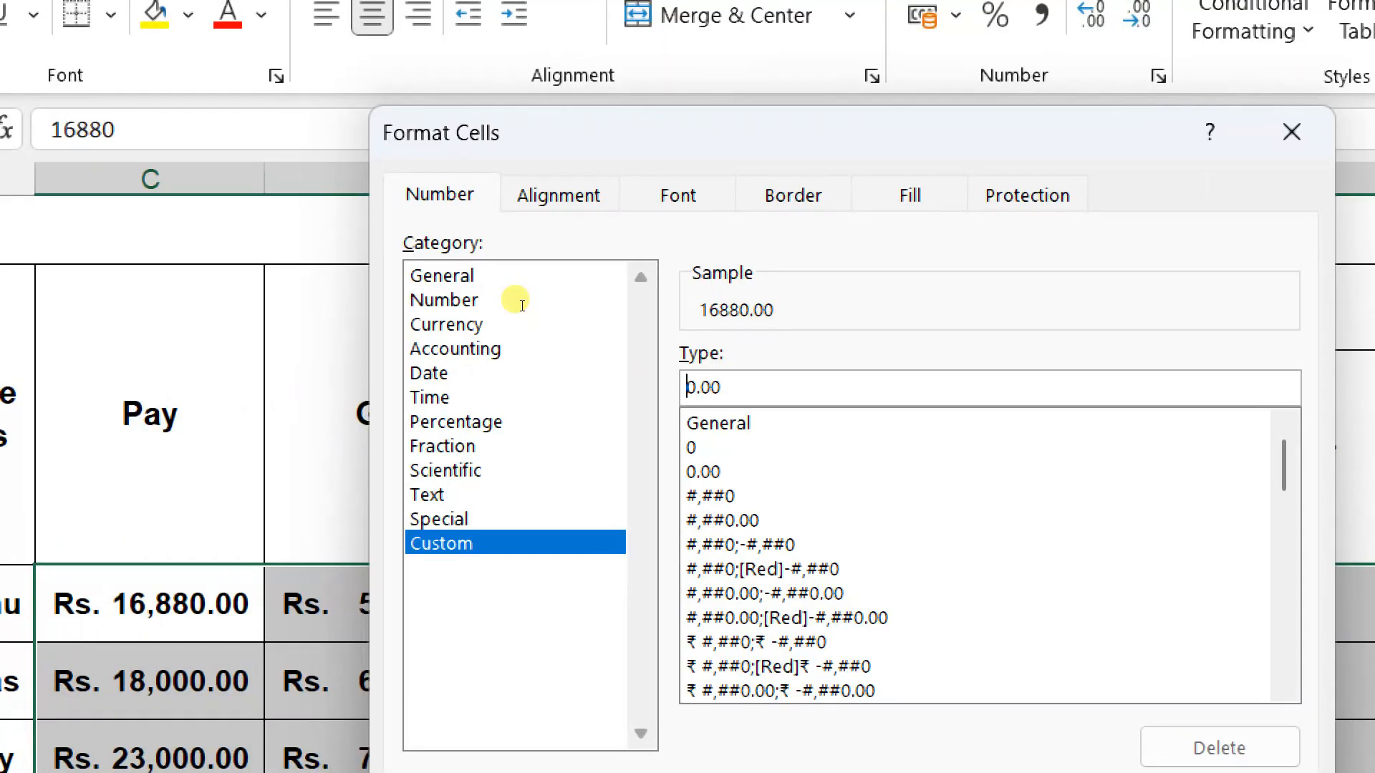
{"action": "type", "text": "\"Rs. "}
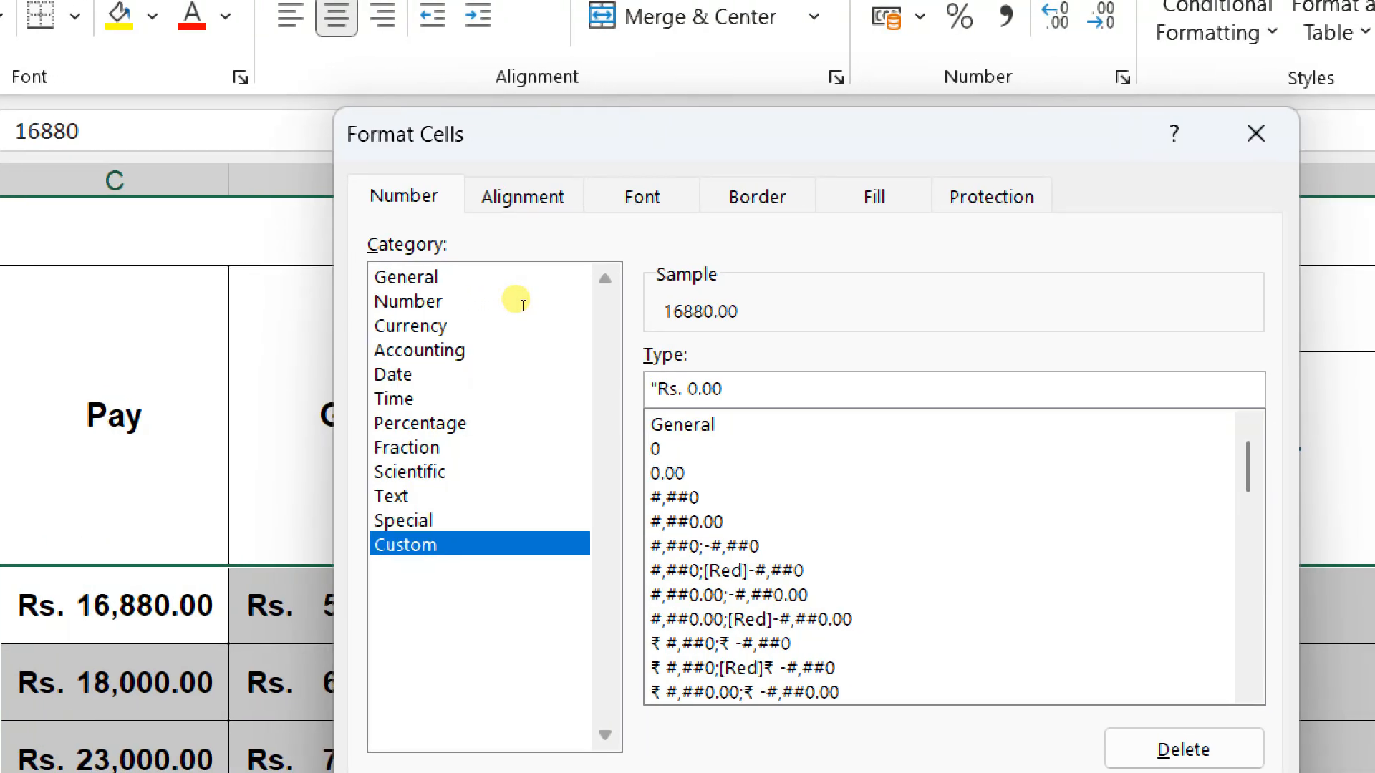
{"action": "type", "text": "\""}
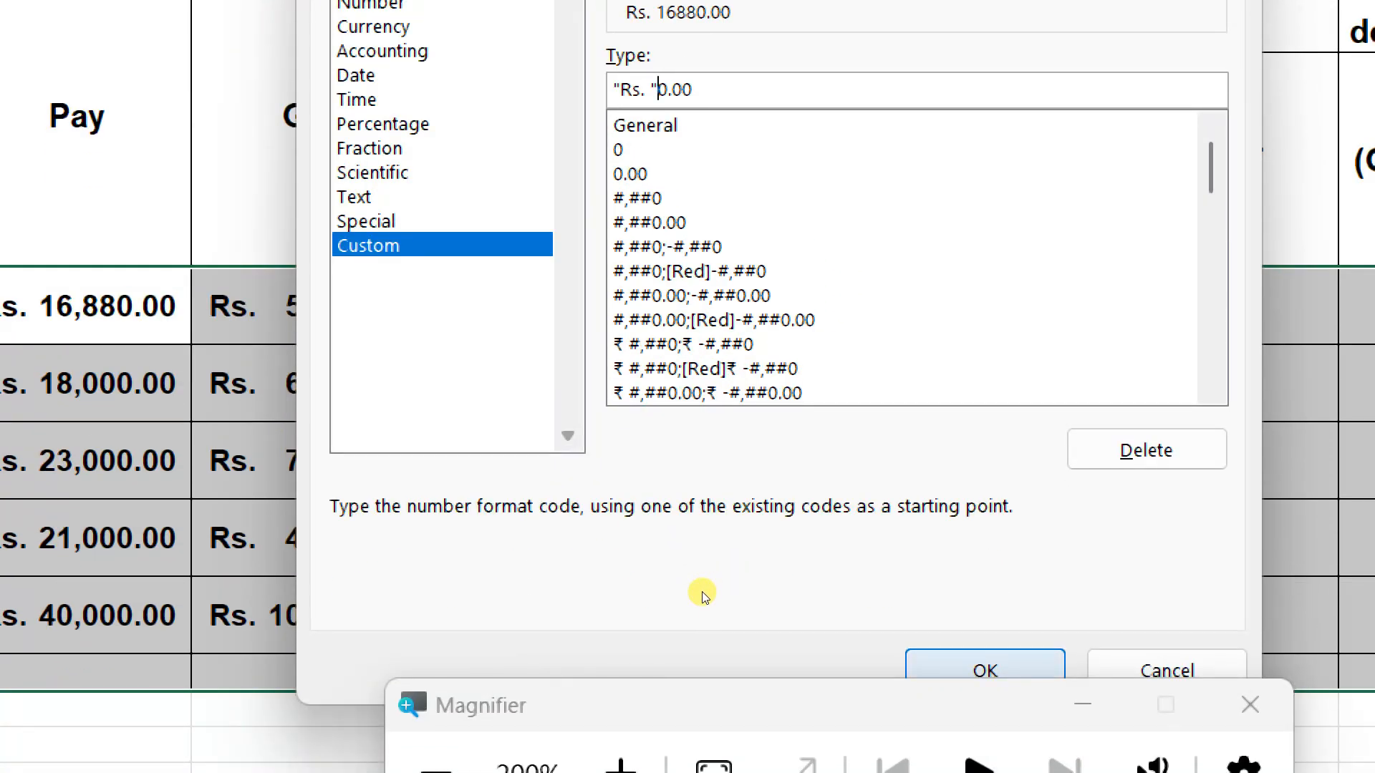
{"action": "key", "text": "Return"}
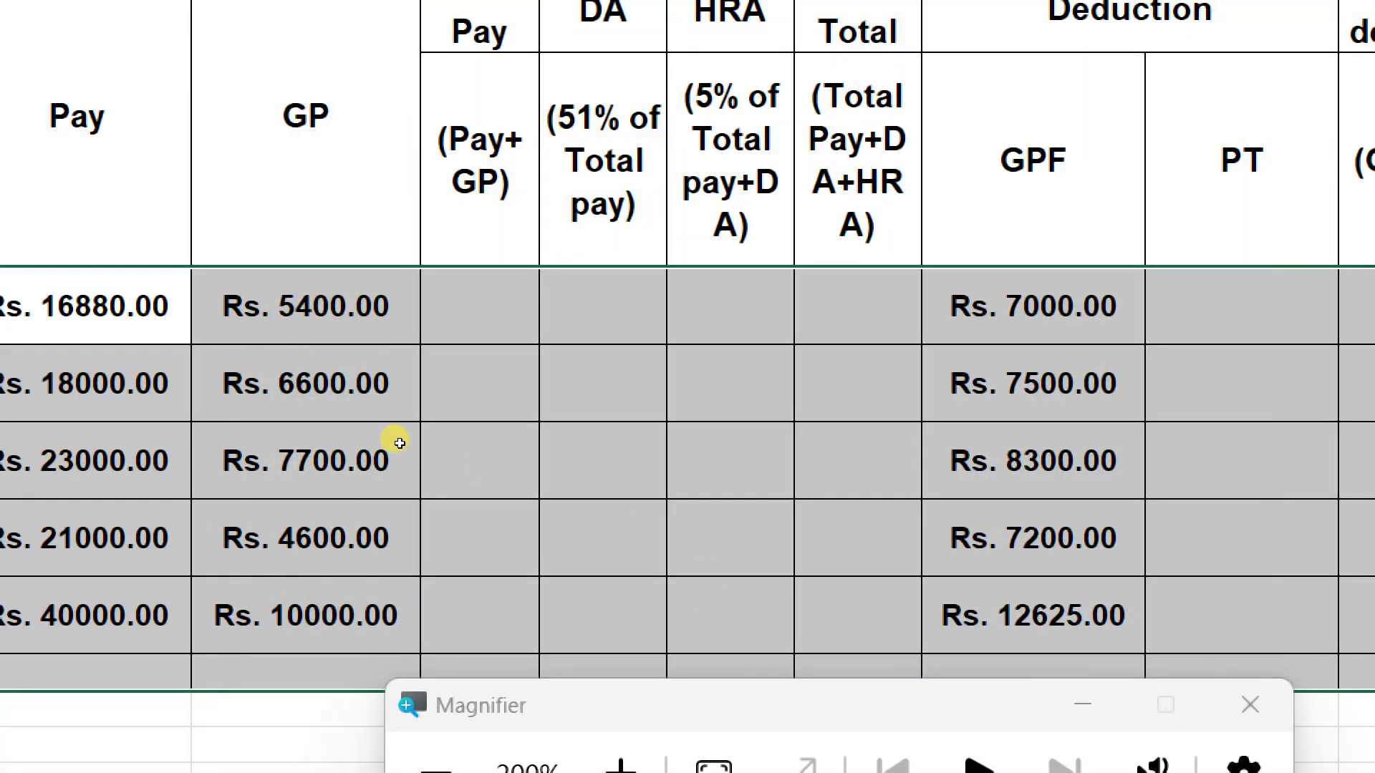
{"action": "key", "text": "super+minus"}
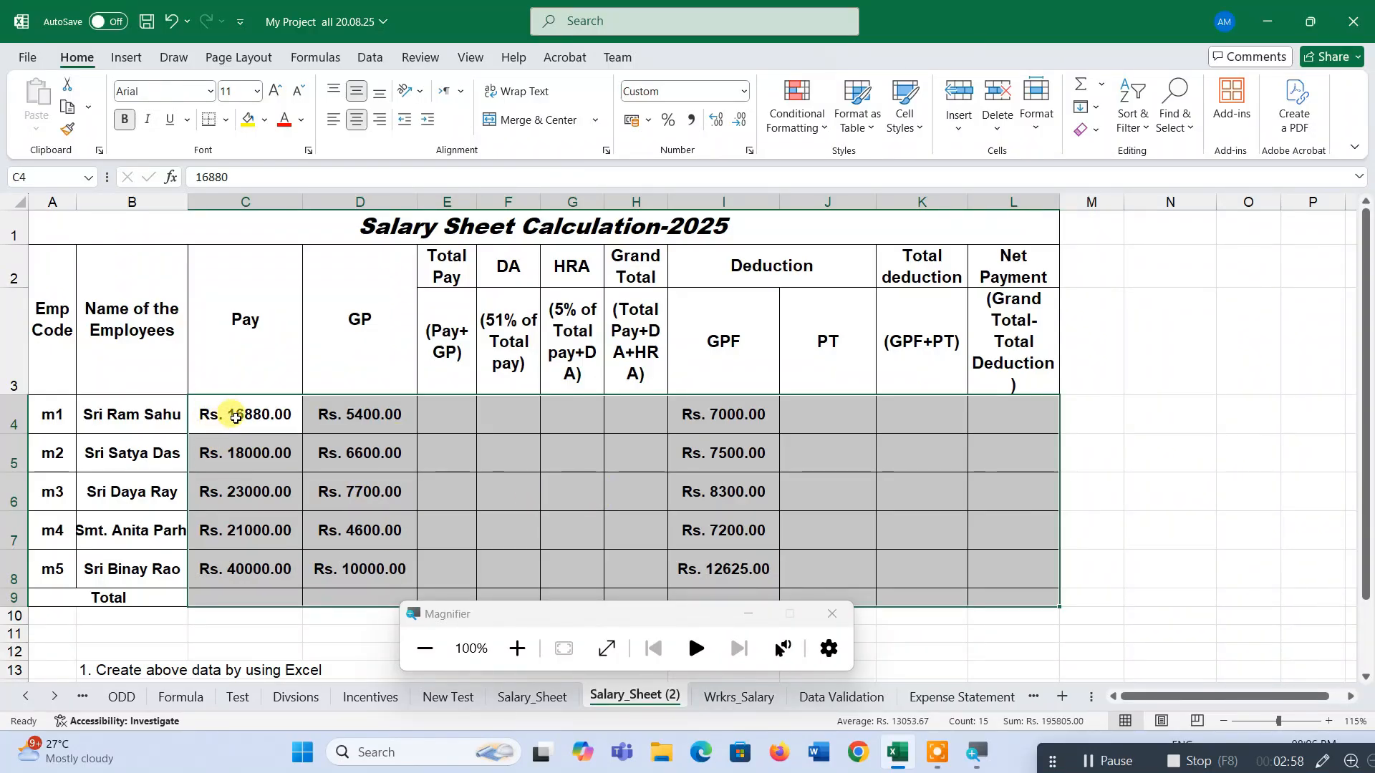
Reapply Accounting format with the Rs. Tamil (Sri Lanka) symbol to the selected salary range.
{"action": "left_click", "coordinate": [750, 150]}
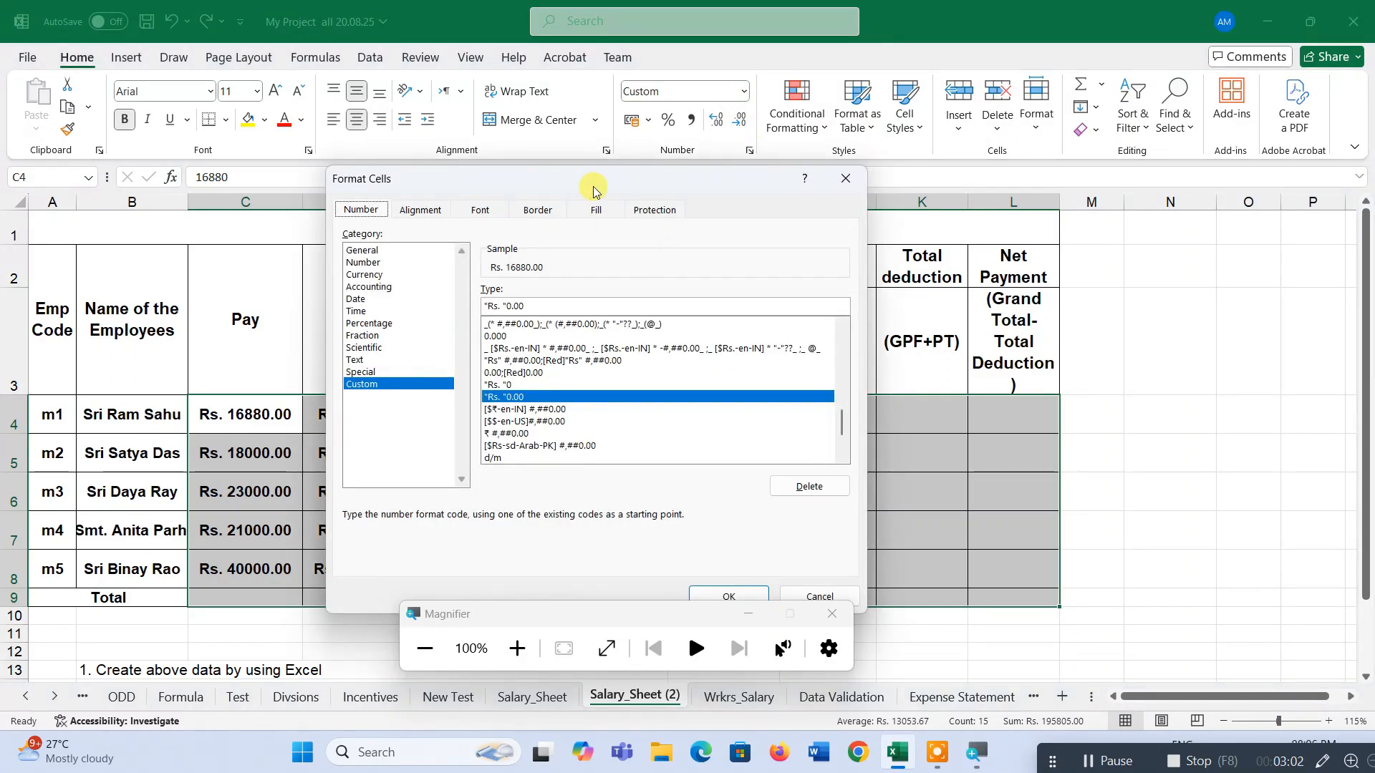
{"action": "left_click_drag", "start_coordinate": [593, 189], "coordinate": [699, 186]}
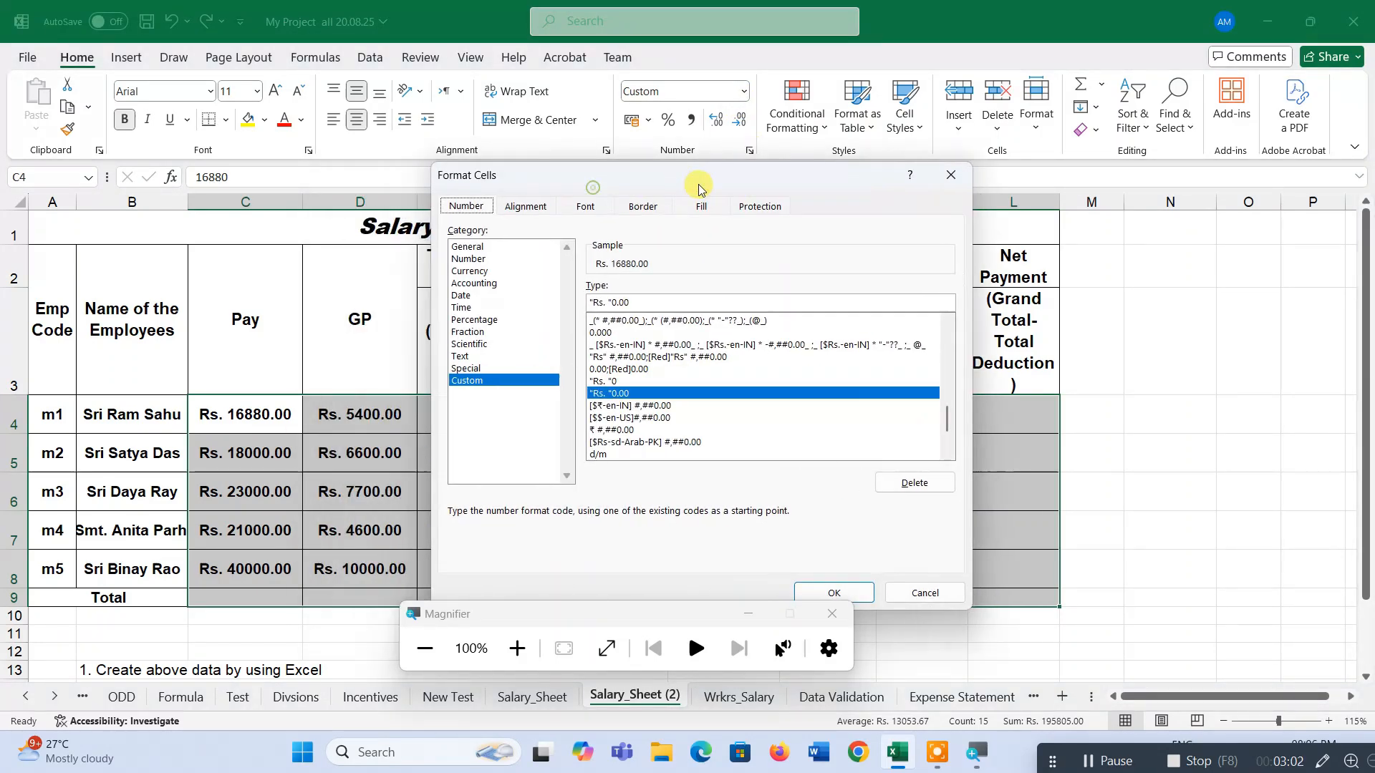
{"action": "left_click", "coordinate": [479, 285]}
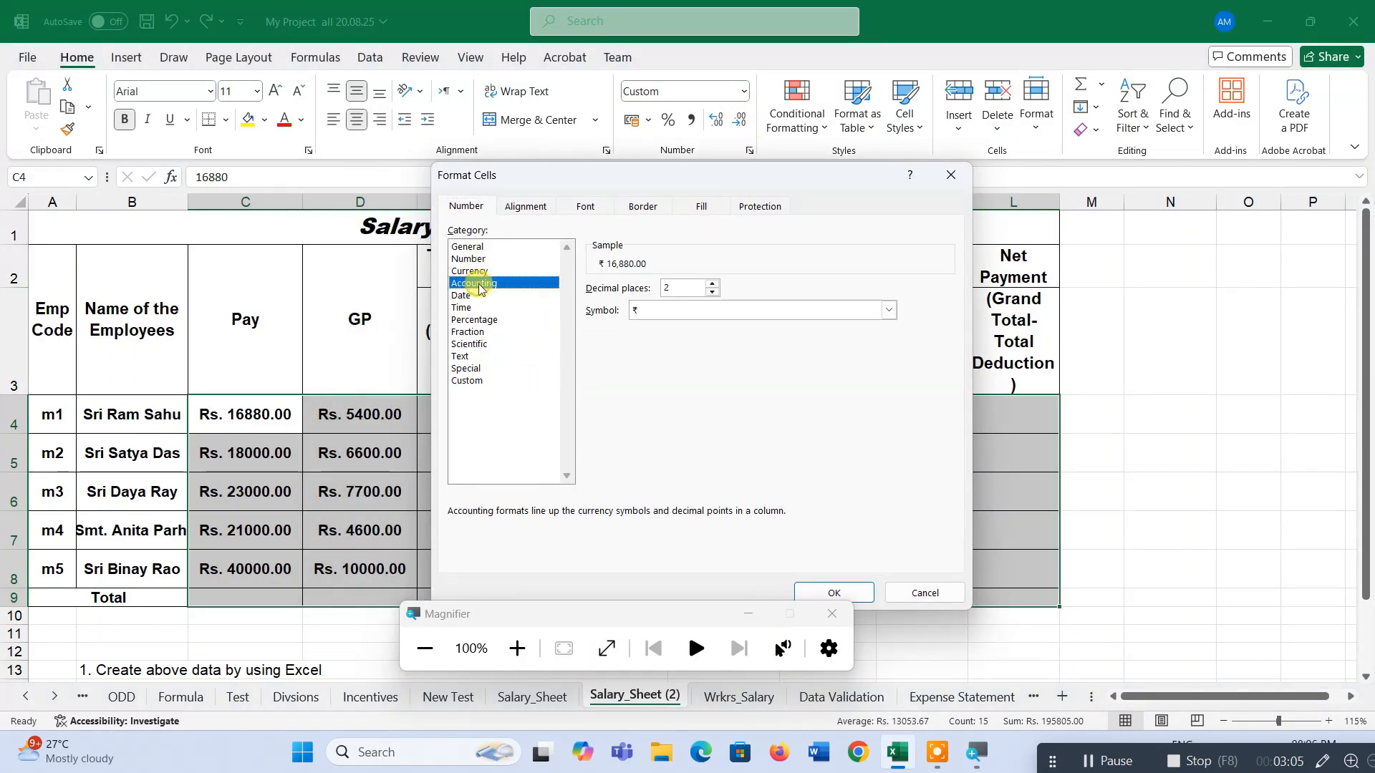
{"action": "left_click", "coordinate": [892, 311]}
{"action": "scroll", "coordinate": [845, 401], "scroll_direction": "down", "scroll_amount": 3}
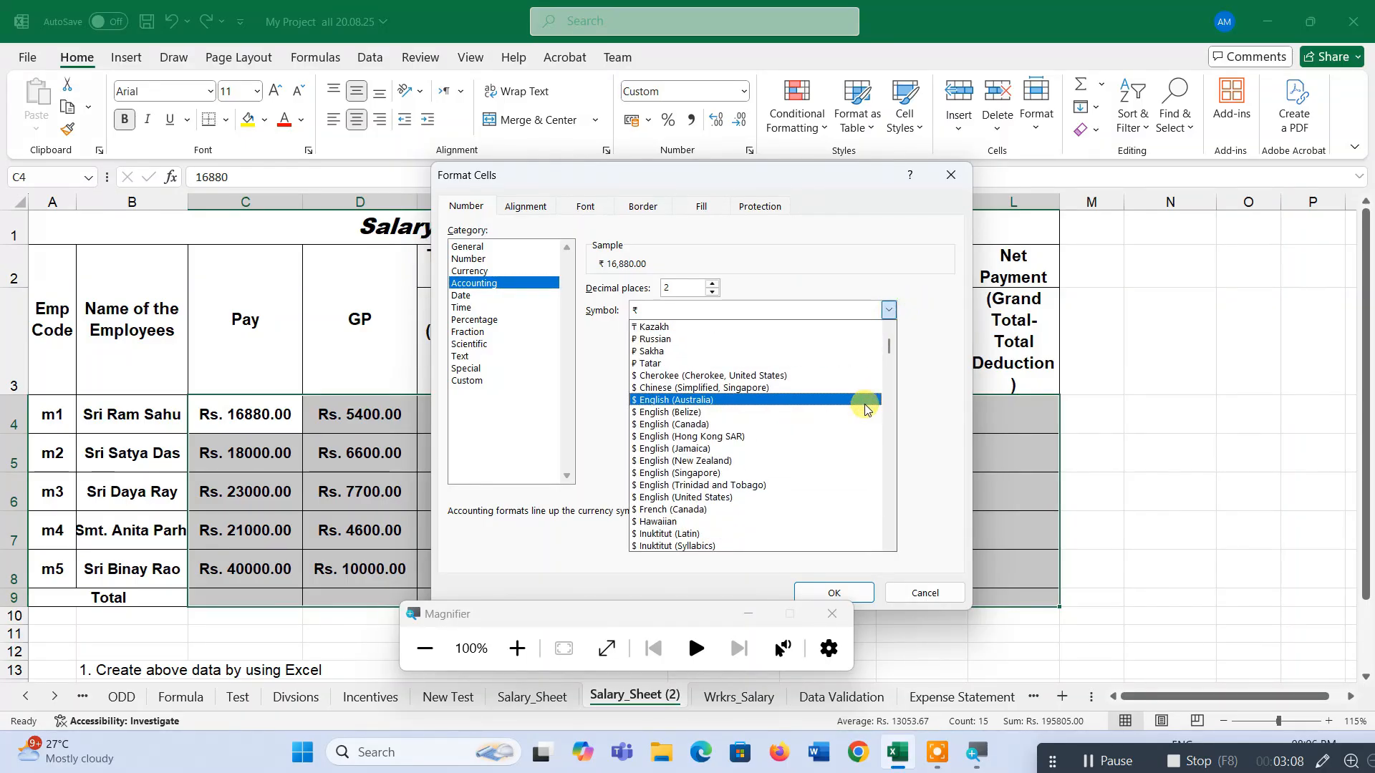
{"action": "left_click_drag", "start_coordinate": [888, 345], "coordinate": [893, 429]}
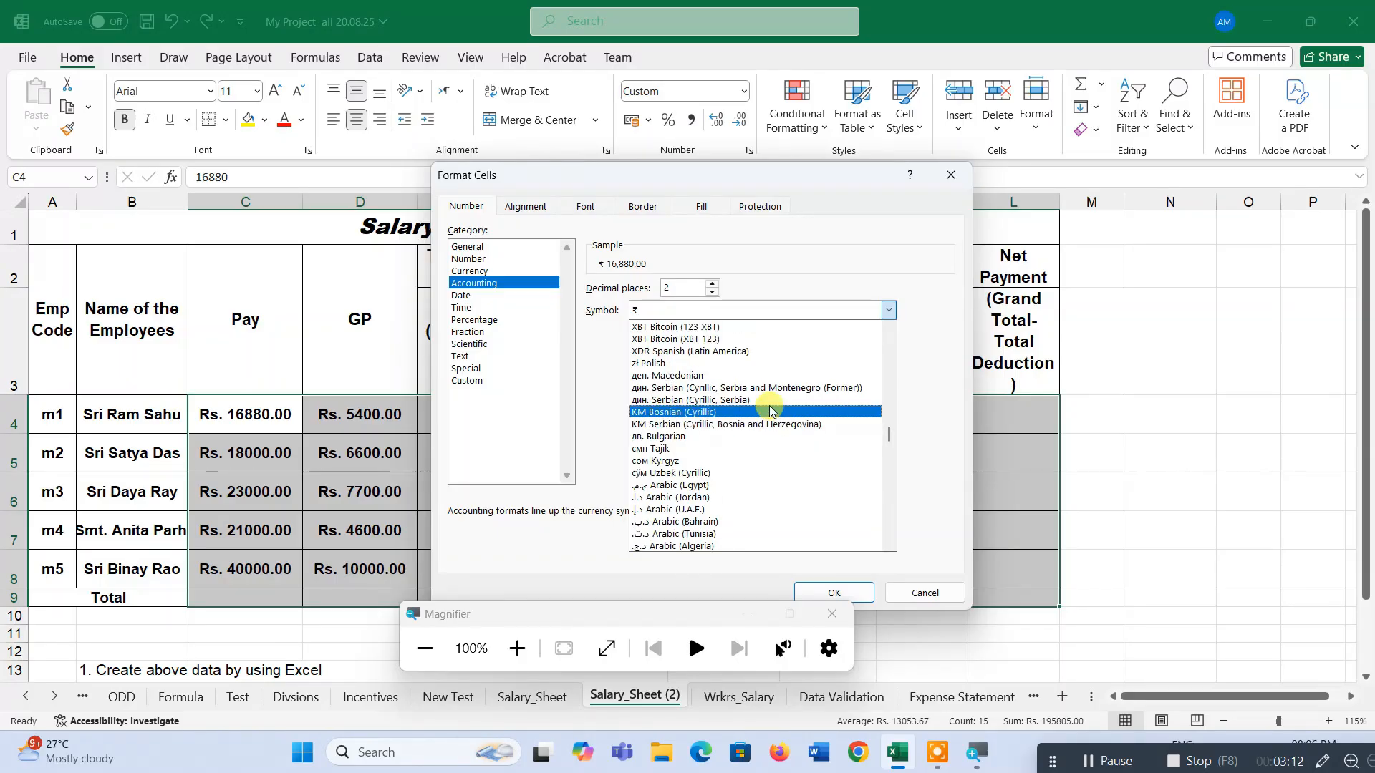
{"action": "scroll", "coordinate": [771, 410], "scroll_direction": "up", "scroll_amount": 5}
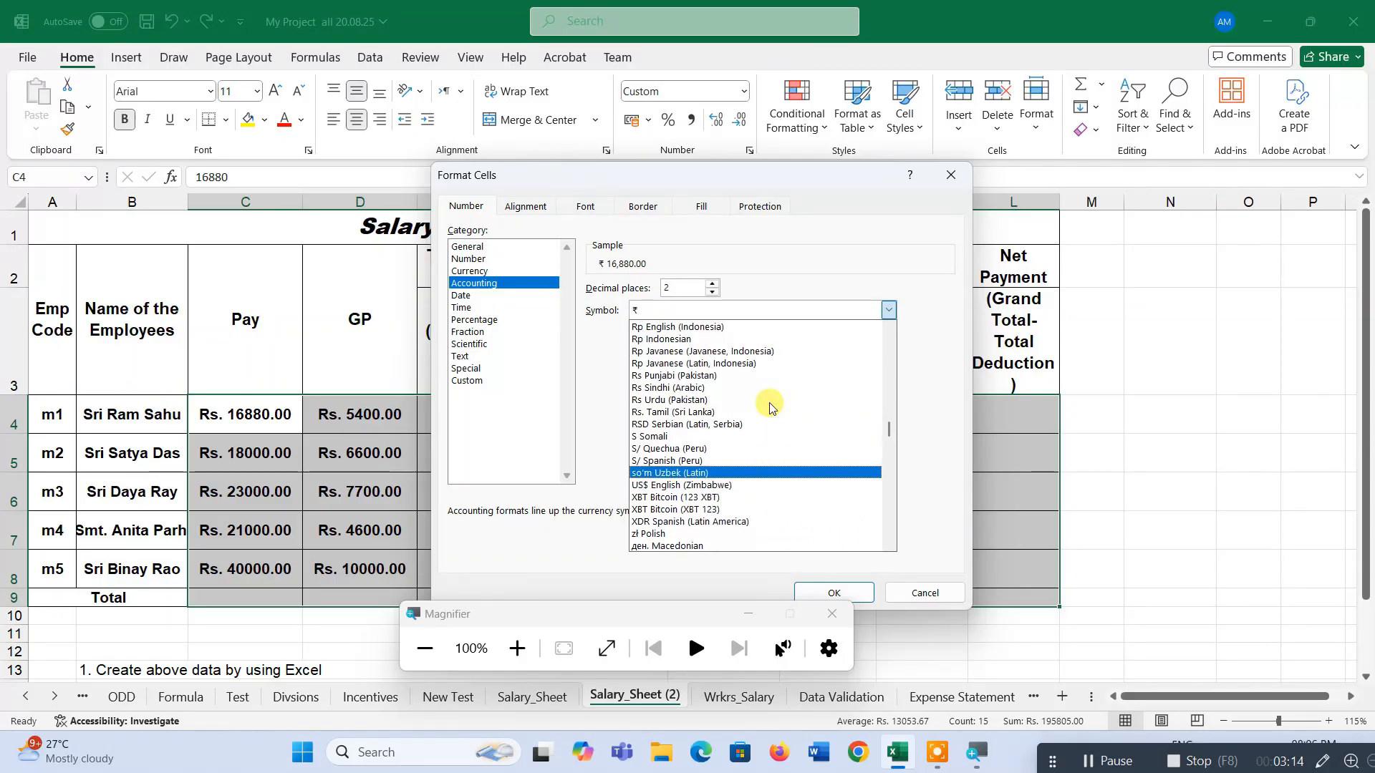
{"action": "left_click", "coordinate": [770, 411]}
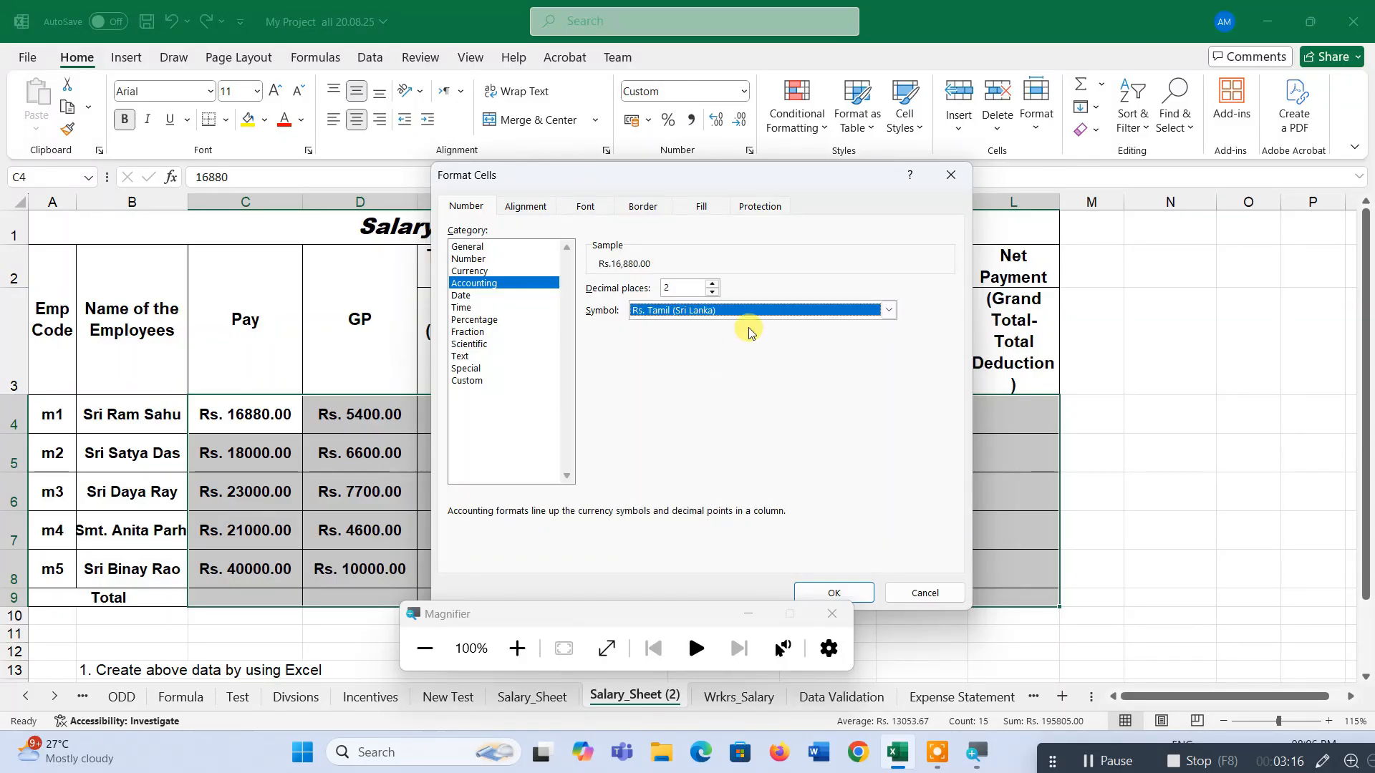
{"action": "left_click", "coordinate": [834, 593]}
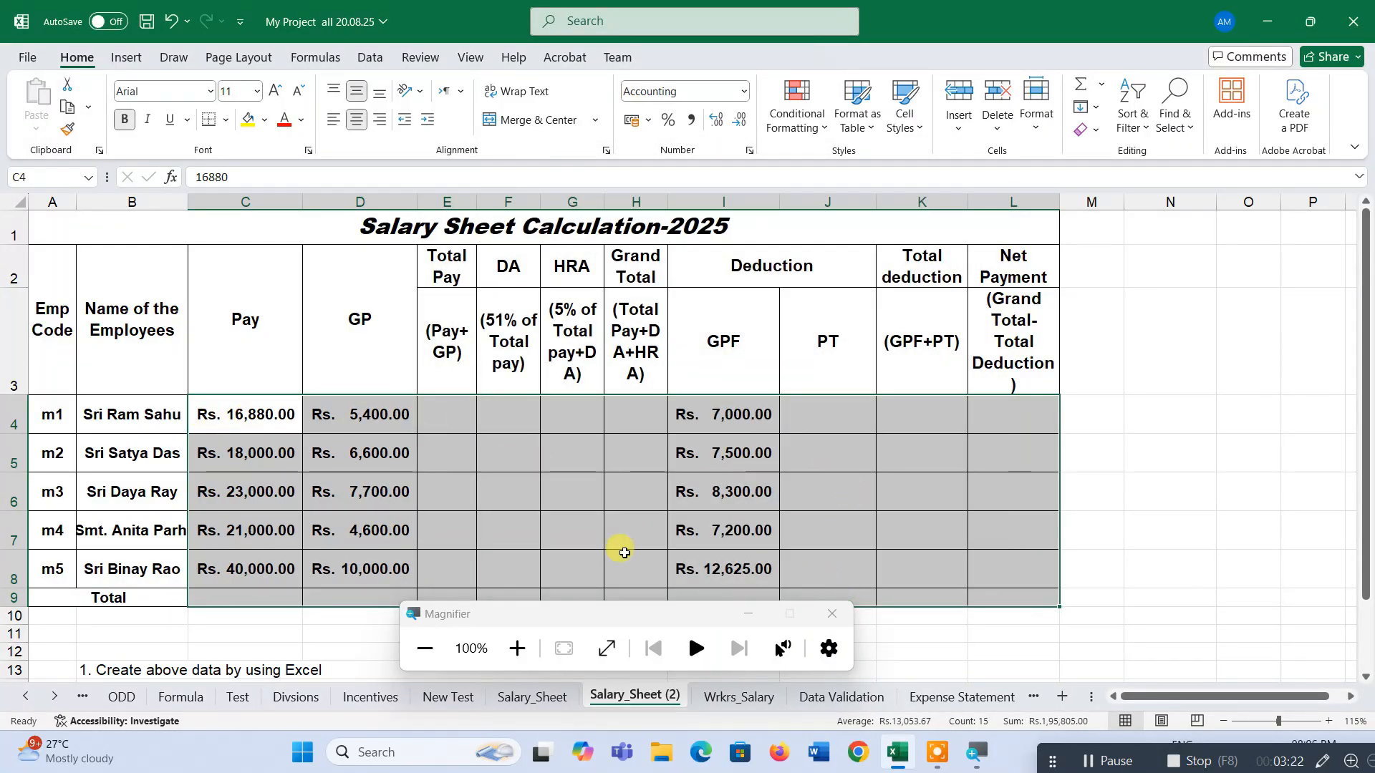
{"action": "scroll", "coordinate": [788, 488], "scroll_direction": "down", "scroll_amount": 2}
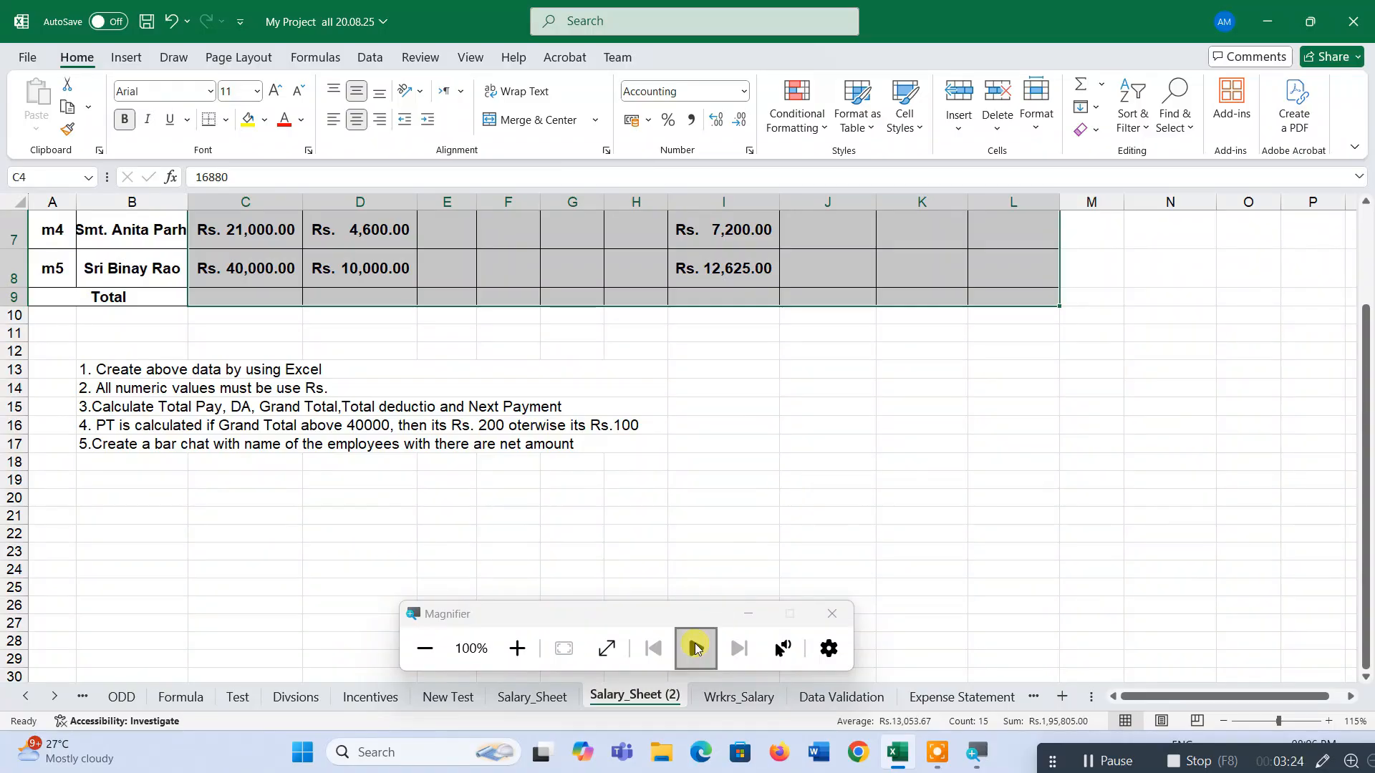
{"action": "mouse_move", "coordinate": [714, 617]}
{"action": "left_mouse_down"}
{"action": "mouse_move", "coordinate": [986, 707]}
{"action": "mouse_move", "coordinate": [886, 656]}
{"action": "left_mouse_up"}
{"action": "scroll", "coordinate": [638, 412], "scroll_direction": "up", "scroll_amount": 2}
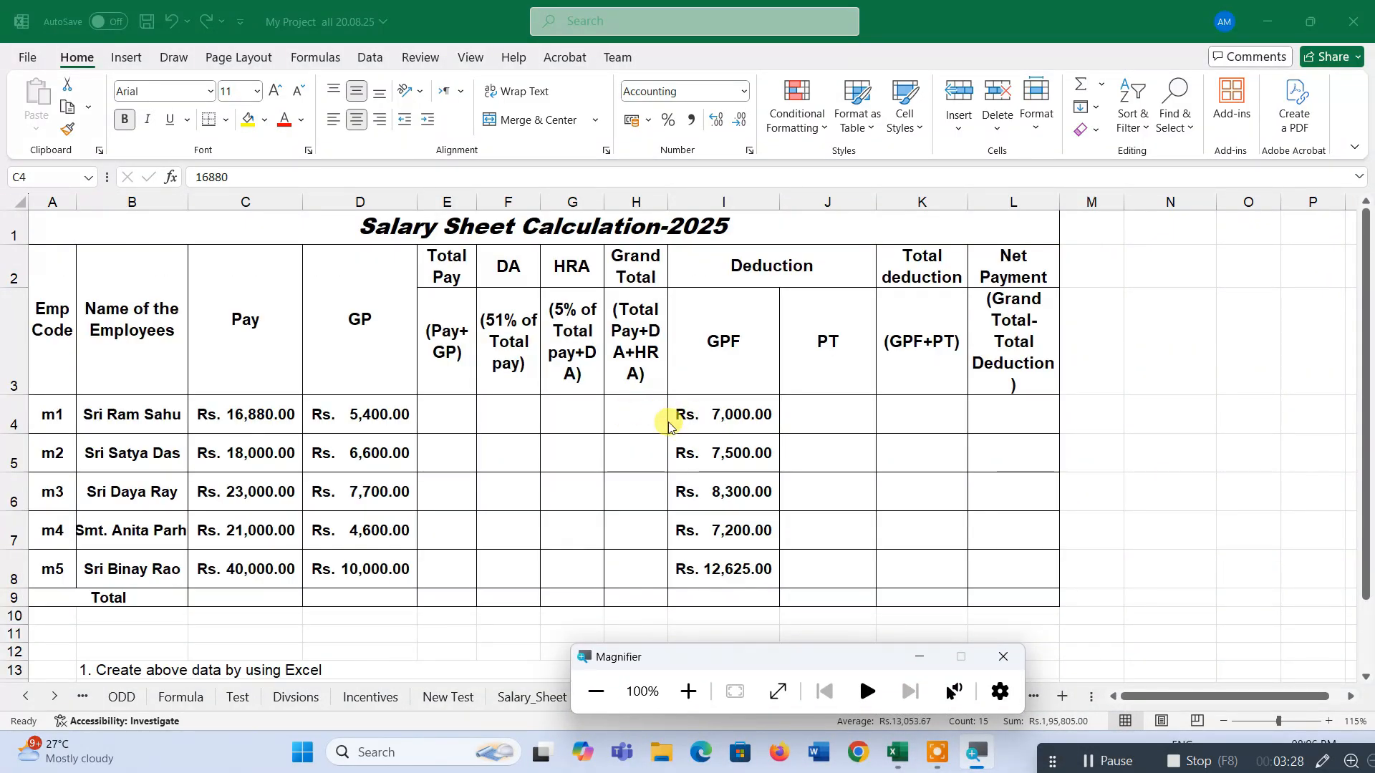
{"action": "left_click", "coordinate": [361, 411]}
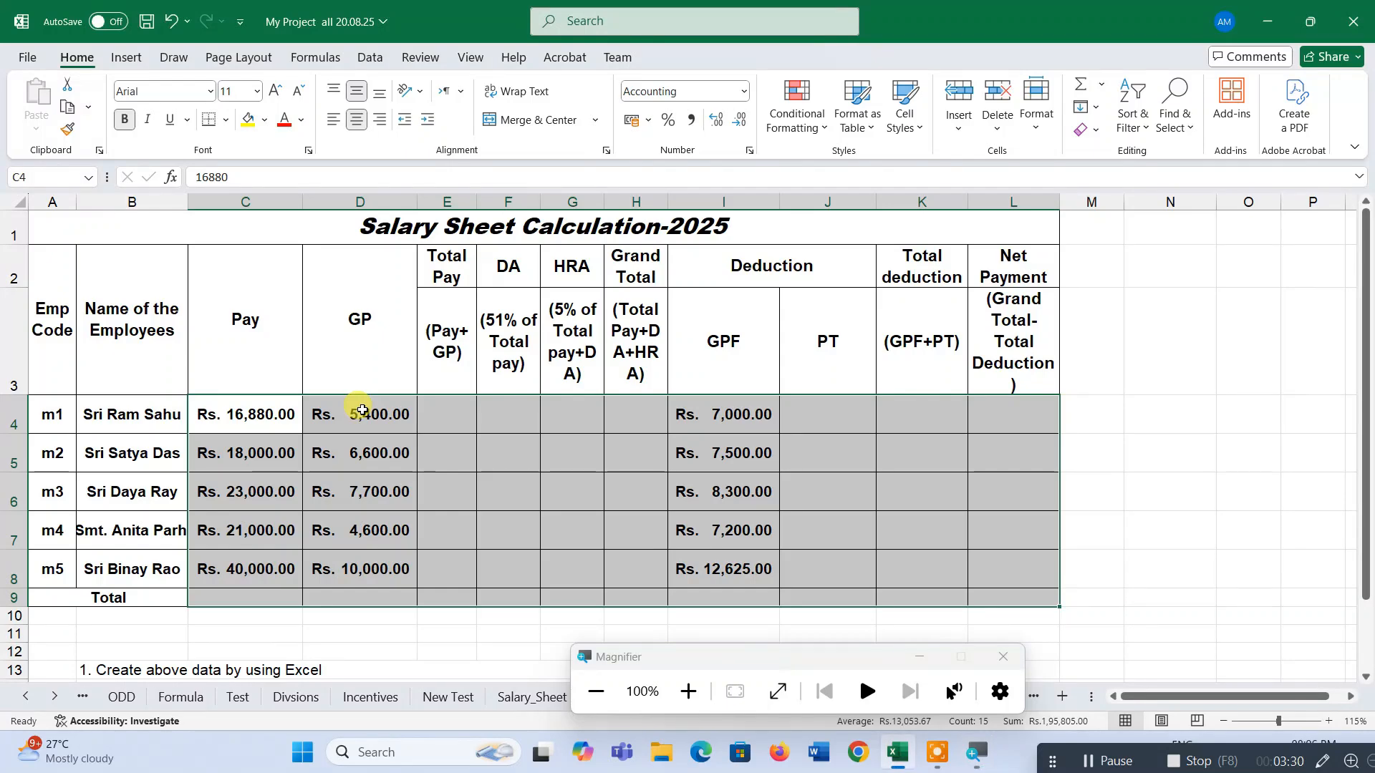
{"action": "left_click", "coordinate": [992, 659]}
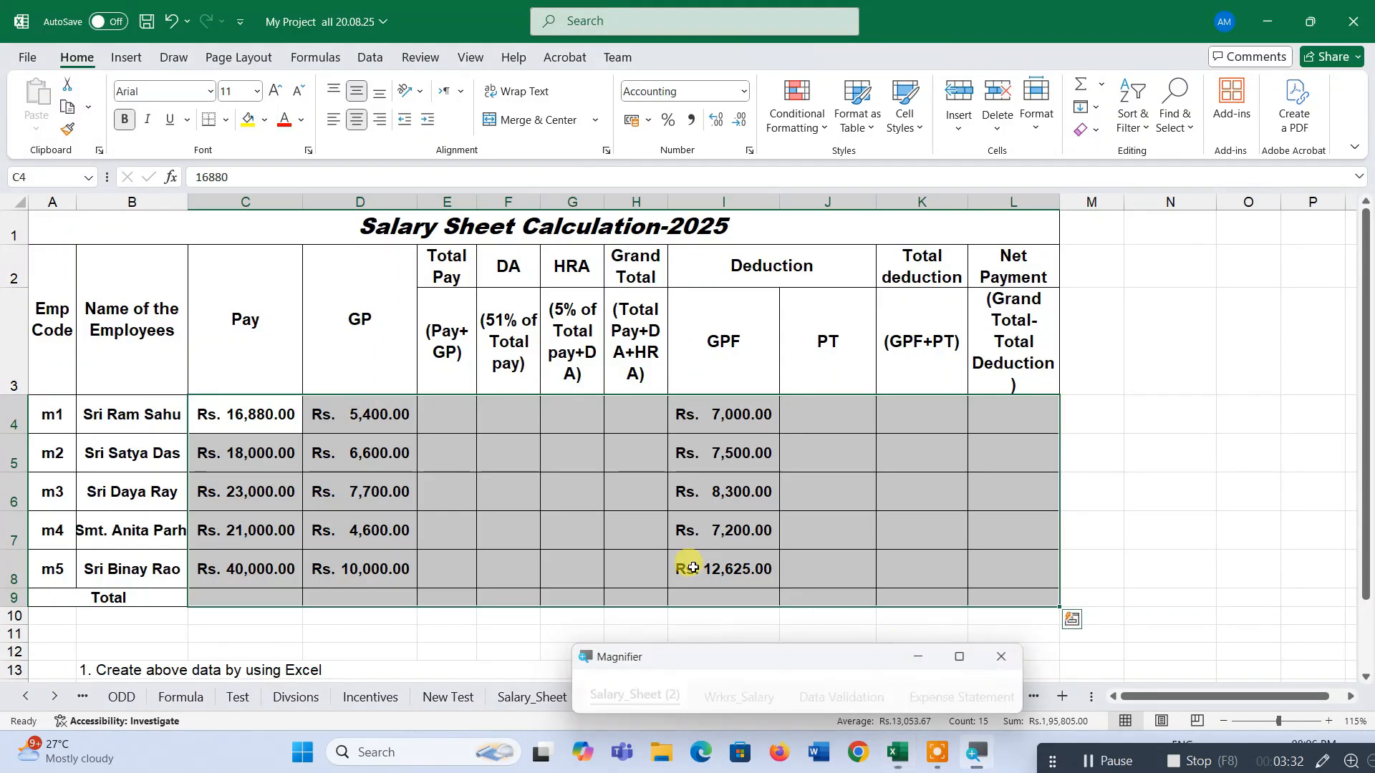
{"action": "left_click", "coordinate": [269, 410]}
{"action": "left_click_drag", "start_coordinate": [313, 518], "coordinate": [925, 599]}
{"action": "left_click_drag", "start_coordinate": [925, 599], "coordinate": [973, 591]}
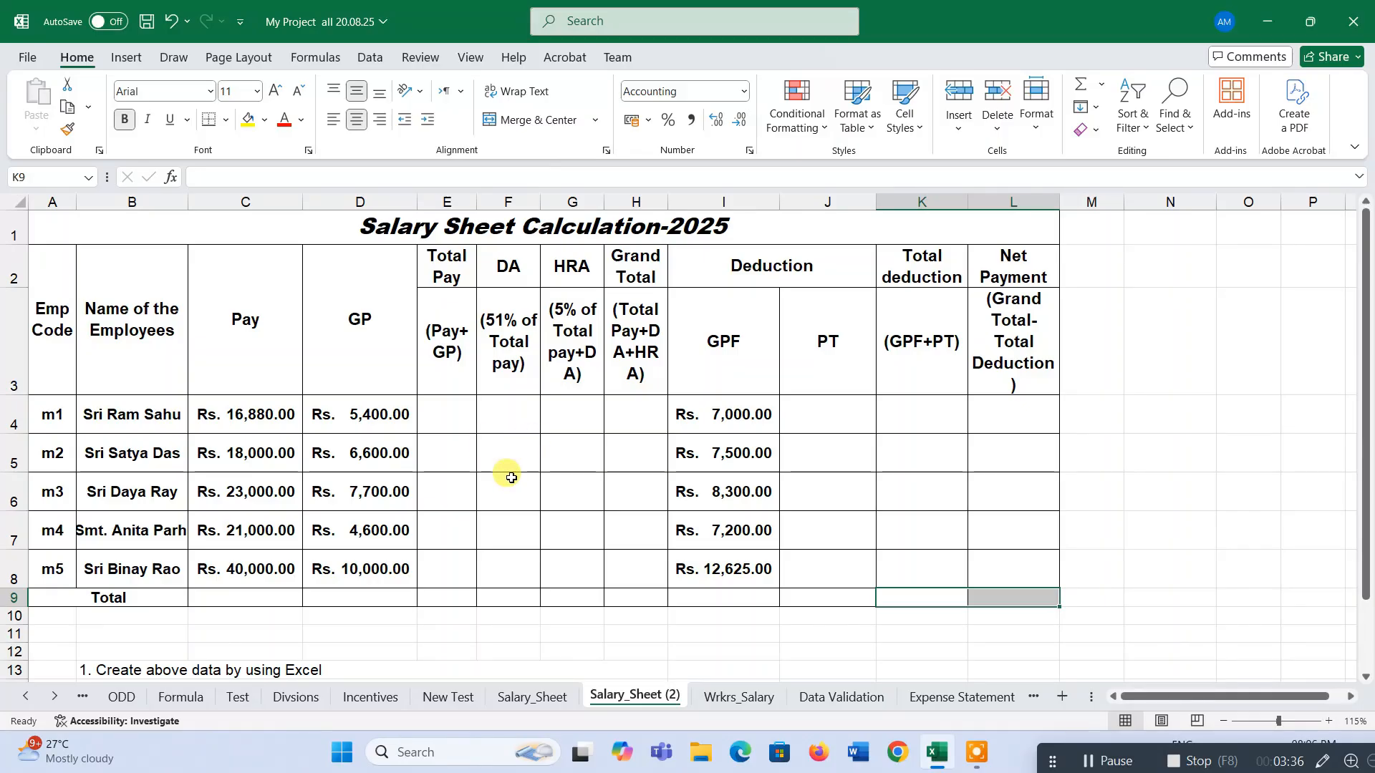
Correct instruction 3 below the table to read "Total deduction and Net Payment".
{"action": "scroll", "coordinate": [495, 466], "scroll_direction": "down", "scroll_amount": 1}
{"action": "left_click", "coordinate": [127, 523]}
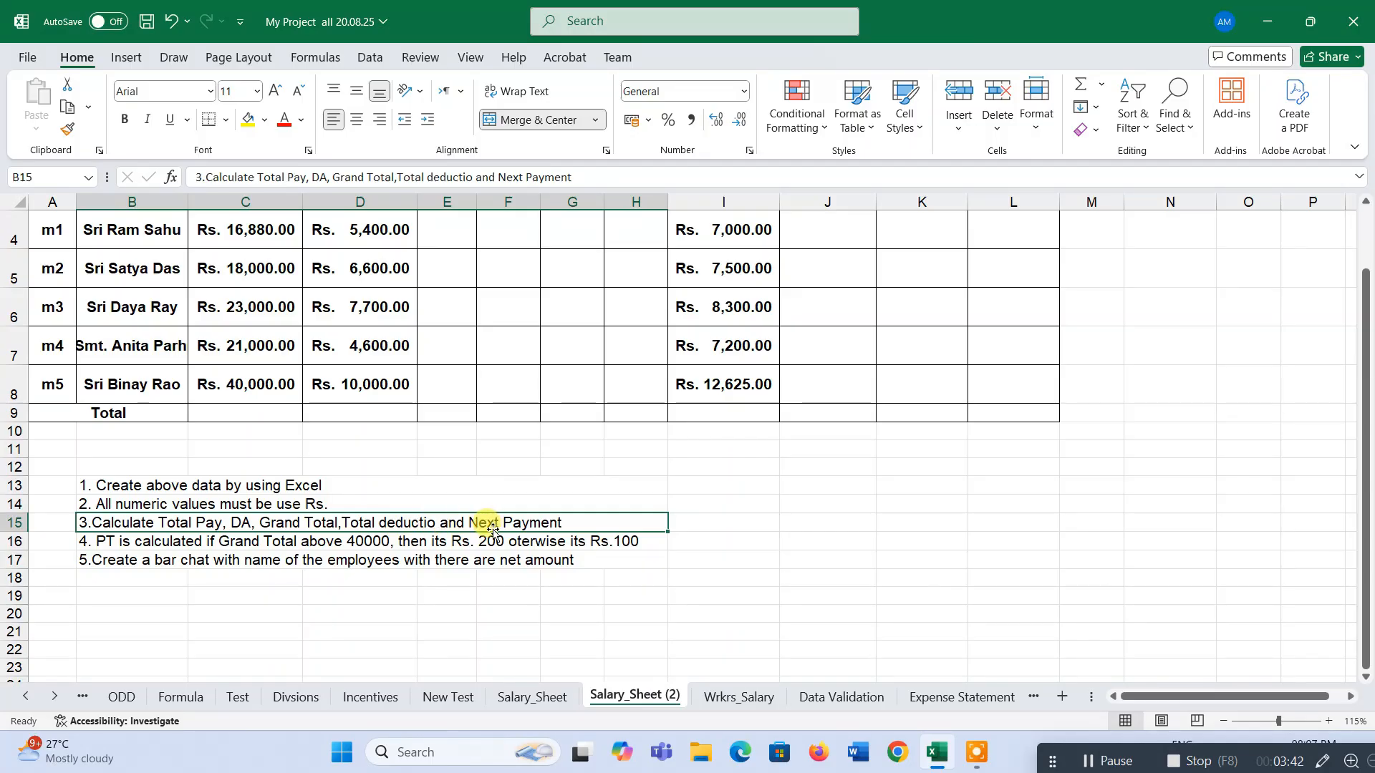
{"action": "double_click", "coordinate": [433, 523]}
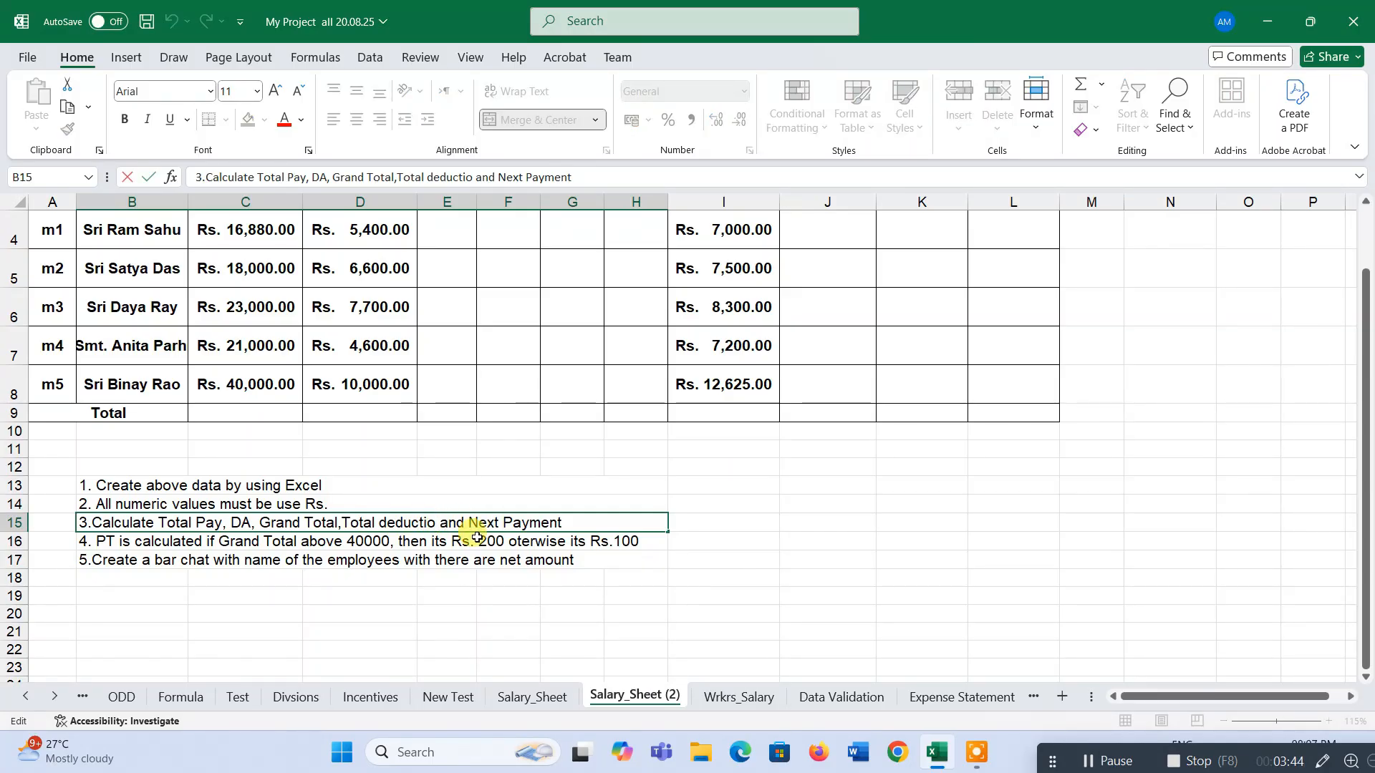
{"action": "type", "text": "n"}
{"action": "left_click", "coordinate": [731, 520]}
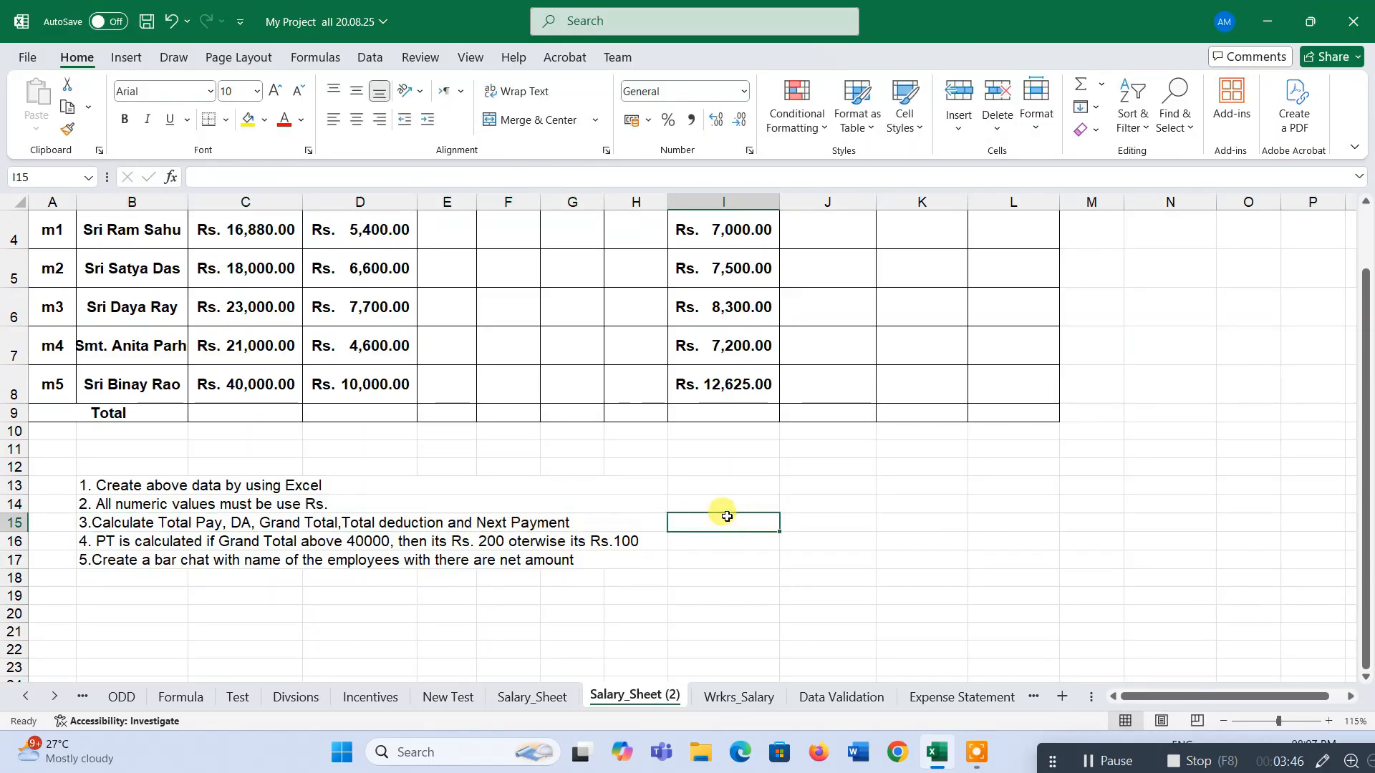
{"action": "double_click", "coordinate": [512, 521]}
{"action": "key", "text": "BackSpace"}
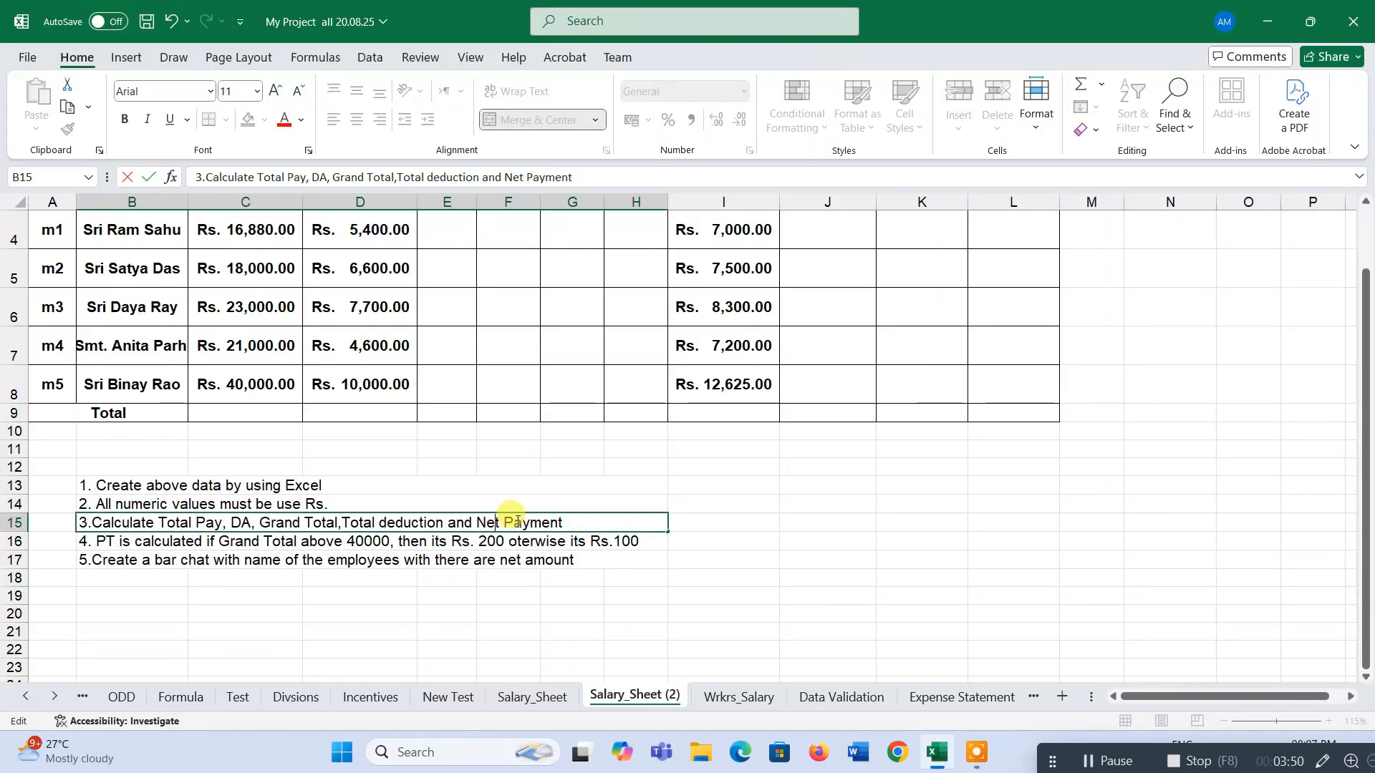
{"action": "key", "text": "Return"}
{"action": "key", "text": "Return"}
{"action": "scroll", "coordinate": [692, 531], "scroll_direction": "up", "scroll_amount": 2}
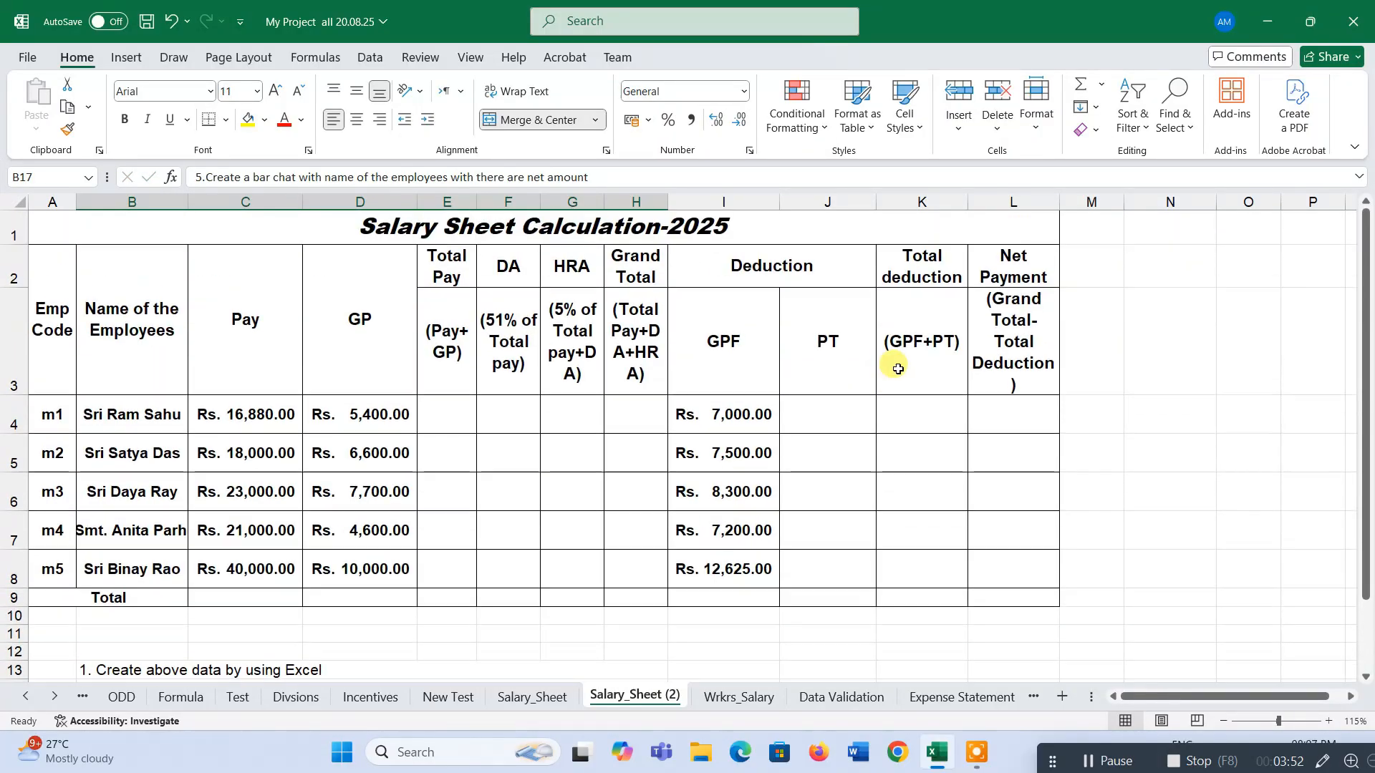
Calculate Total Pay for E4:E8 by AutoSum of Pay and GP, and autofit column E.
{"action": "left_click", "coordinate": [1033, 272]}
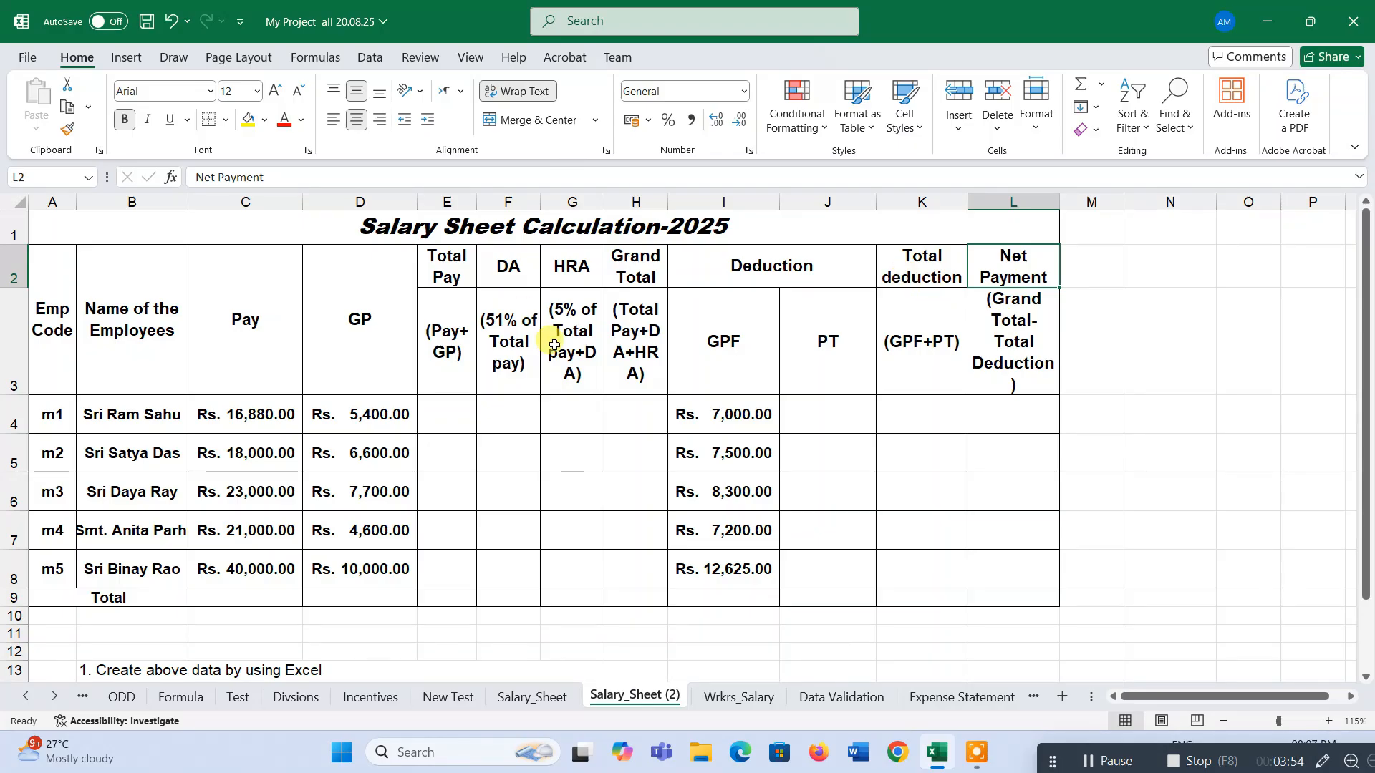
{"action": "left_click_drag", "start_coordinate": [458, 410], "coordinate": [612, 513]}
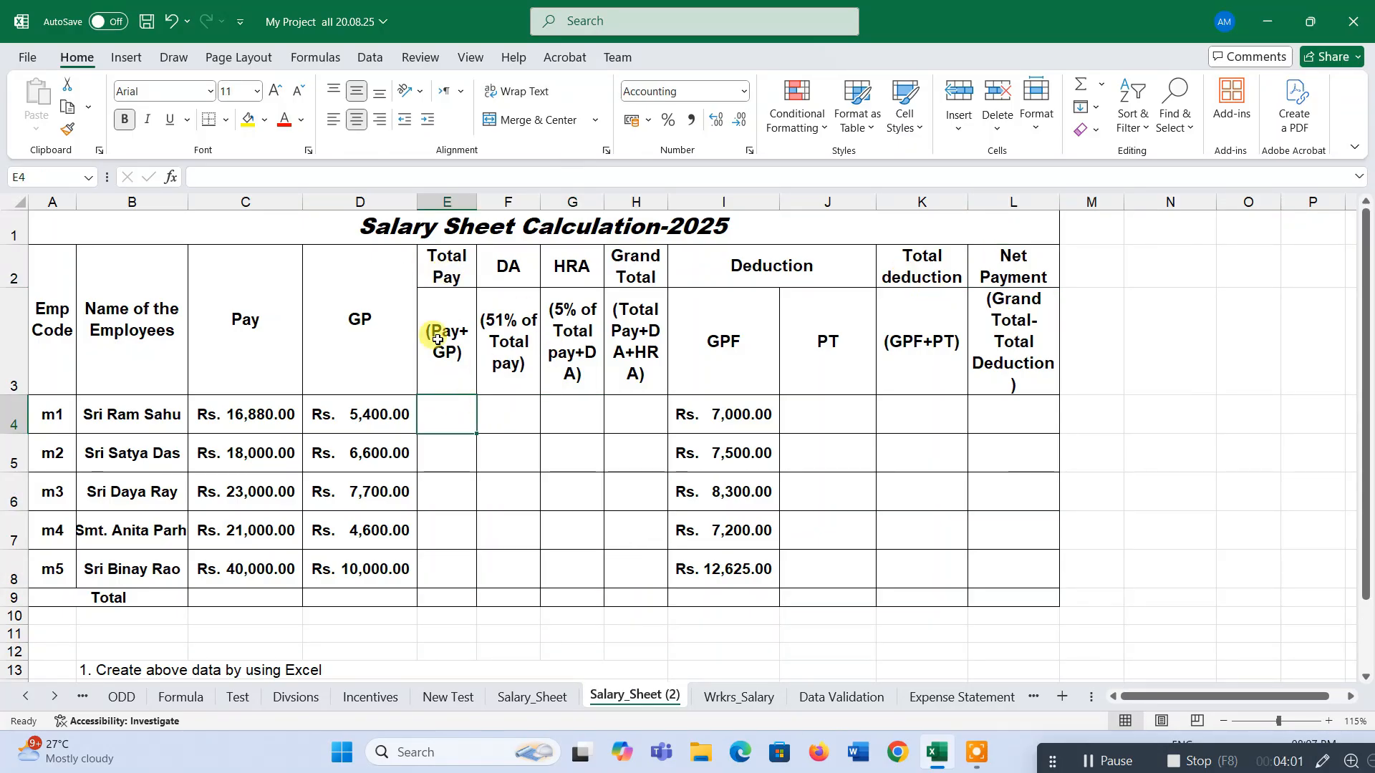
{"action": "left_click_drag", "start_coordinate": [231, 414], "coordinate": [430, 573]}
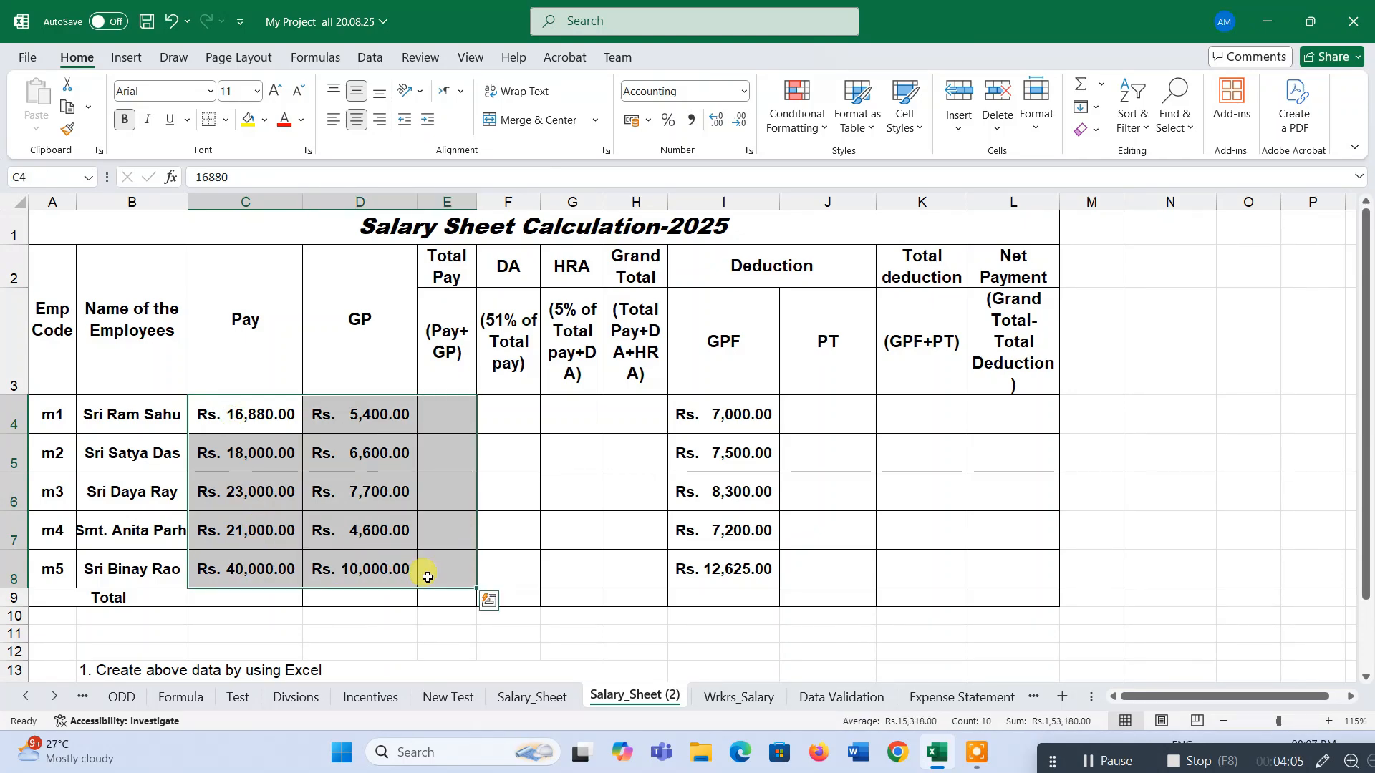
{"action": "left_click", "coordinate": [1080, 84]}
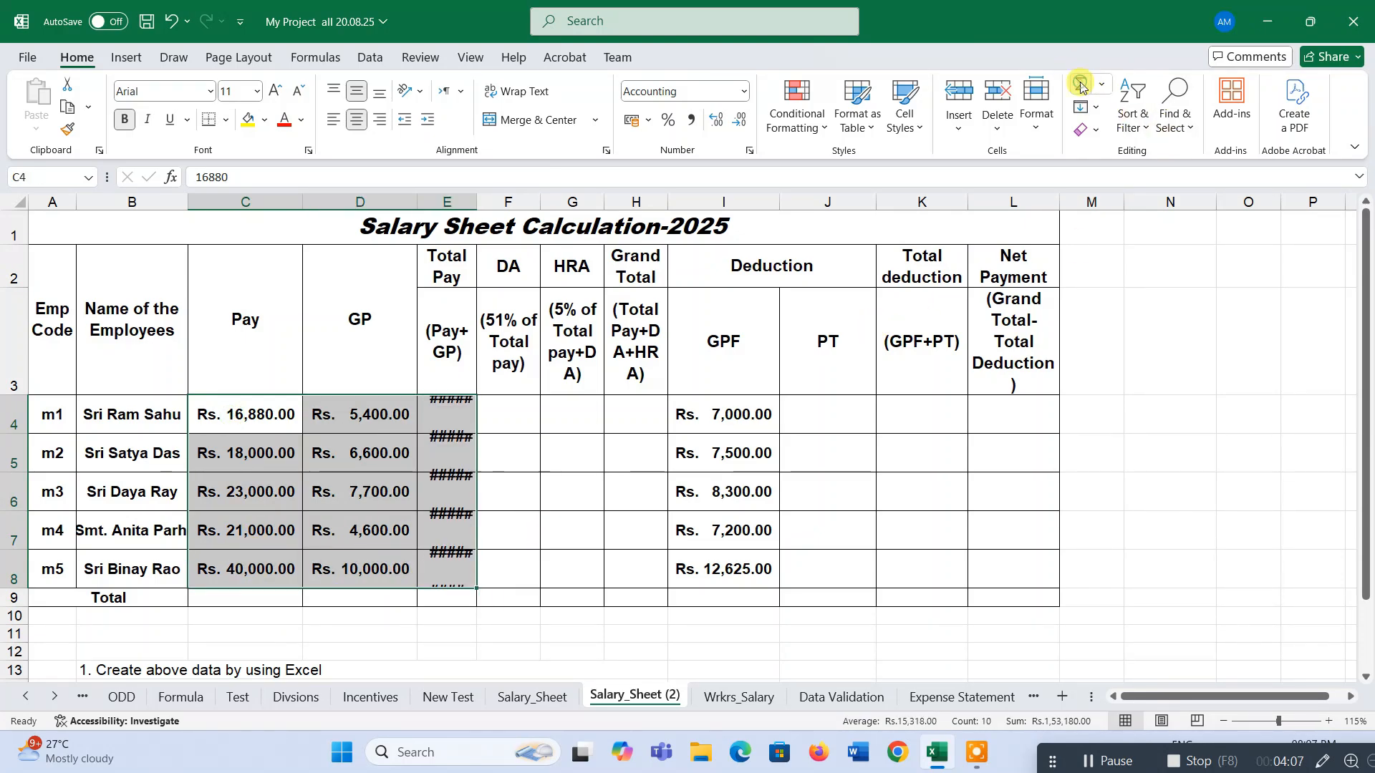
{"action": "left_click", "coordinate": [454, 201]}
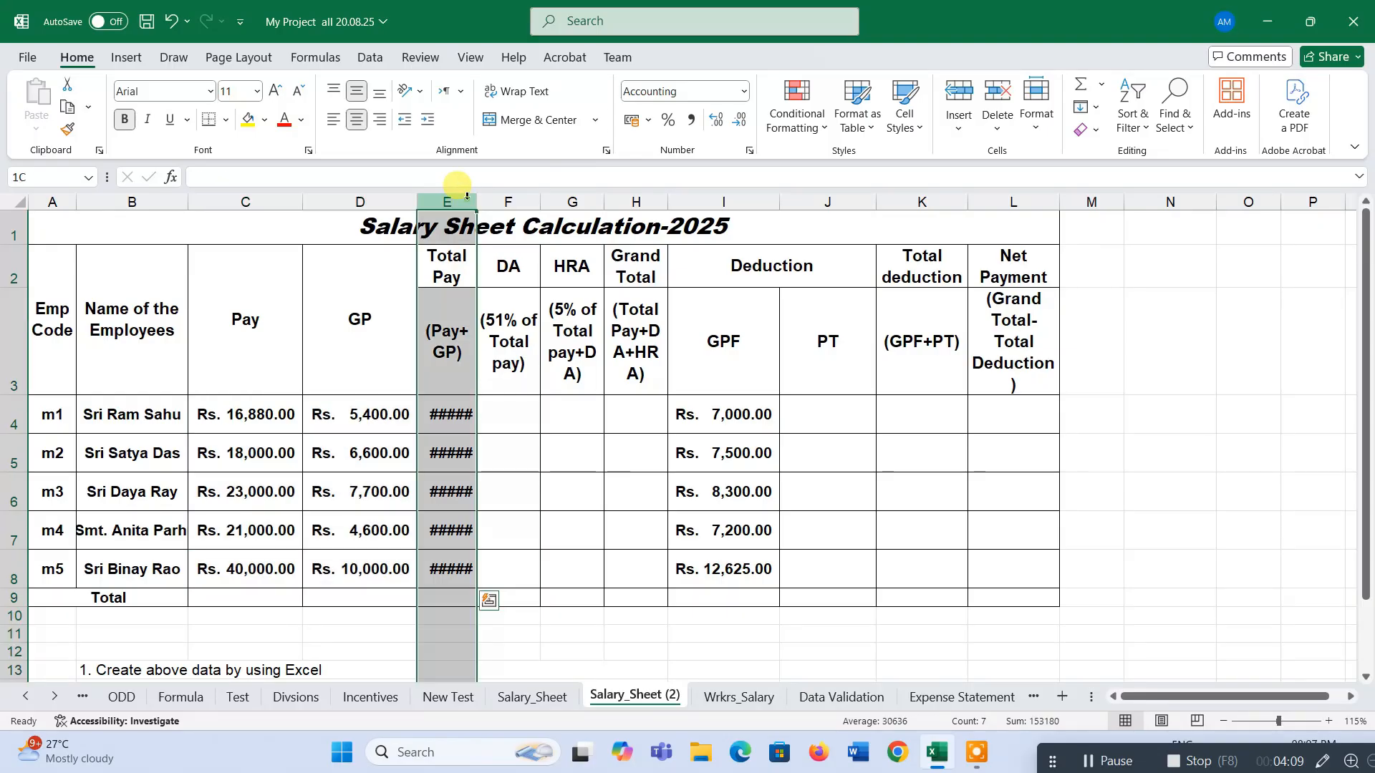
{"action": "double_click", "coordinate": [472, 202]}
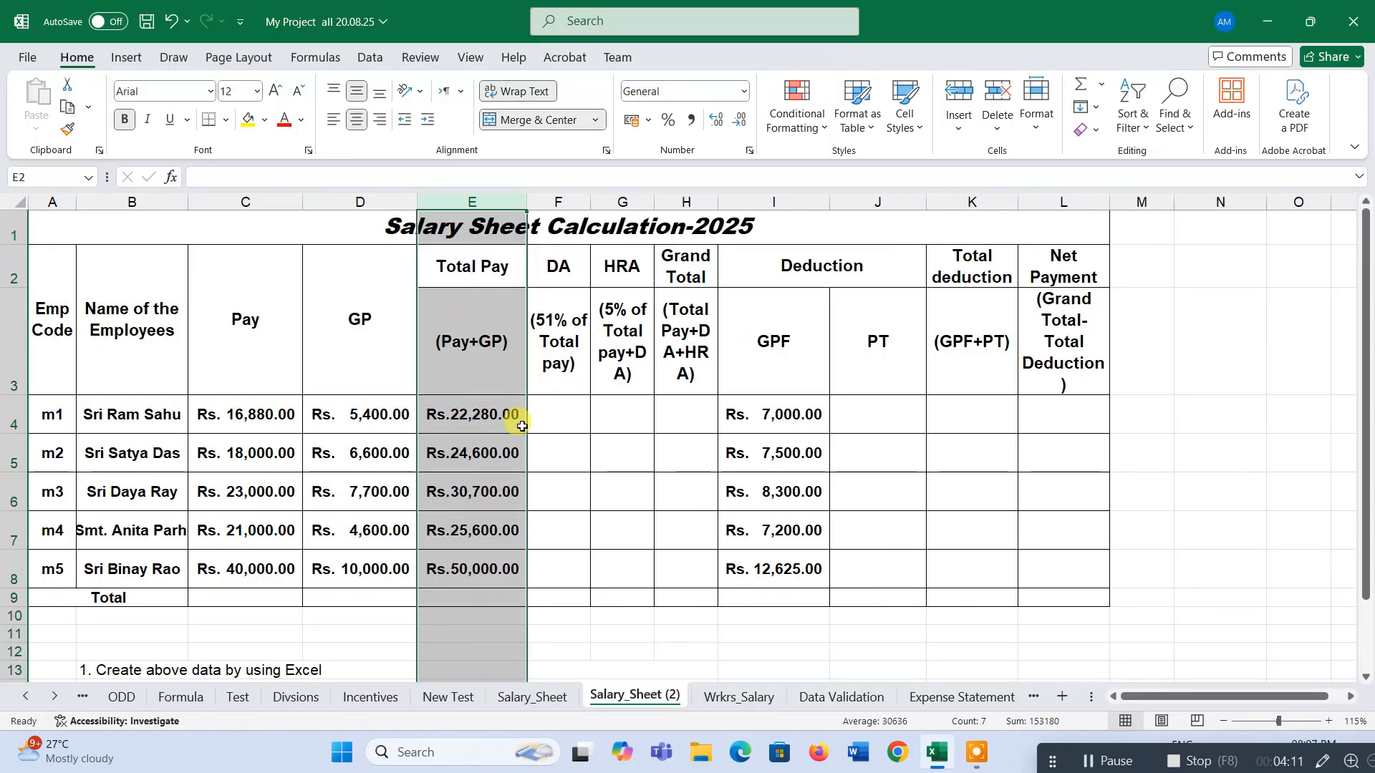
Enter the DA formula =51*(E4)% in F4 and widen column F.
{"action": "left_click", "coordinate": [559, 418]}
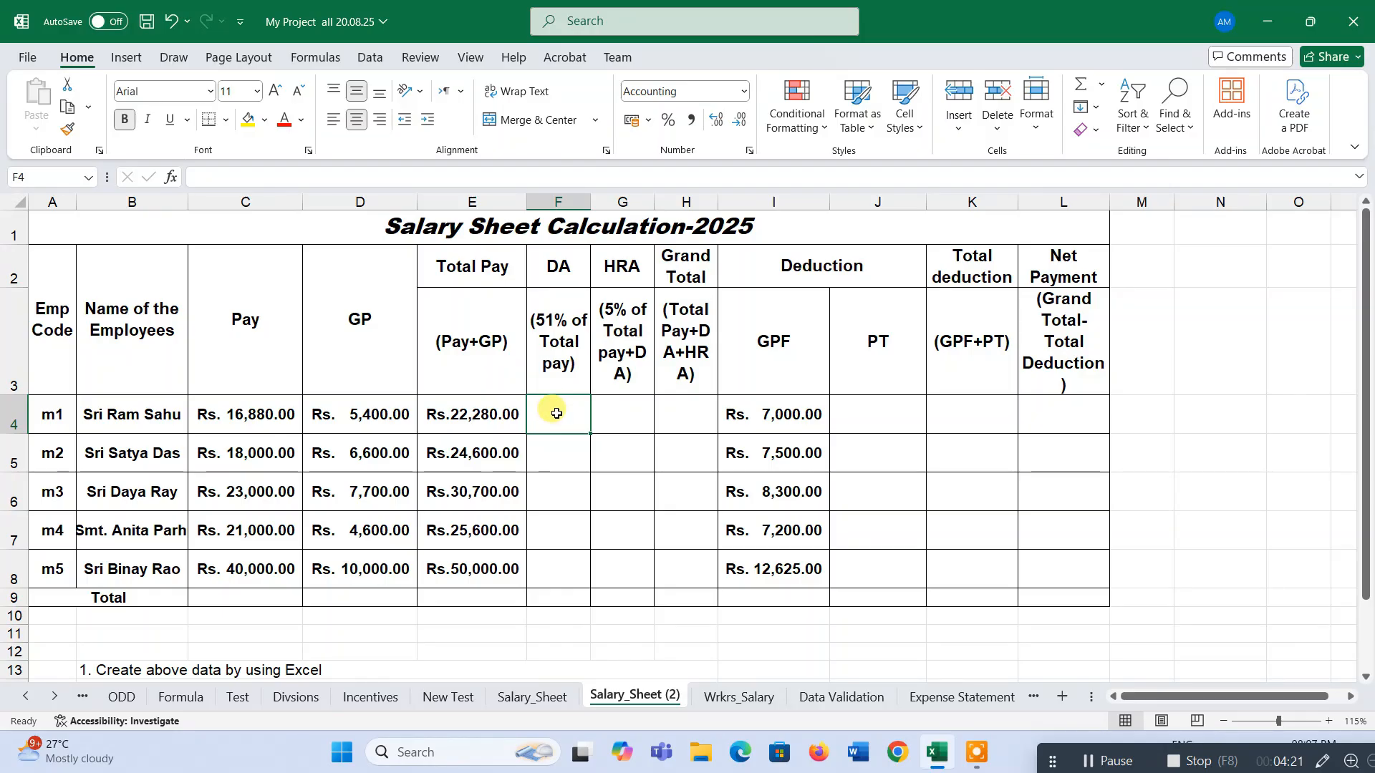
{"action": "type", "text": "=51"}
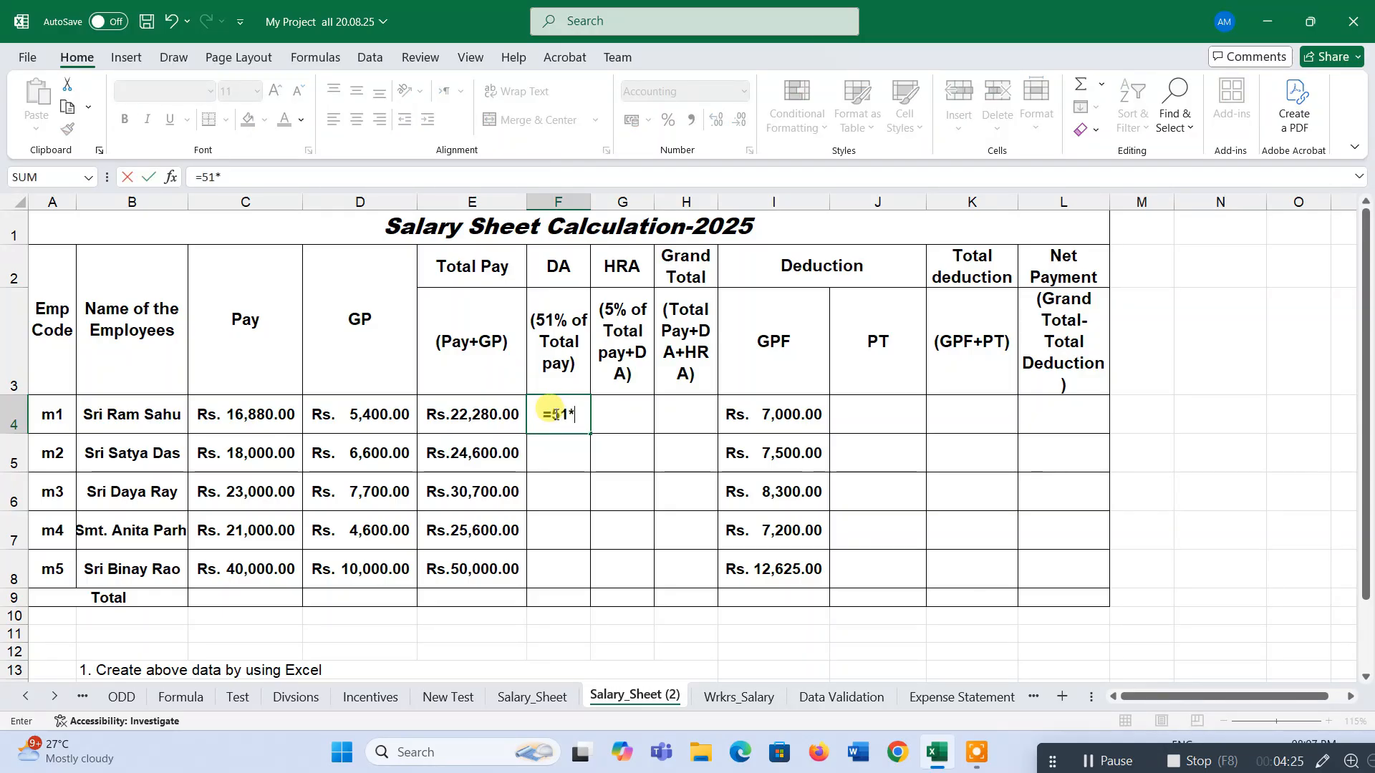
{"action": "type", "text": "*("}
{"action": "left_click", "coordinate": [509, 411]}
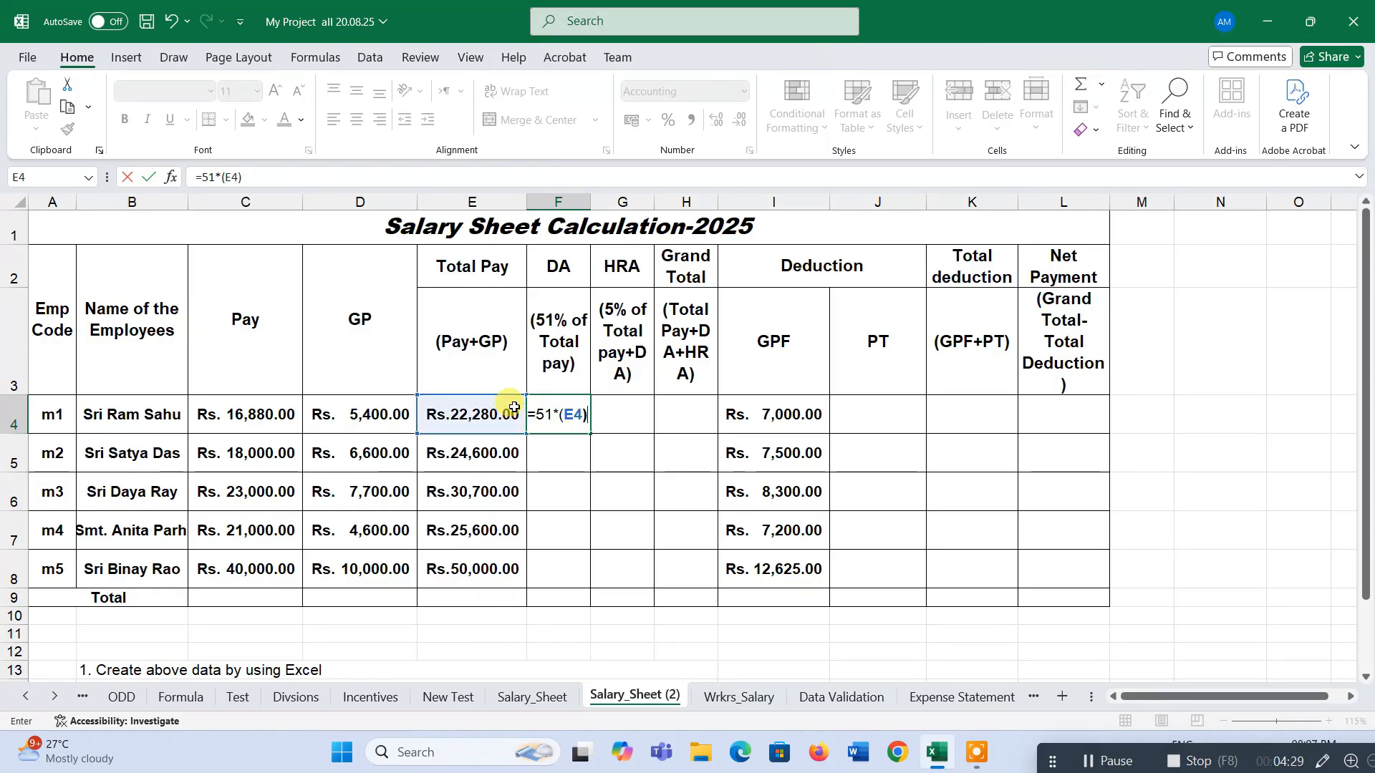
{"action": "type", "text": ")%"}
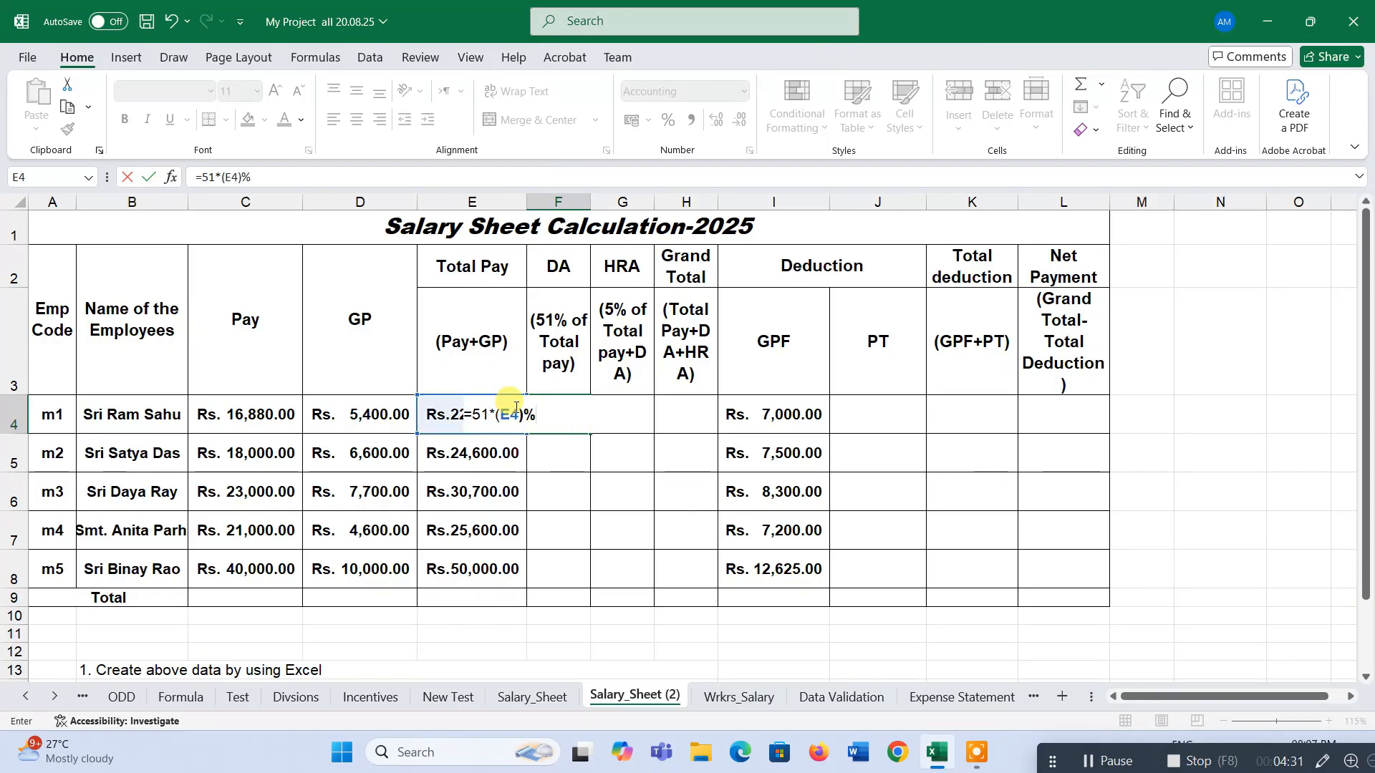
{"action": "key", "text": "Return"}
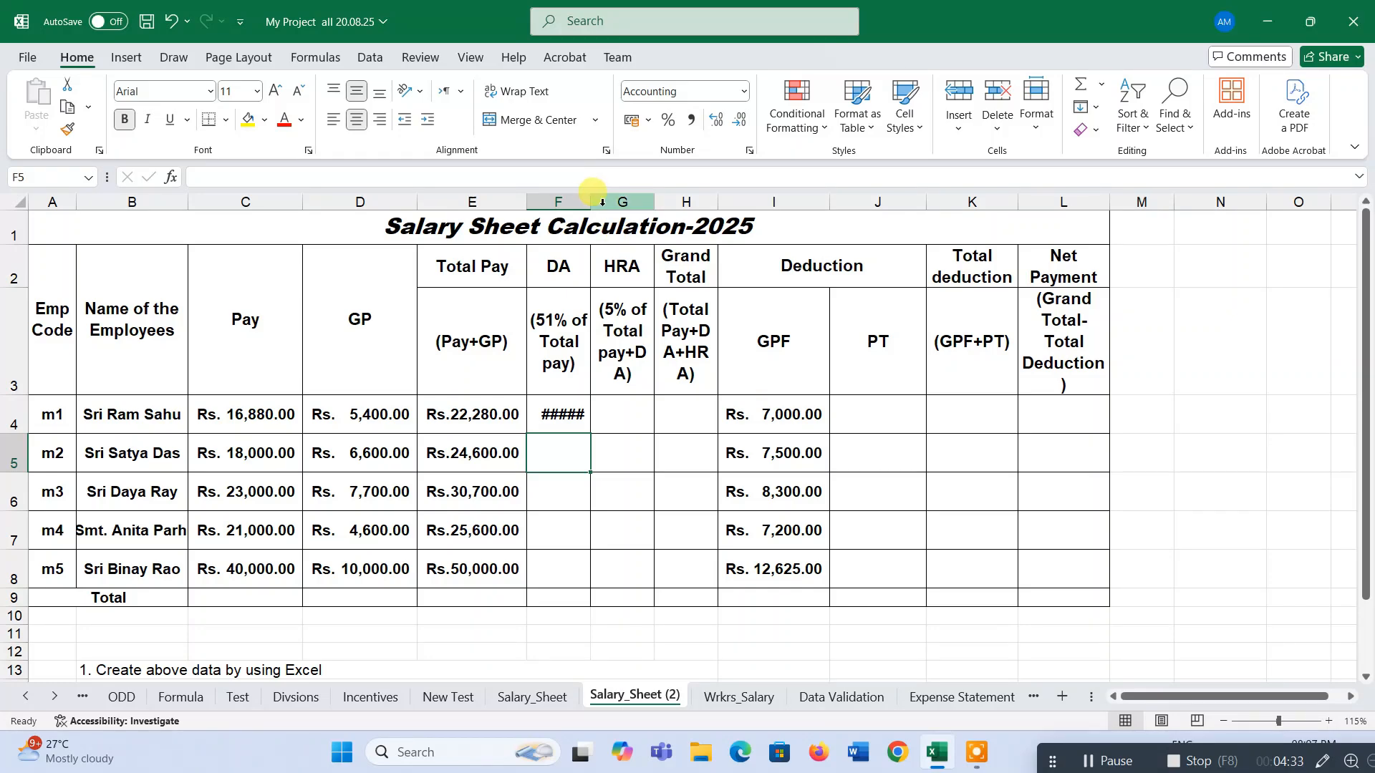
{"action": "left_click_drag", "start_coordinate": [591, 202], "coordinate": [636, 202]}
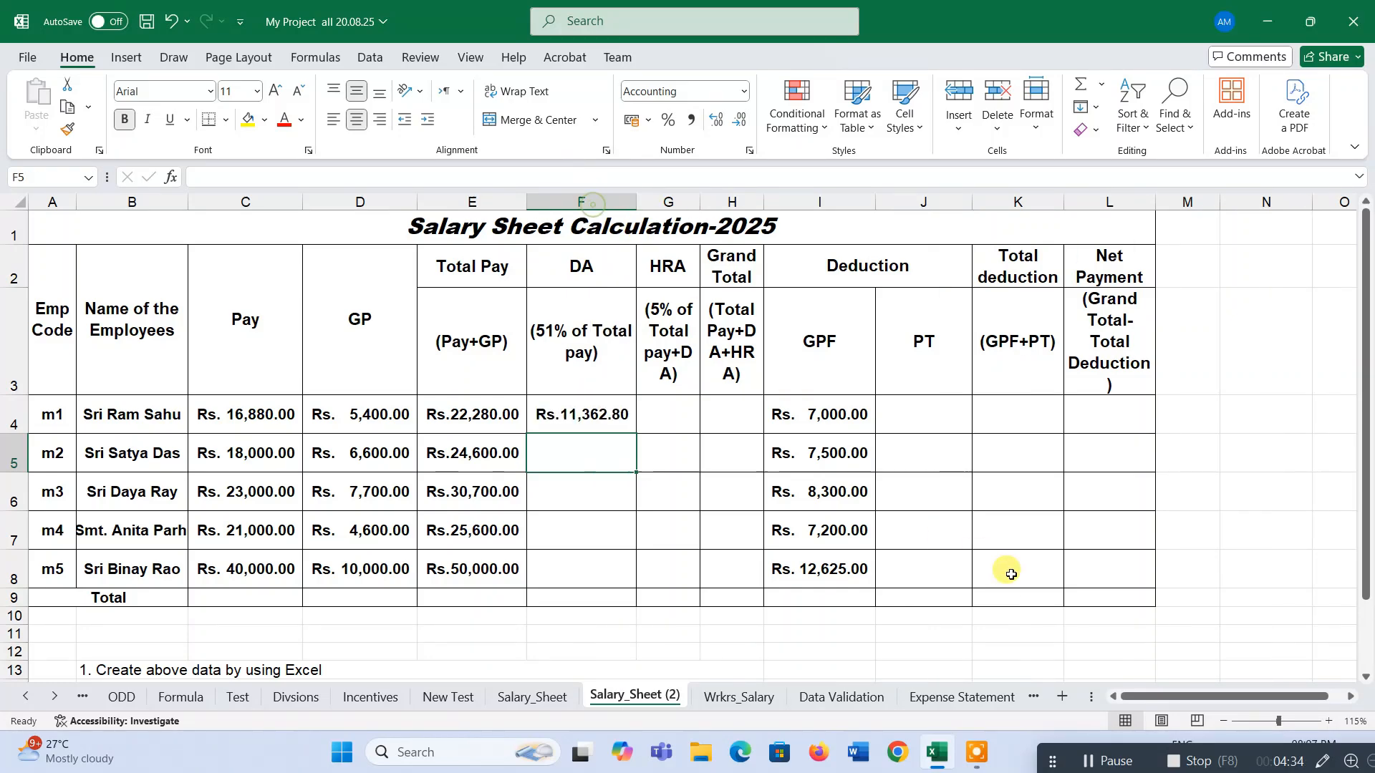
Inspect the formulas in the Total Pay and DA cells of row 4.
{"action": "left_click", "coordinate": [1351, 697]}
{"action": "left_click", "coordinate": [1351, 696]}
{"action": "left_click", "coordinate": [408, 418]}
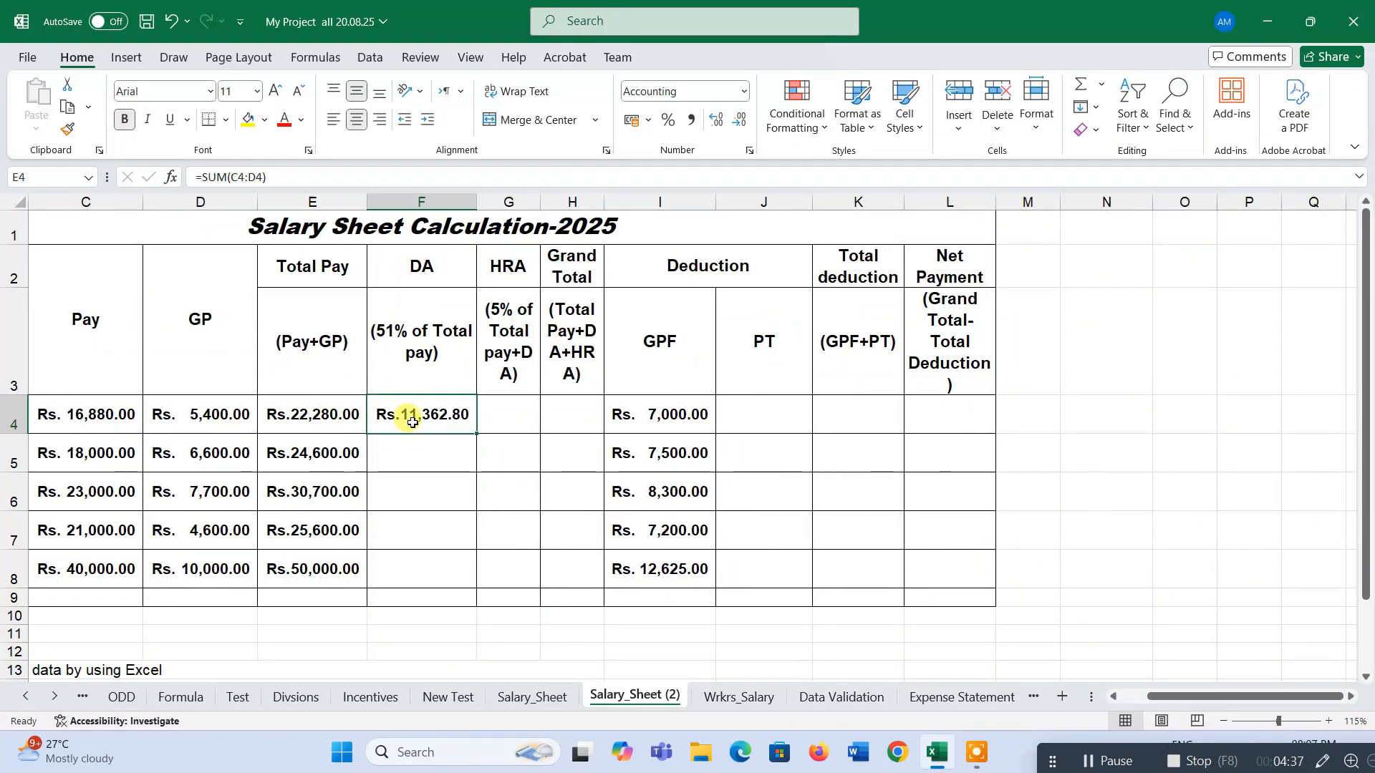
{"action": "left_click", "coordinate": [335, 417]}
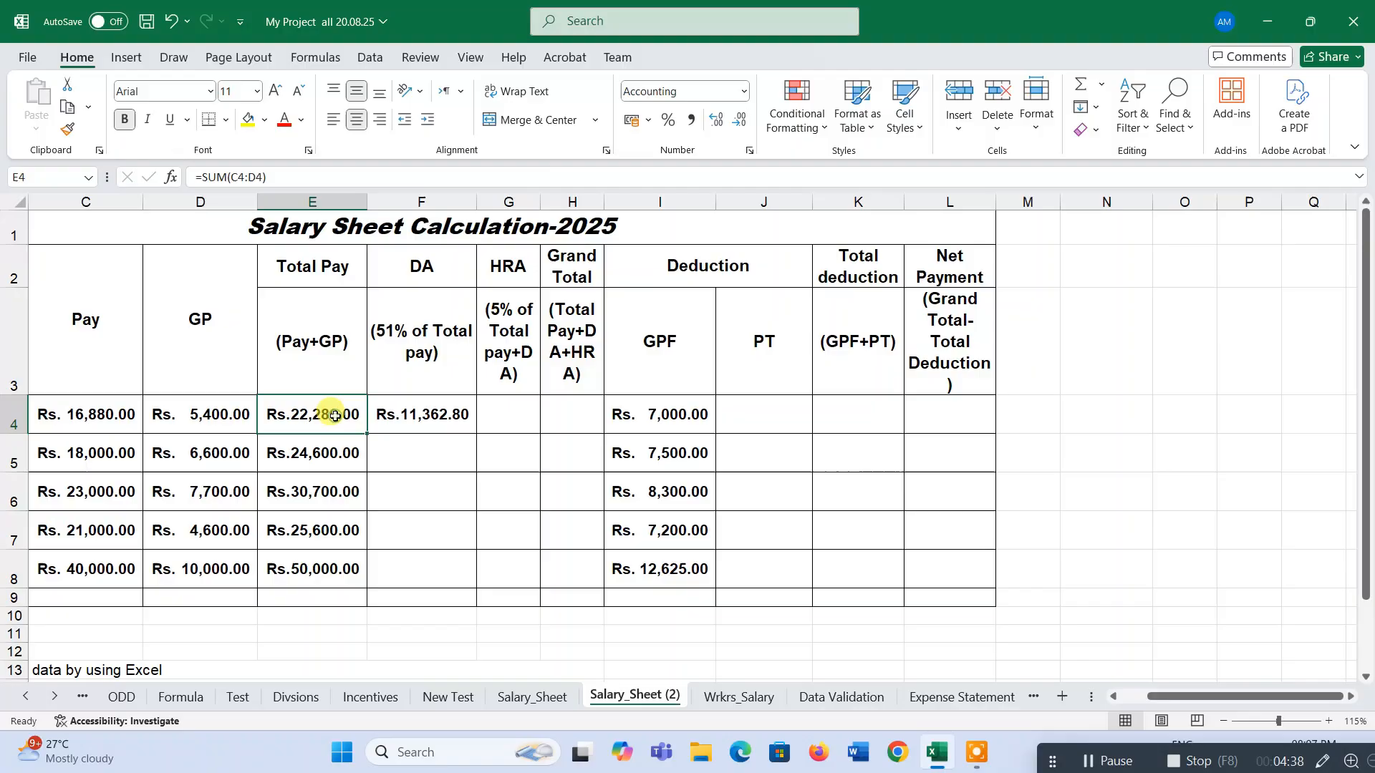
{"action": "left_click", "coordinate": [418, 420]}
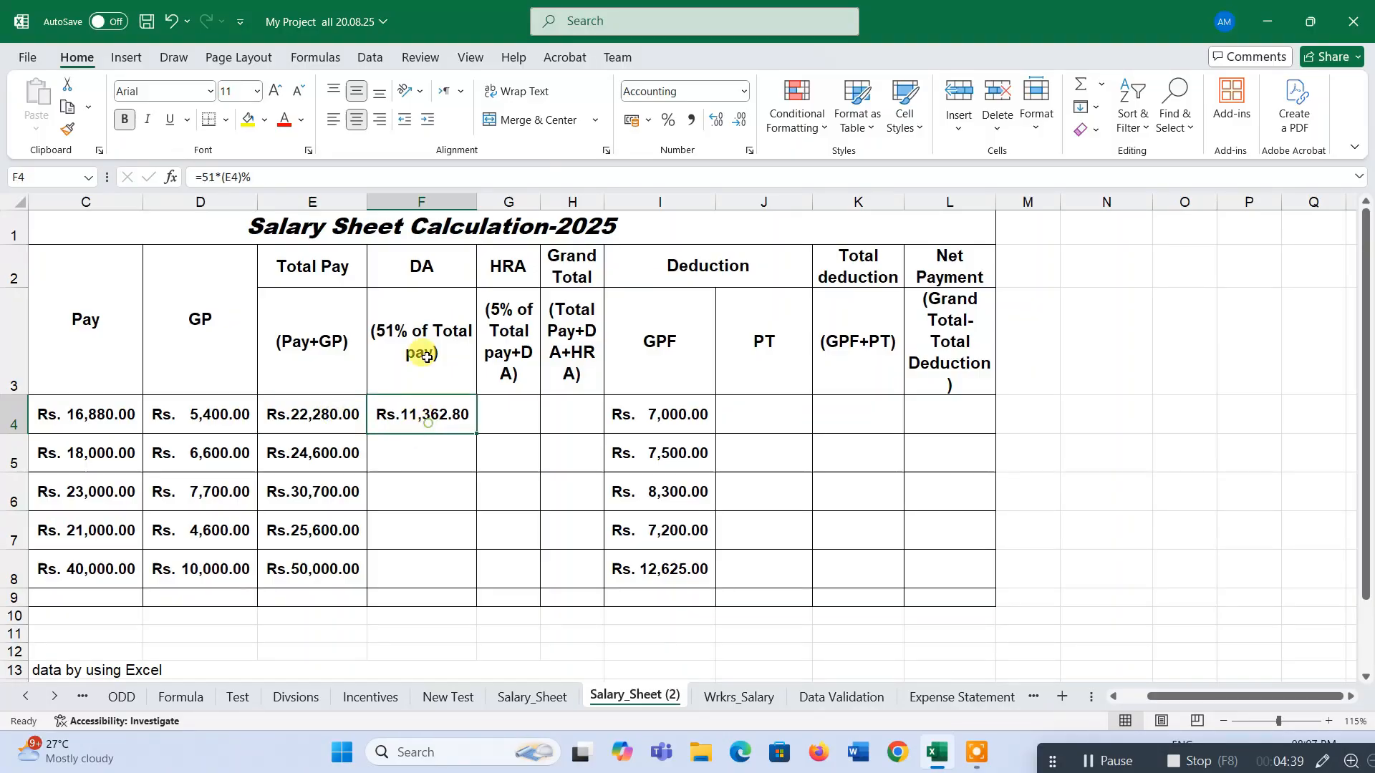
{"action": "left_click", "coordinate": [332, 414]}
{"action": "left_click", "coordinate": [451, 418]}
{"action": "left_click", "coordinate": [344, 412]}
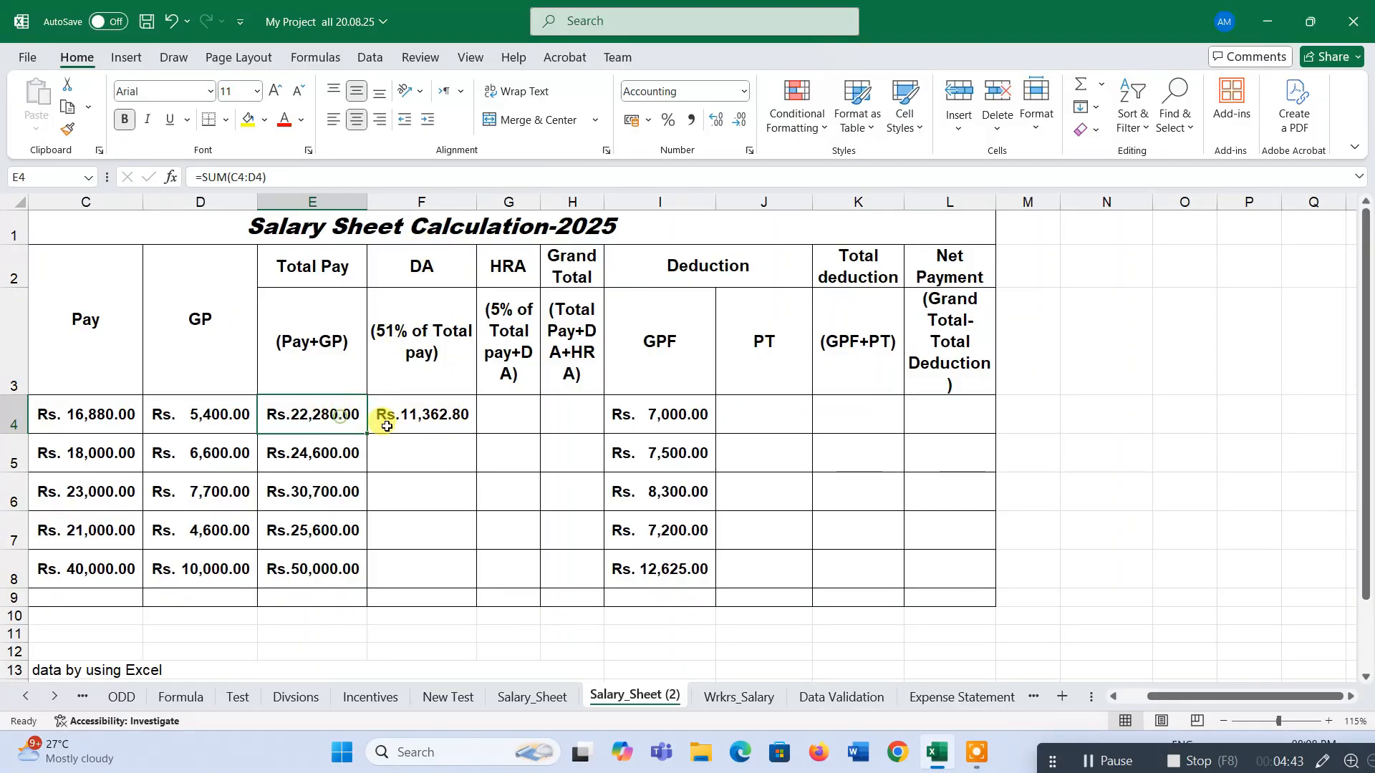
{"action": "left_click", "coordinate": [383, 420]}
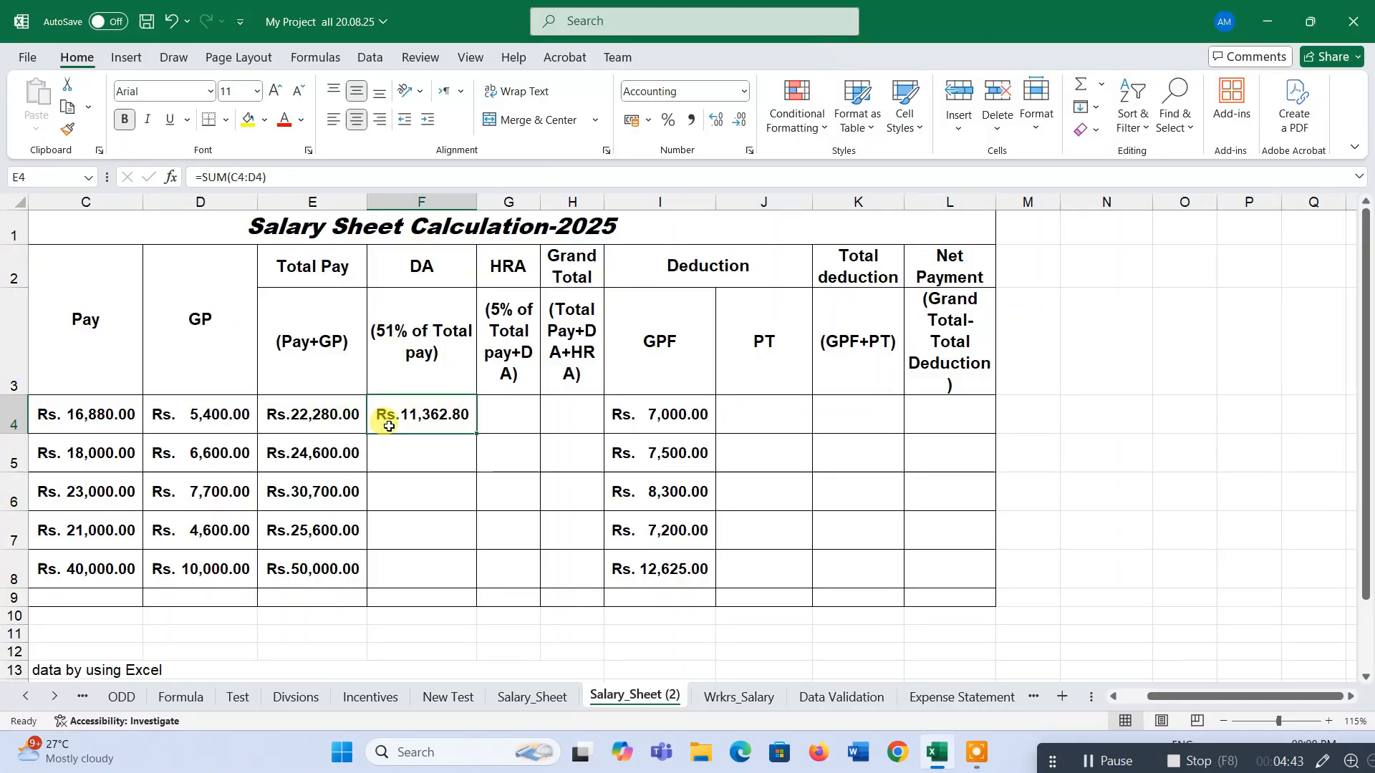
Fill the DA formula down through the employee rows and clear the extra total-row cell F9.
{"action": "double_click", "coordinate": [476, 437]}
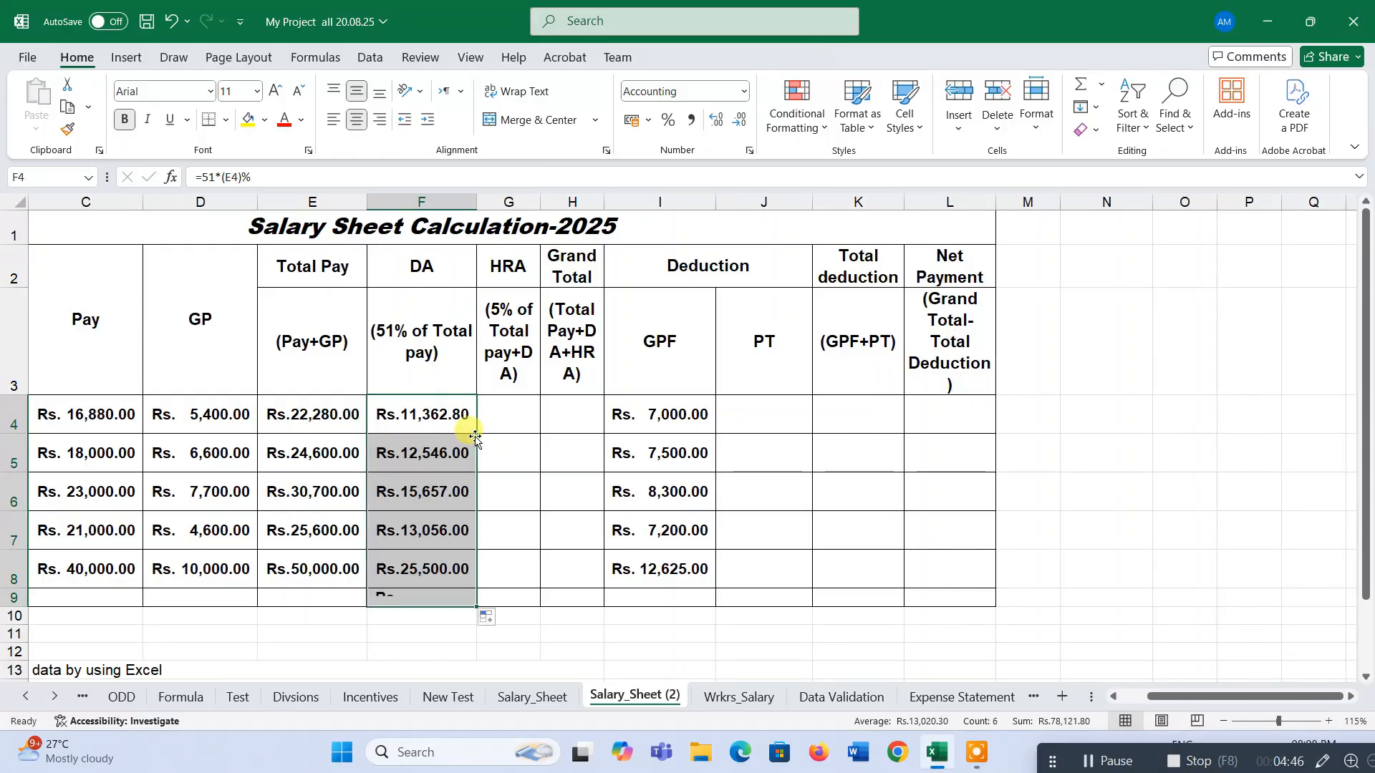
{"action": "left_click", "coordinate": [451, 595]}
{"action": "key", "text": "Delete"}
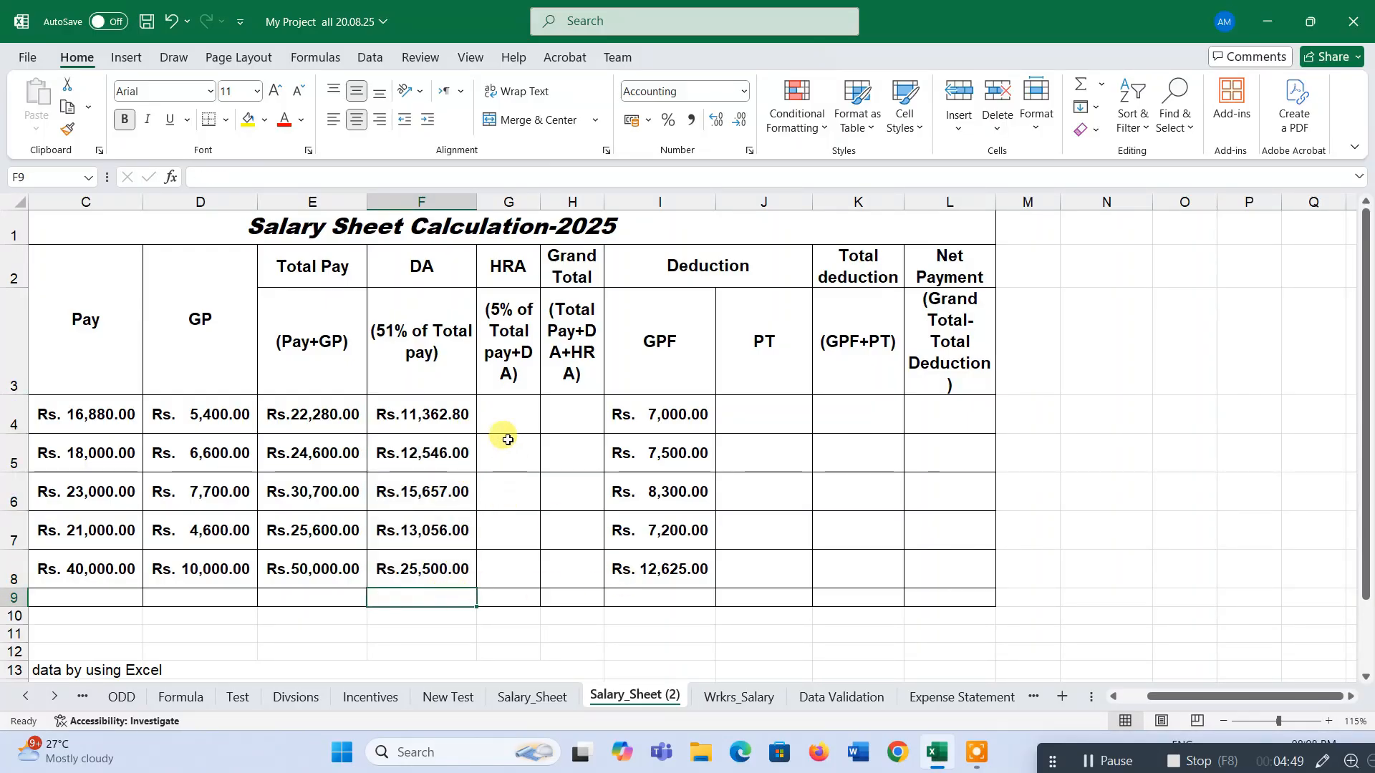
{"action": "left_click", "coordinate": [508, 414]}
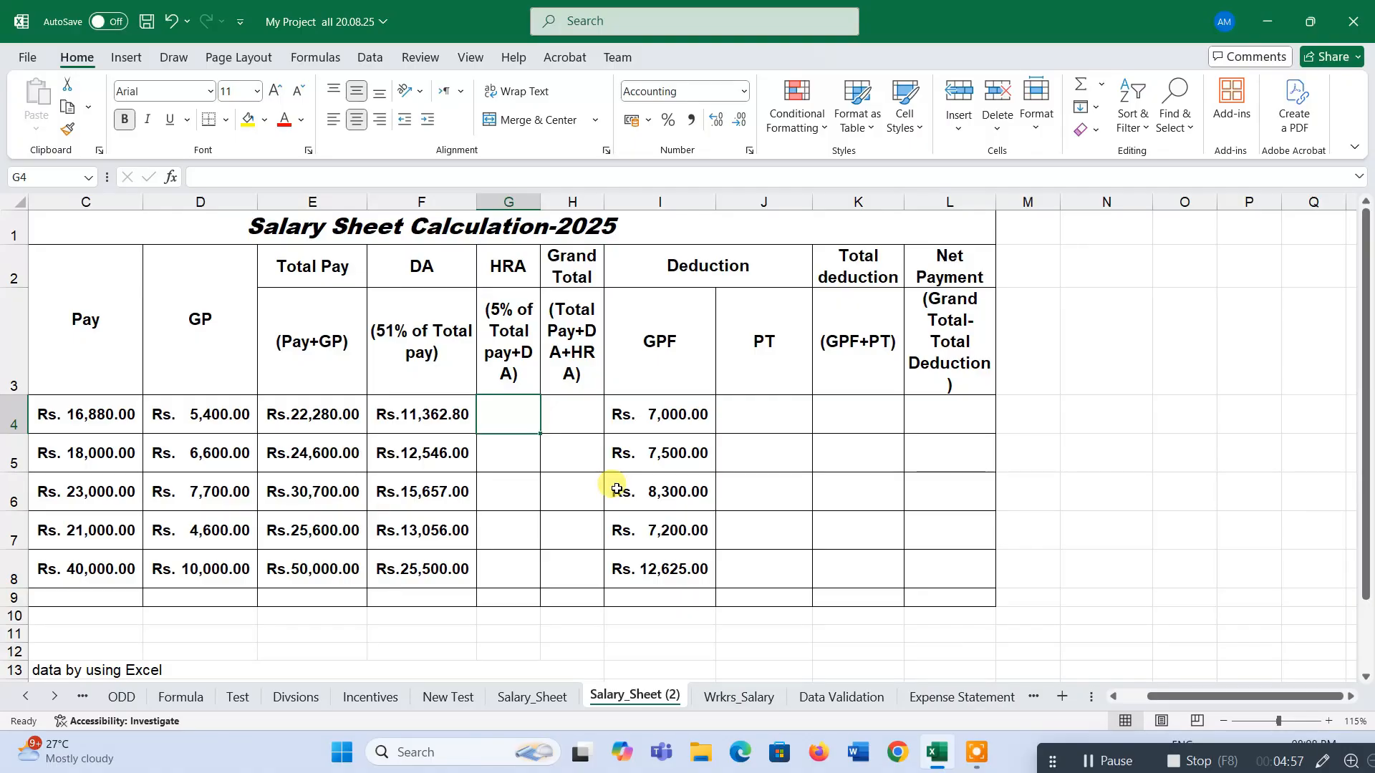
{"action": "type", "text": "="}
{"action": "key", "text": "Escape"}
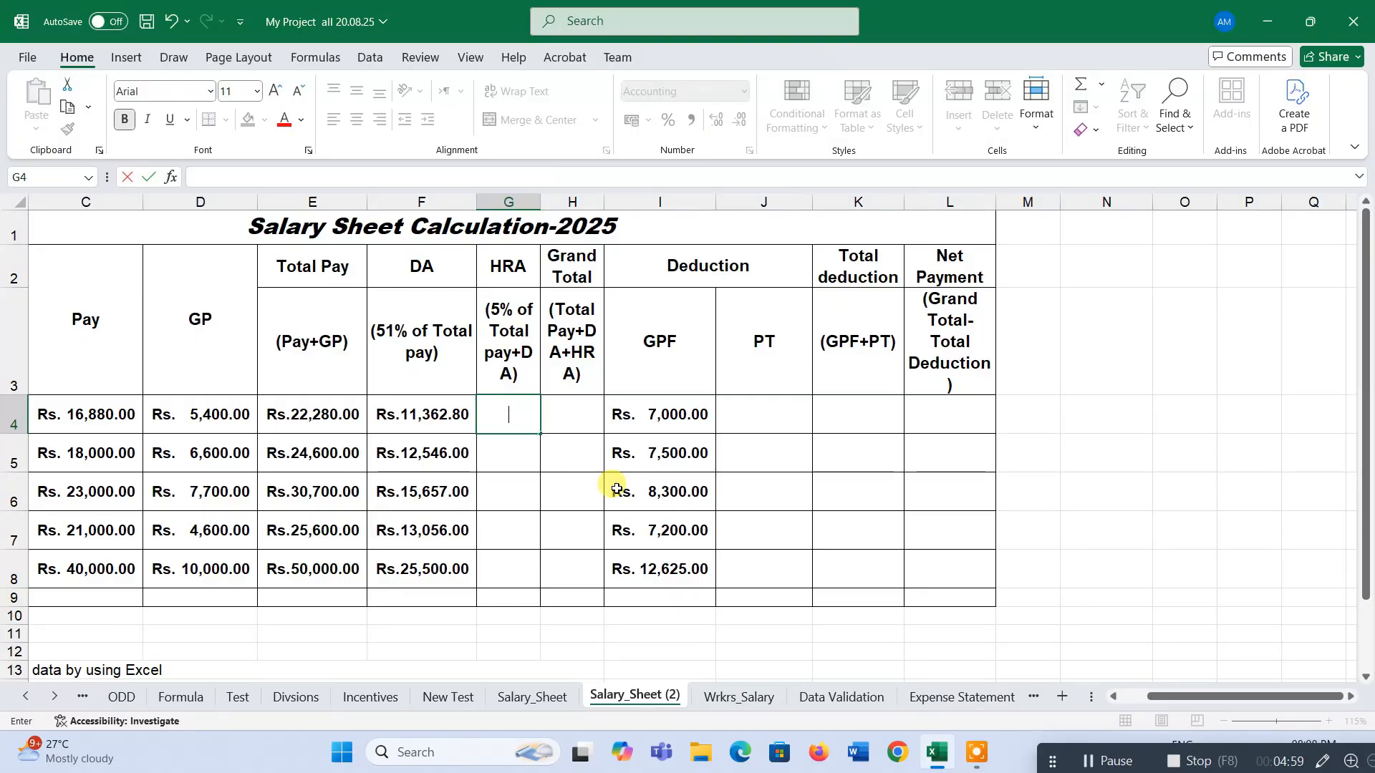
{"action": "left_click", "coordinate": [455, 425]}
Enter the HRA formula =5*(E4+F4)% in G4.
{"action": "left_click", "coordinate": [503, 418]}
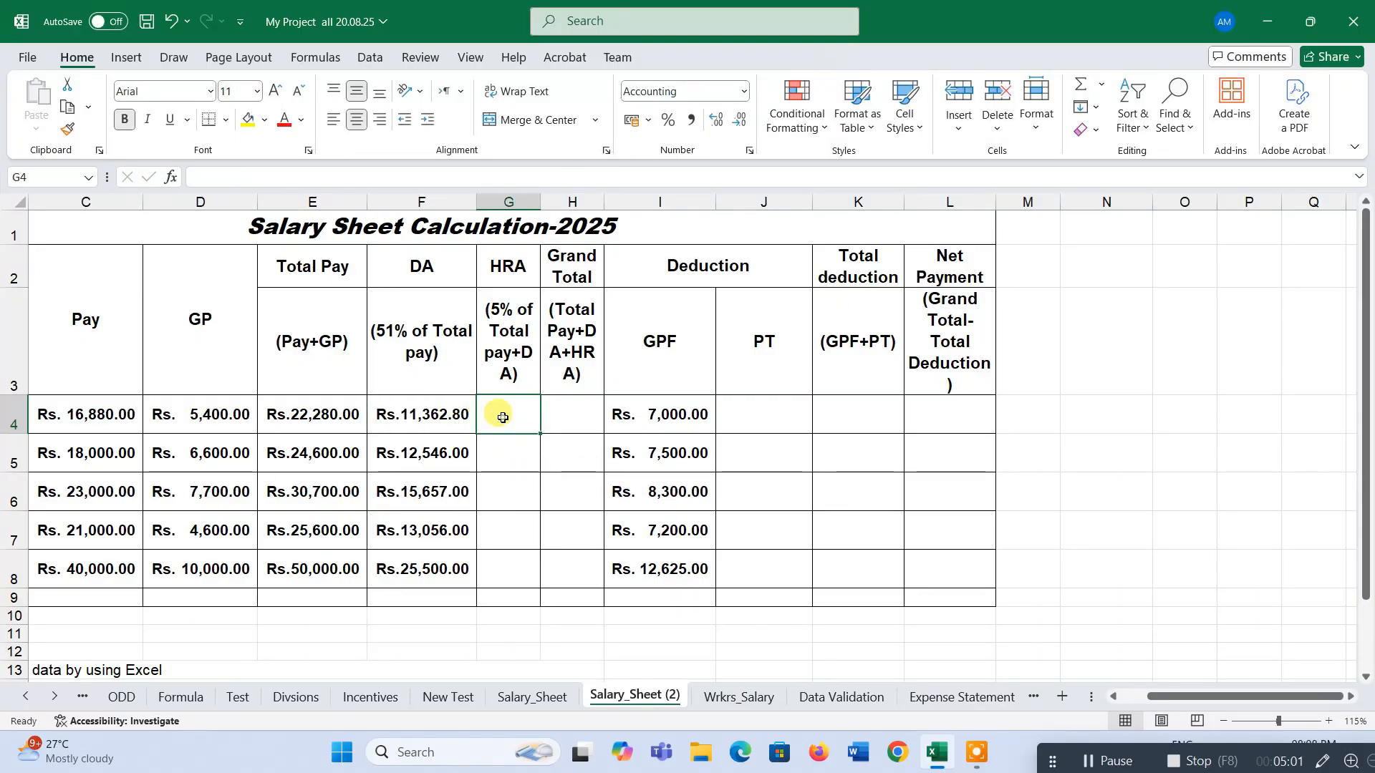
{"action": "type", "text": "=5*("}
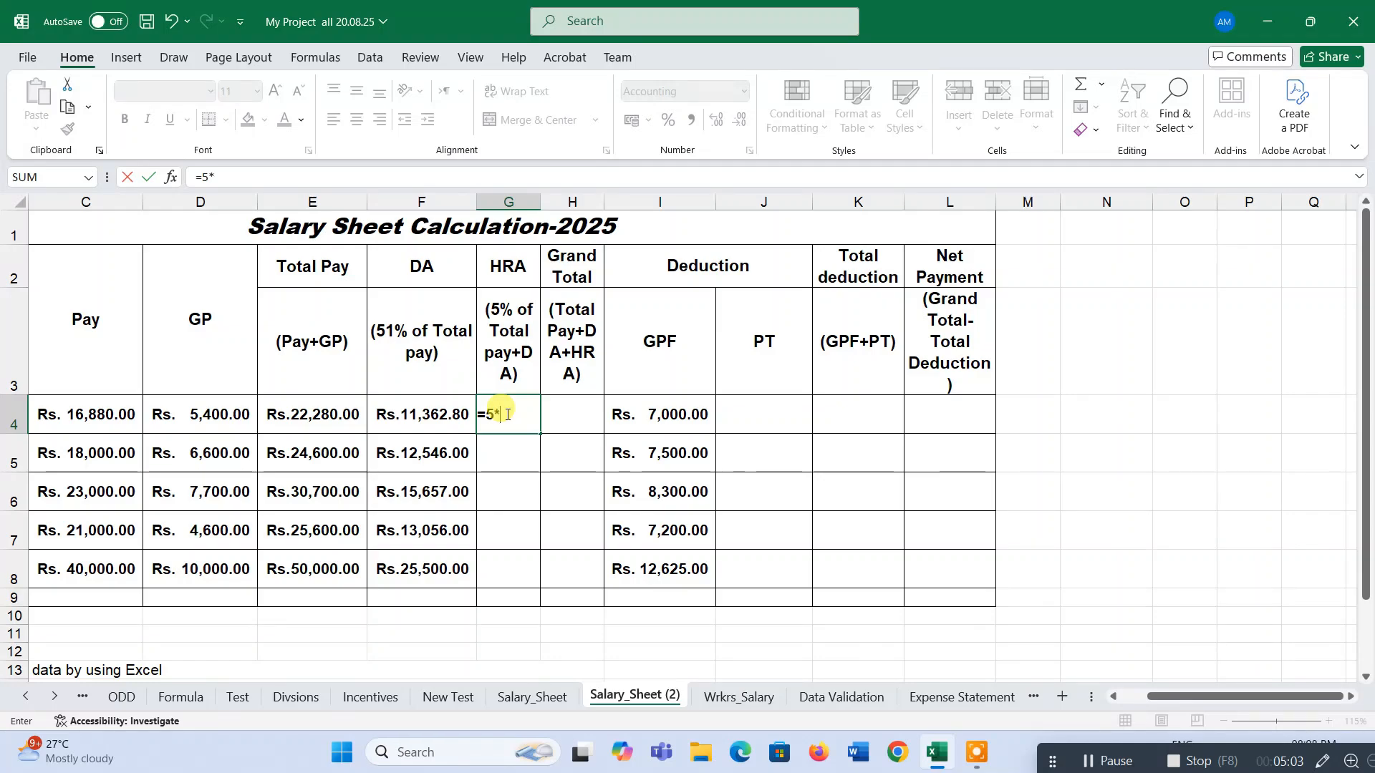
{"action": "left_click", "coordinate": [317, 420]}
{"action": "type", "text": "+"}
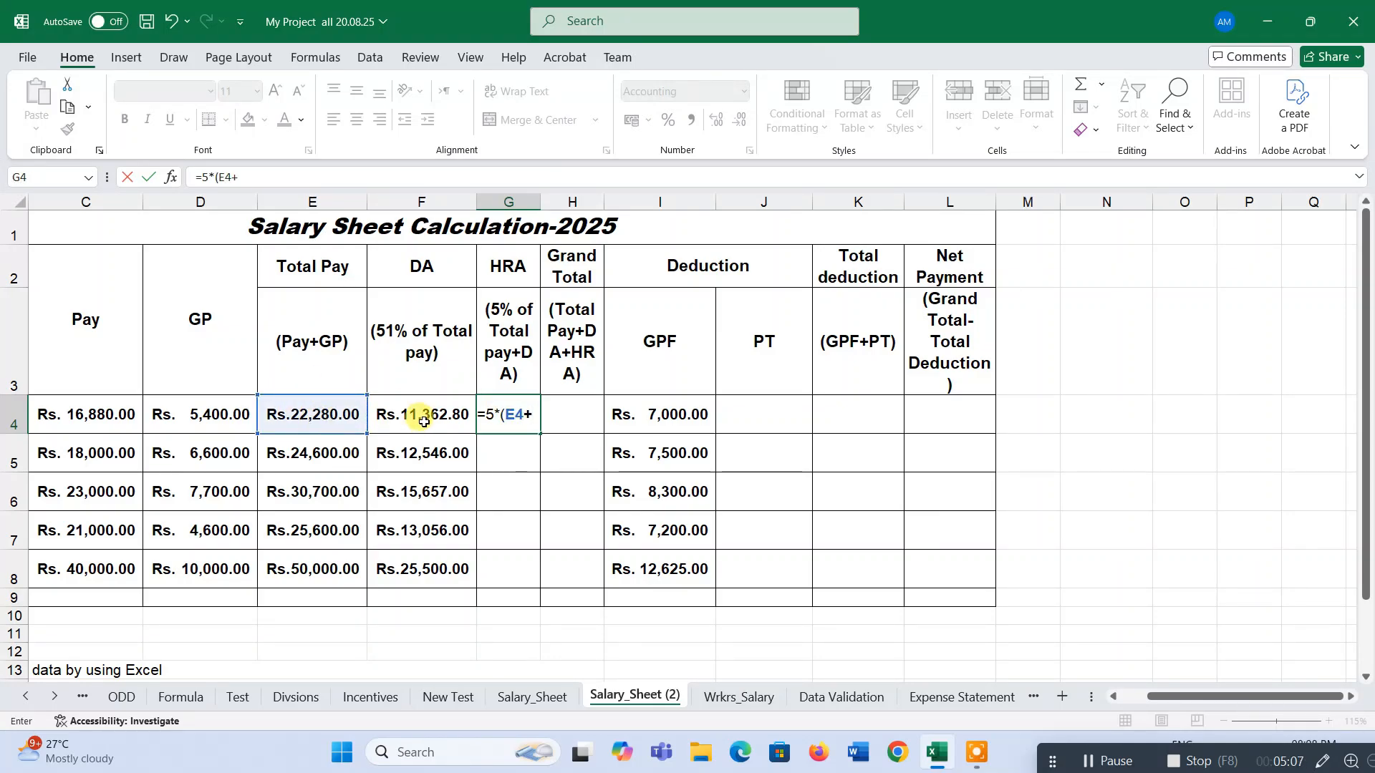
{"action": "left_click", "coordinate": [427, 419]}
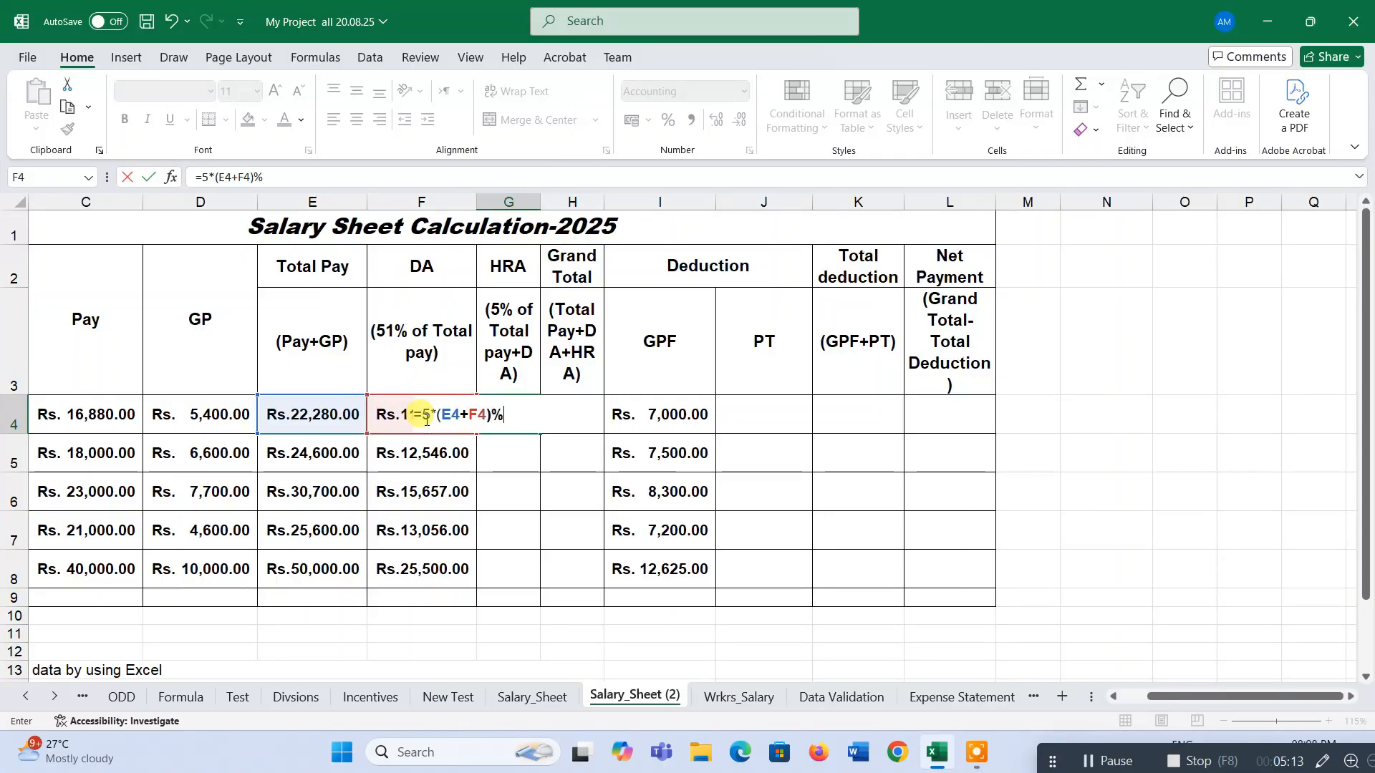
{"action": "type", "text": ")%"}
{"action": "key", "text": "Return"}
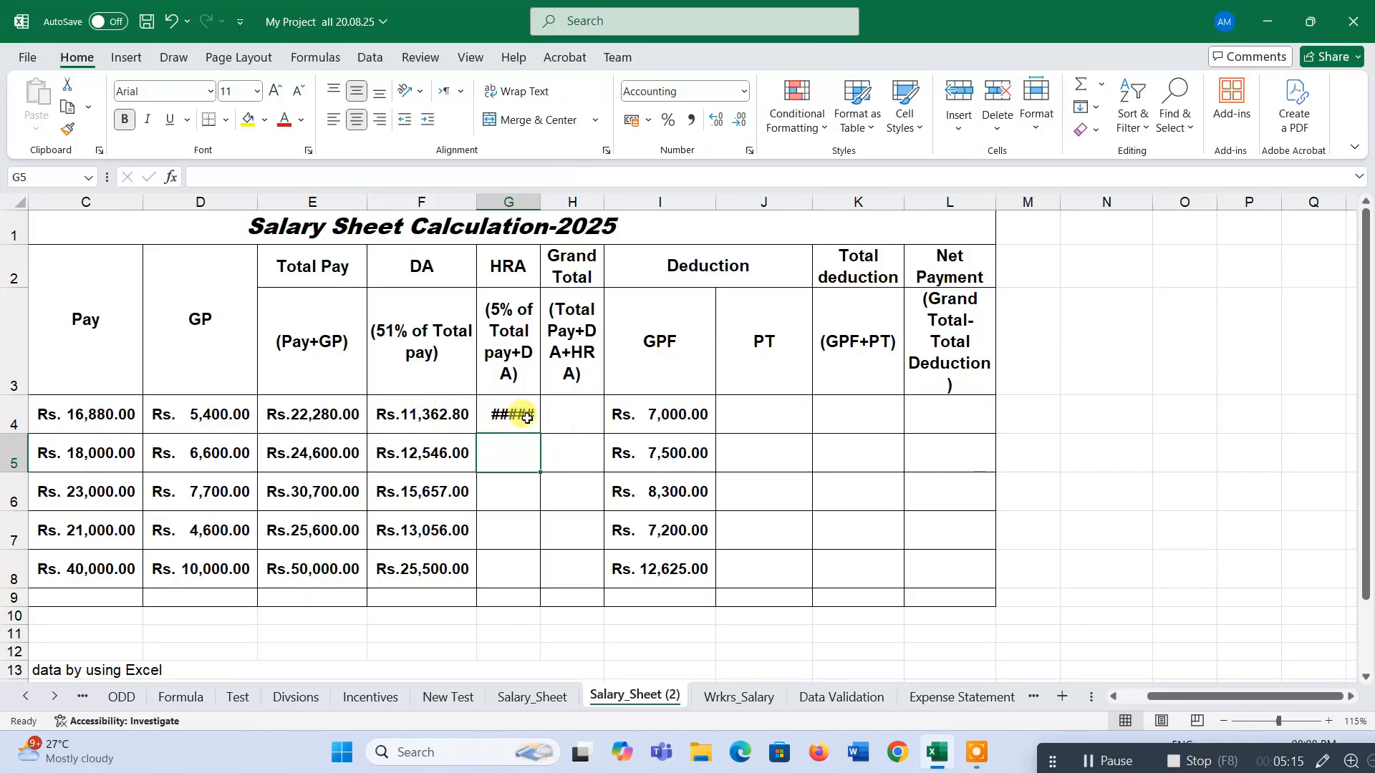
Autofit column G and fill the HRA formula down through row 9.
{"action": "left_click", "coordinate": [526, 417]}
{"action": "double_click", "coordinate": [541, 202]}
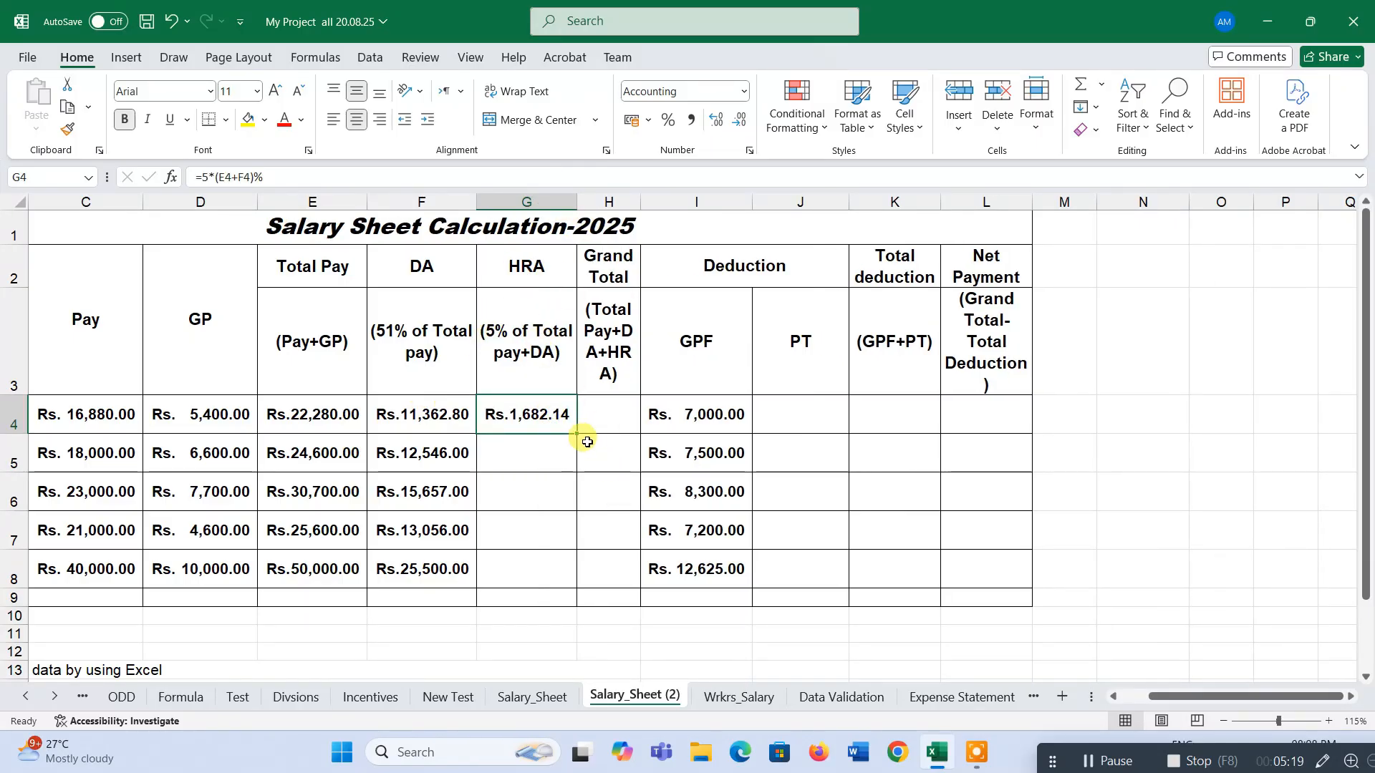
{"action": "left_click_drag", "start_coordinate": [579, 435], "coordinate": [567, 598]}
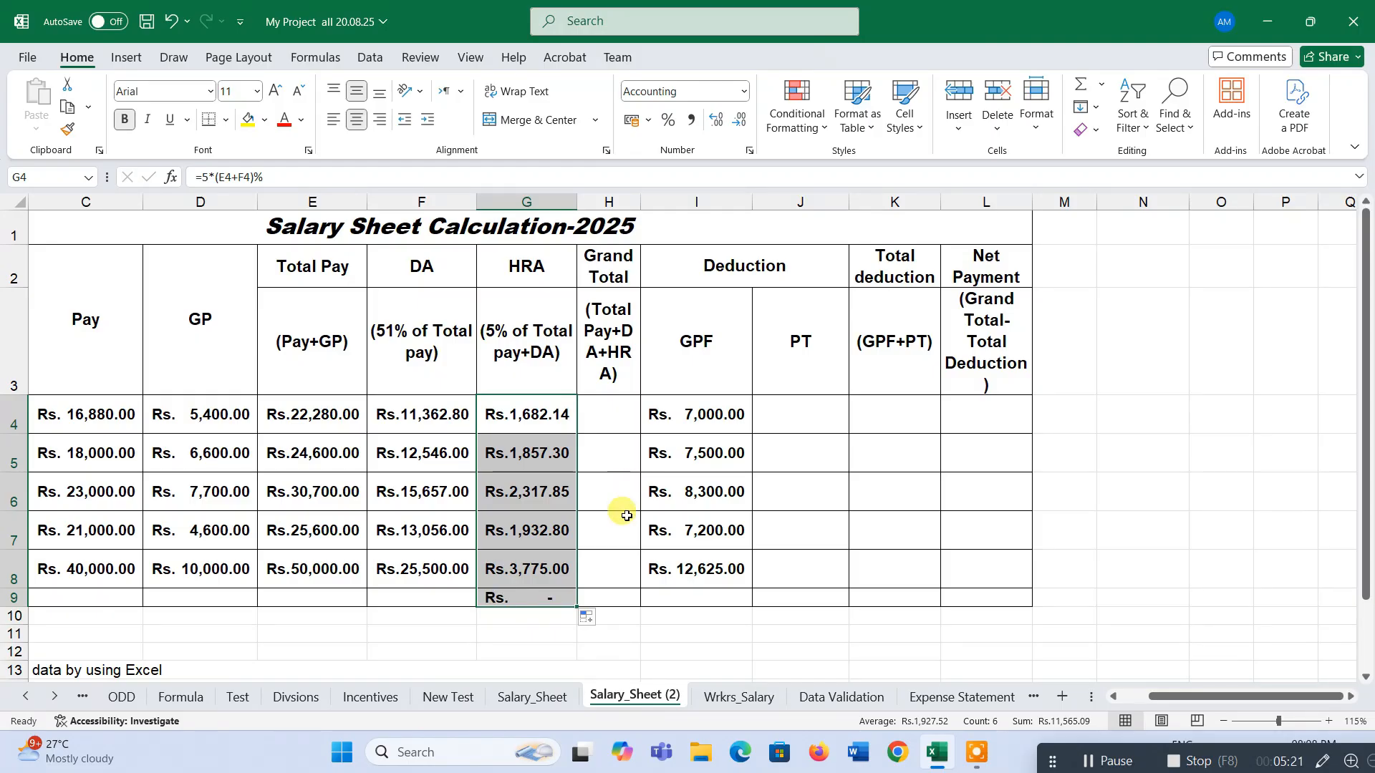
Clear the extra HRA value from the total-row cell G9.
{"action": "left_click", "coordinate": [567, 593]}
{"action": "key", "text": "Delete"}
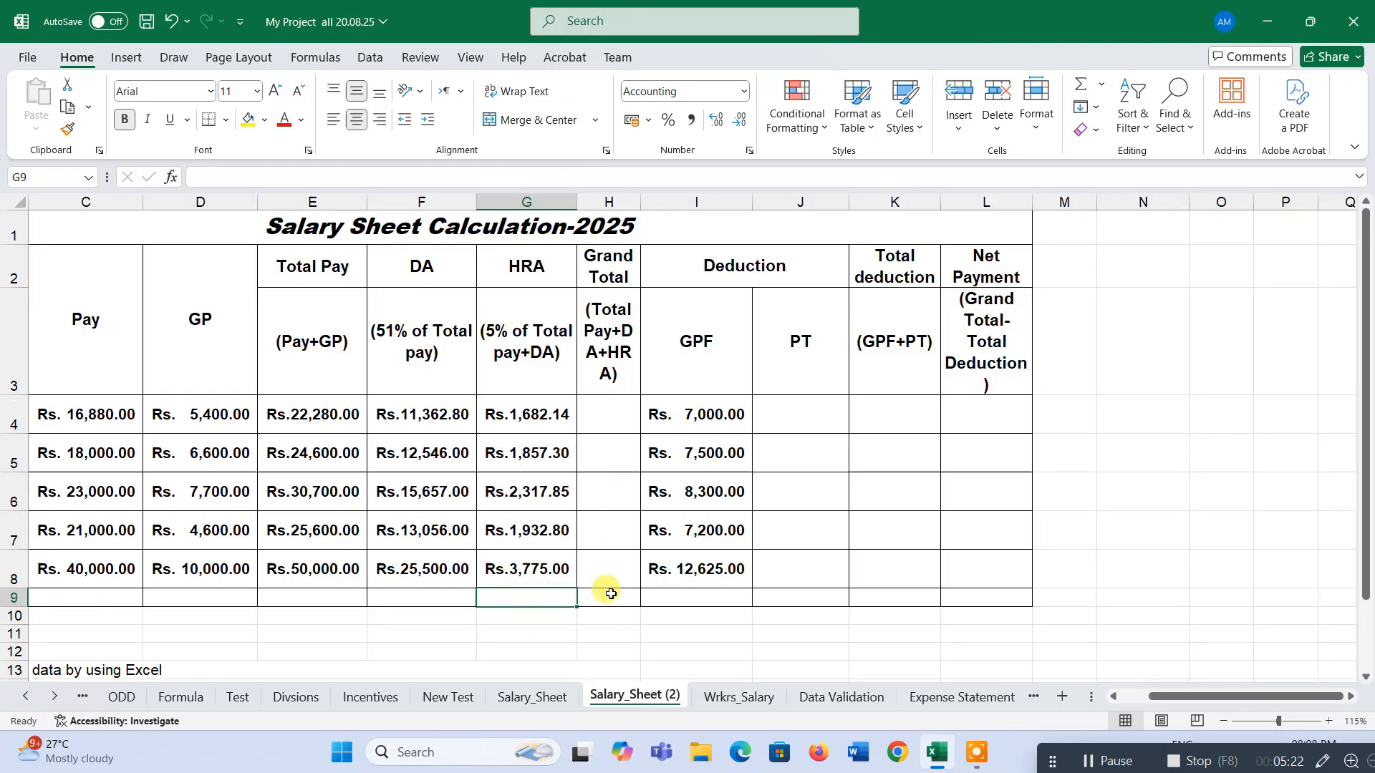
AutoSum the employee rows from Total Pay to HRA into the Grand Total column and autofit column H.
{"action": "left_click", "coordinate": [623, 410]}
{"action": "left_click", "coordinate": [345, 355]}
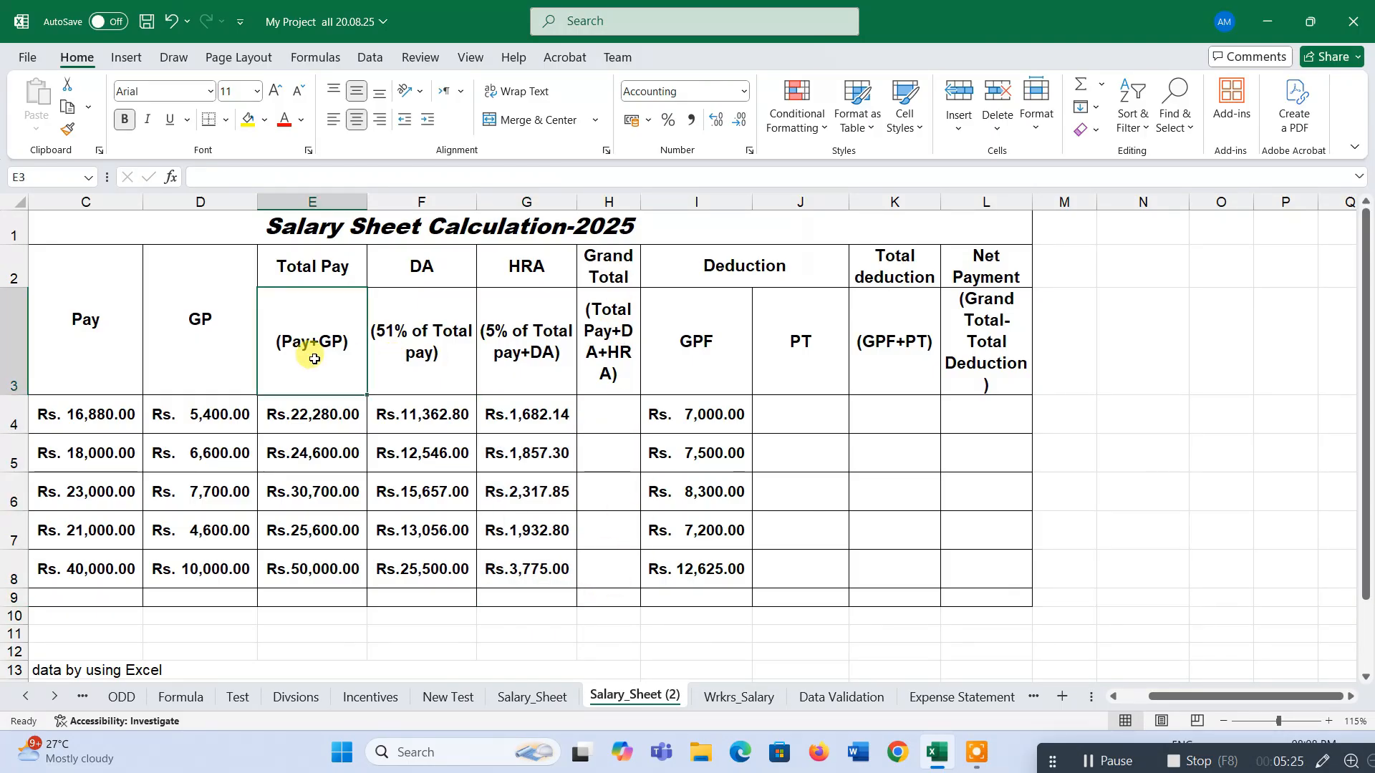
{"action": "left_click", "coordinate": [419, 350]}
{"action": "left_click", "coordinate": [537, 347]}
{"action": "left_click_drag", "start_coordinate": [315, 428], "coordinate": [589, 565]}
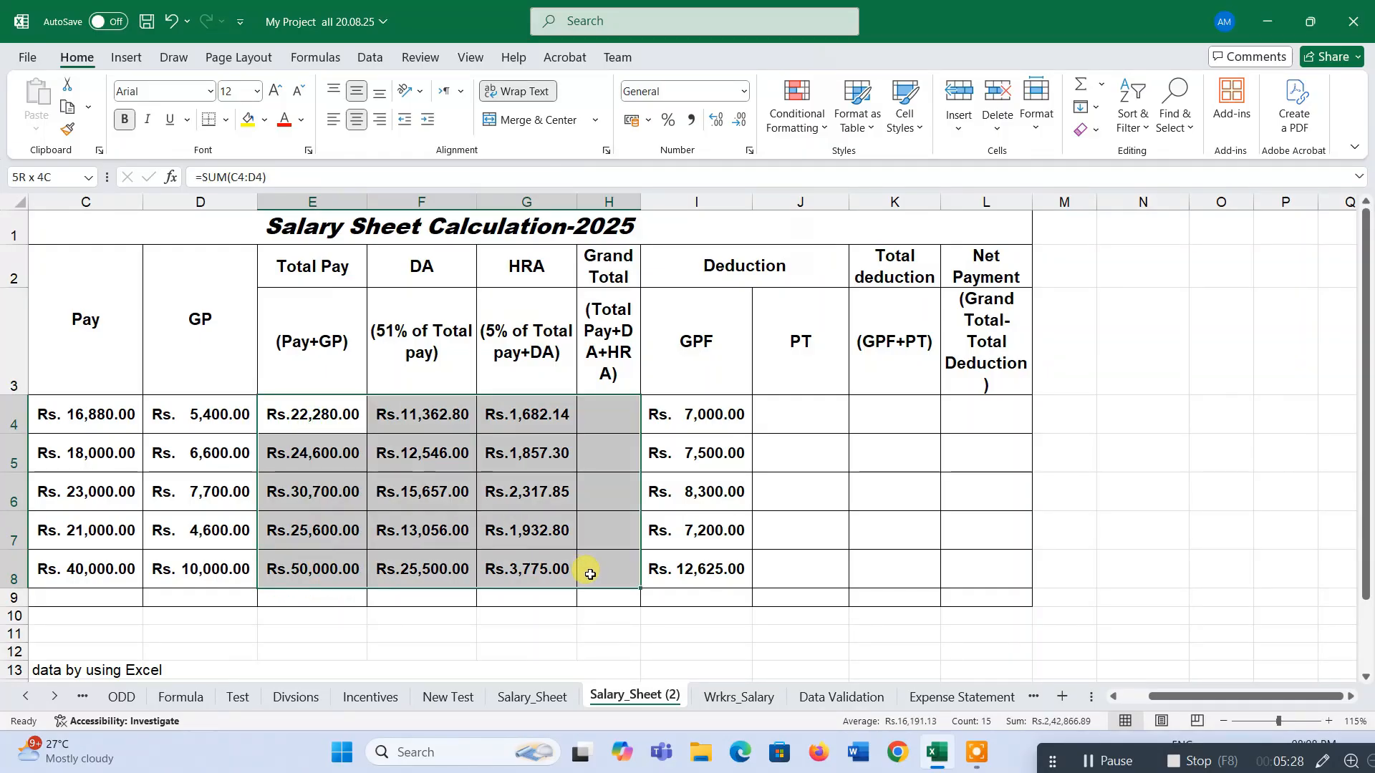
{"action": "left_click", "coordinate": [1079, 85]}
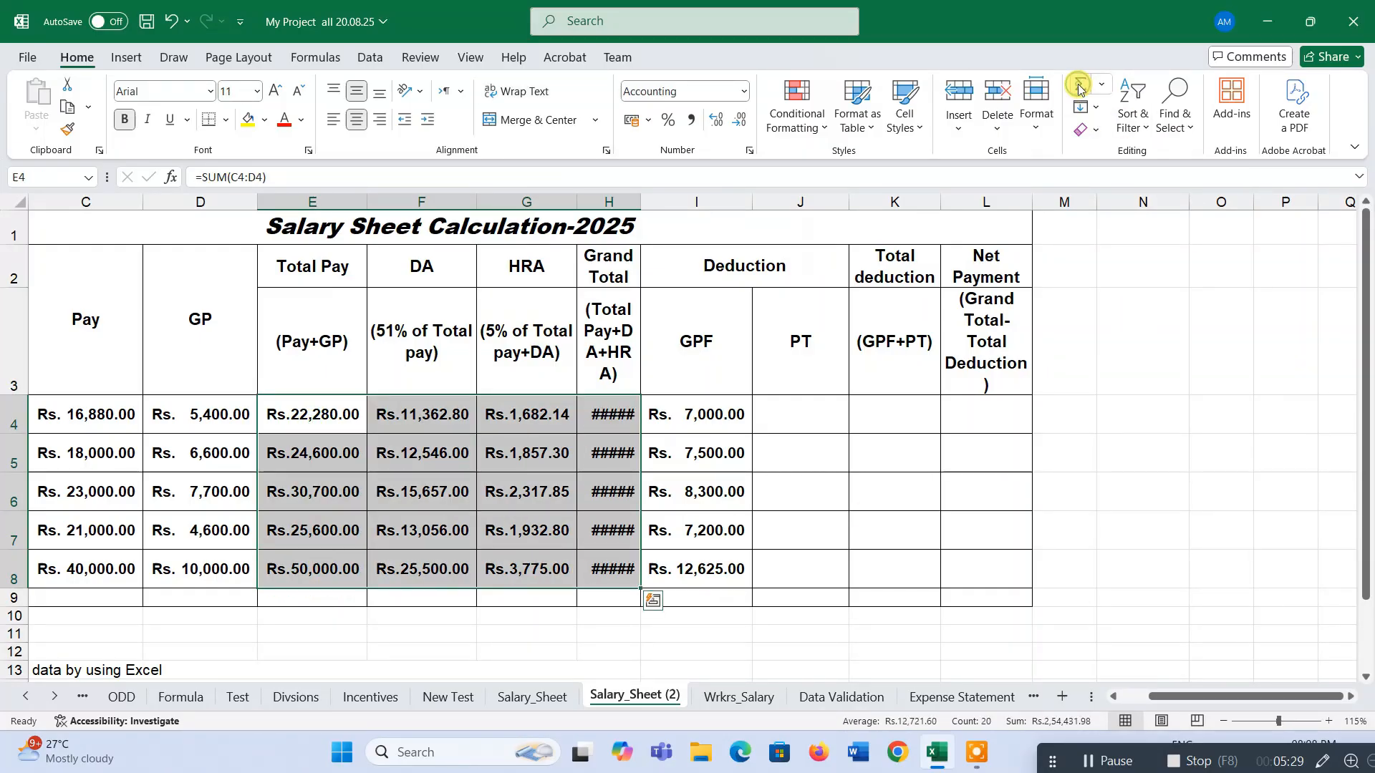
{"action": "double_click", "coordinate": [641, 202]}
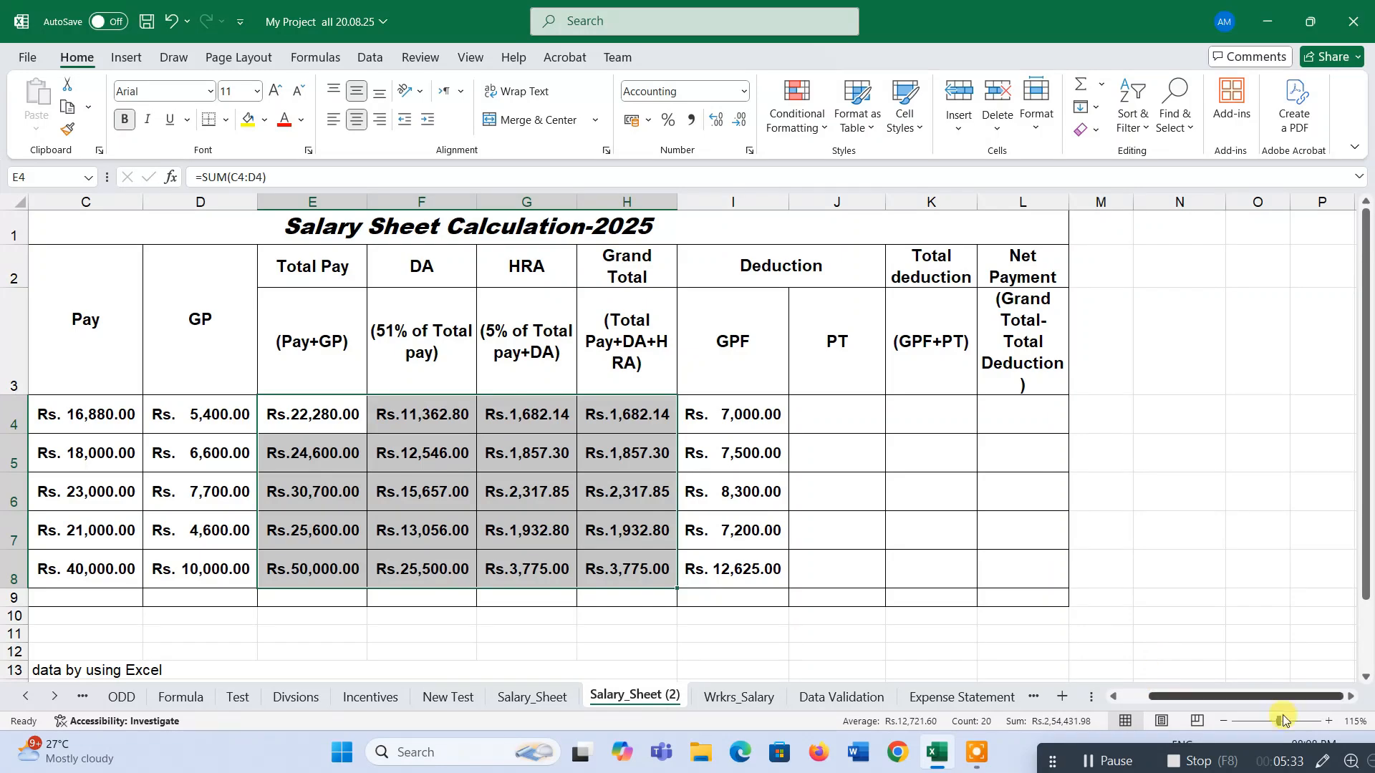
Inspect the Grand Total formulas produced in H4 and H5.
{"action": "left_click", "coordinate": [1349, 698]}
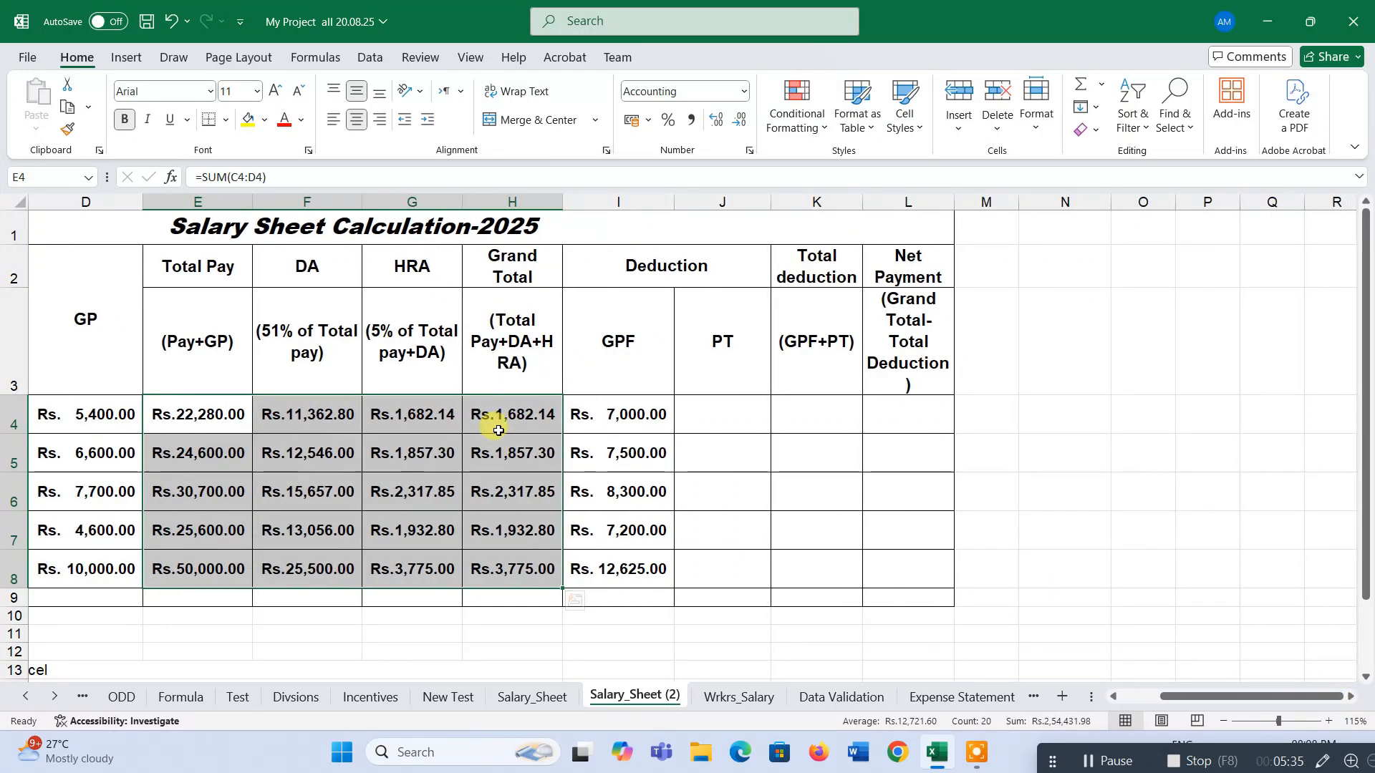
{"action": "left_click_drag", "start_coordinate": [499, 431], "coordinate": [521, 558]}
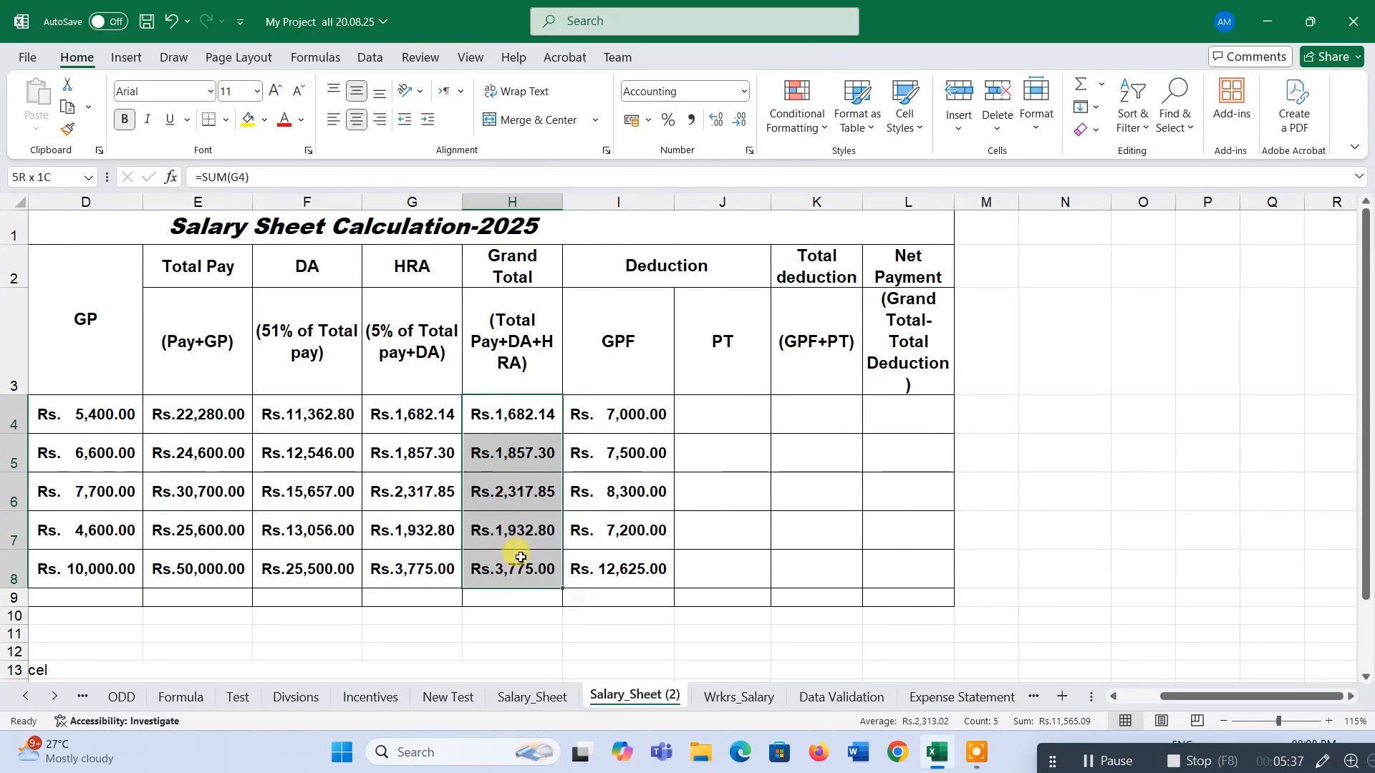
{"action": "left_click", "coordinate": [522, 425]}
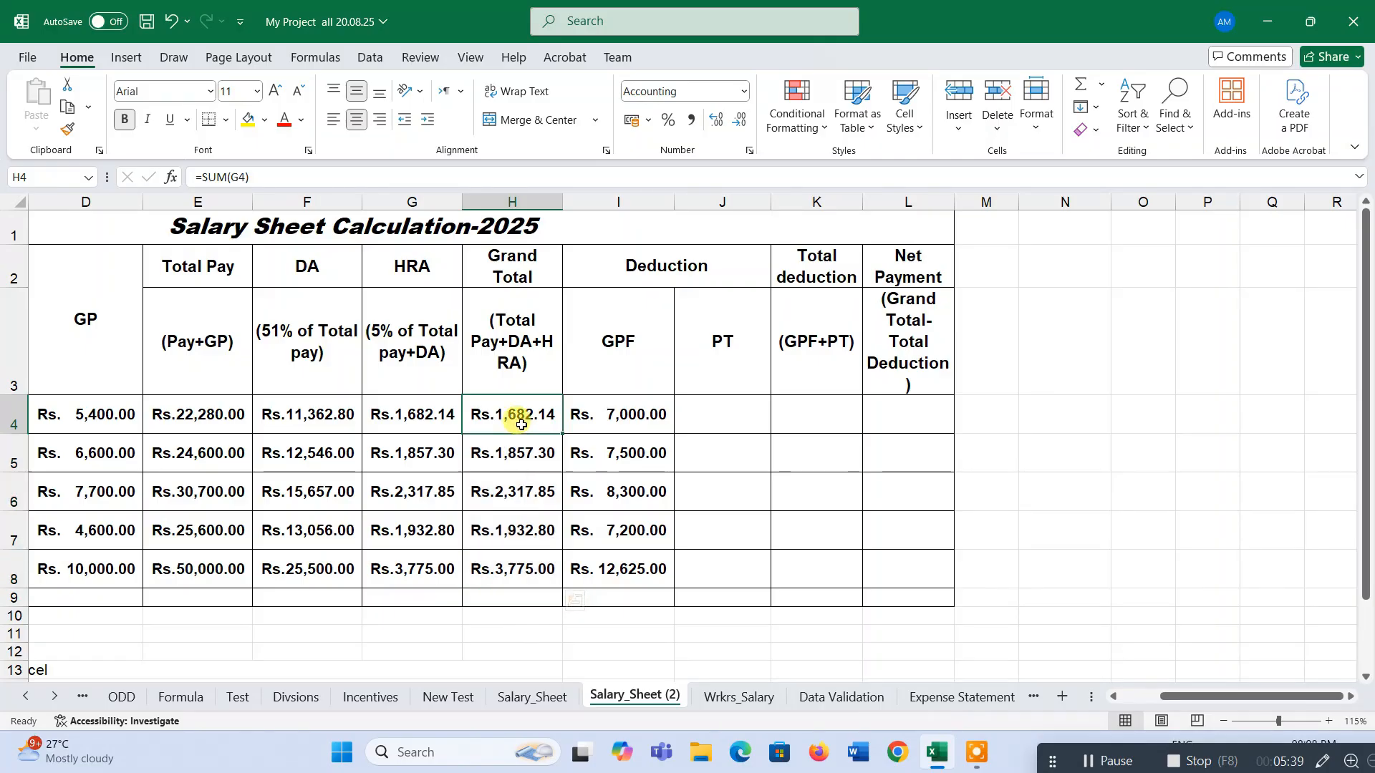
{"action": "double_click", "coordinate": [522, 425]}
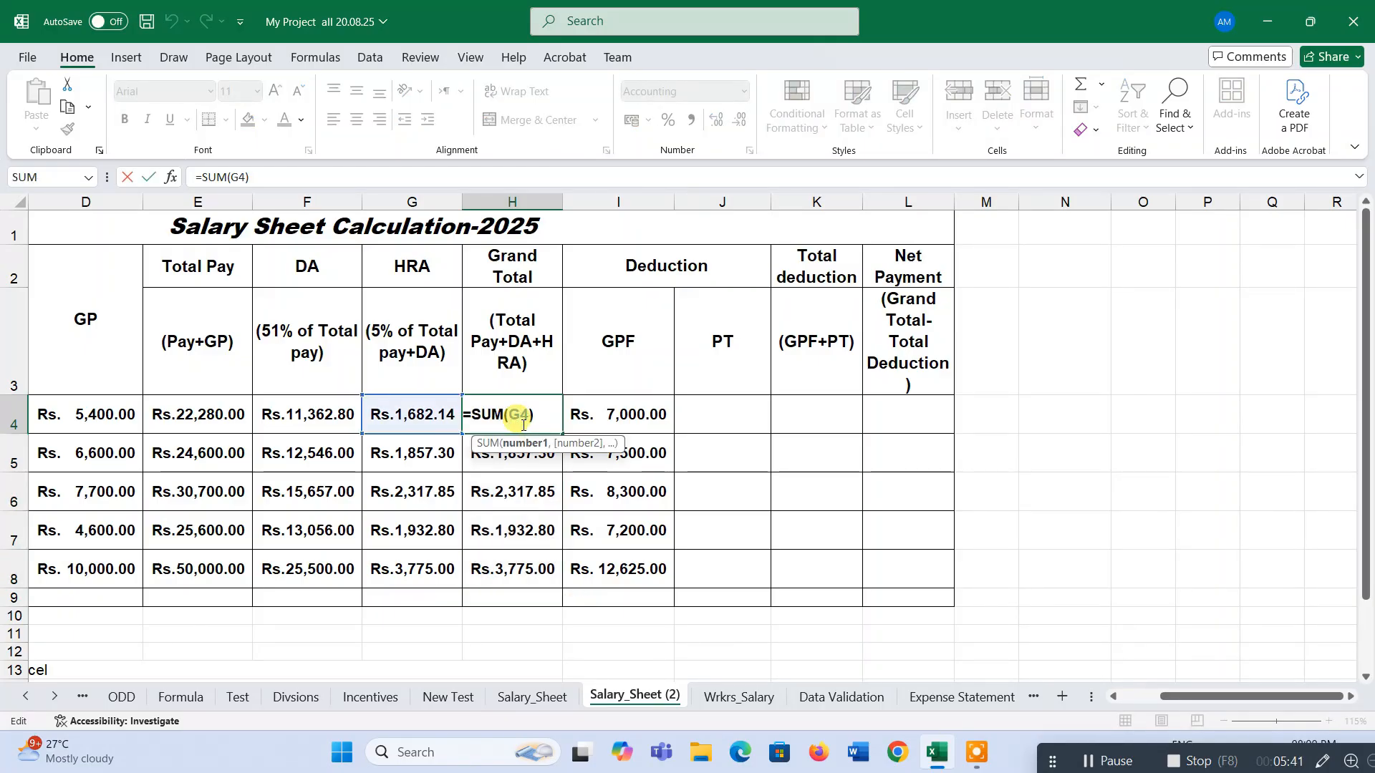
{"action": "left_click", "coordinate": [557, 459]}
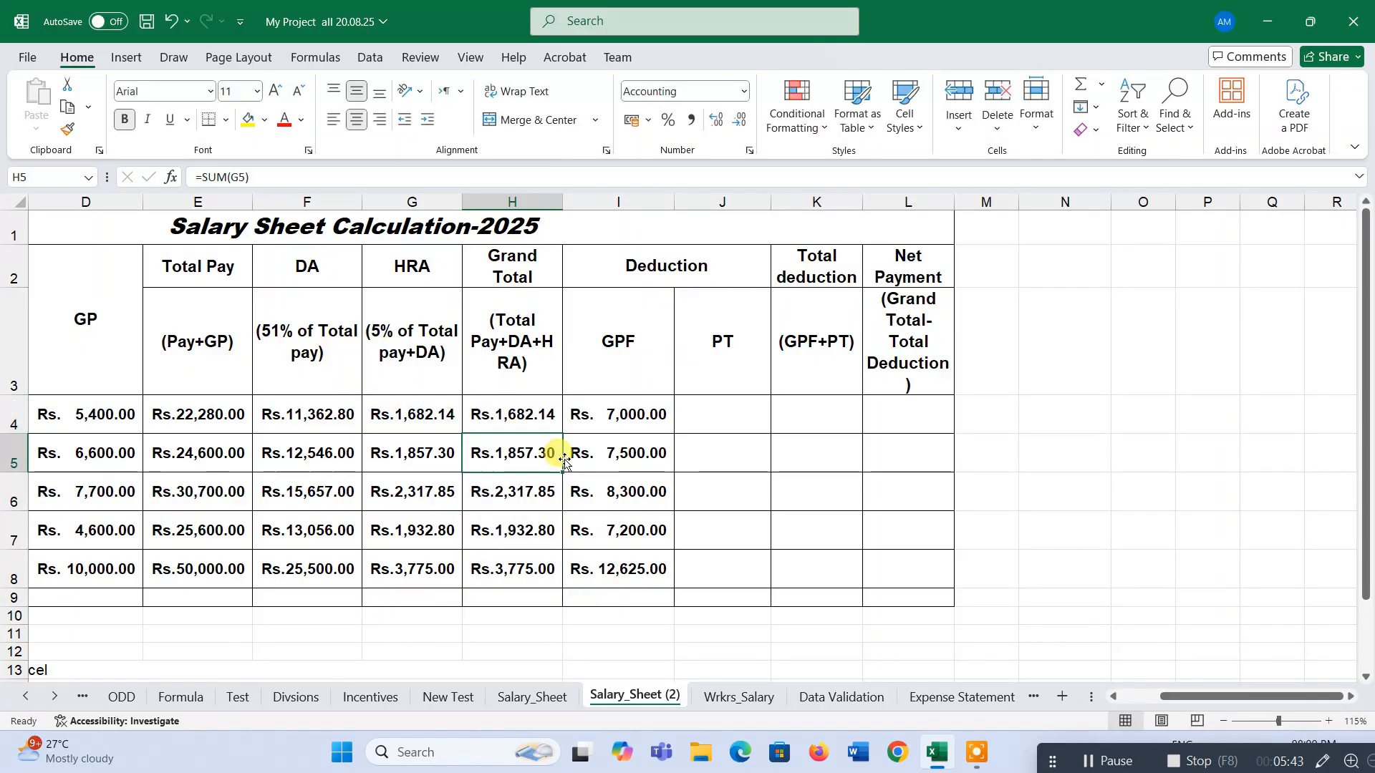
{"action": "left_click", "coordinate": [521, 392]}
{"action": "left_click", "coordinate": [534, 417]}
{"action": "left_click", "coordinate": [548, 457]}
{"action": "double_click", "coordinate": [548, 457]}
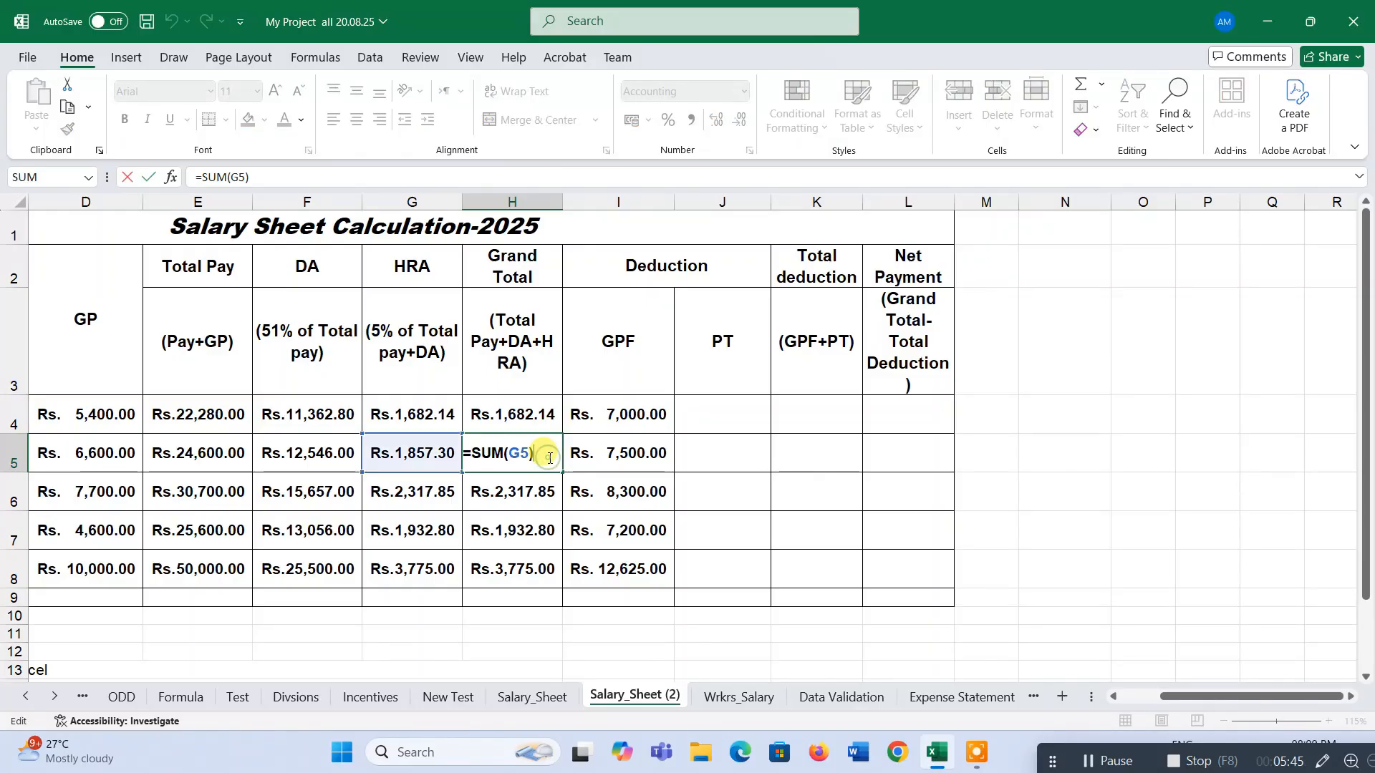
{"action": "key", "text": "Return"}
{"action": "left_click", "coordinate": [534, 419]}
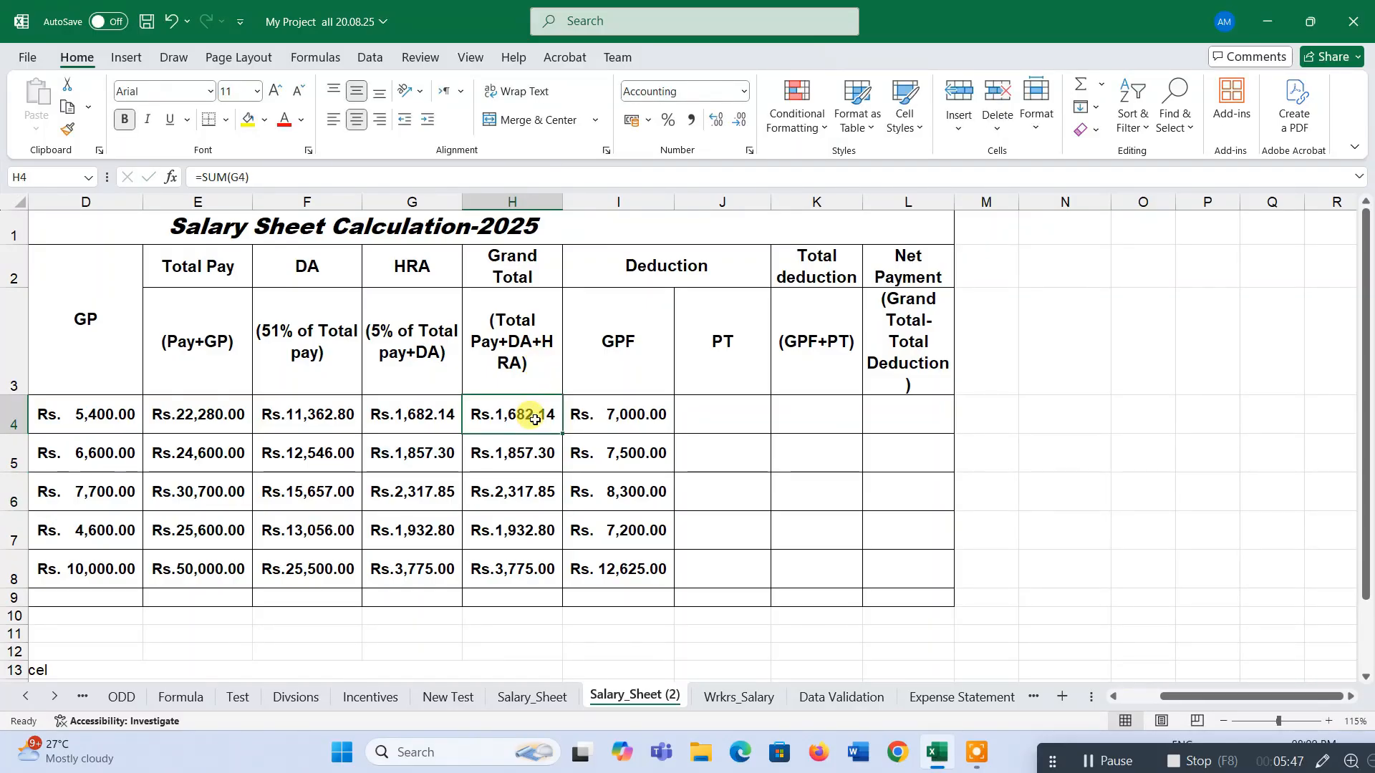
Enter the Grand Total formula =SUM(E4:G4) in H4, summing Total Pay, DA and HRA.
{"action": "key", "text": "Delete"}
{"action": "left_click_drag", "start_coordinate": [209, 413], "coordinate": [513, 415]}
{"action": "left_click", "coordinate": [1082, 84]}
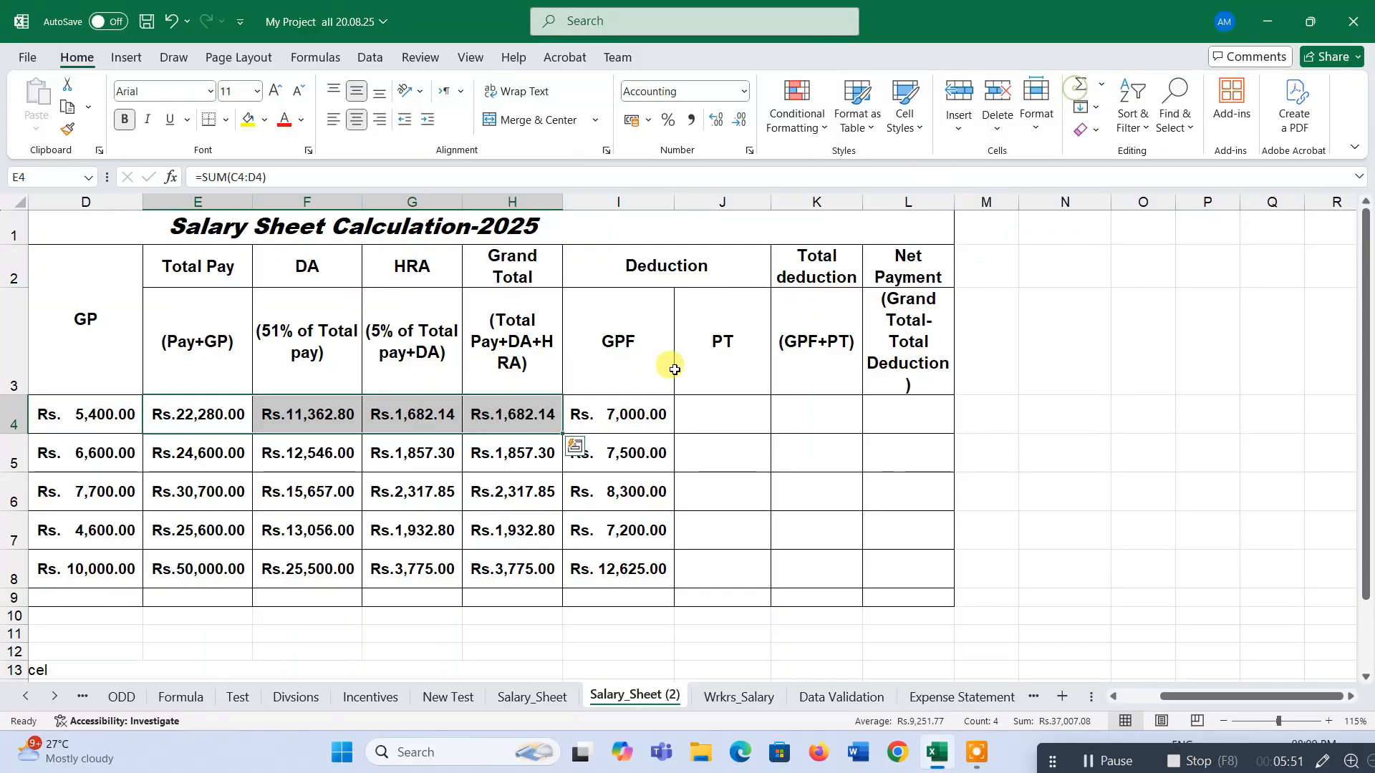
{"action": "double_click", "coordinate": [547, 422]}
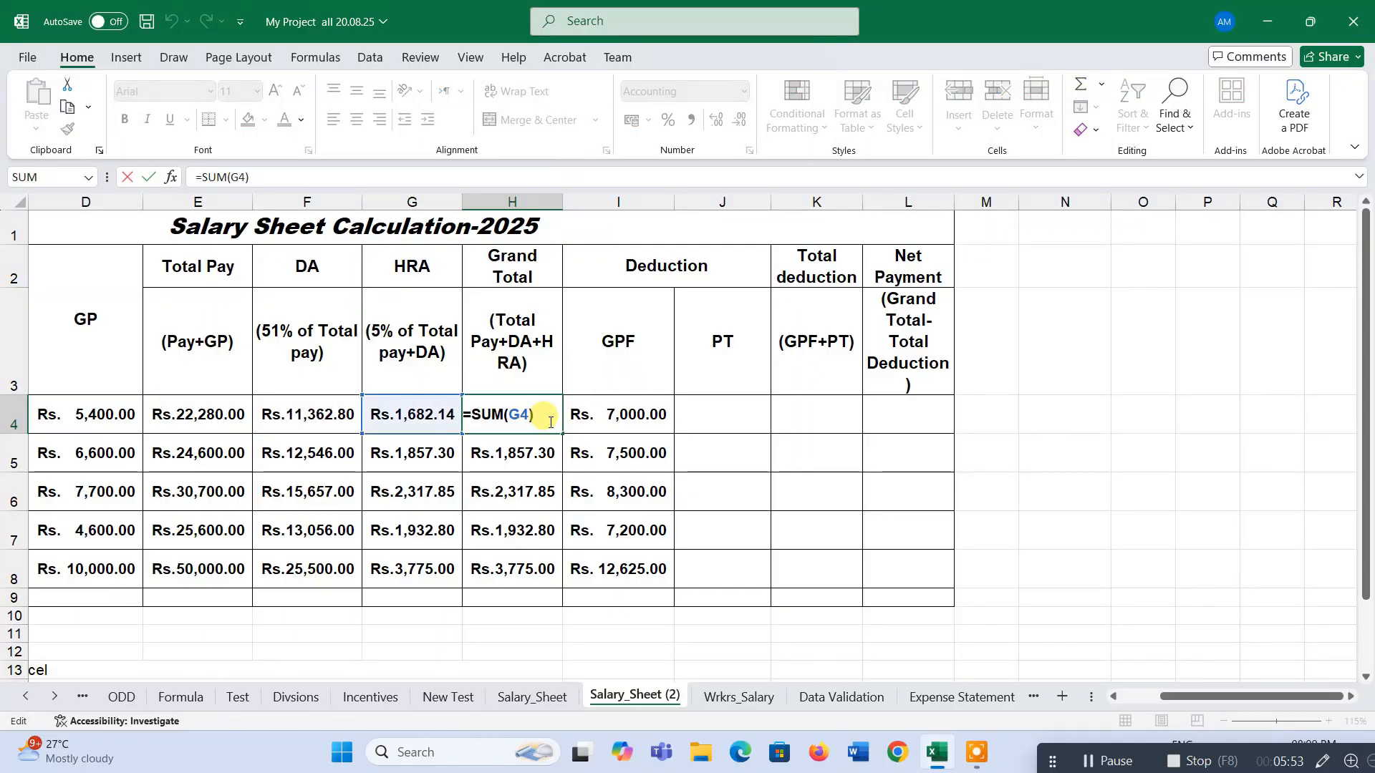
{"action": "key", "text": "BackSpace"}
{"action": "key", "text": "BackSpace"}
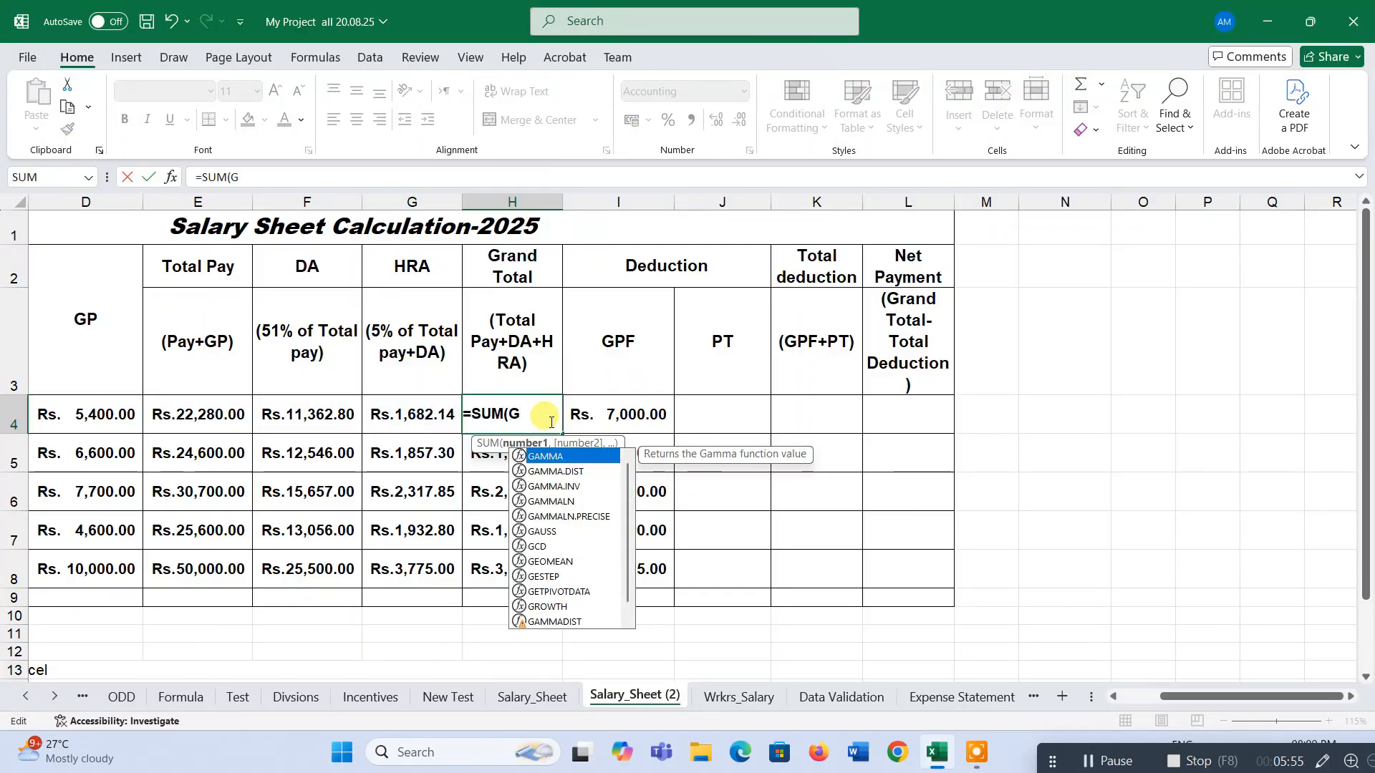
{"action": "key", "text": "BackSpace"}
{"action": "left_click_drag", "start_coordinate": [204, 412], "coordinate": [405, 418]}
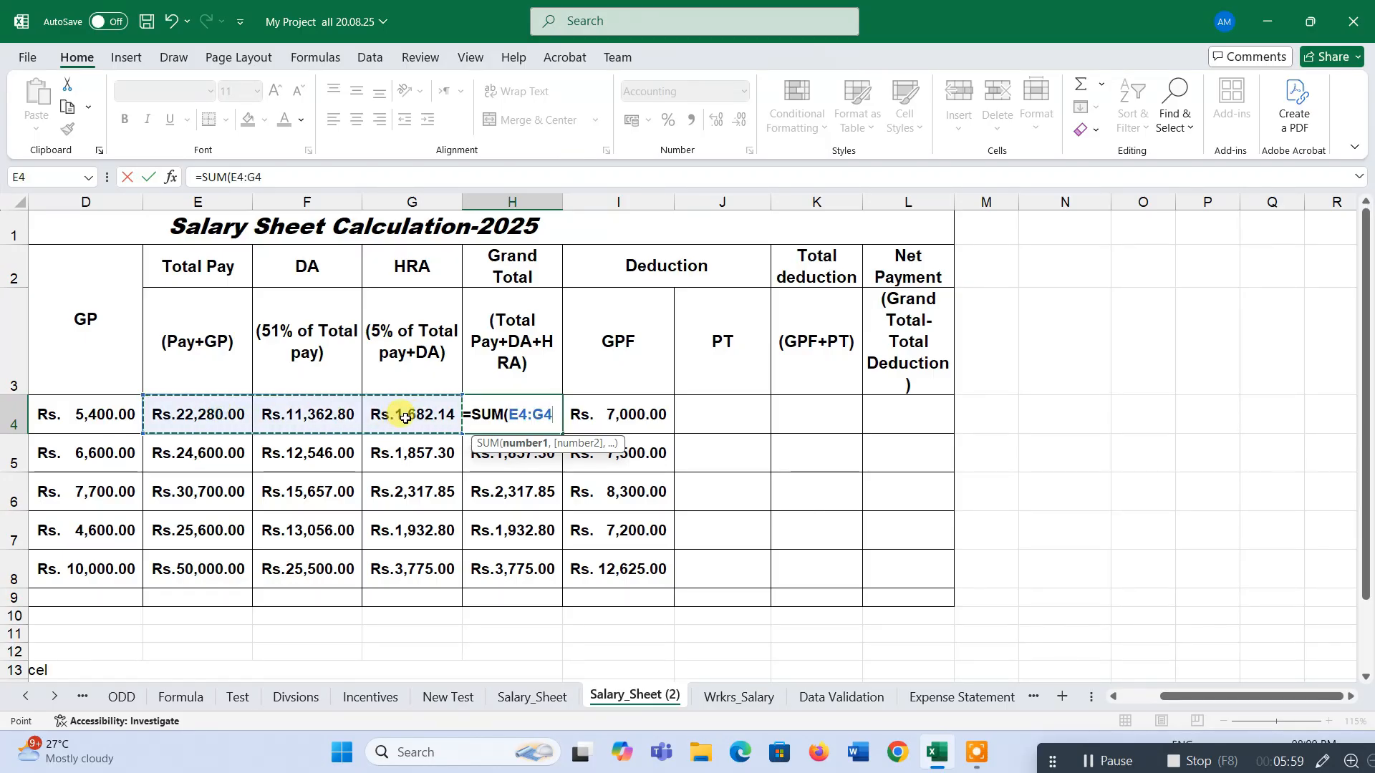
{"action": "type", "text": ")"}
{"action": "key", "text": "Return"}
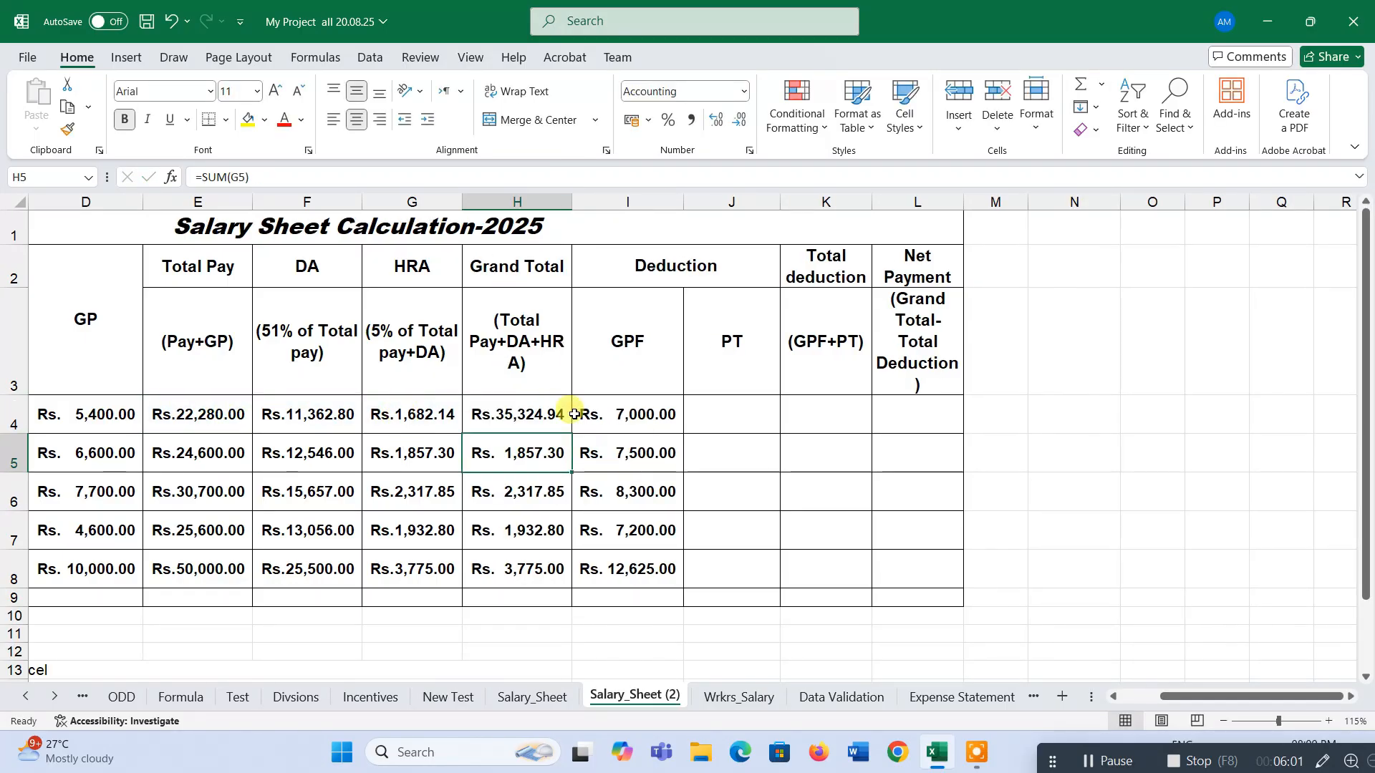
Fill the Grand Total formula down through row 8 and check the formula in H4.
{"action": "left_click", "coordinate": [535, 415]}
{"action": "left_click_drag", "start_coordinate": [574, 435], "coordinate": [573, 588]}
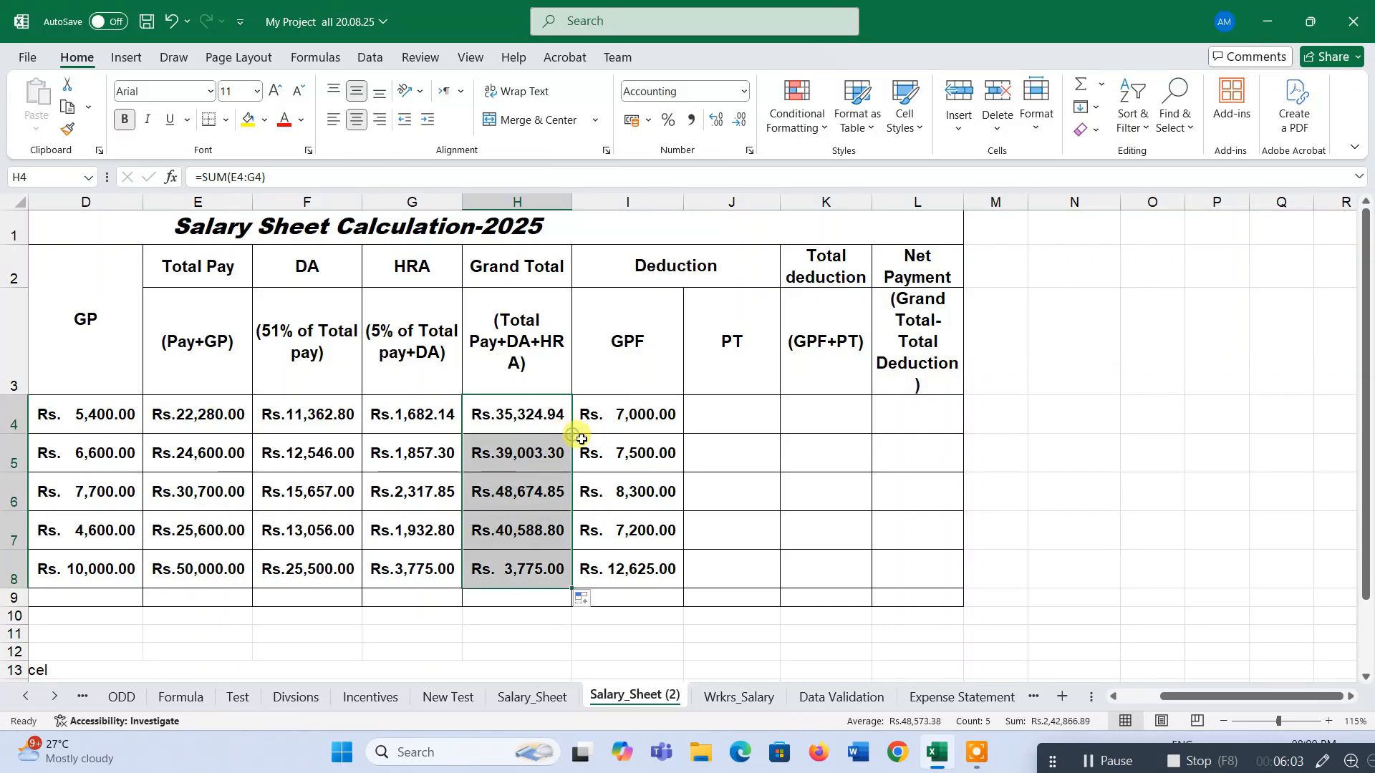
{"action": "left_click_drag", "start_coordinate": [237, 409], "coordinate": [449, 411]}
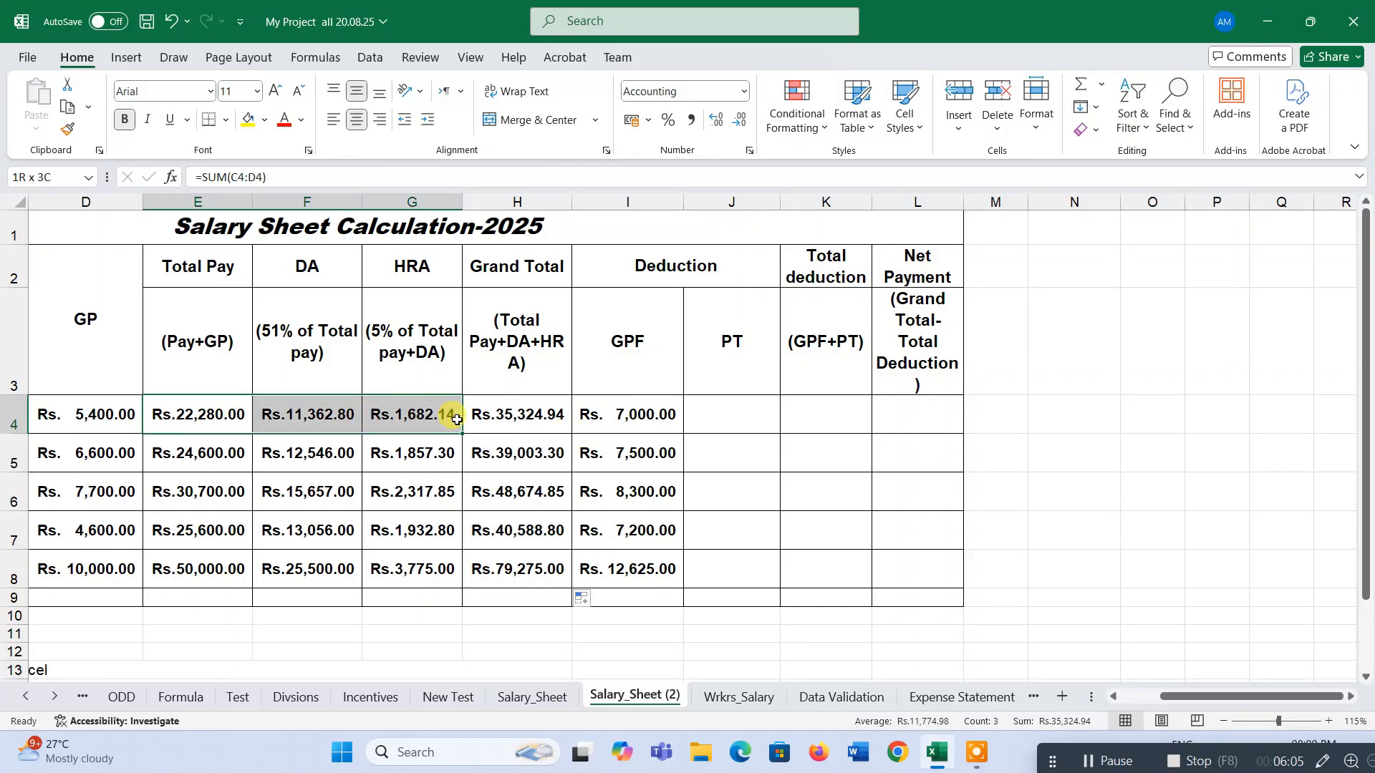
{"action": "left_click", "coordinate": [548, 413]}
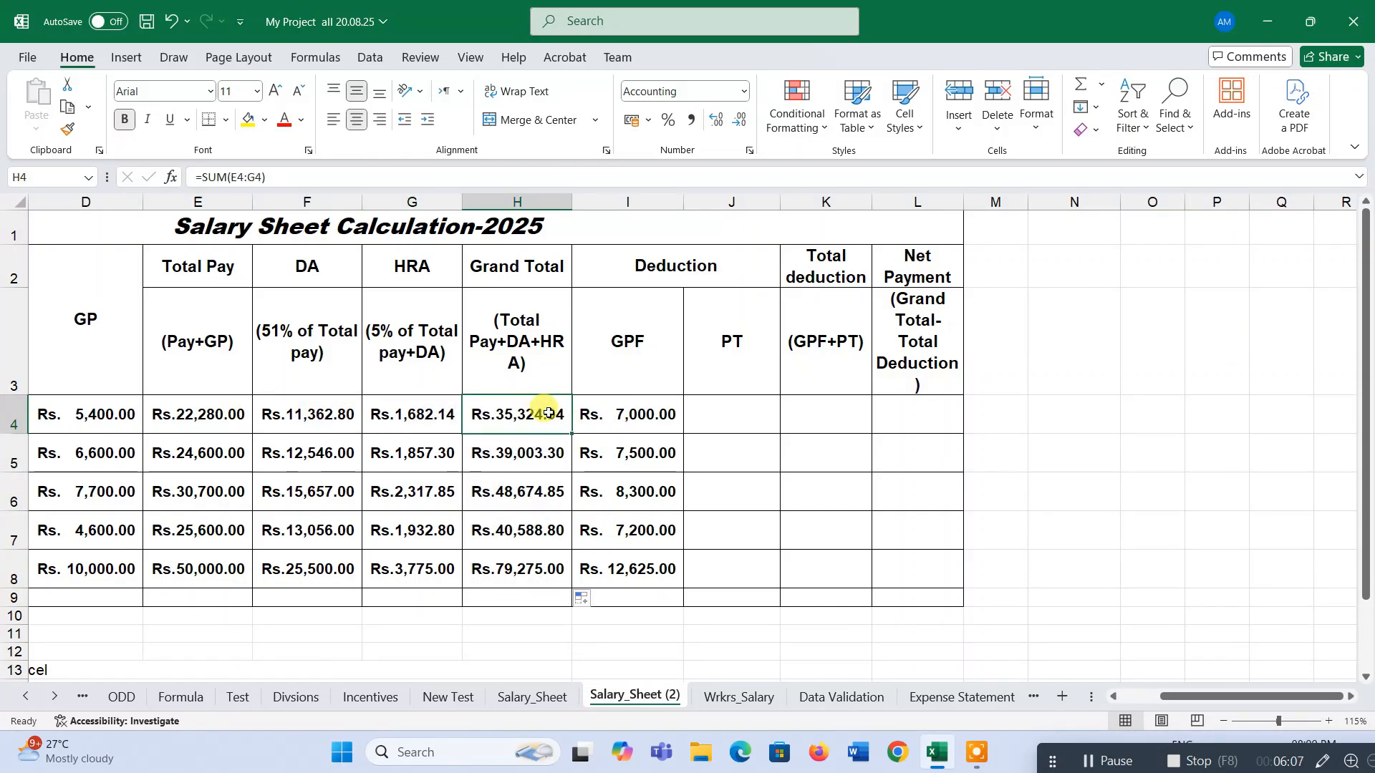
{"action": "double_click", "coordinate": [549, 414]}
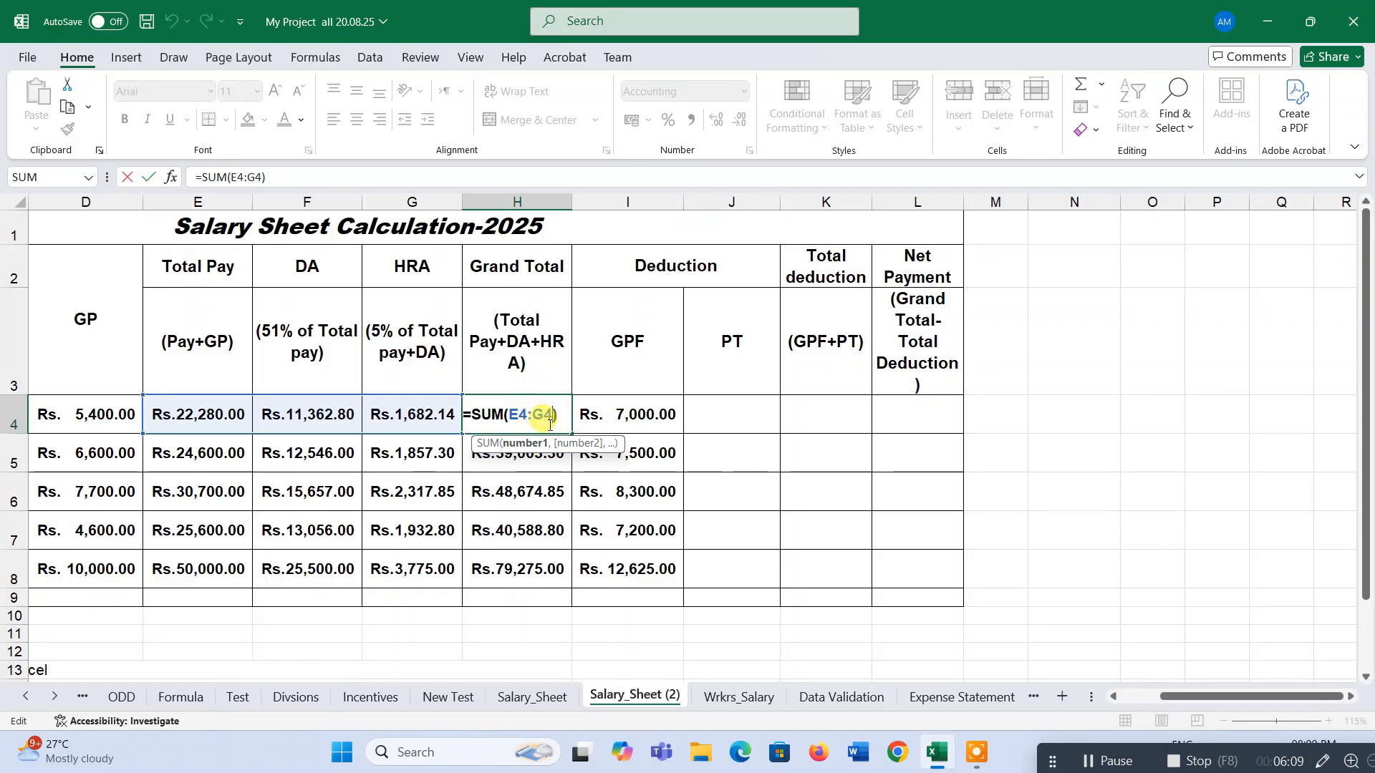
{"action": "key", "text": "Return"}
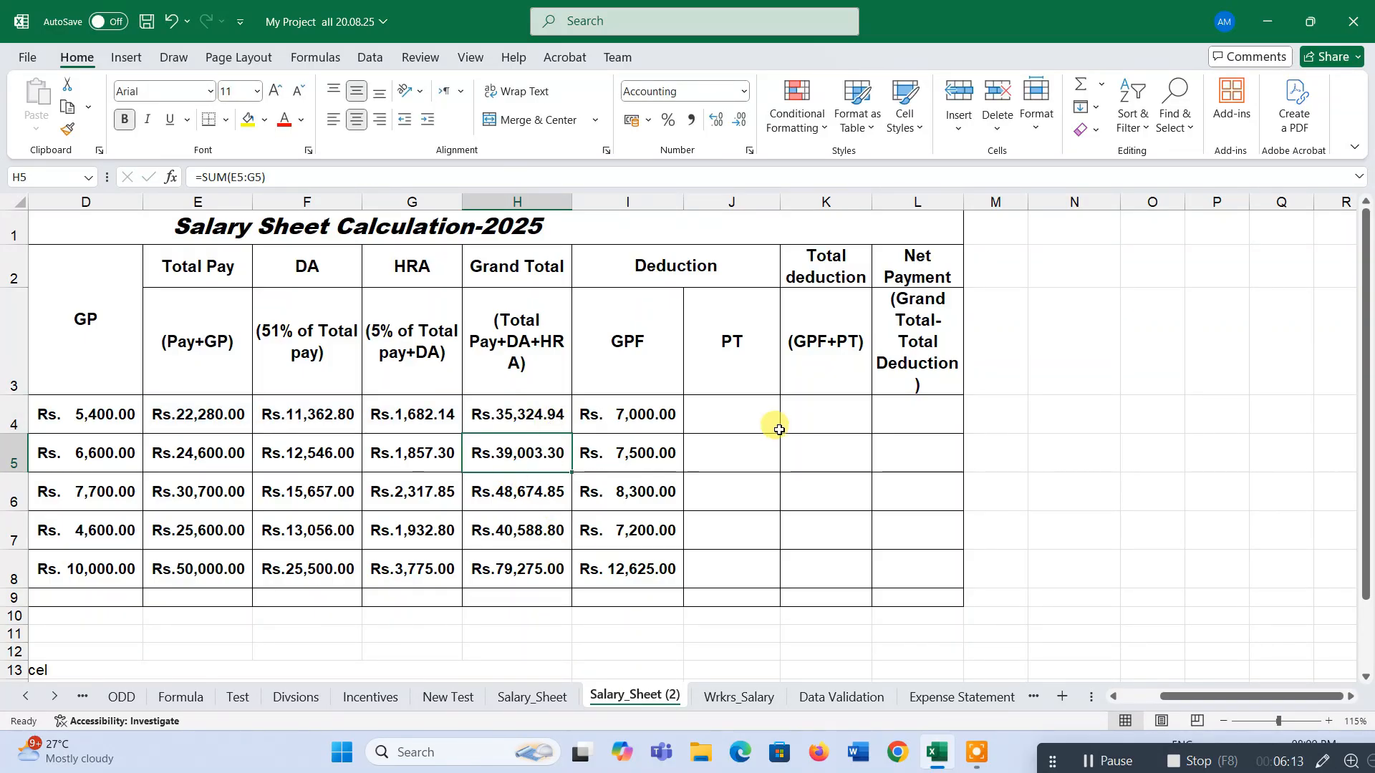
Review the GPF column and the task instructions below the table, including the PT rule.
{"action": "left_click", "coordinate": [626, 373]}
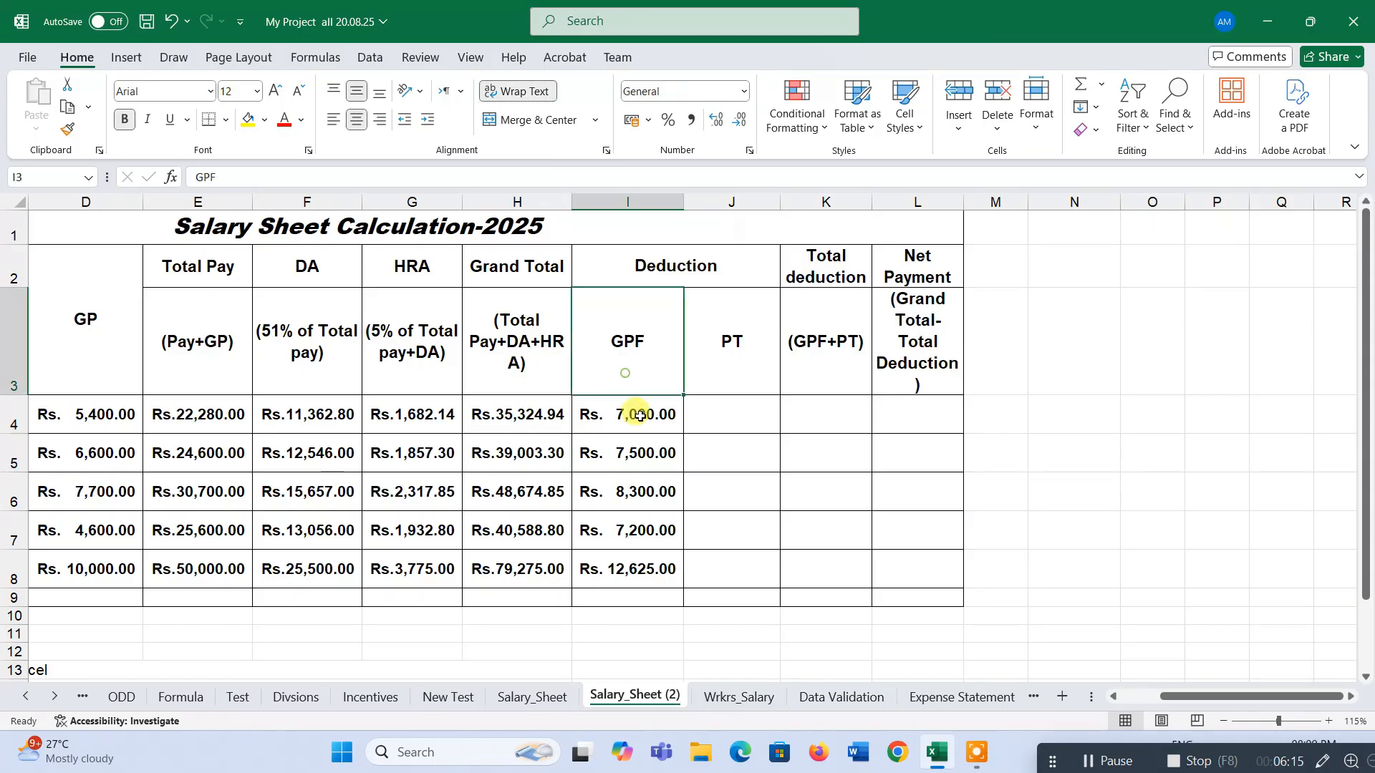
{"action": "left_click_drag", "start_coordinate": [640, 415], "coordinate": [657, 564]}
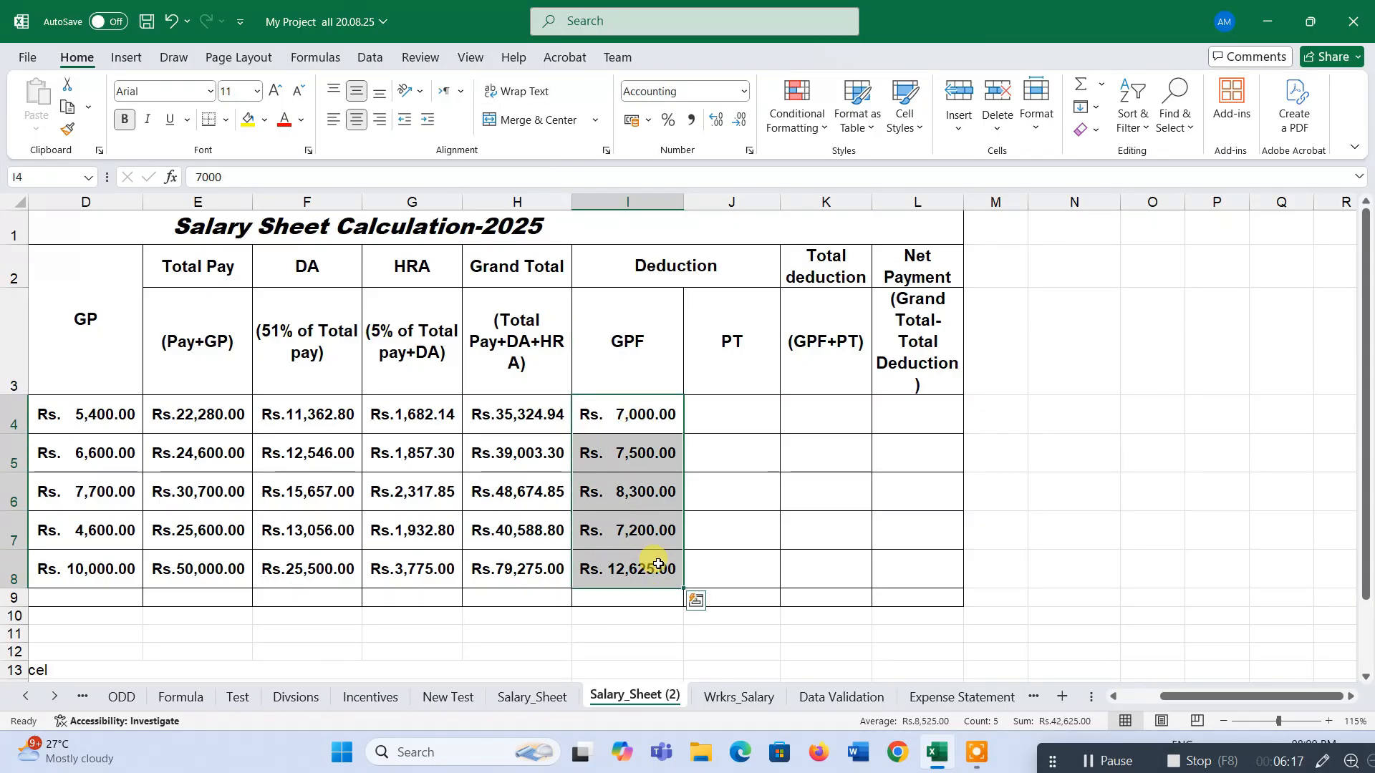
{"action": "scroll", "coordinate": [658, 564], "scroll_direction": "down", "scroll_amount": 2}
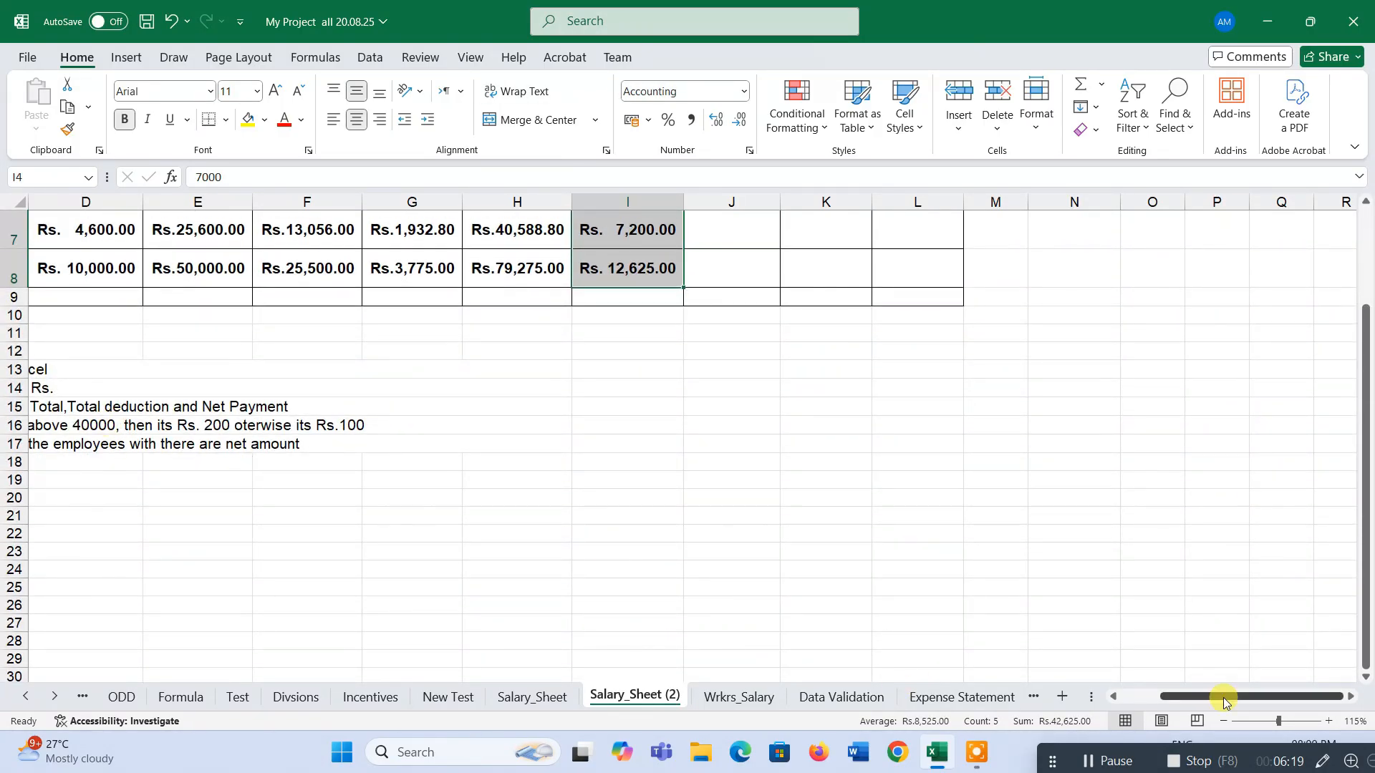
{"action": "left_click_drag", "start_coordinate": [1227, 699], "coordinate": [1186, 700]}
{"action": "left_click", "coordinate": [138, 408]}
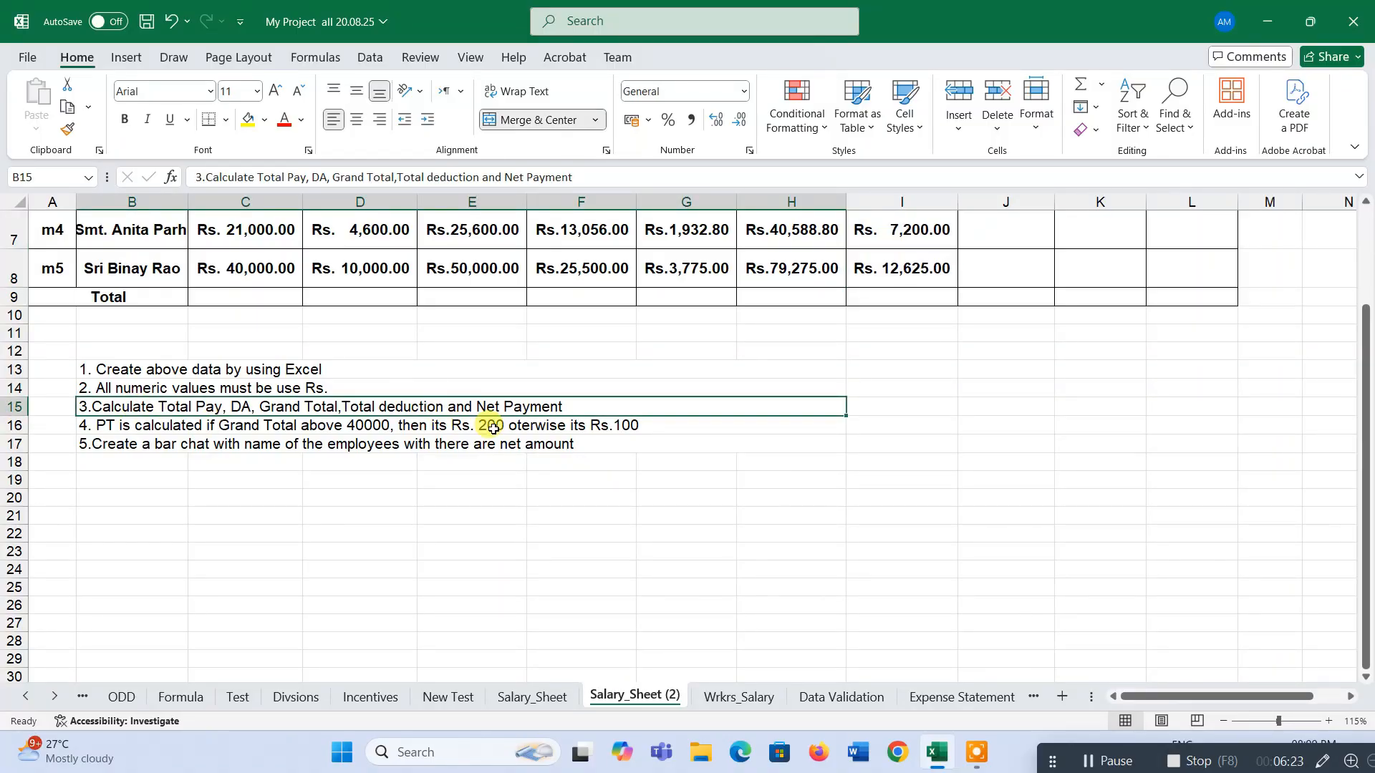
{"action": "scroll", "coordinate": [788, 383], "scroll_direction": "up", "scroll_amount": 2}
{"action": "scroll", "coordinate": [996, 393], "scroll_direction": "down", "scroll_amount": 1}
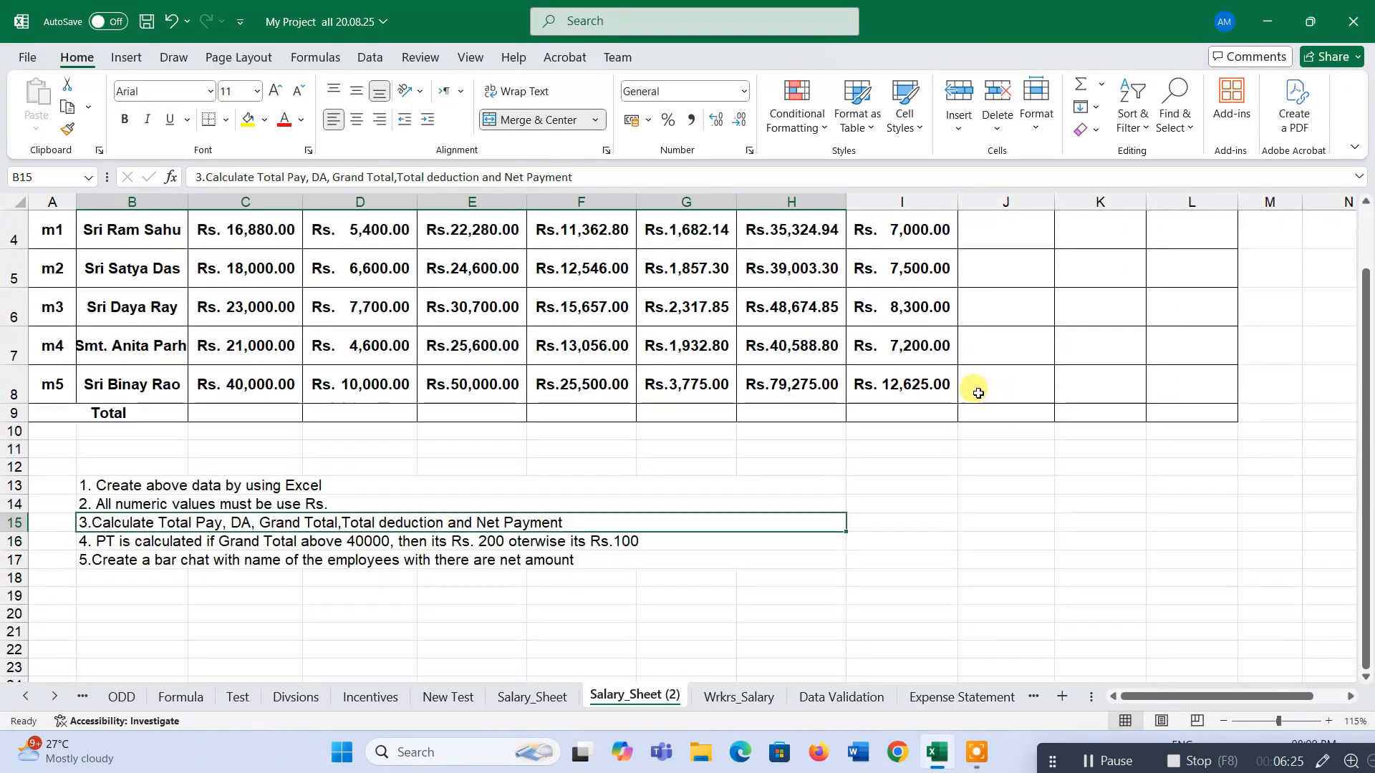
{"action": "scroll", "coordinate": [1003, 379], "scroll_direction": "up", "scroll_amount": 1}
{"action": "left_click", "coordinate": [1003, 414]}
{"action": "left_click", "coordinate": [1127, 409]}
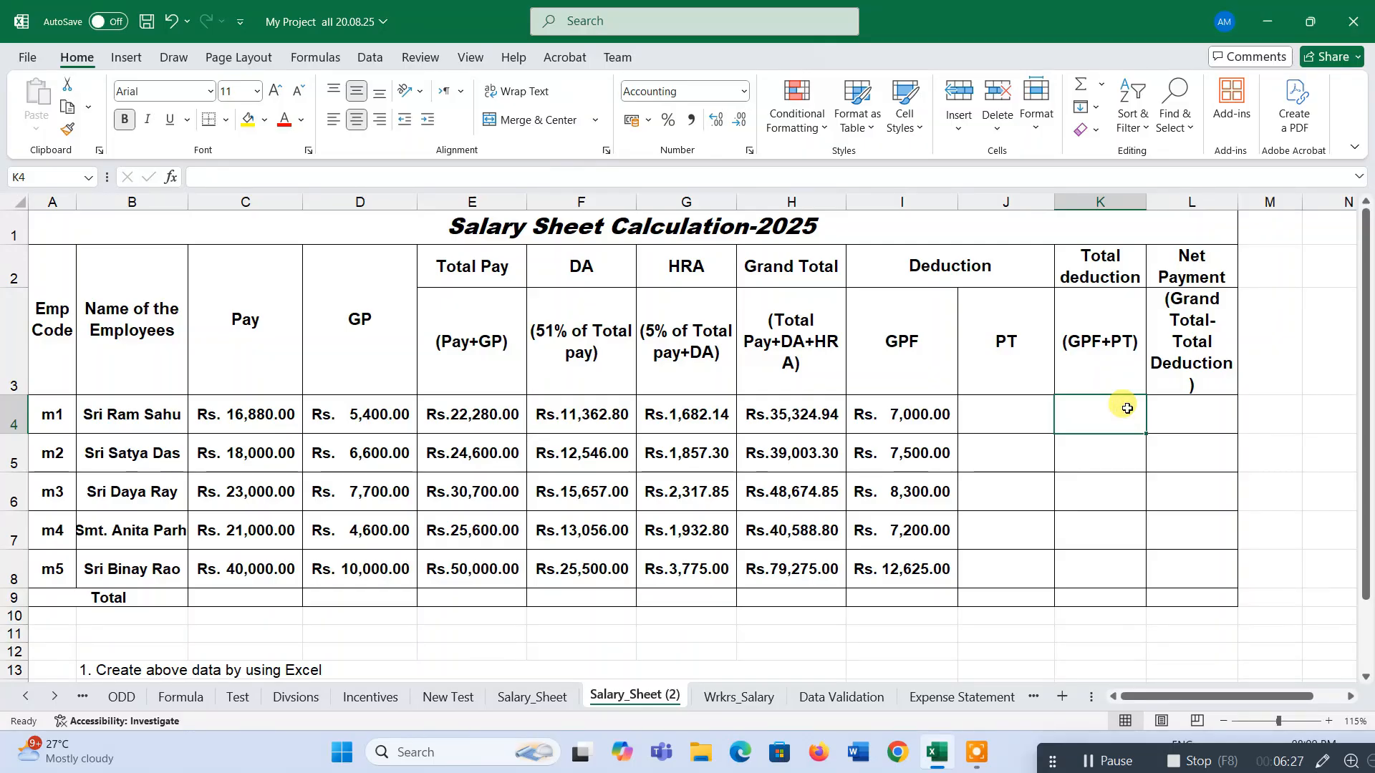
{"action": "scroll", "coordinate": [1127, 408], "scroll_direction": "down", "scroll_amount": 1}
{"action": "left_click", "coordinate": [1002, 233]}
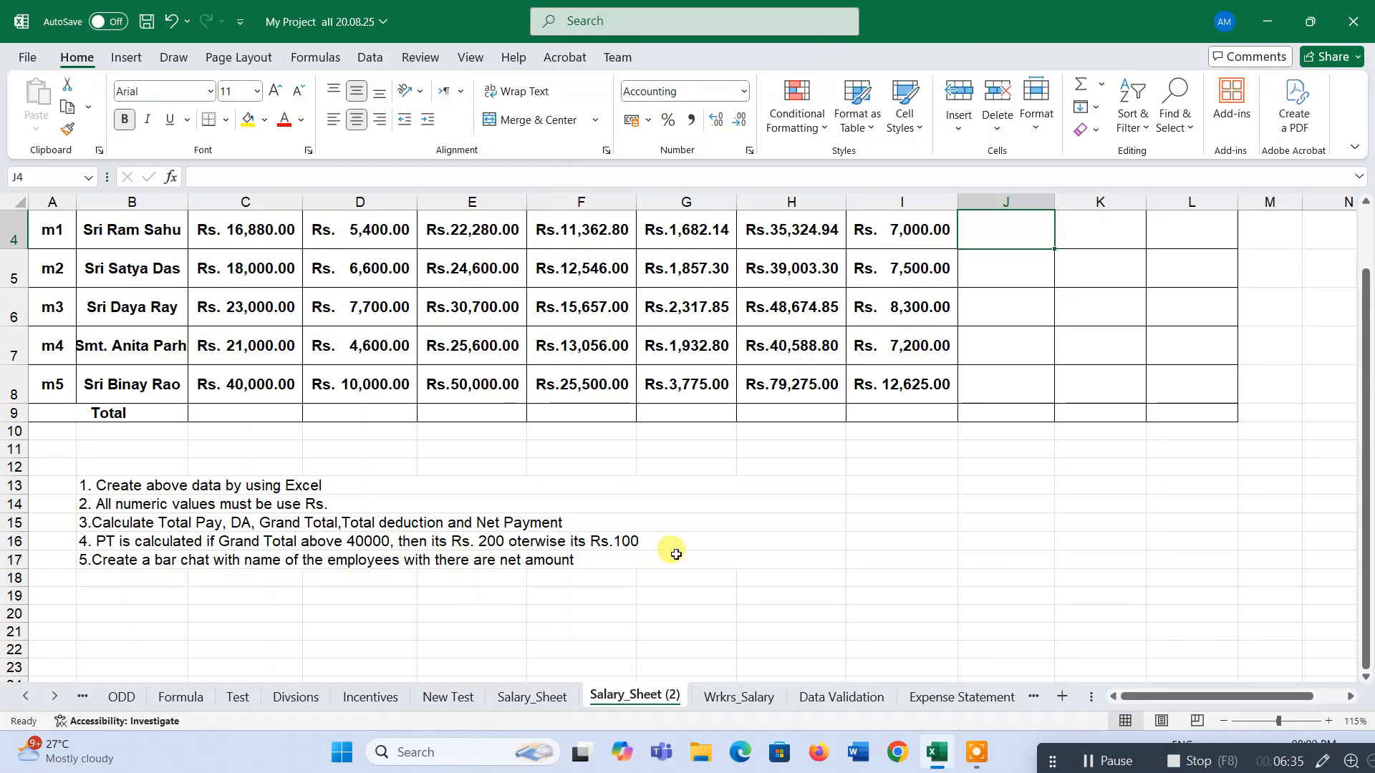
{"action": "scroll", "coordinate": [676, 554], "scroll_direction": "up", "scroll_amount": 3}
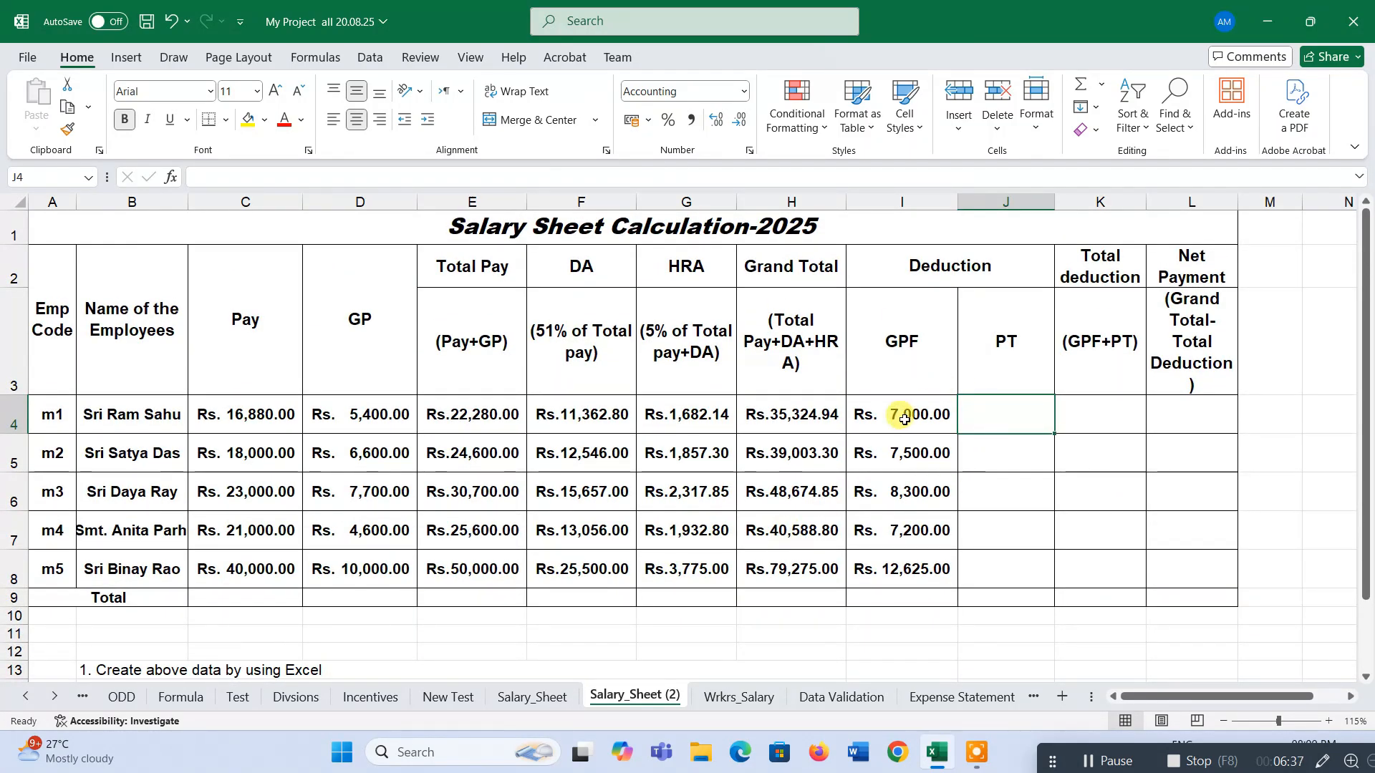
{"action": "left_click", "coordinate": [904, 419]}
{"action": "left_click", "coordinate": [782, 420]}
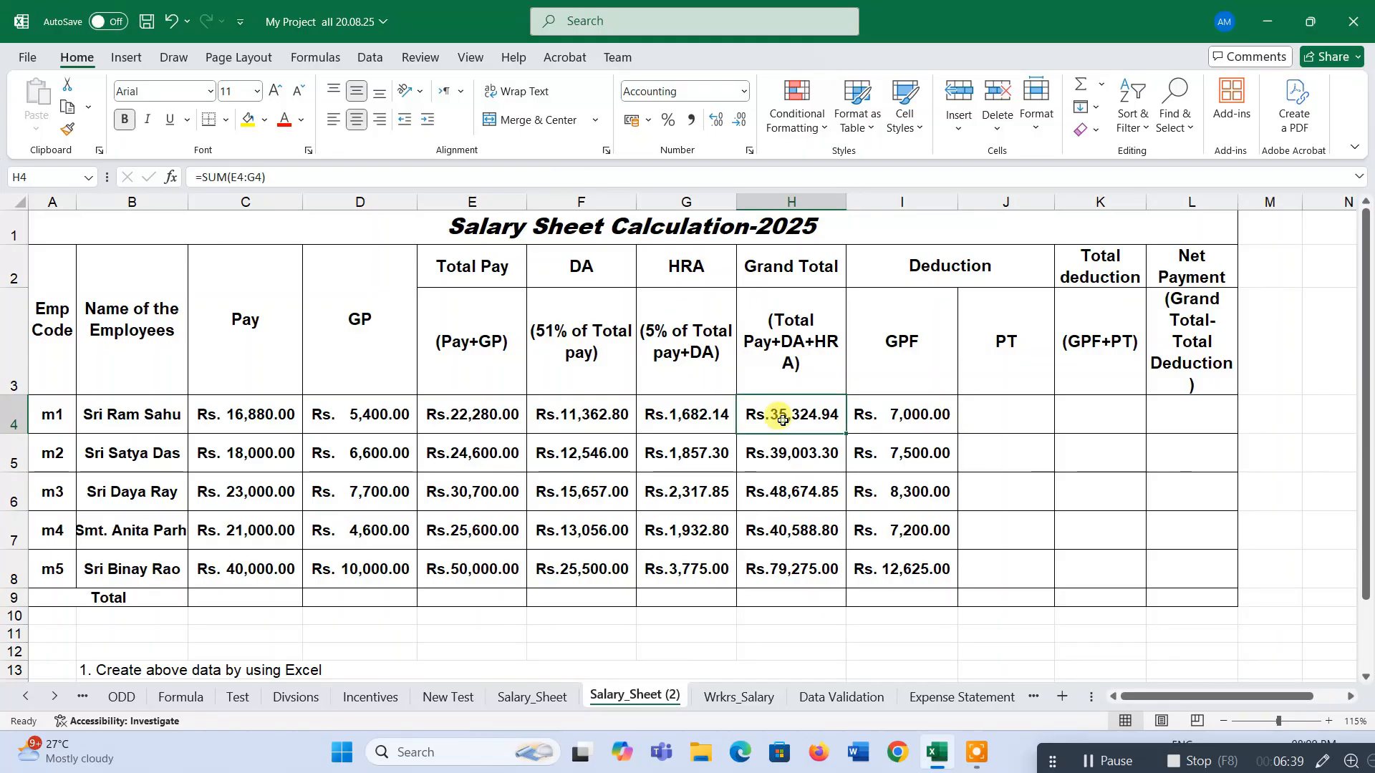
{"action": "left_click", "coordinate": [990, 417]}
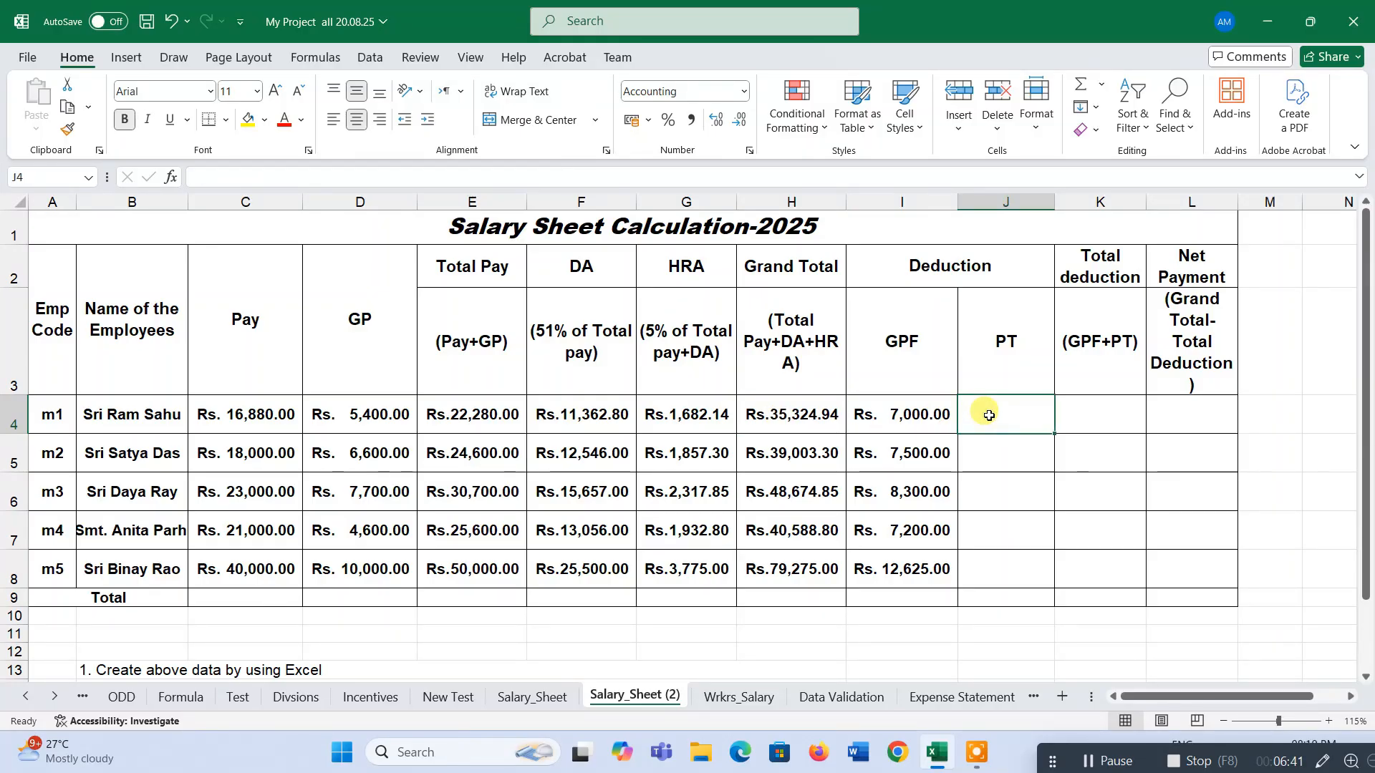
{"action": "scroll", "coordinate": [467, 573], "scroll_direction": "down", "scroll_amount": 3}
{"action": "left_click", "coordinate": [501, 331]}
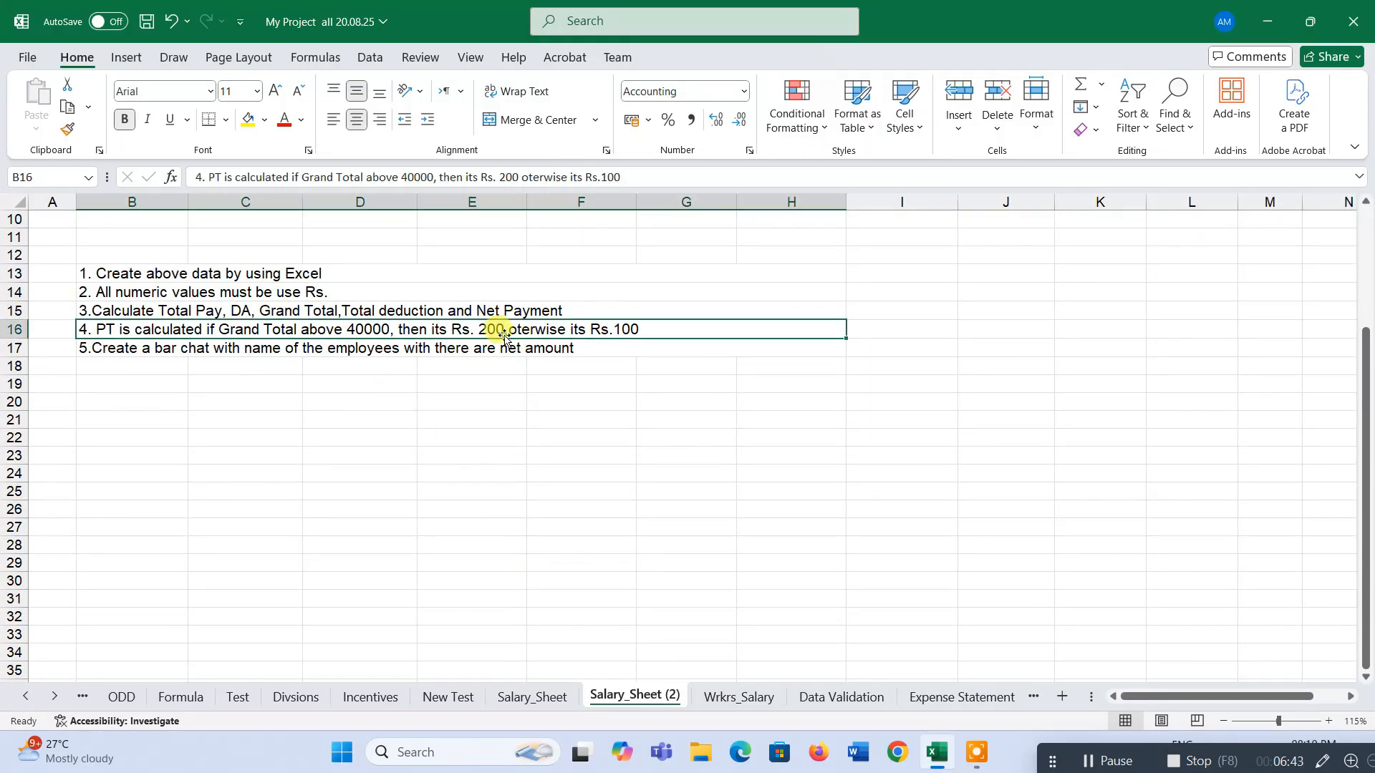
{"action": "scroll", "coordinate": [666, 380], "scroll_direction": "up", "scroll_amount": 3}
Enter the PT formula =IF(H4>40000,200,100) in J4, charging 200 above a 40000 Grand Total and 100 otherwise.
{"action": "left_click", "coordinate": [1010, 410]}
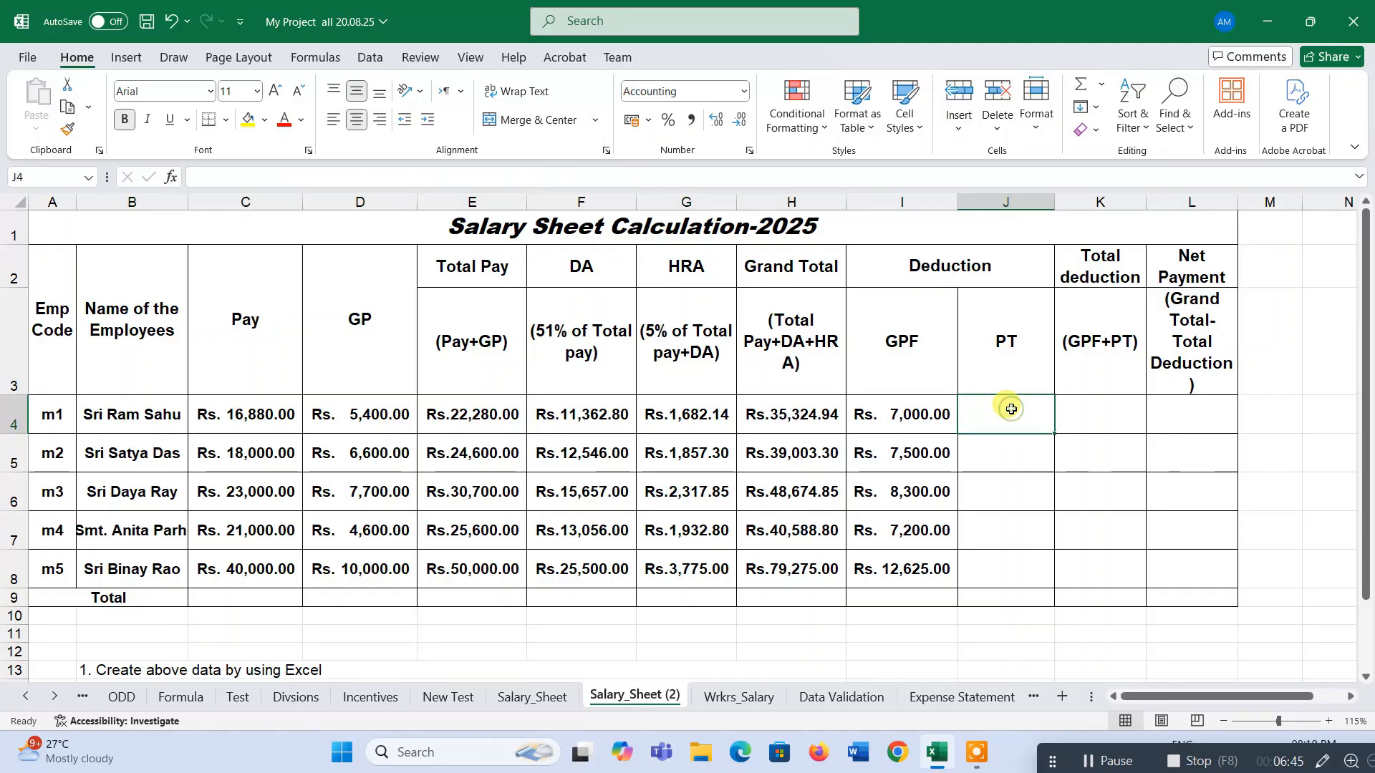
{"action": "type", "text": "=if"}
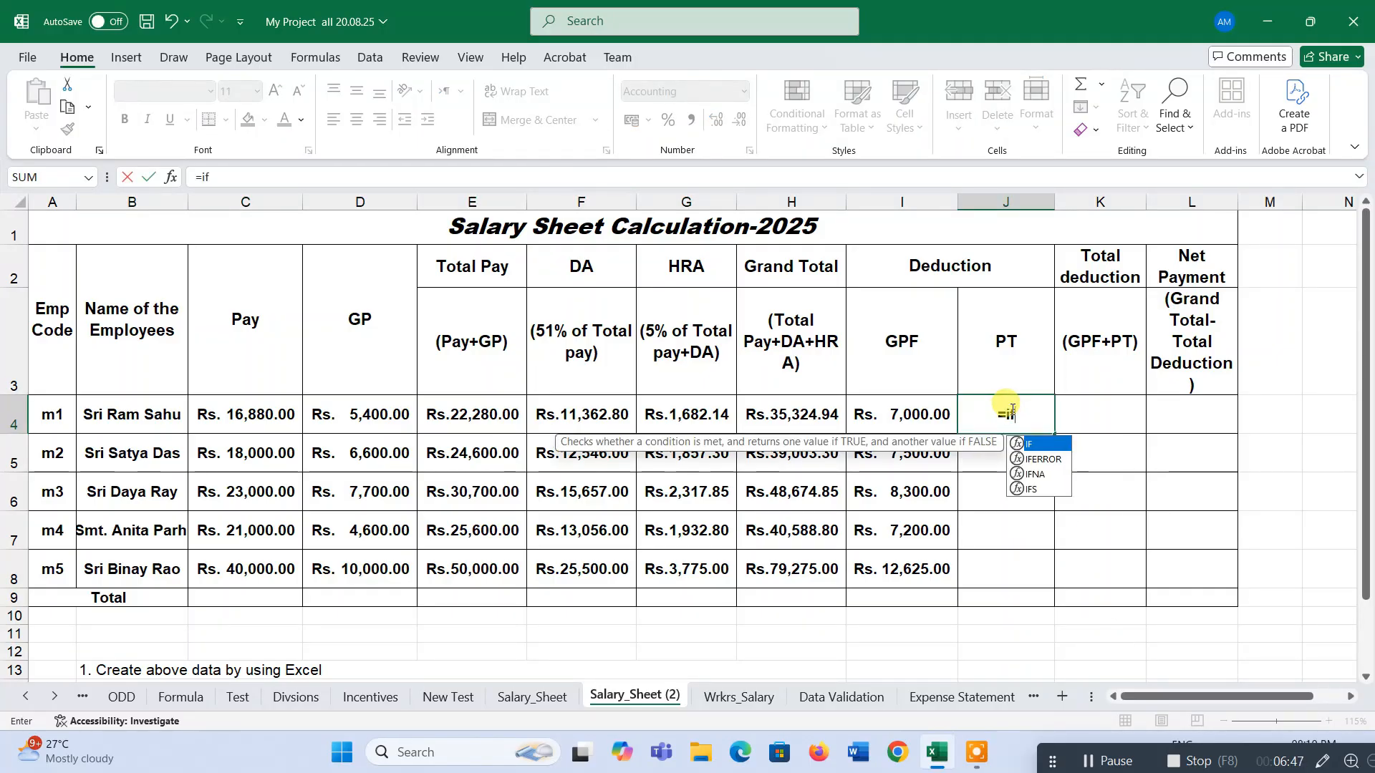
{"action": "type", "text": "("}
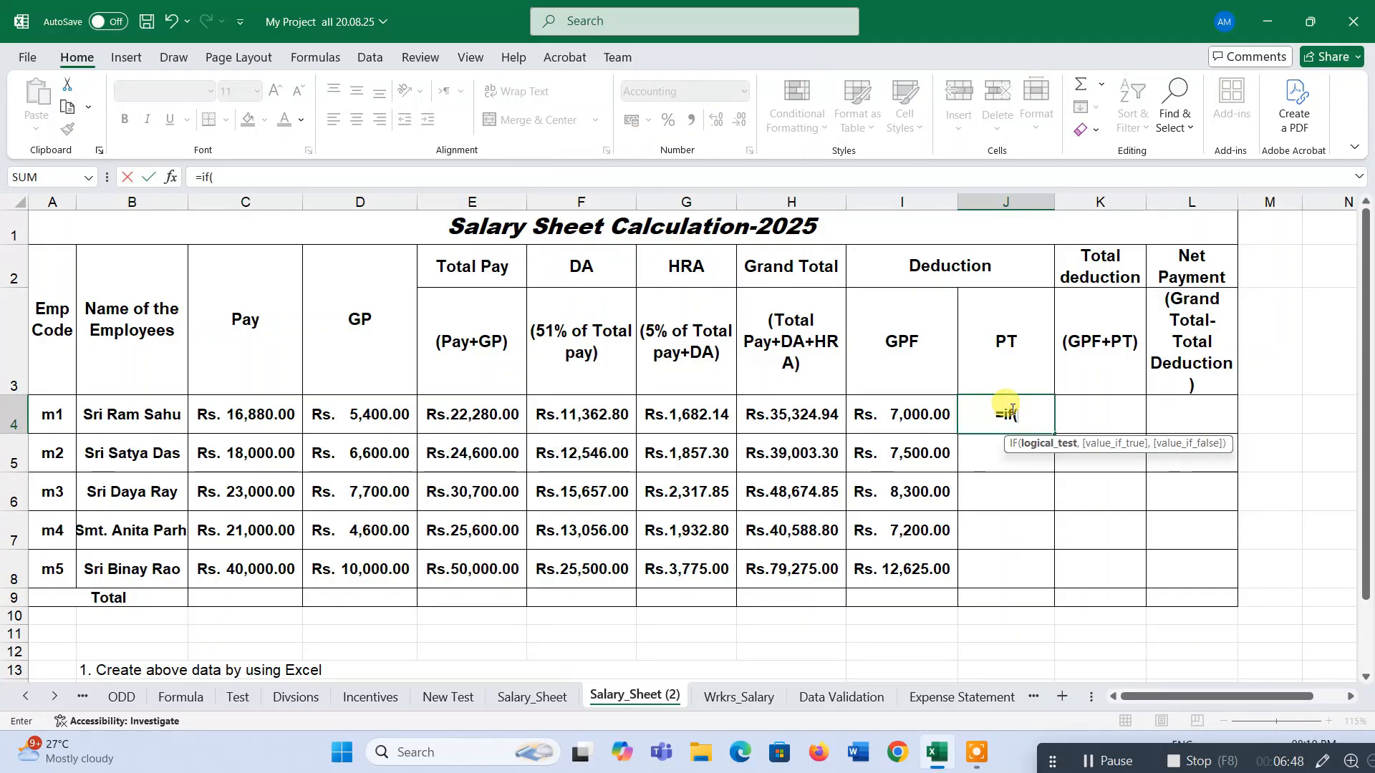
{"action": "left_click", "coordinate": [789, 430]}
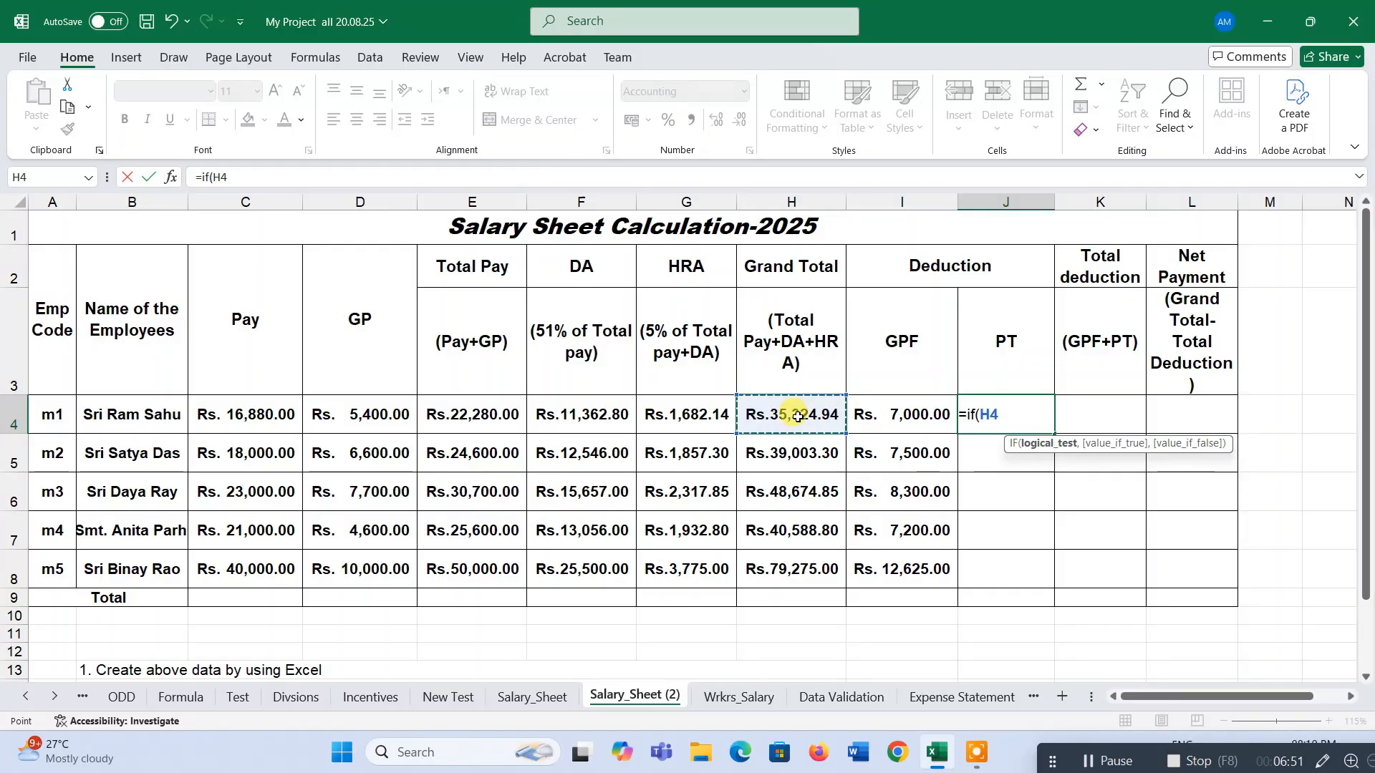
{"action": "type", "text": ">40000"}
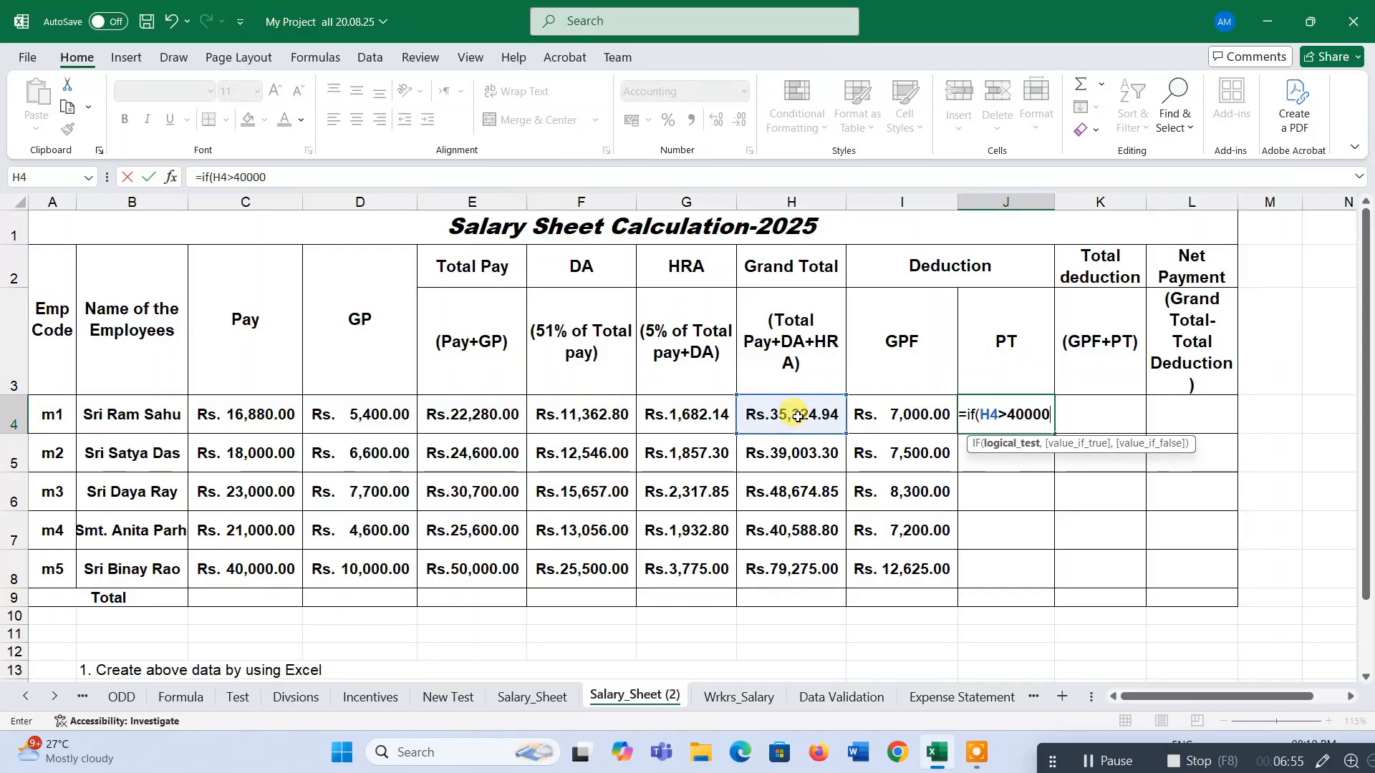
{"action": "type", "text": ",200,1"}
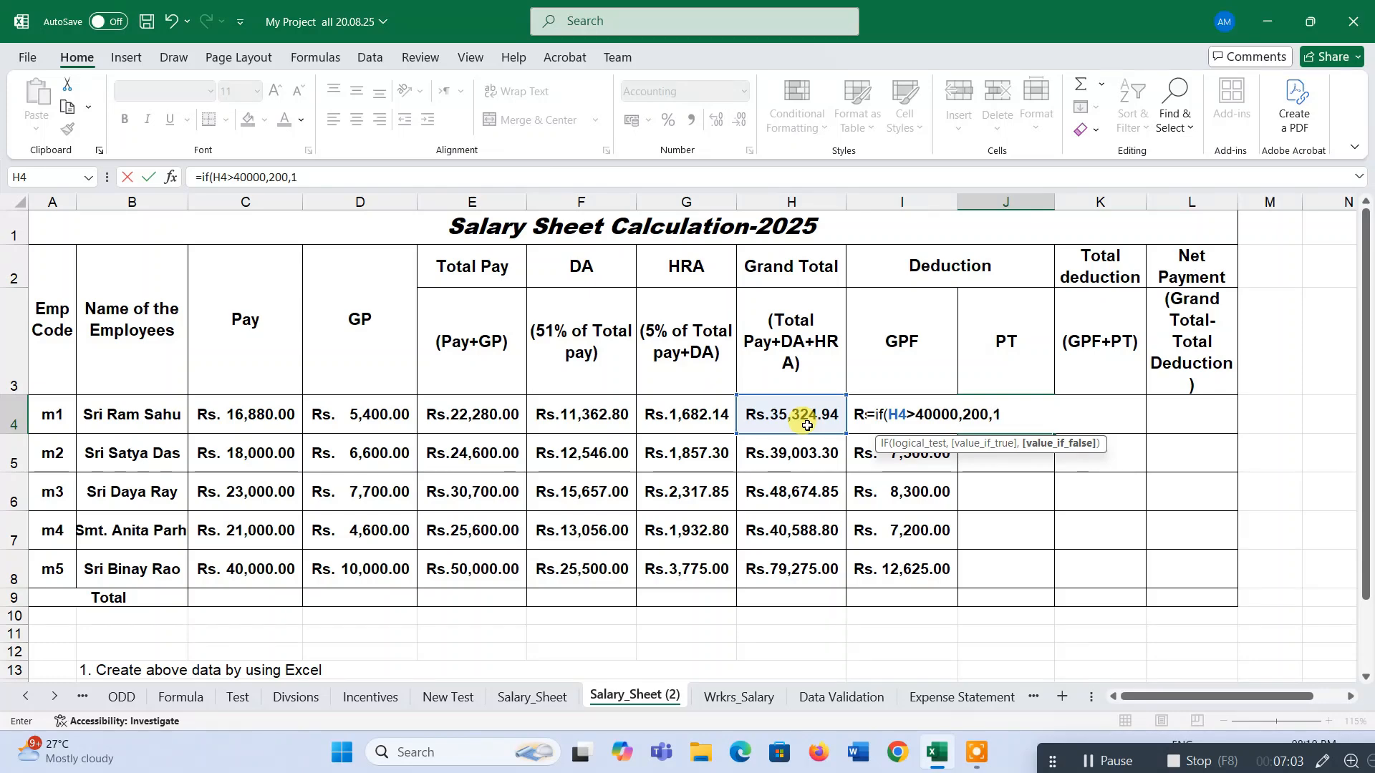
{"action": "type", "text": ")"}
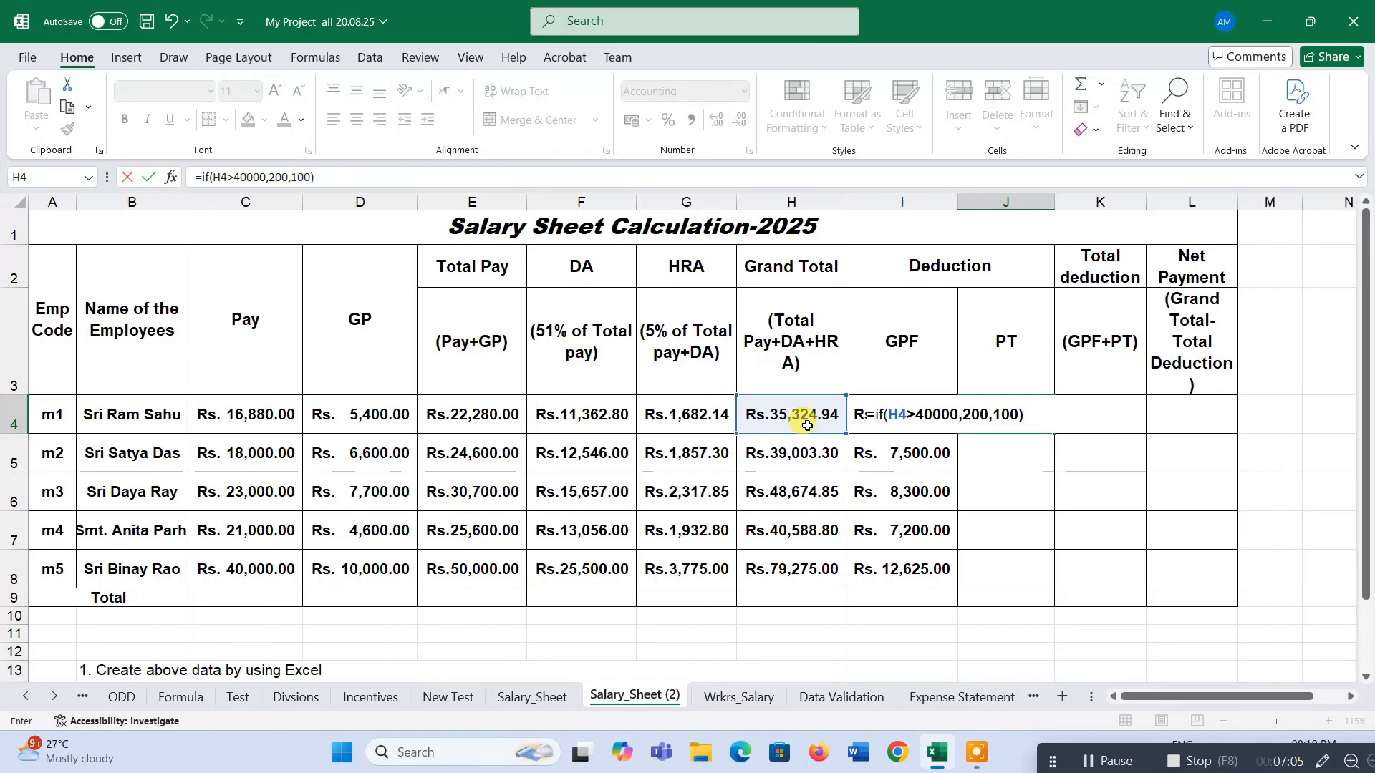
{"action": "key", "text": "Return"}
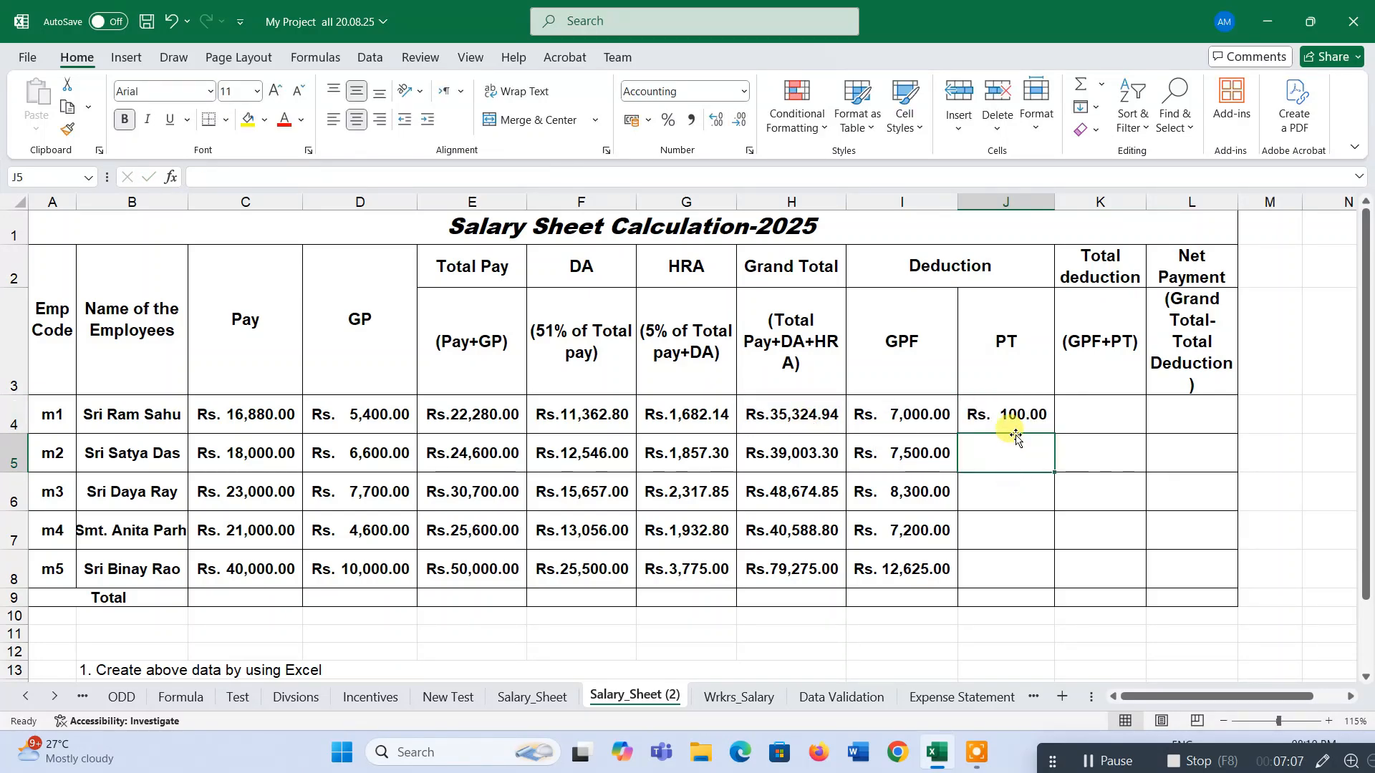
Fill the PT formula down through row 8 and compare the formulas in H4 and J4.
{"action": "left_click", "coordinate": [1012, 414]}
{"action": "left_click_drag", "start_coordinate": [1056, 436], "coordinate": [1057, 583]}
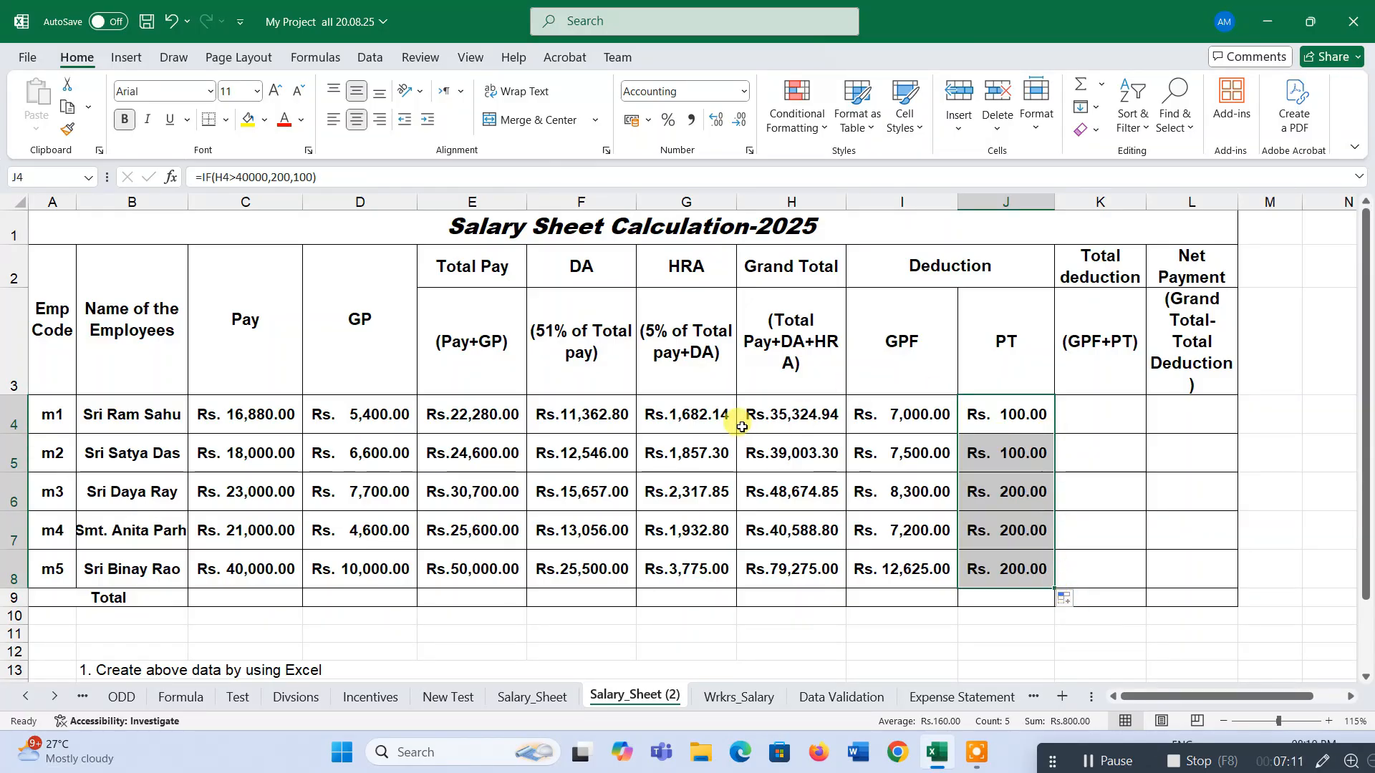
{"action": "left_click", "coordinate": [783, 413]}
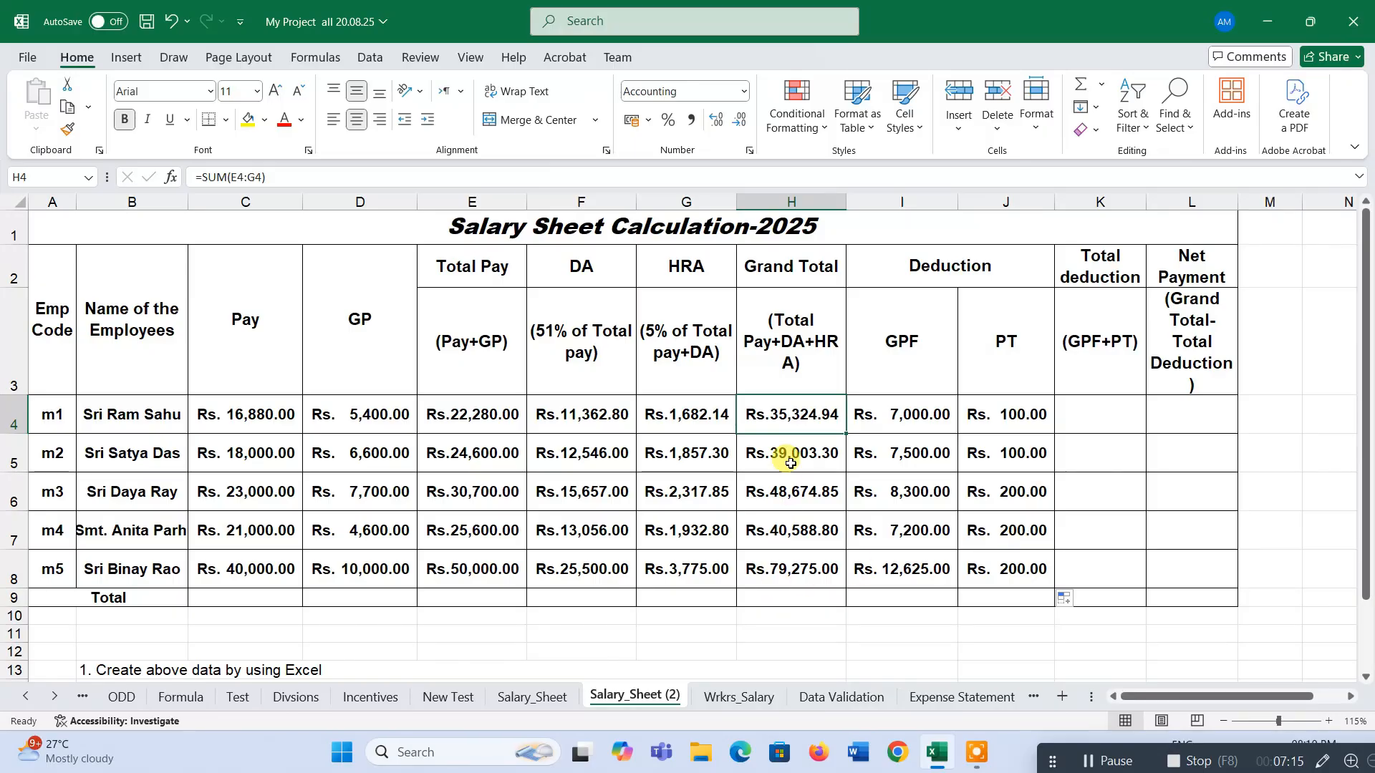
{"action": "left_click", "coordinate": [1040, 412]}
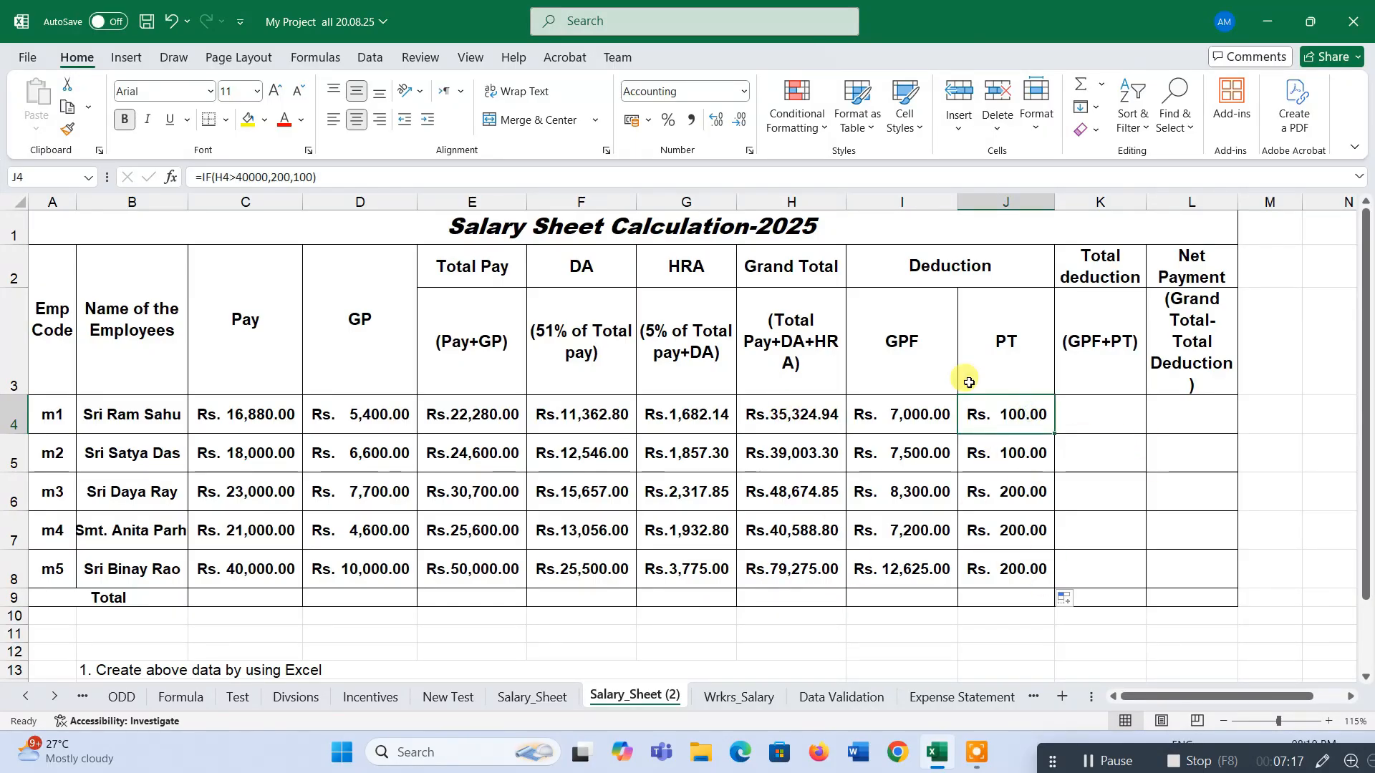
Correct "there" to "their" in the bar chart instruction in B17.
{"action": "scroll", "coordinate": [992, 423], "scroll_direction": "down", "scroll_amount": 2}
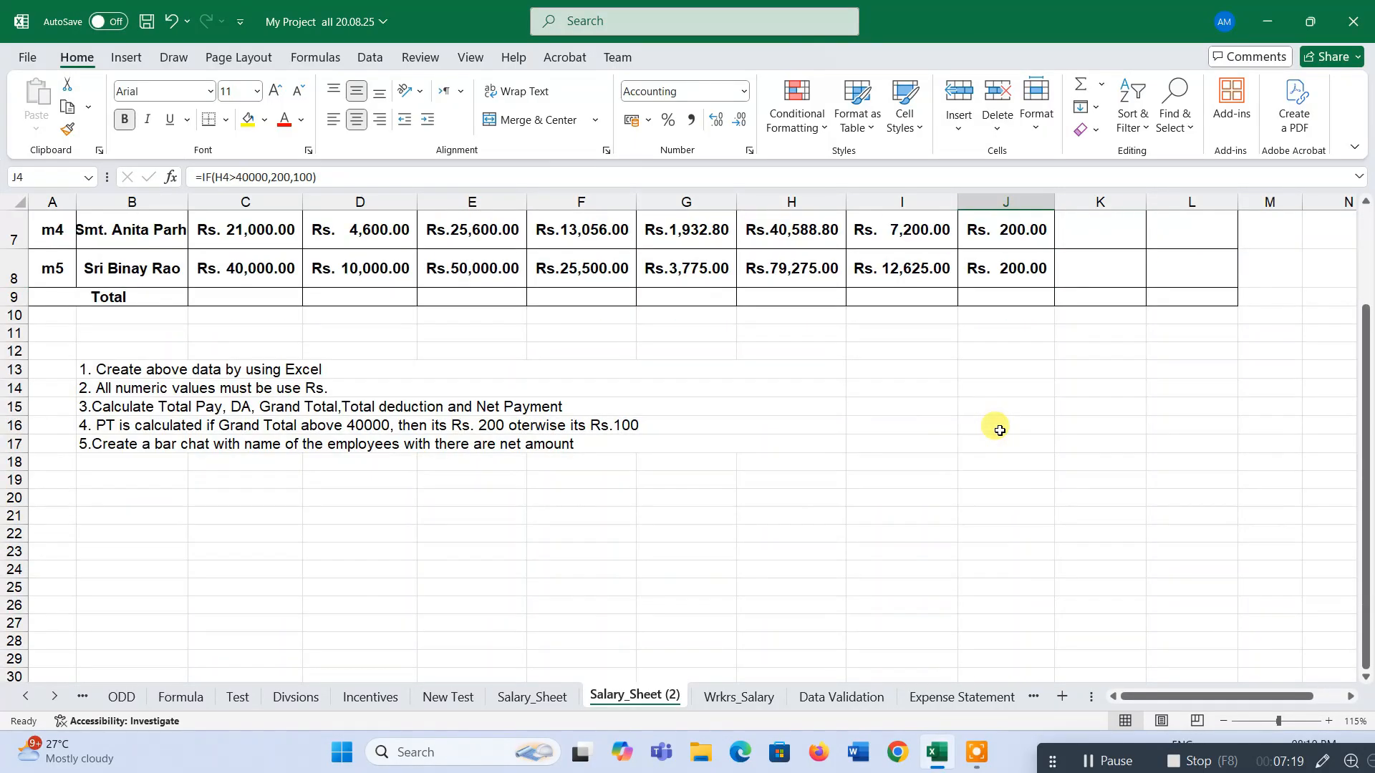
{"action": "scroll", "coordinate": [998, 423], "scroll_direction": "up", "scroll_amount": 2}
{"action": "left_click", "coordinate": [1072, 415]}
{"action": "scroll", "coordinate": [789, 493], "scroll_direction": "down", "scroll_amount": 2}
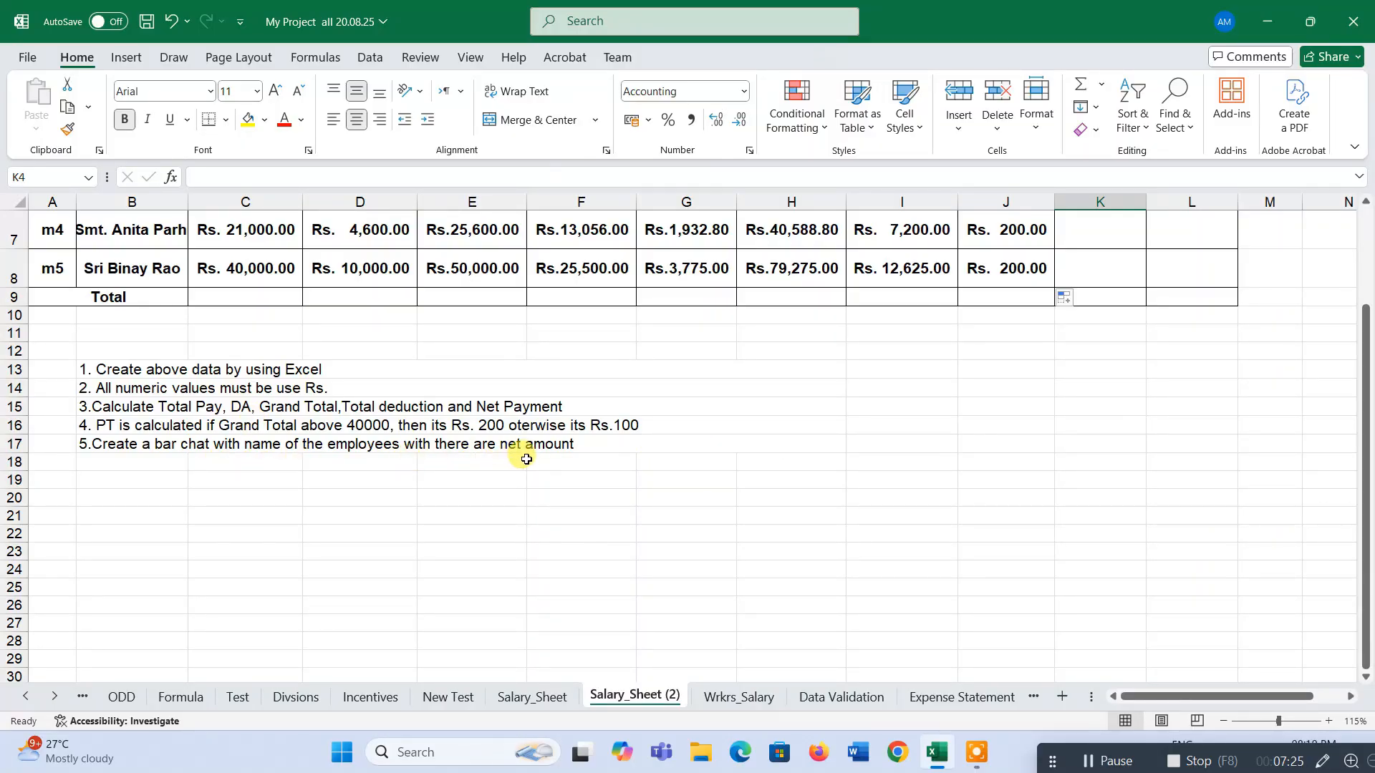
{"action": "double_click", "coordinate": [455, 446]}
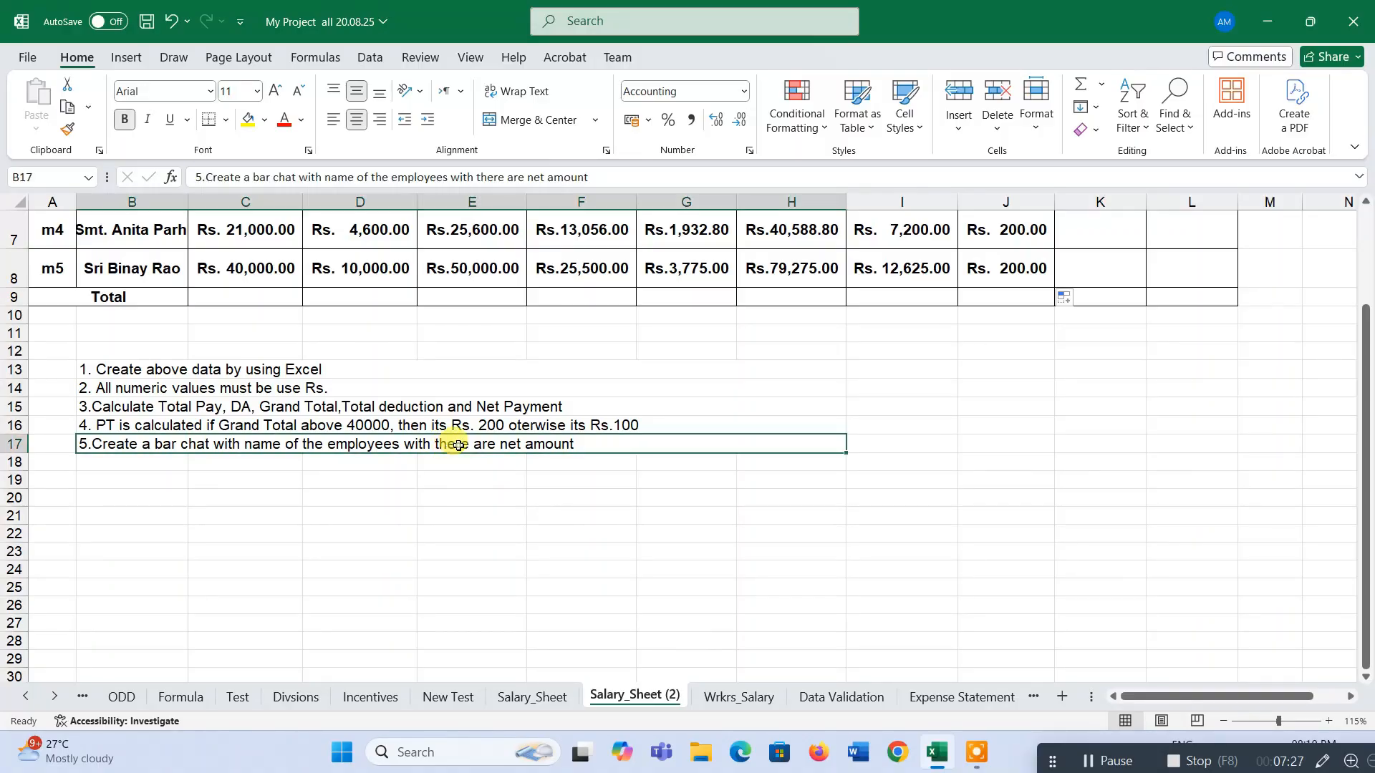
{"action": "key", "text": "BackSpace"}
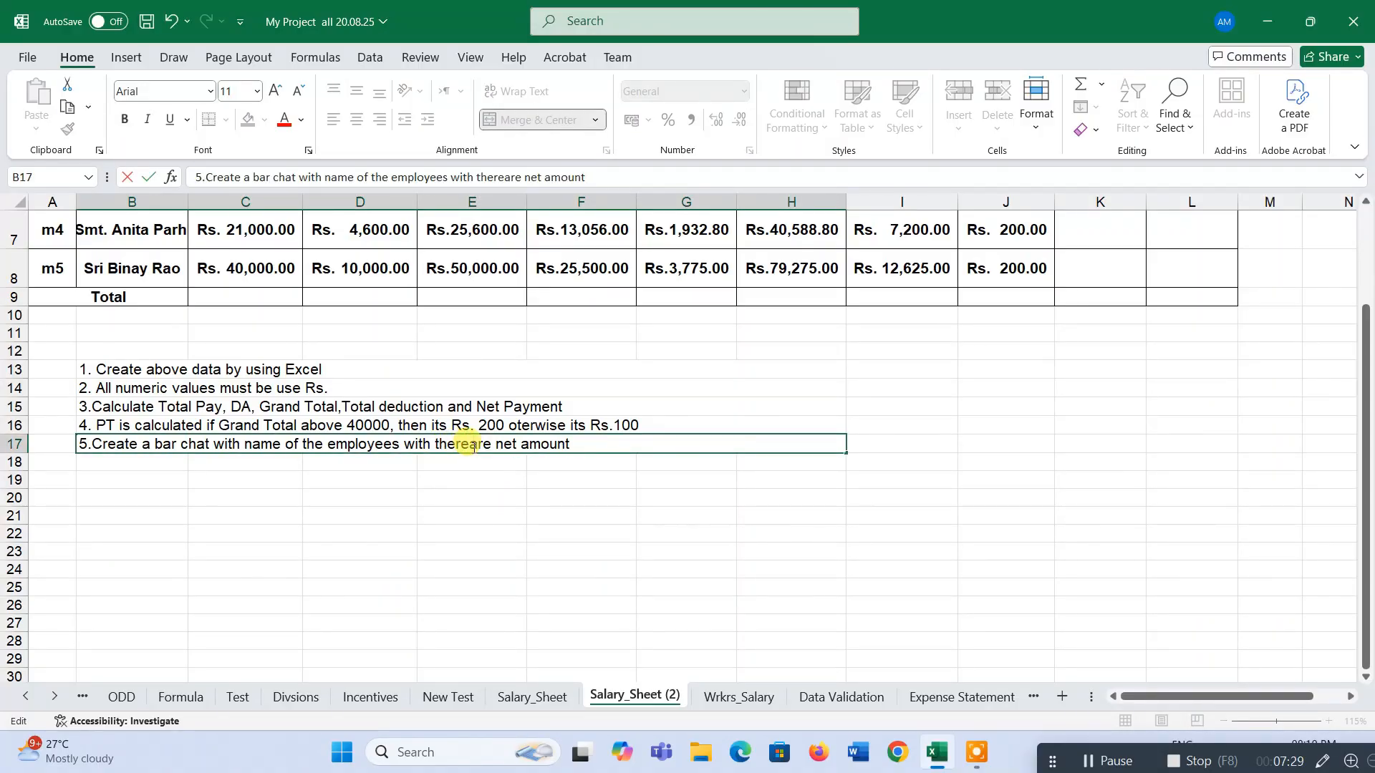
{"action": "key", "text": "BackSpace"}
{"action": "type", "text": "ir"}
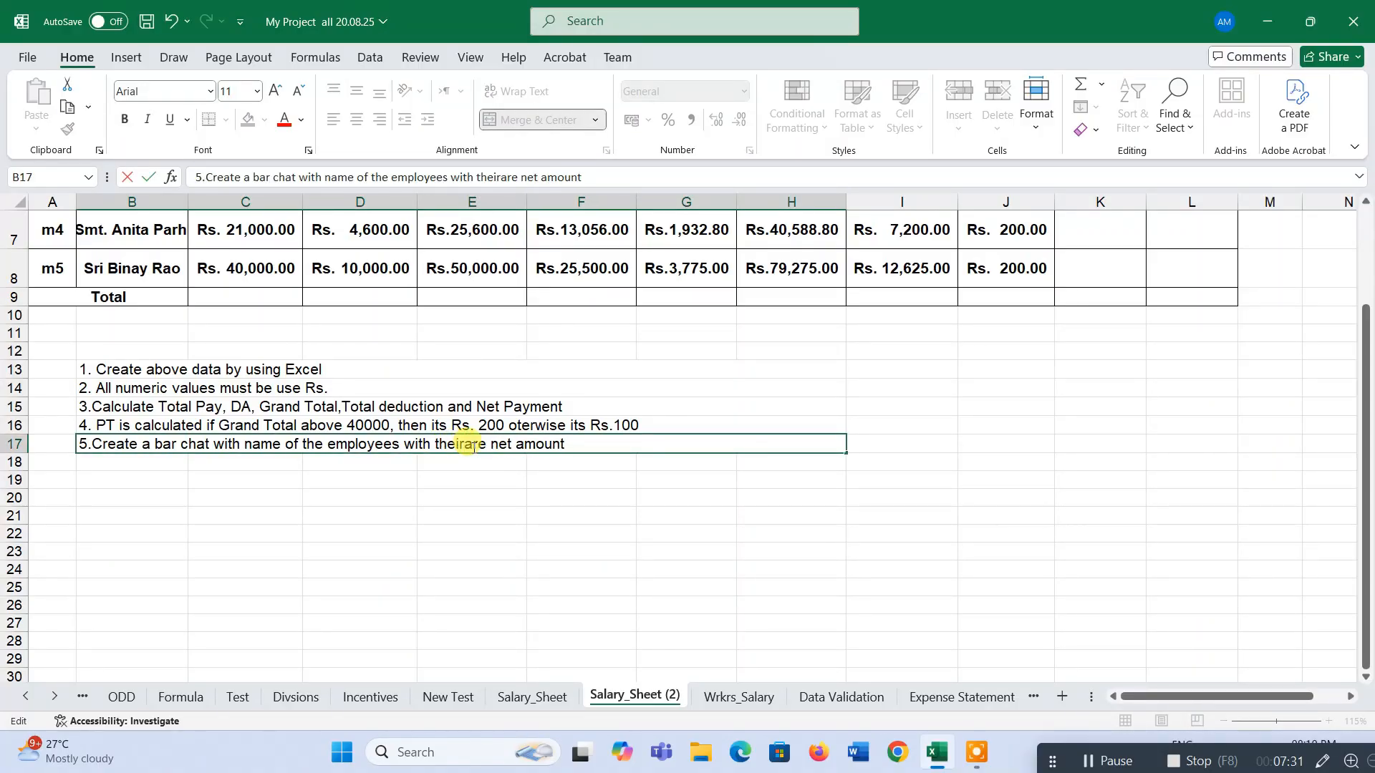
{"action": "left_click", "coordinate": [602, 487]}
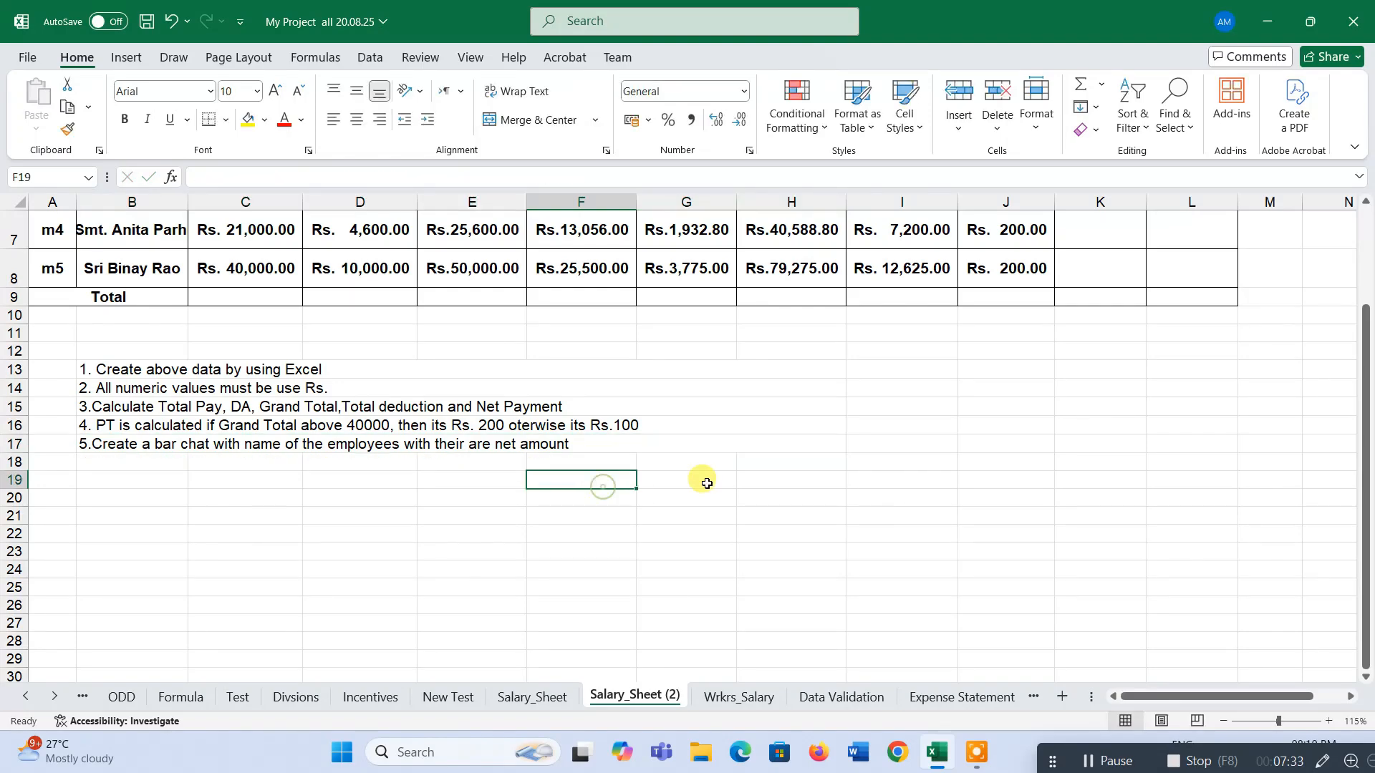
AutoSum GPF and PT across rows 4 to 8 into the Total deduction column and autofit column K.
{"action": "scroll", "coordinate": [703, 479], "scroll_direction": "up", "scroll_amount": 2}
{"action": "scroll", "coordinate": [672, 482], "scroll_direction": "down", "scroll_amount": 1}
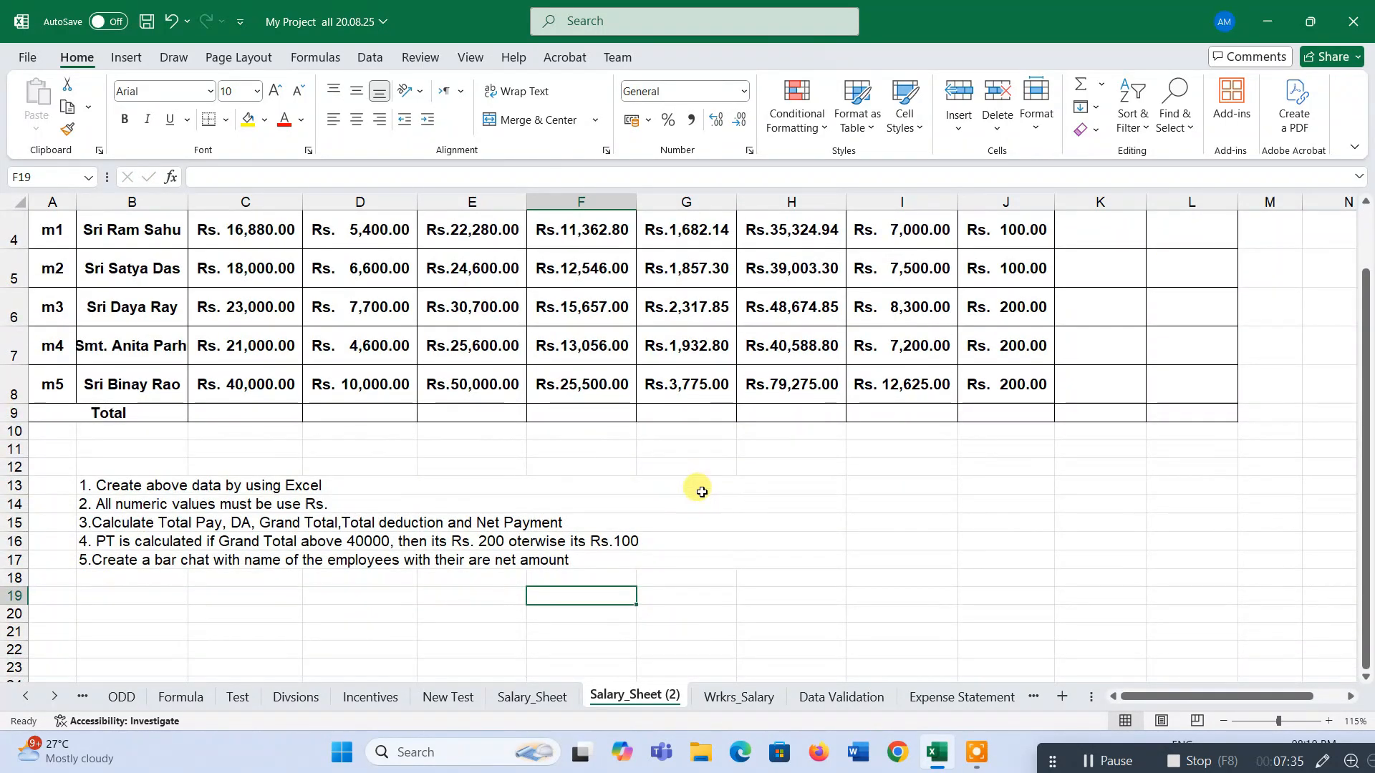
{"action": "scroll", "coordinate": [828, 454], "scroll_direction": "up", "scroll_amount": 1}
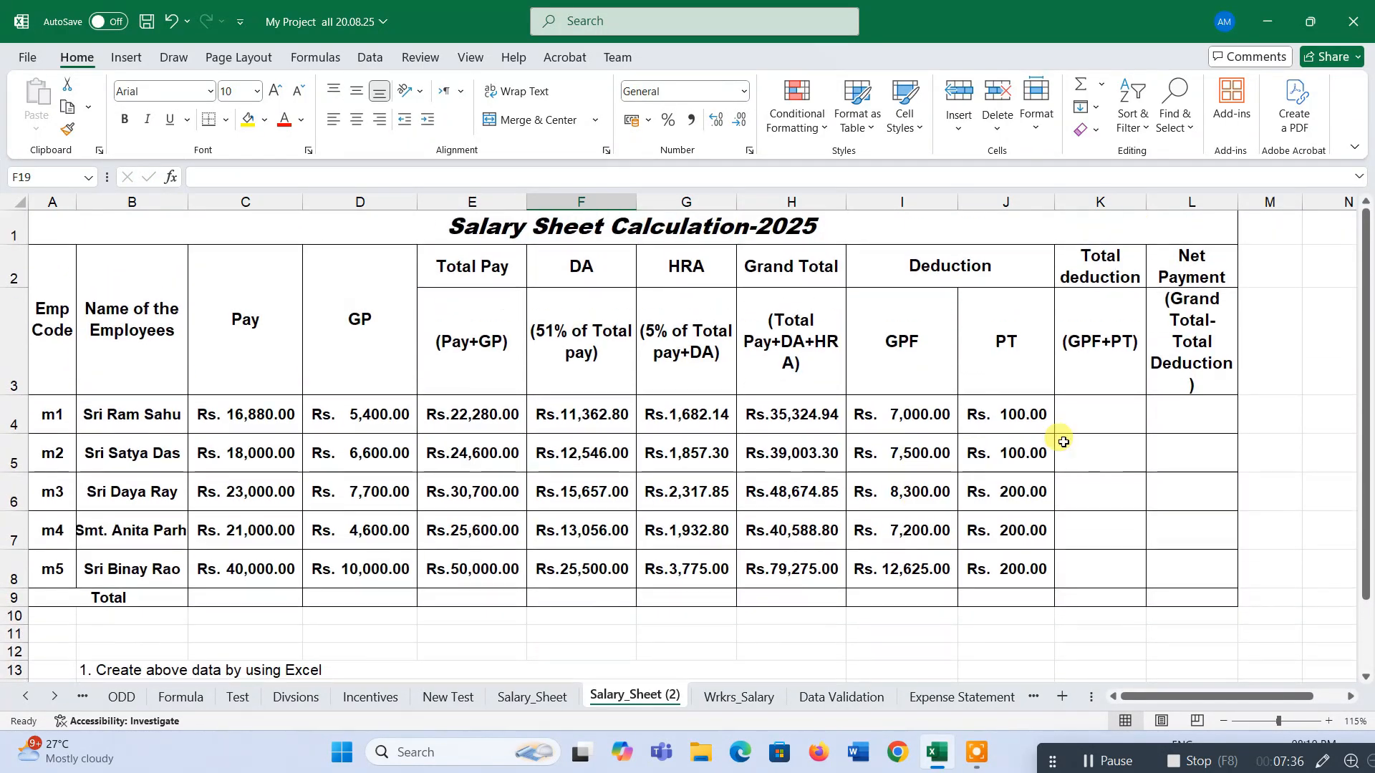
{"action": "left_click", "coordinate": [1200, 406]}
{"action": "left_click", "coordinate": [1103, 323]}
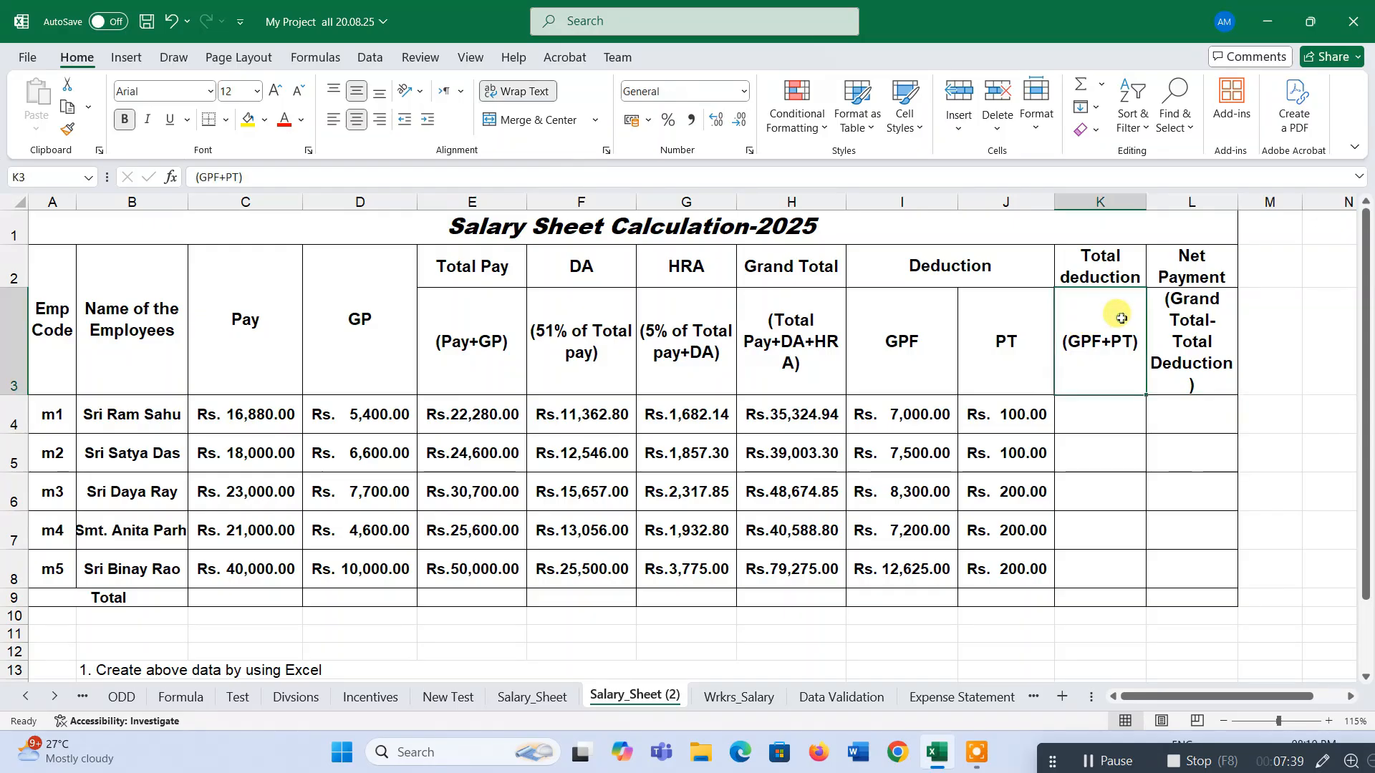
{"action": "left_click", "coordinate": [1099, 416]}
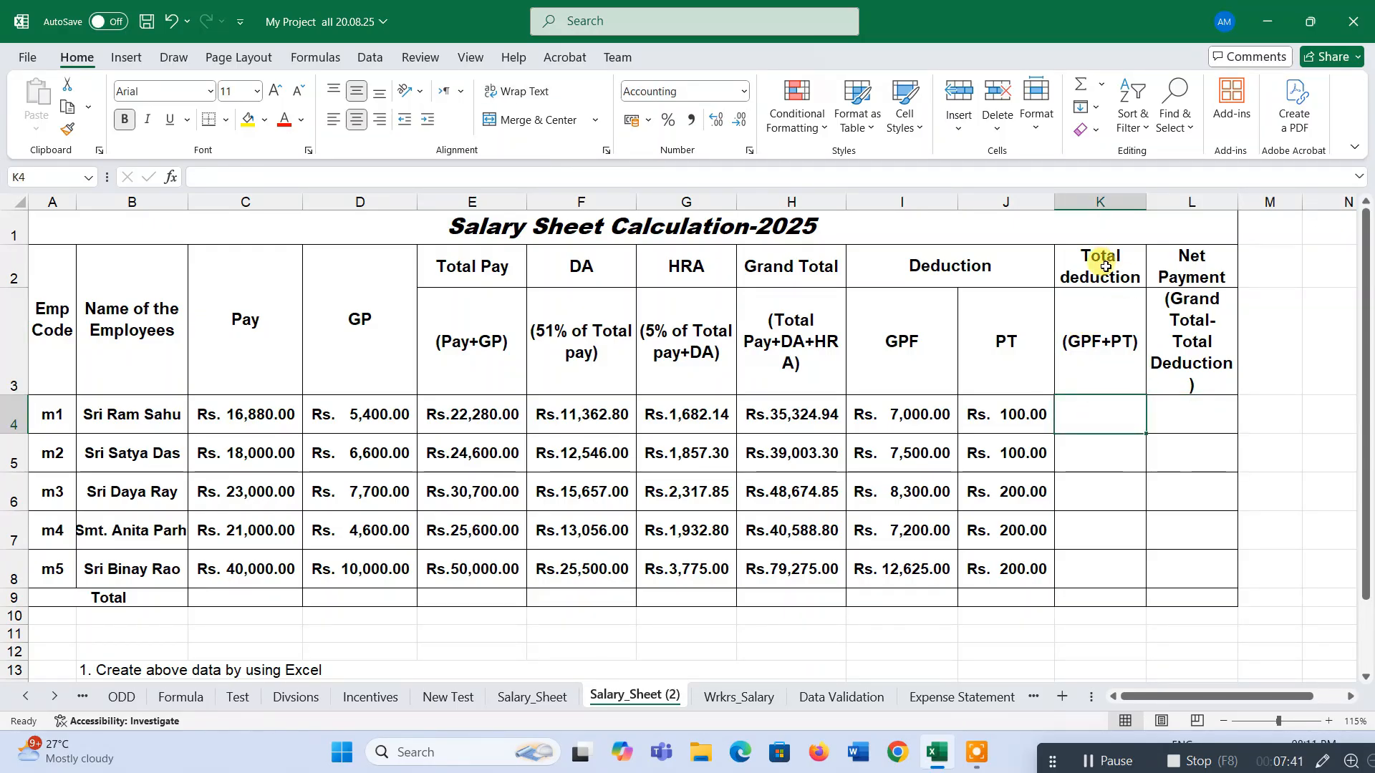
{"action": "left_click_drag", "start_coordinate": [903, 415], "coordinate": [1093, 561]}
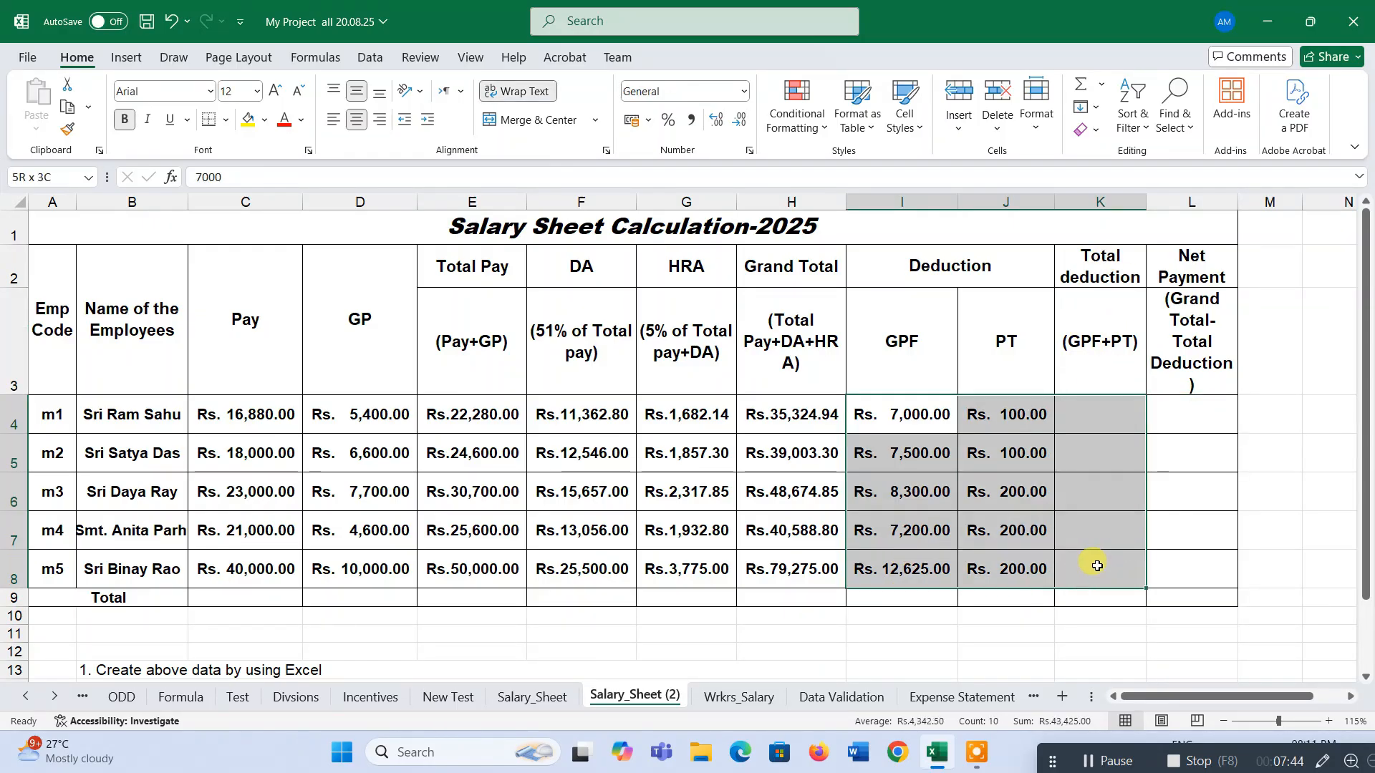
{"action": "left_click", "coordinate": [1075, 83]}
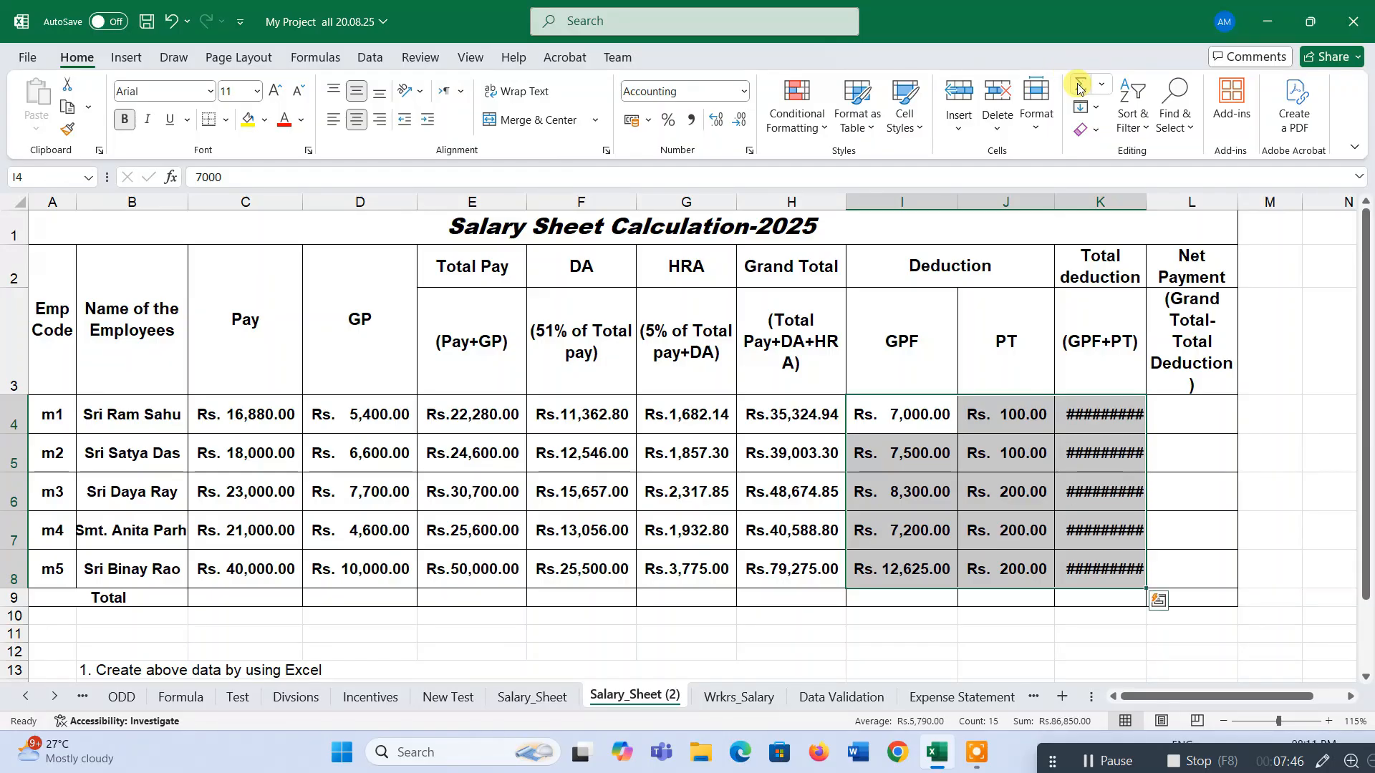
{"action": "double_click", "coordinate": [1146, 202]}
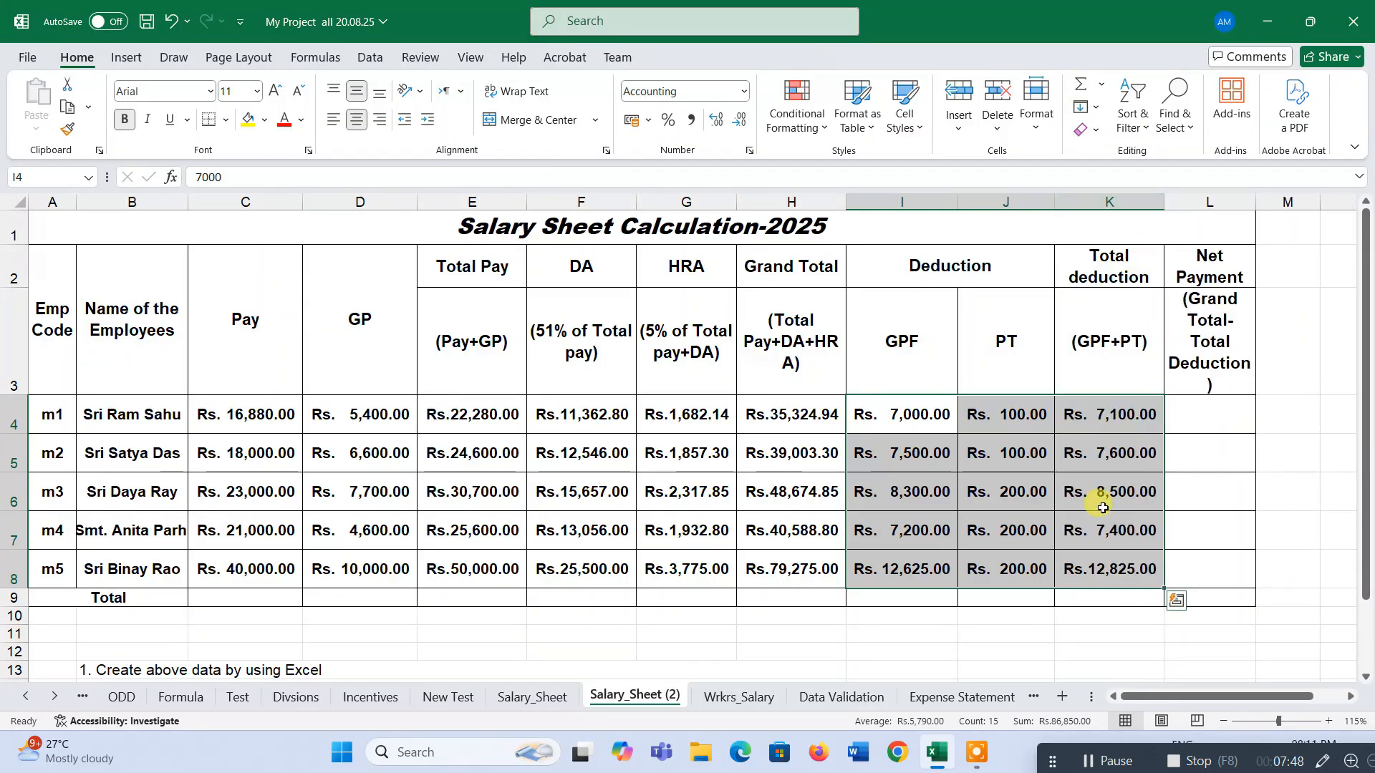
{"action": "left_click", "coordinate": [1103, 422]}
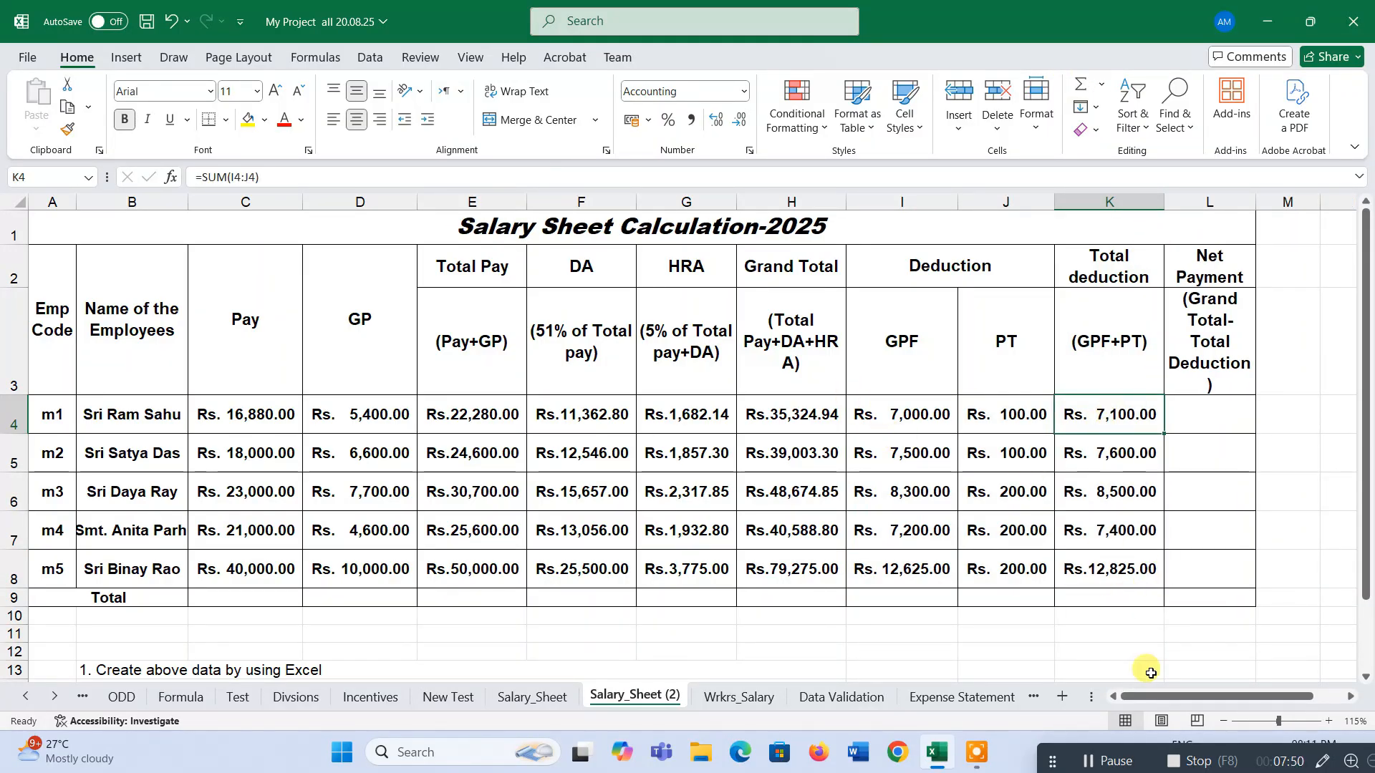
Enter the Net Payment formula =H4-K4 in L4, subtracting Total deduction from Grand Total.
{"action": "left_click_drag", "start_coordinate": [1166, 696], "coordinate": [1197, 697]}
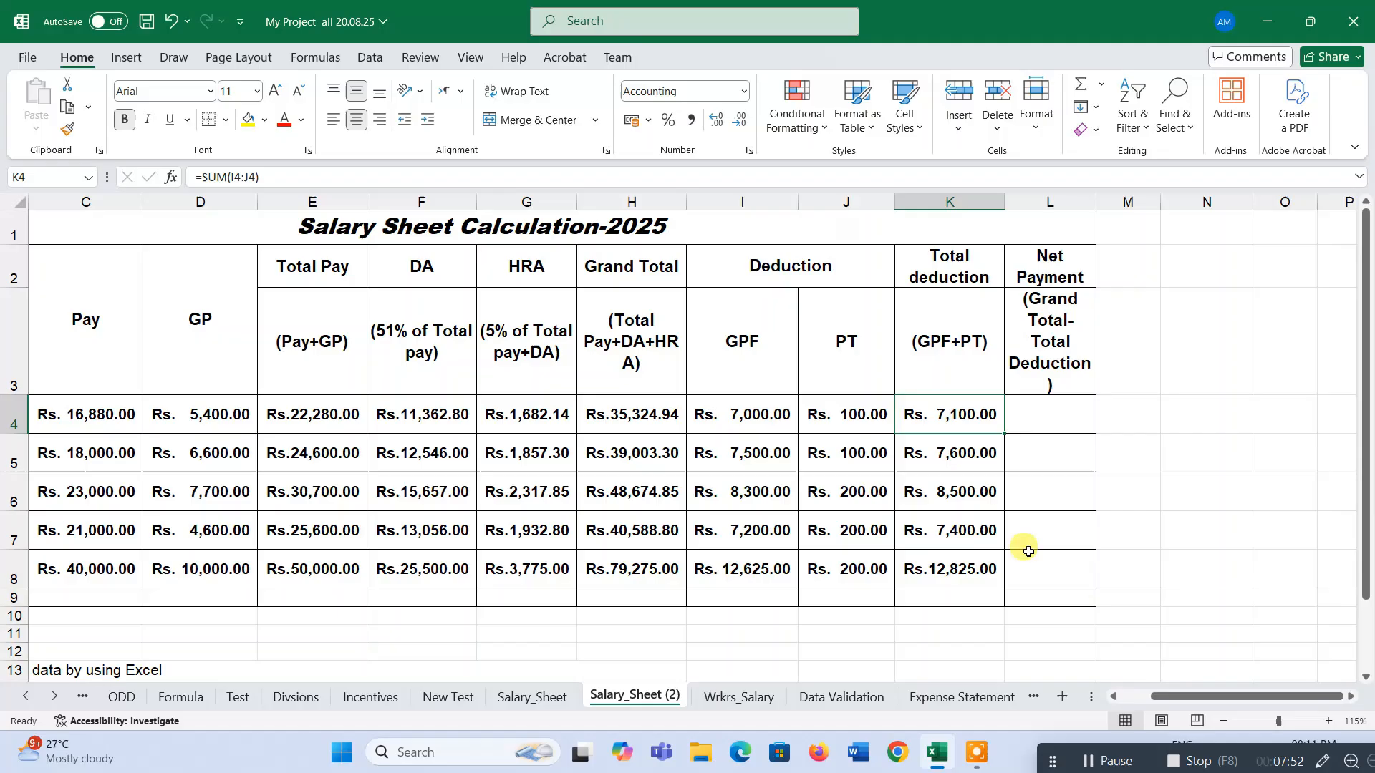
{"action": "left_click", "coordinate": [945, 340]}
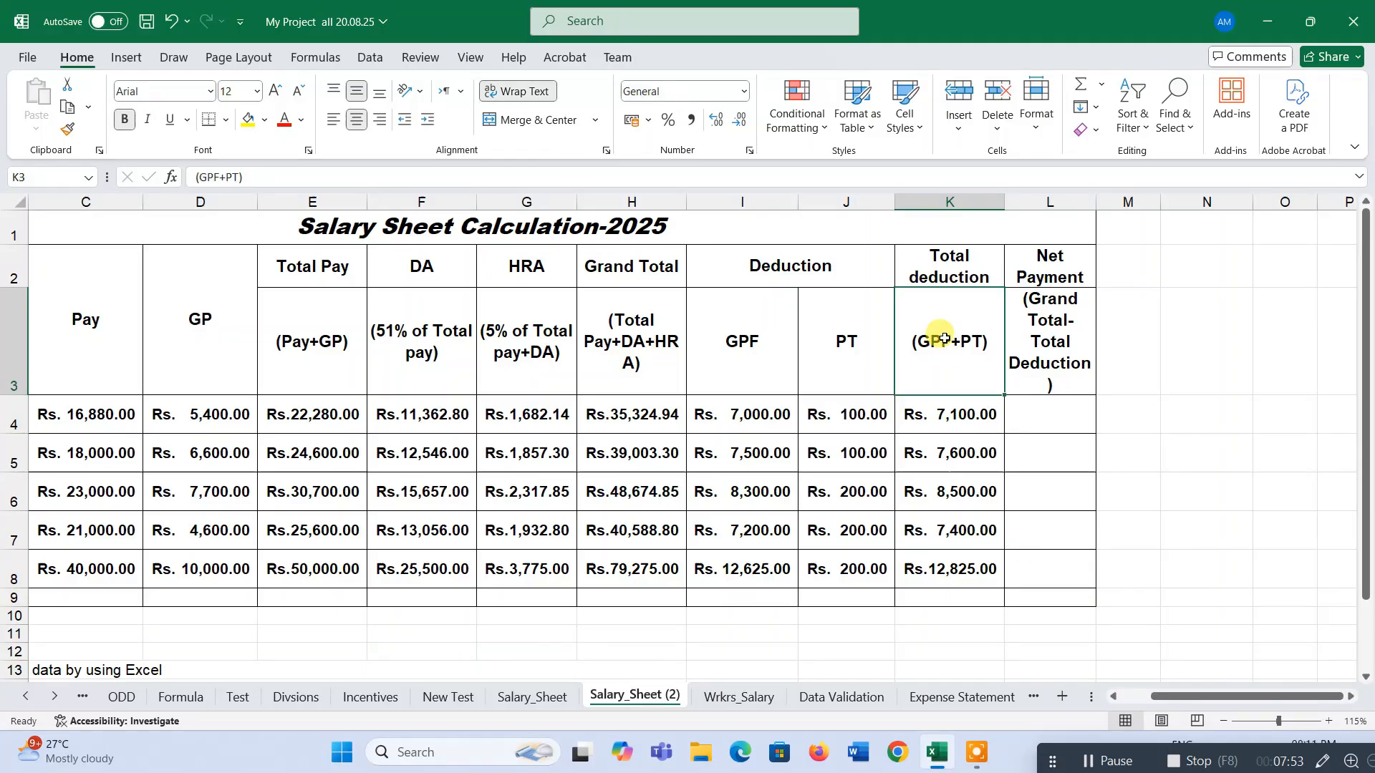
{"action": "left_click", "coordinate": [1068, 268]}
{"action": "left_click", "coordinate": [1058, 358]}
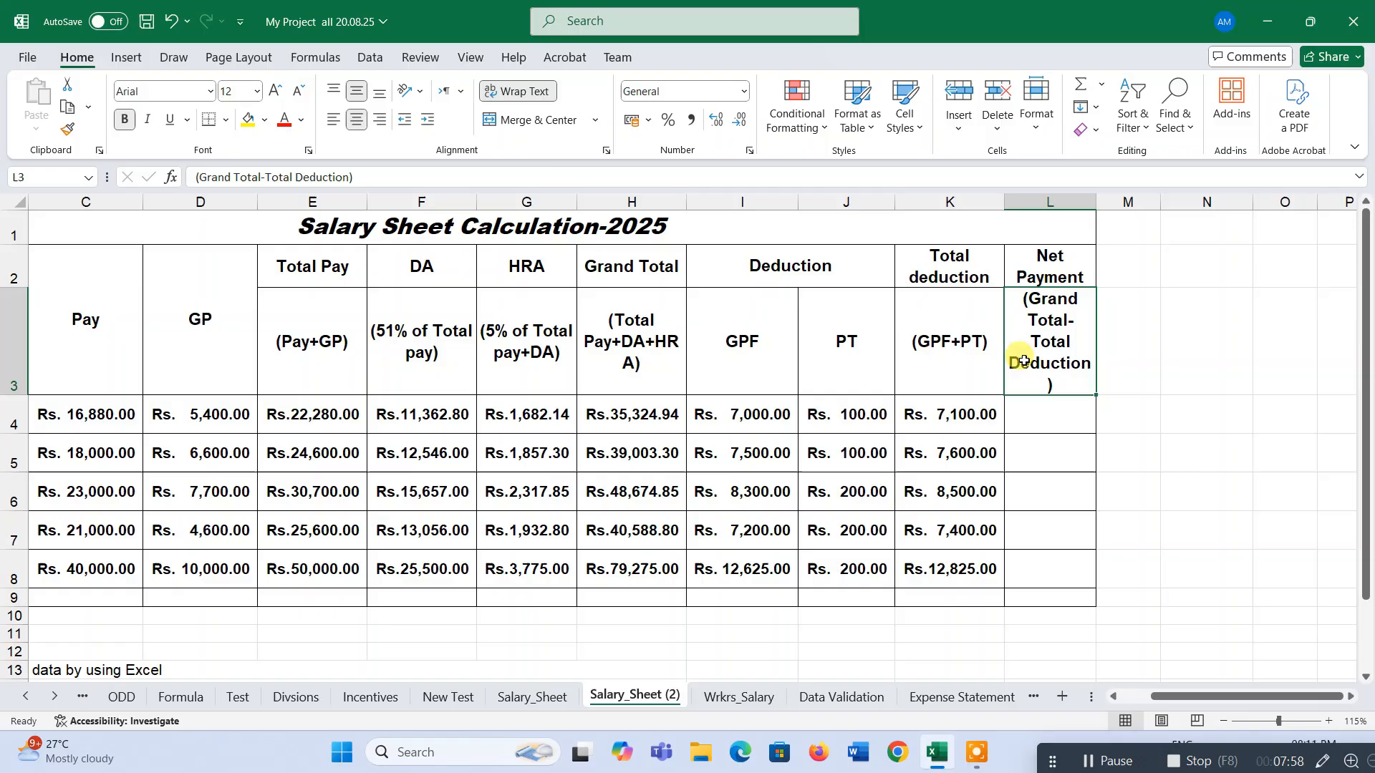
{"action": "left_click", "coordinate": [603, 362]}
{"action": "left_click", "coordinate": [992, 414]}
{"action": "left_click", "coordinate": [1043, 417]}
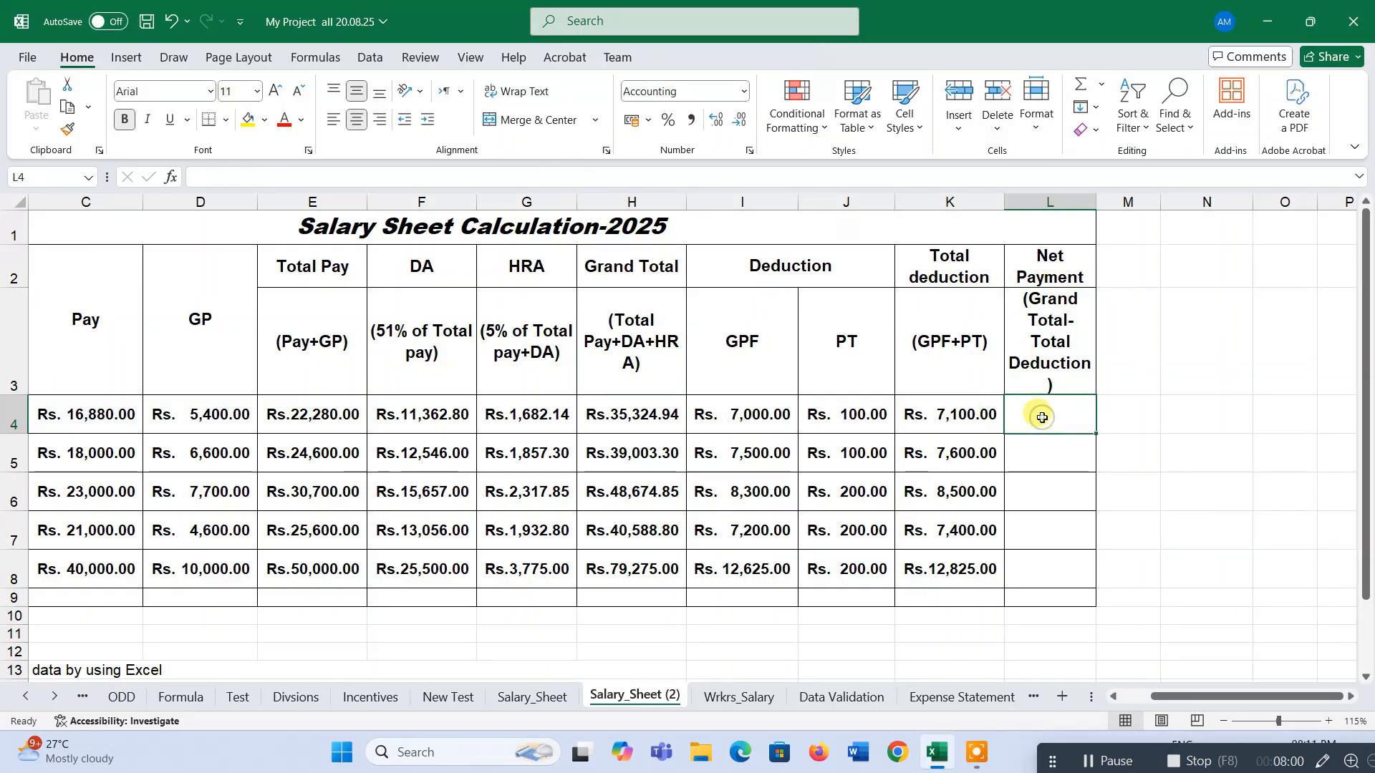
{"action": "type", "text": "="}
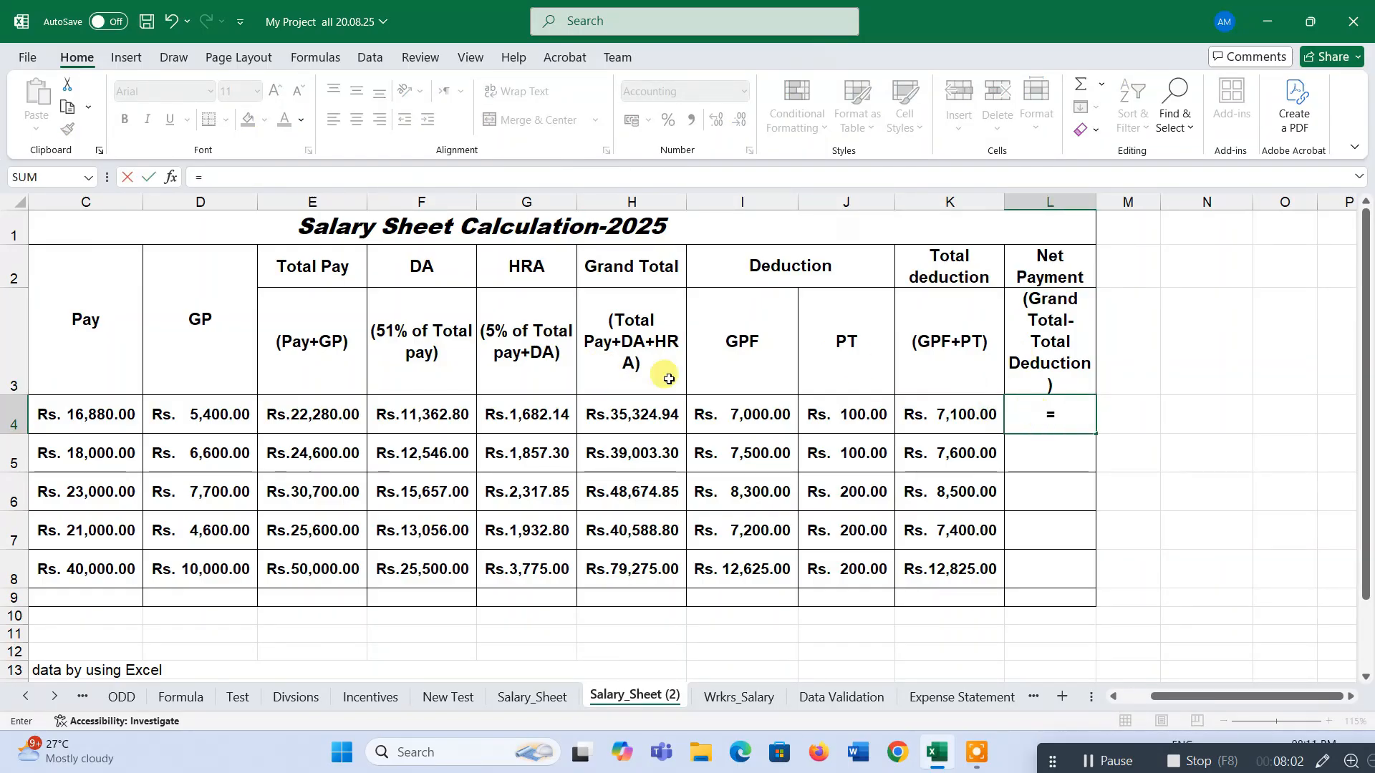
{"action": "left_click", "coordinate": [605, 417]}
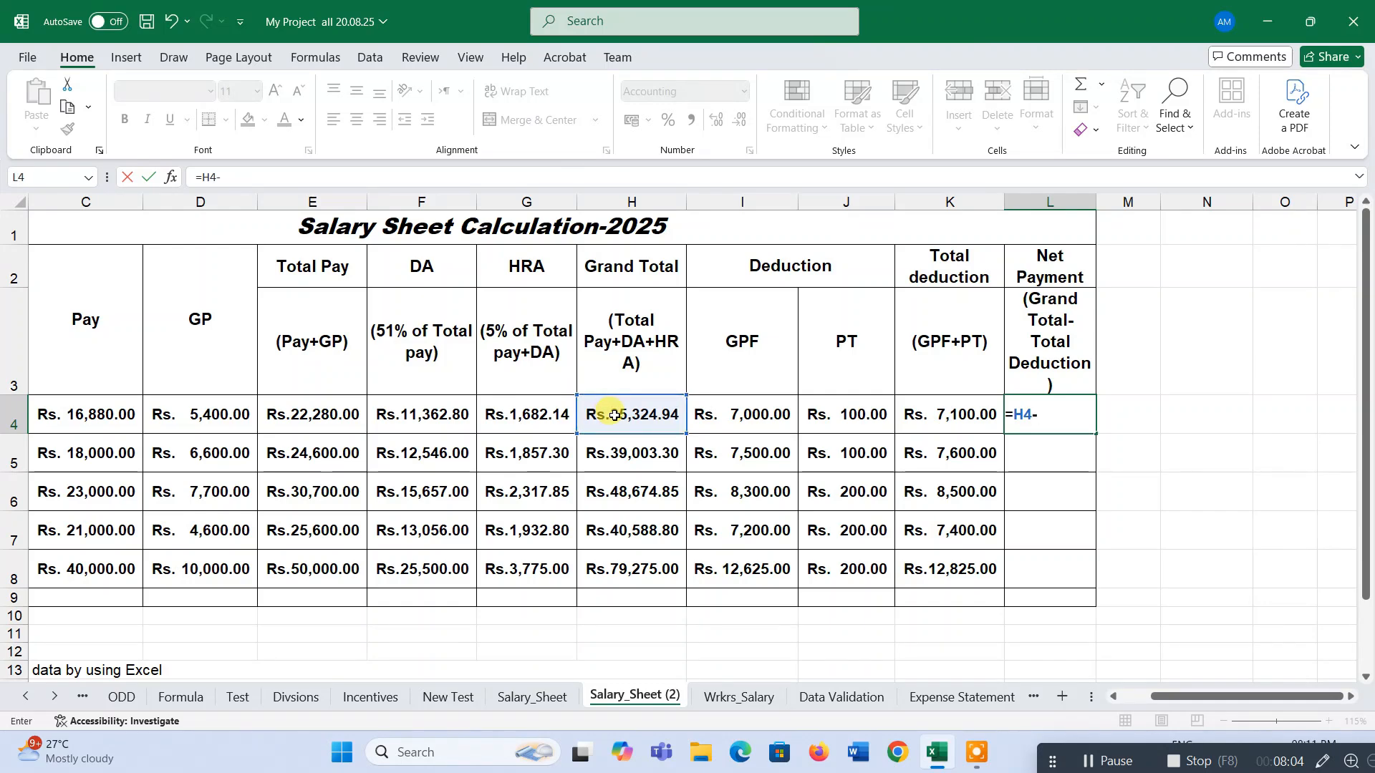
{"action": "left_click", "coordinate": [962, 416]}
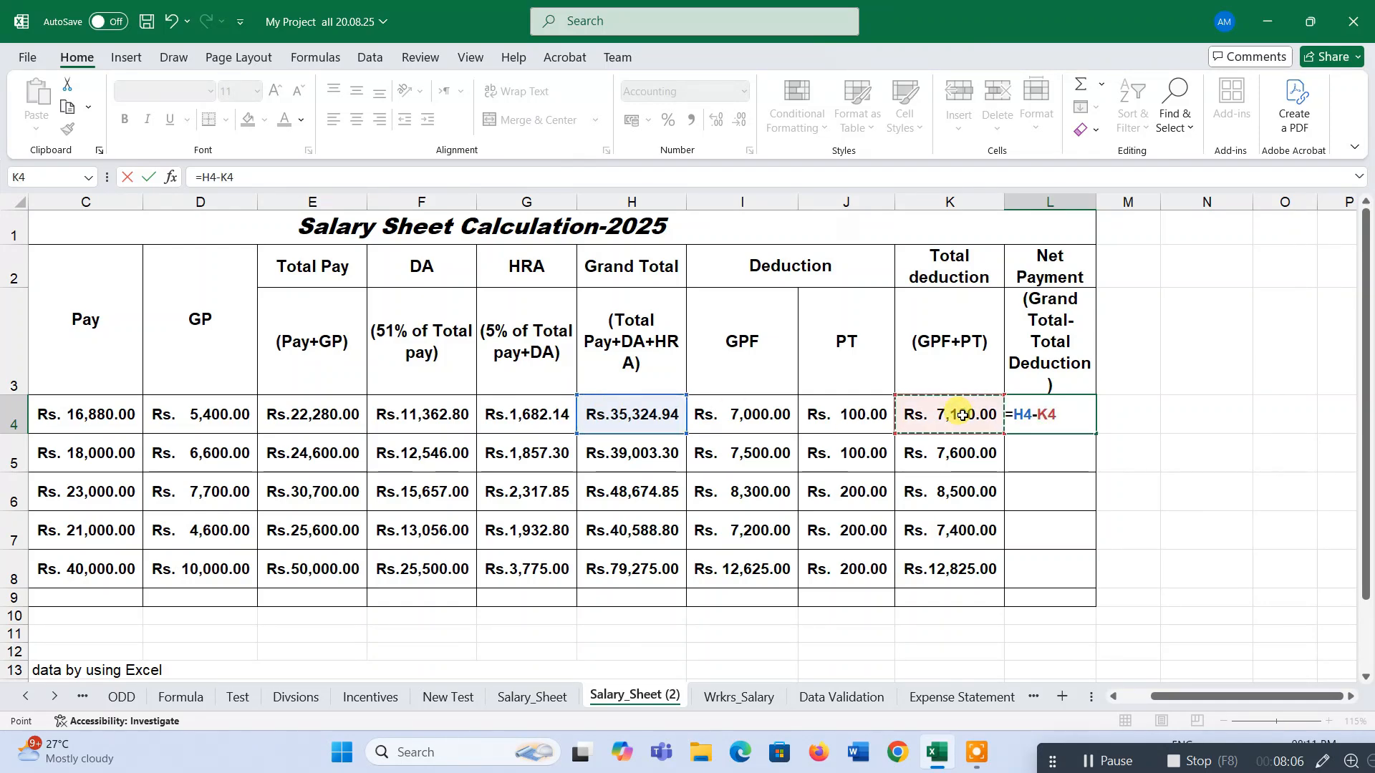
{"action": "key", "text": "Return"}
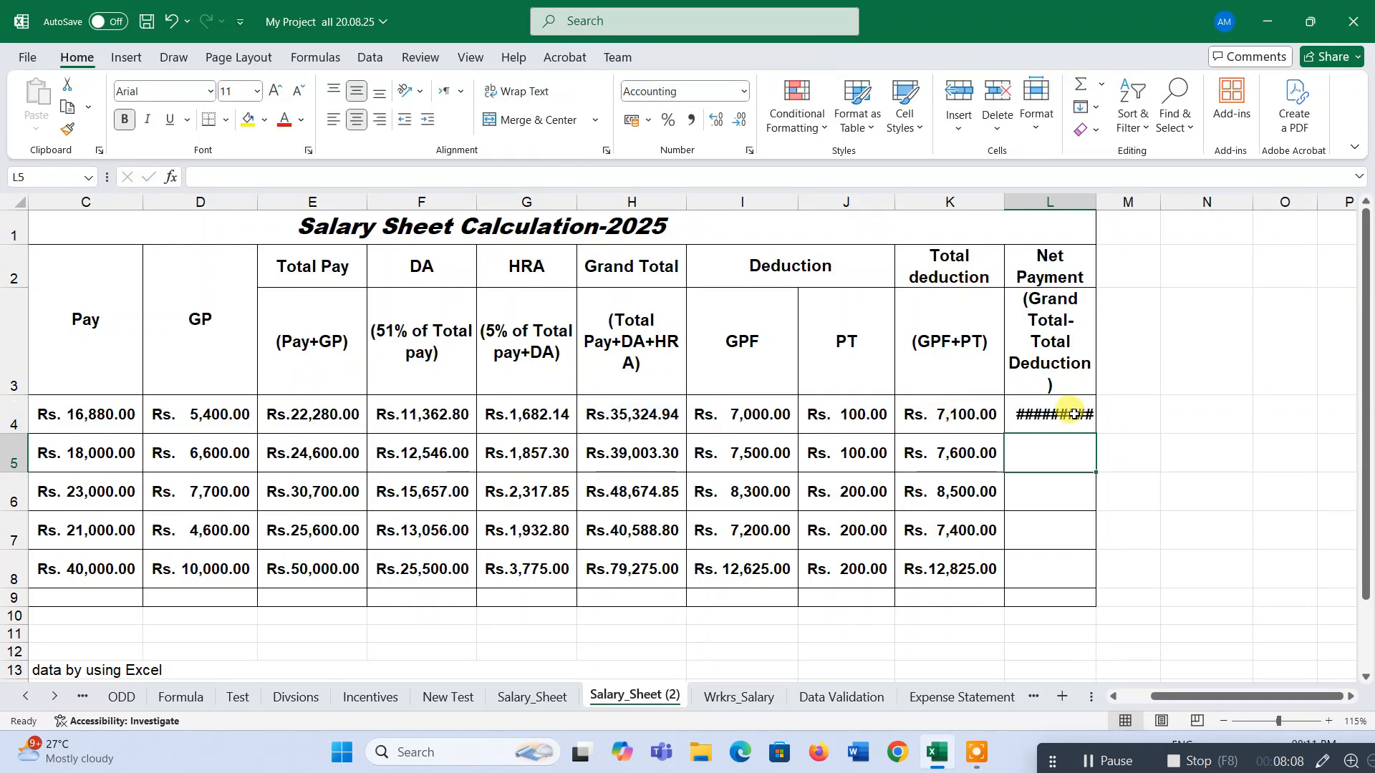
Fill the Net Payment formula down through row 8 and autofit column L.
{"action": "left_click", "coordinate": [1074, 413]}
{"action": "left_click_drag", "start_coordinate": [1094, 430], "coordinate": [1092, 581]}
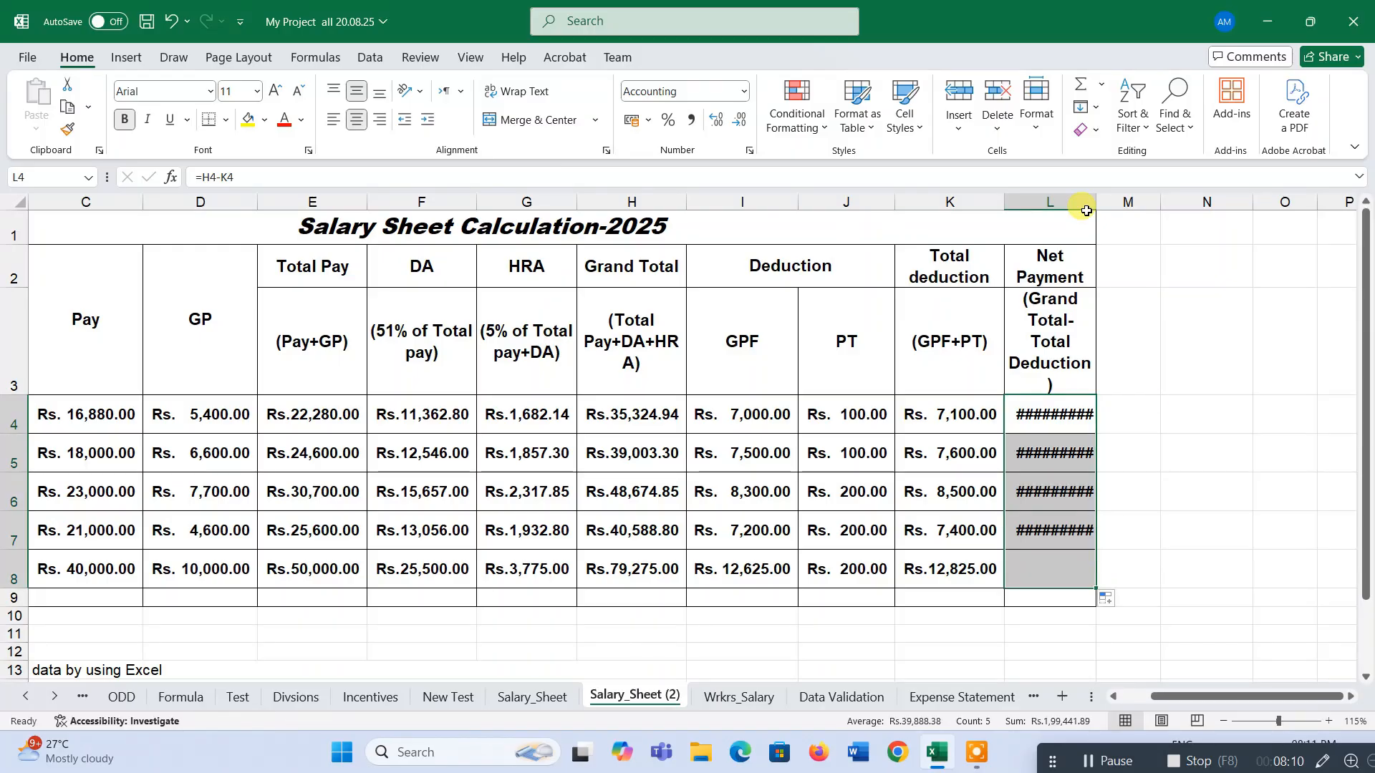
{"action": "double_click", "coordinate": [1094, 202]}
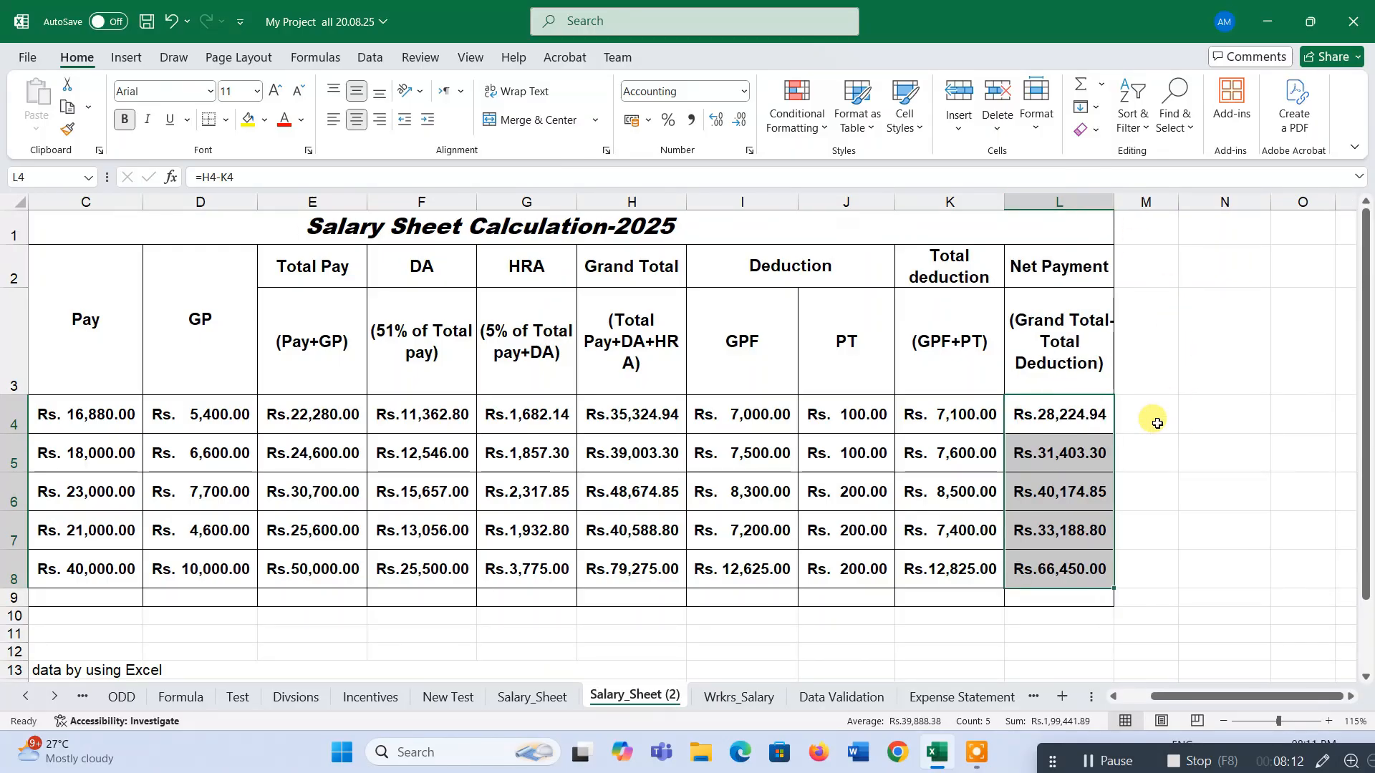
AutoSum the Pay through Net Payment columns into the Total row 9 and autofit columns A to L.
{"action": "left_click_drag", "start_coordinate": [245, 415], "coordinate": [1193, 597]}
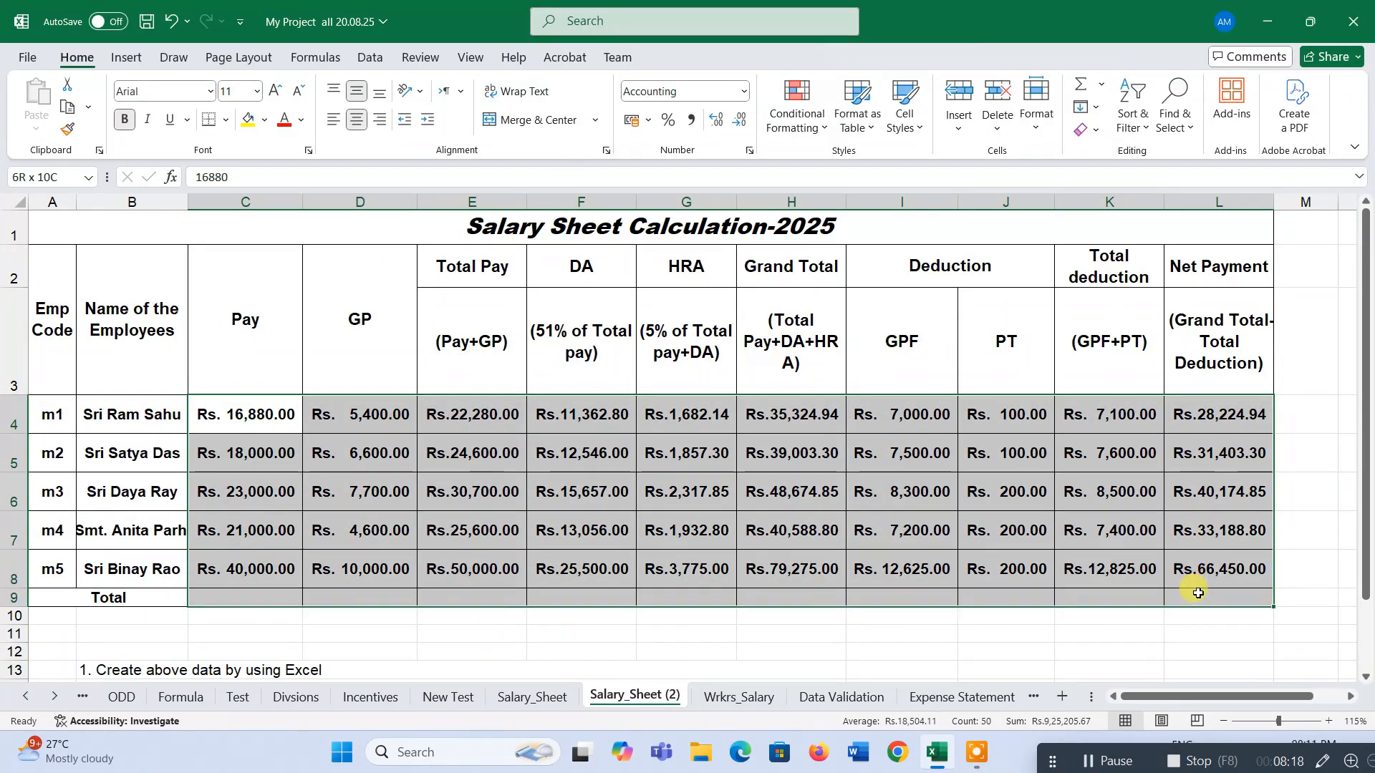
{"action": "left_click", "coordinate": [1086, 89]}
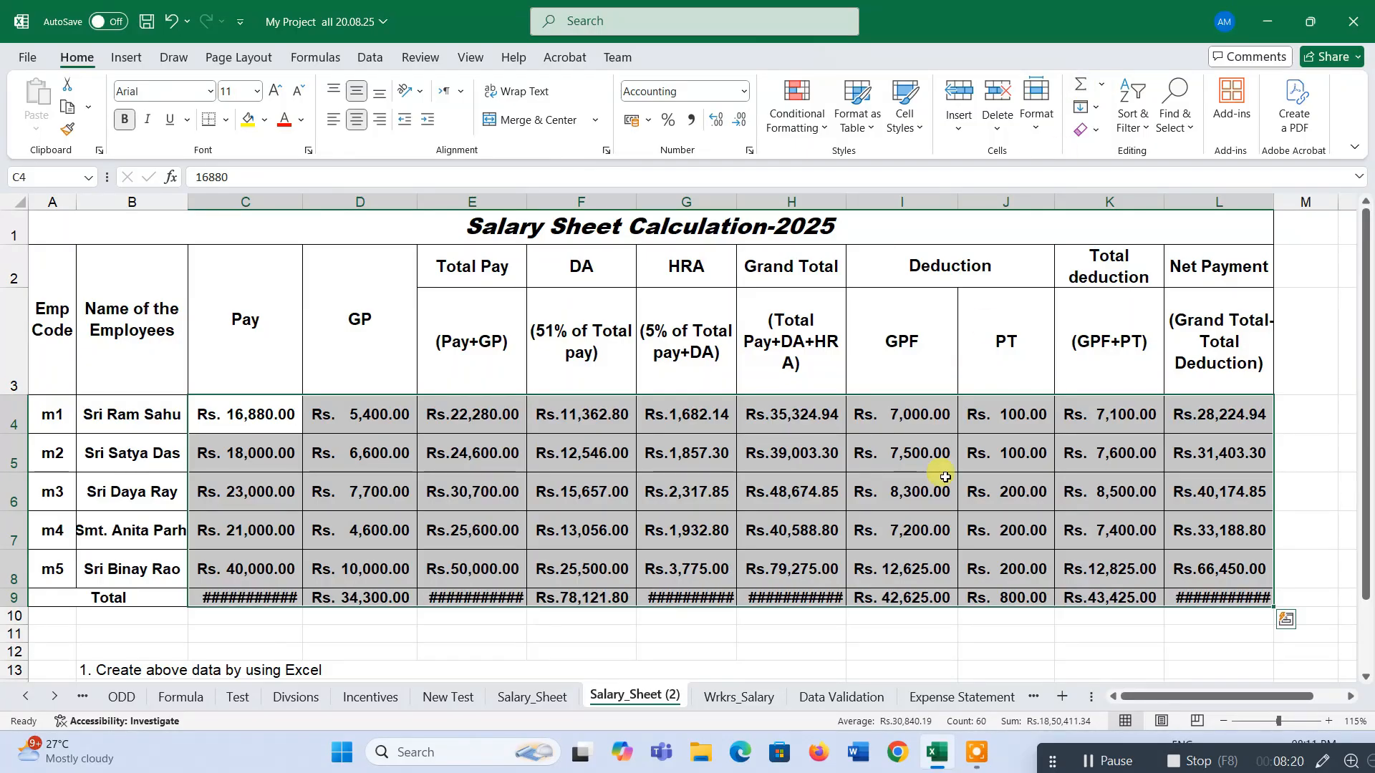
{"action": "left_click", "coordinate": [602, 495]}
{"action": "left_click_drag", "start_coordinate": [231, 243], "coordinate": [1280, 207]}
{"action": "double_click", "coordinate": [1275, 203]}
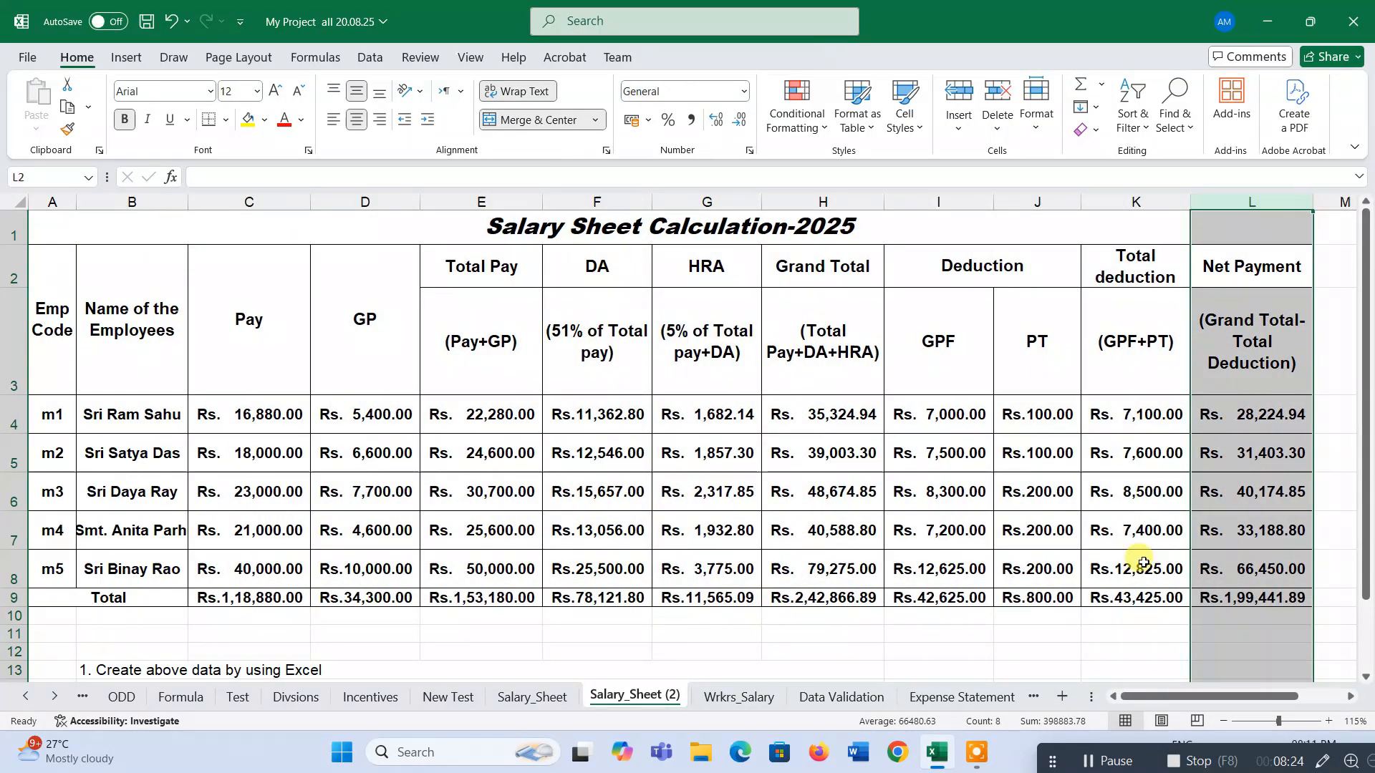
Review the totals row, the column headings and the bar chart instruction in B17.
{"action": "left_click", "coordinate": [716, 615]}
{"action": "scroll", "coordinate": [1114, 503], "scroll_direction": "down", "scroll_amount": 3}
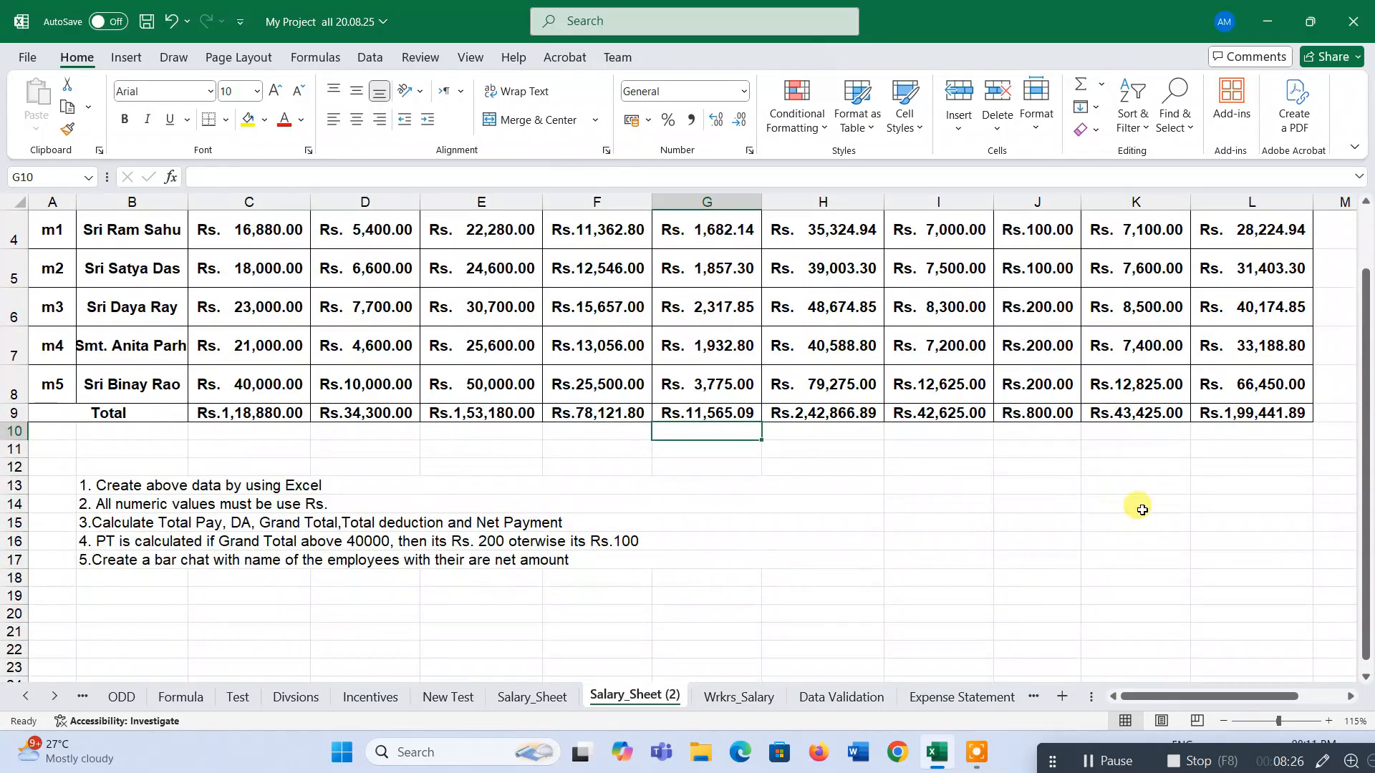
{"action": "scroll", "coordinate": [1138, 504], "scroll_direction": "up", "scroll_amount": 3}
{"action": "left_click", "coordinate": [1284, 329]}
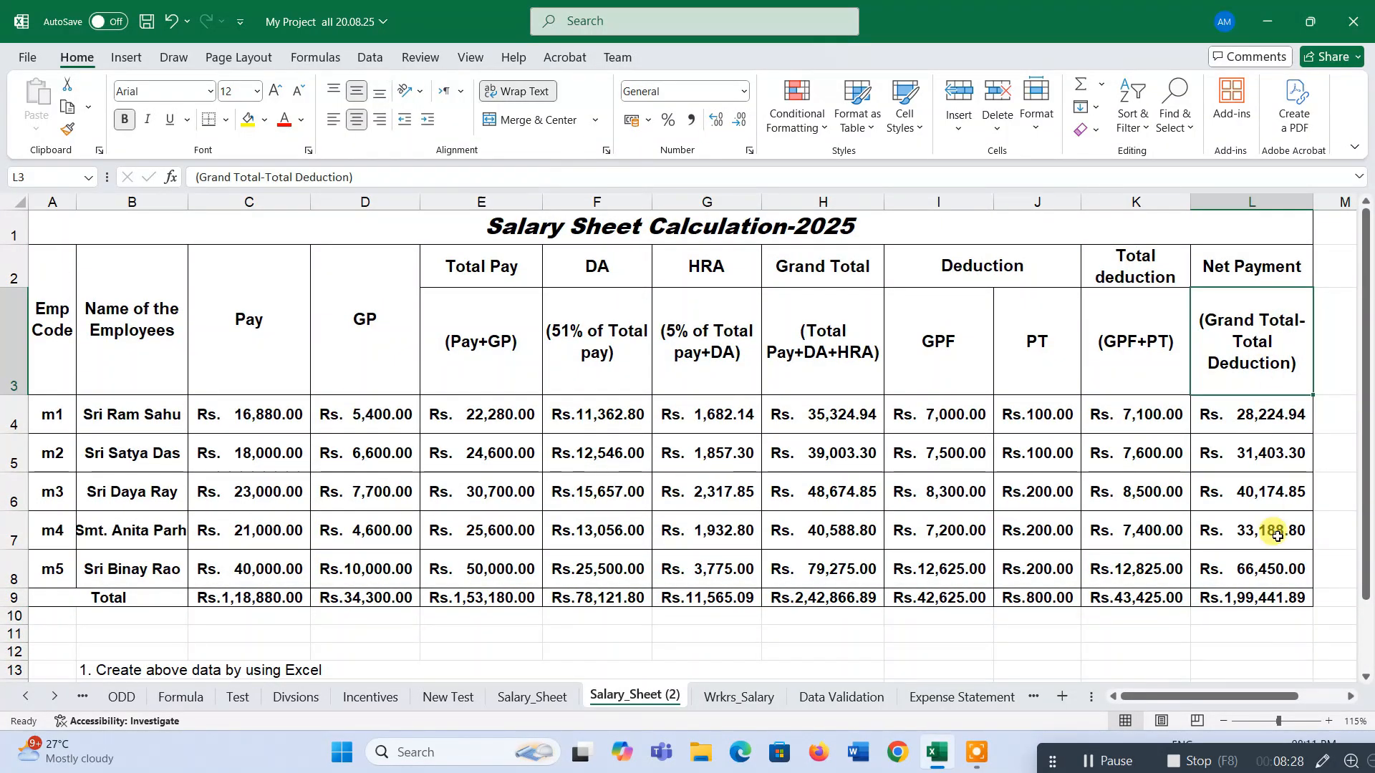
{"action": "left_click", "coordinate": [1273, 598]}
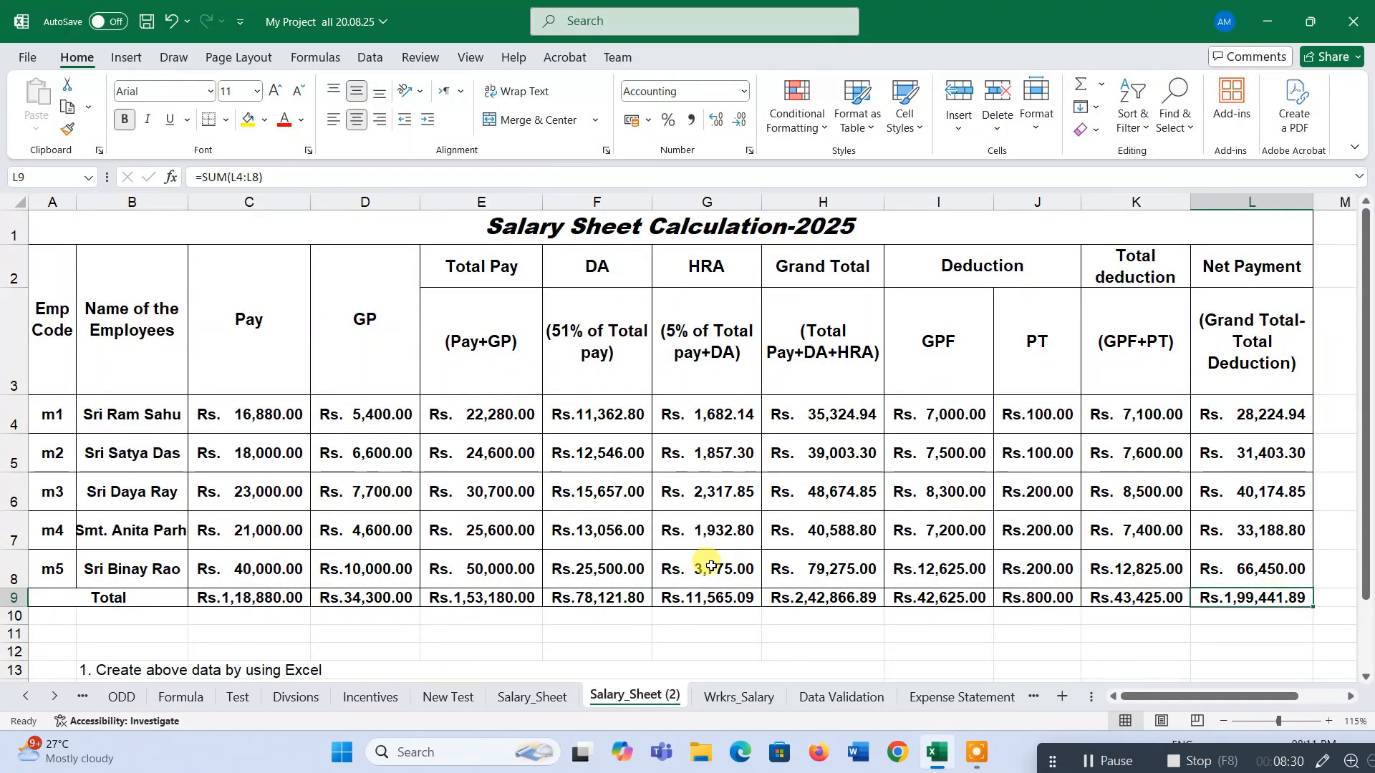
{"action": "scroll", "coordinate": [711, 567], "scroll_direction": "down", "scroll_amount": 2}
{"action": "left_click", "coordinate": [139, 443]}
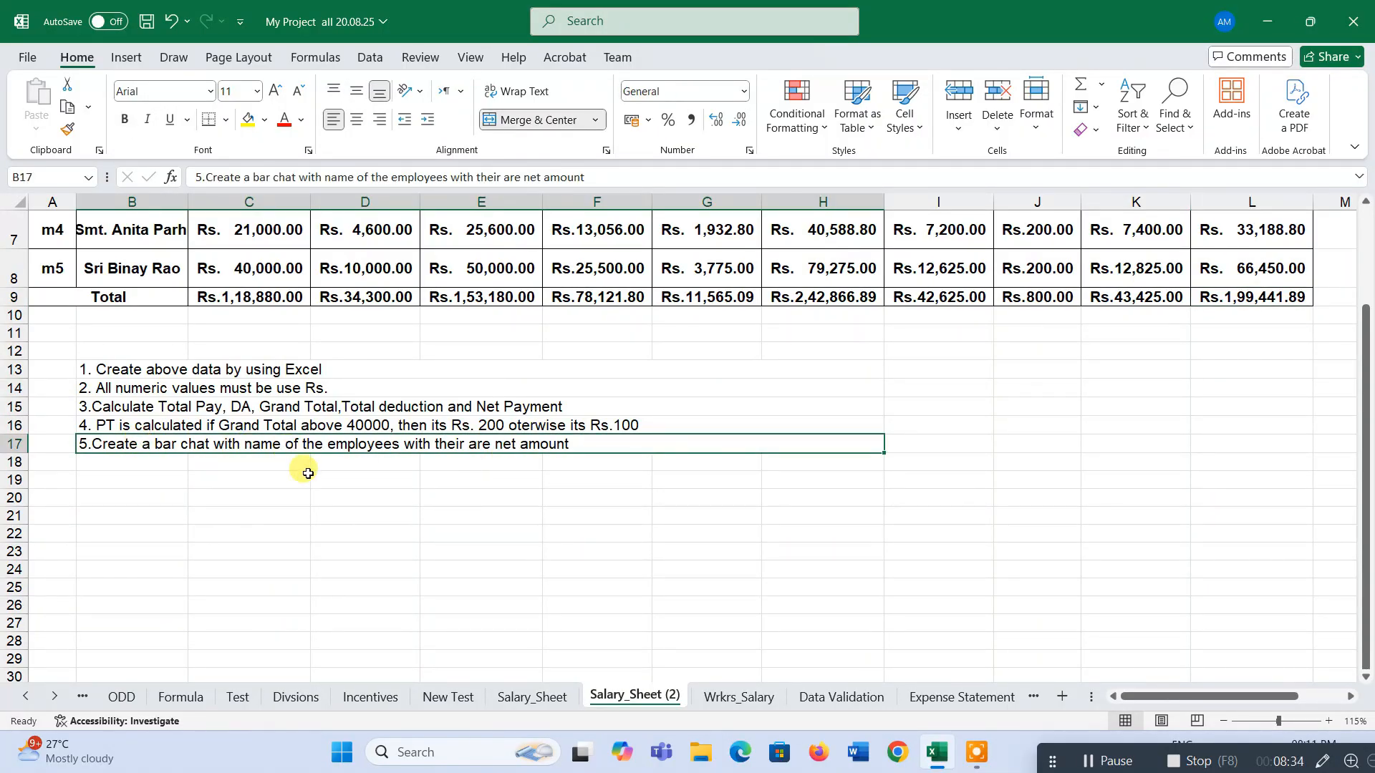
{"action": "scroll", "coordinate": [308, 474], "scroll_direction": "up", "scroll_amount": 2}
{"action": "left_click_drag", "start_coordinate": [151, 374], "coordinate": [107, 558]}
{"action": "scroll", "coordinate": [544, 565], "scroll_direction": "down", "scroll_amount": 1}
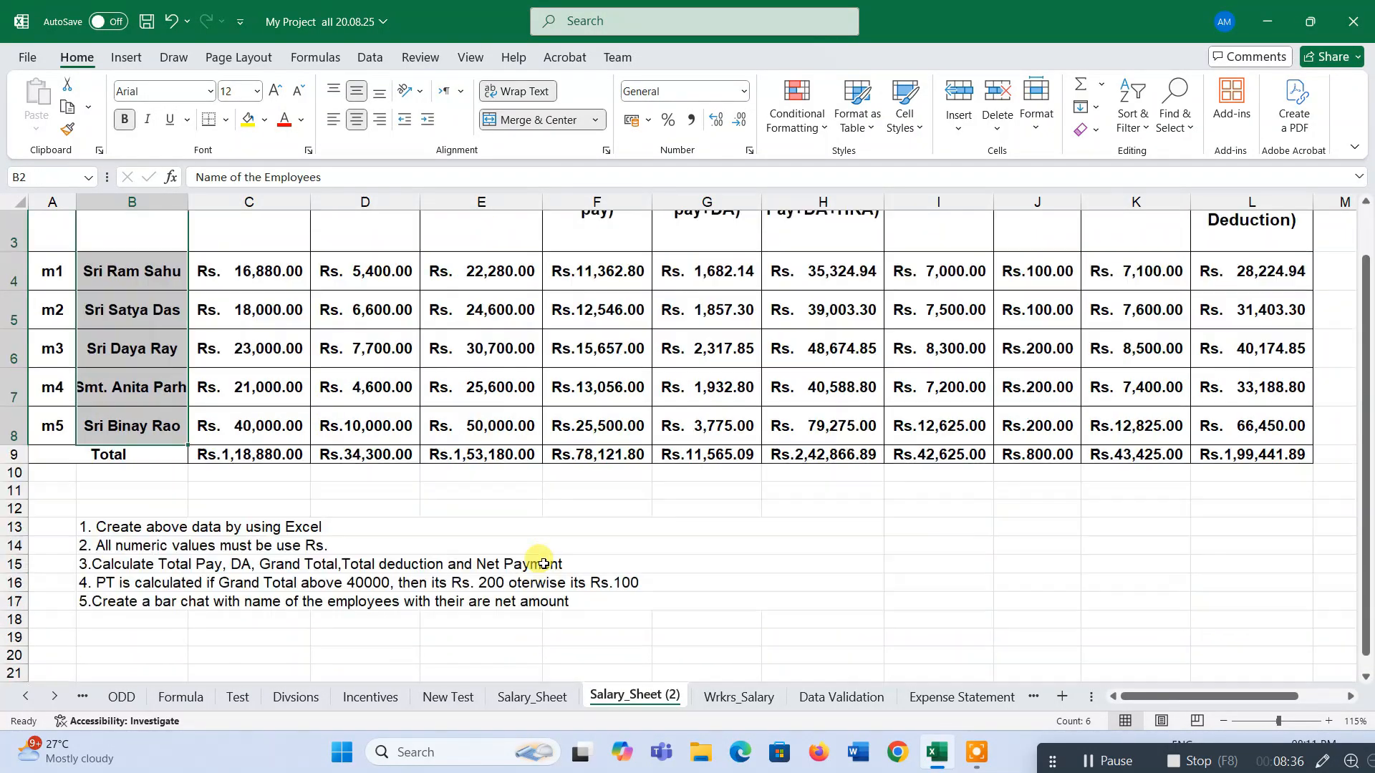
{"action": "scroll", "coordinate": [550, 563], "scroll_direction": "down", "scroll_amount": 1}
{"action": "scroll", "coordinate": [550, 562], "scroll_direction": "up", "scroll_amount": 3}
{"action": "left_click", "coordinate": [1241, 271]}
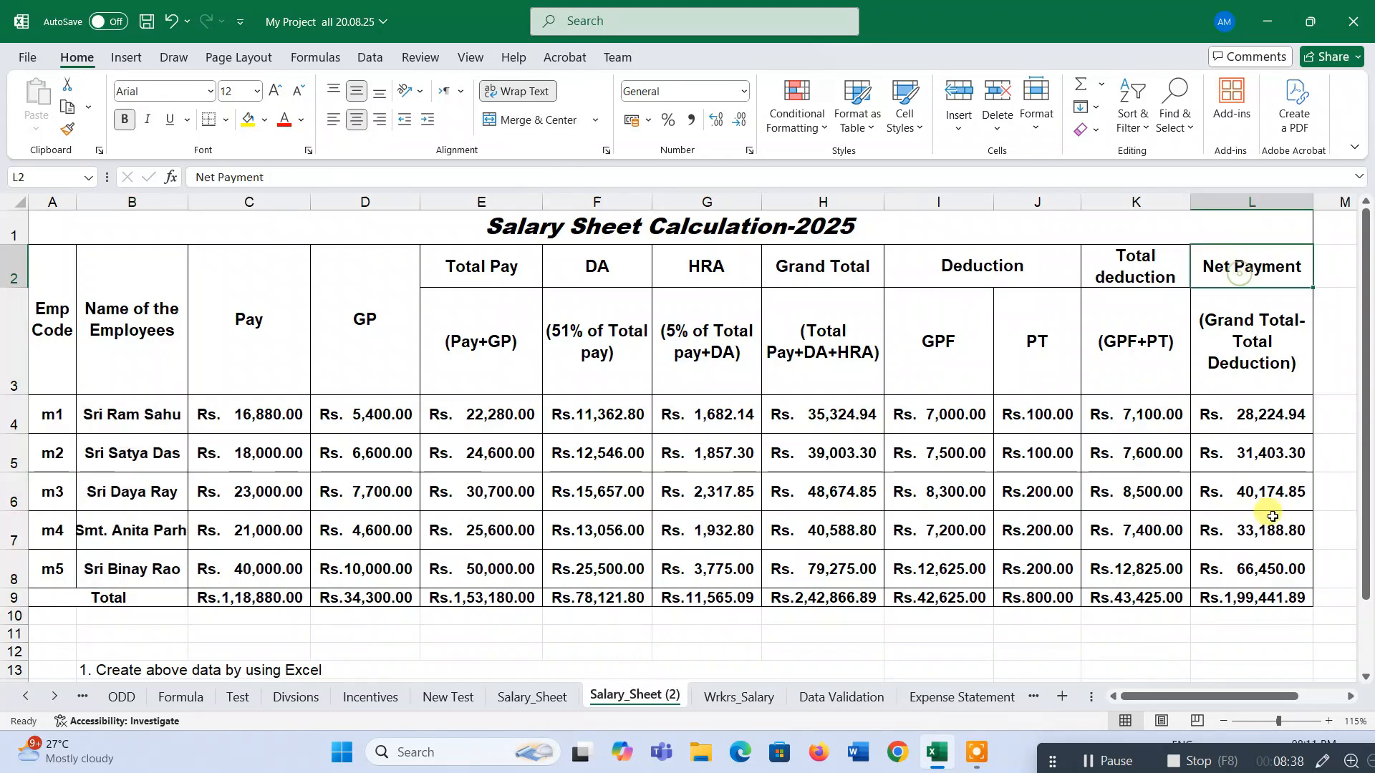
{"action": "scroll", "coordinate": [594, 573], "scroll_direction": "down", "scroll_amount": 3}
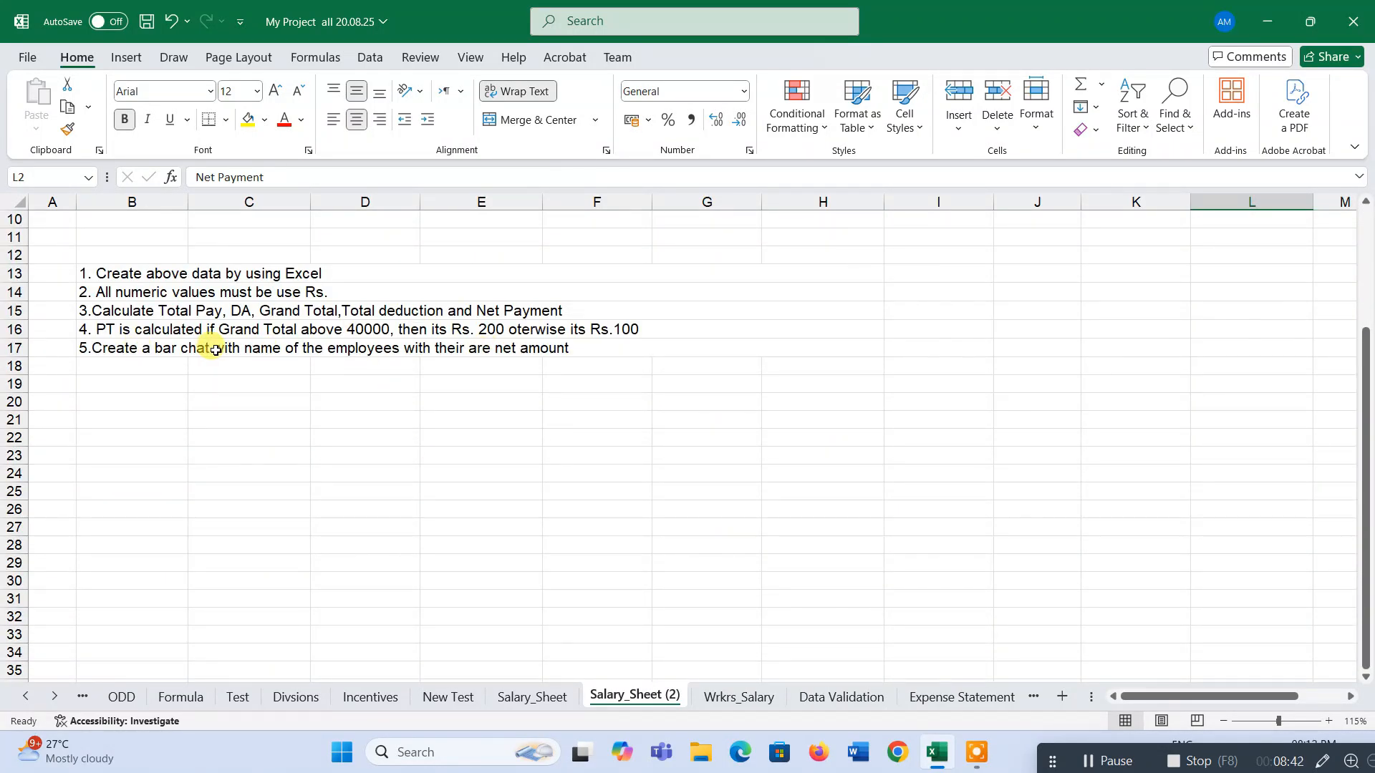
{"action": "scroll", "coordinate": [281, 369], "scroll_direction": "up", "scroll_amount": 3}
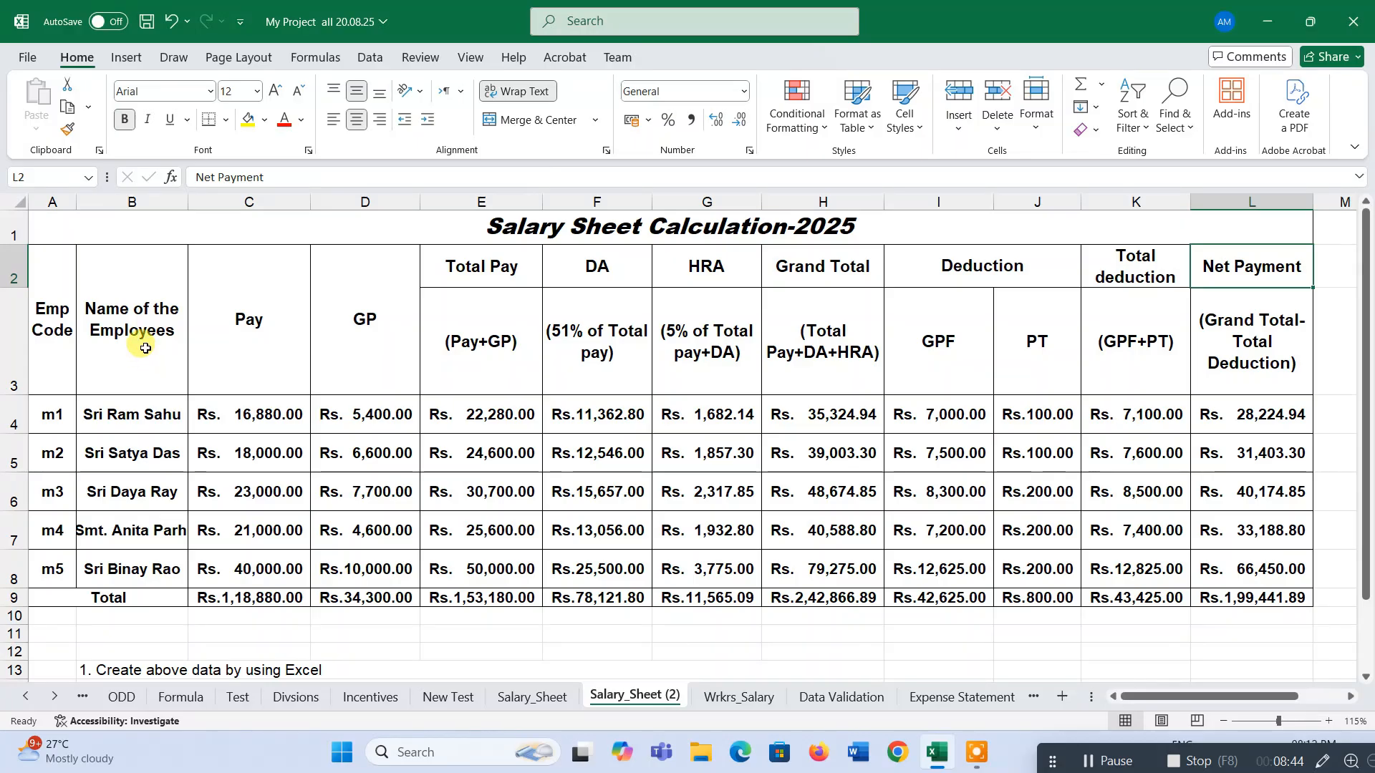
Select the employee names and Net Payment columns and insert a 2-D clustered bar chart.
{"action": "left_click_drag", "start_coordinate": [146, 348], "coordinate": [136, 573]}
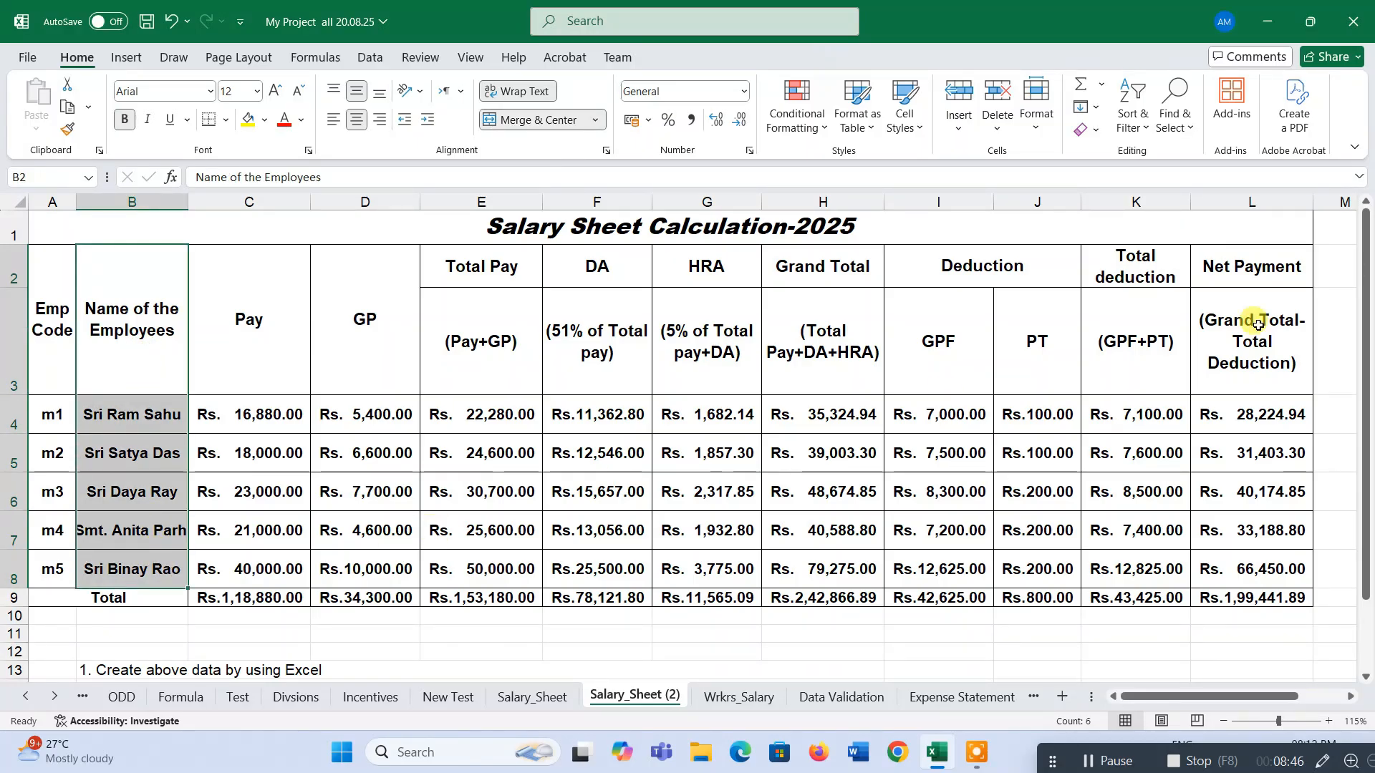
{"action": "left_click_drag", "start_coordinate": [1257, 272], "coordinate": [1282, 568], "text": "ctrl"}
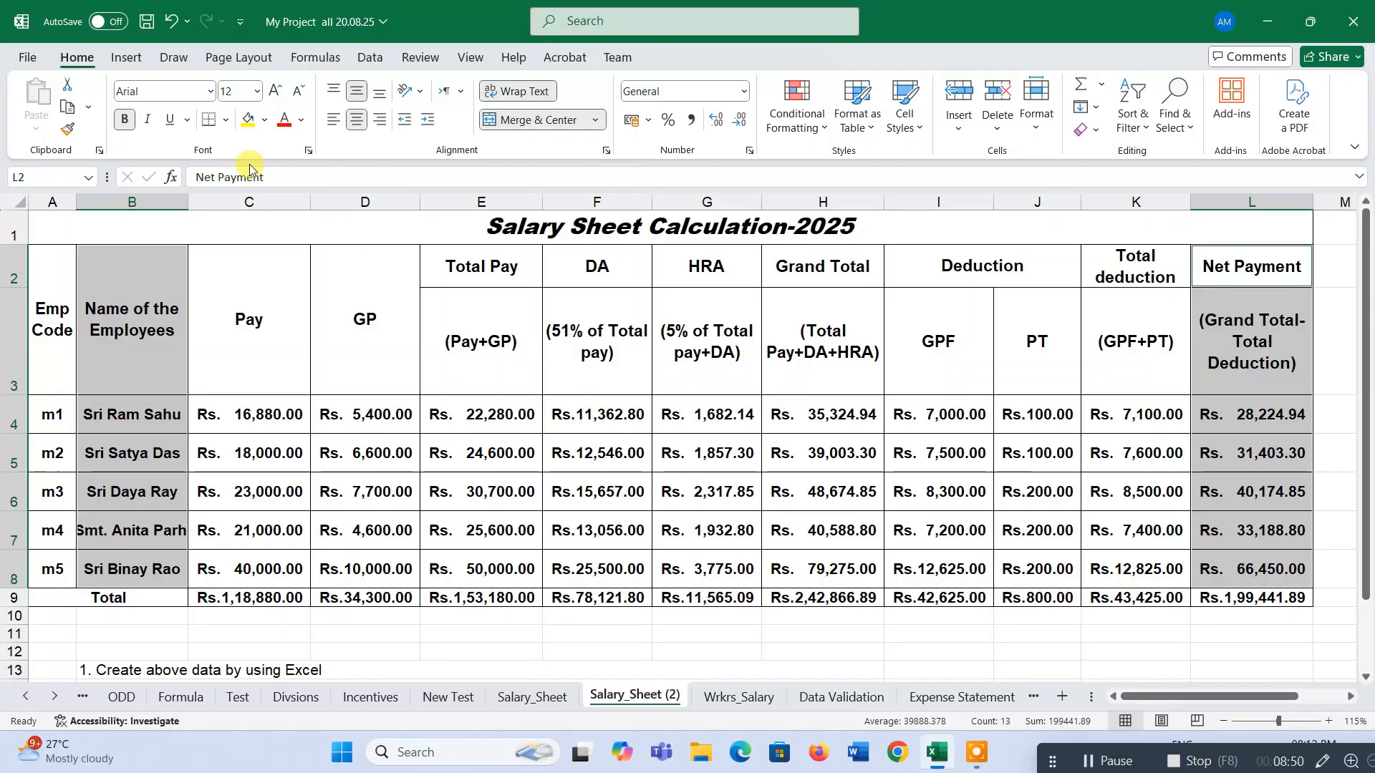
{"action": "left_click", "coordinate": [127, 56]}
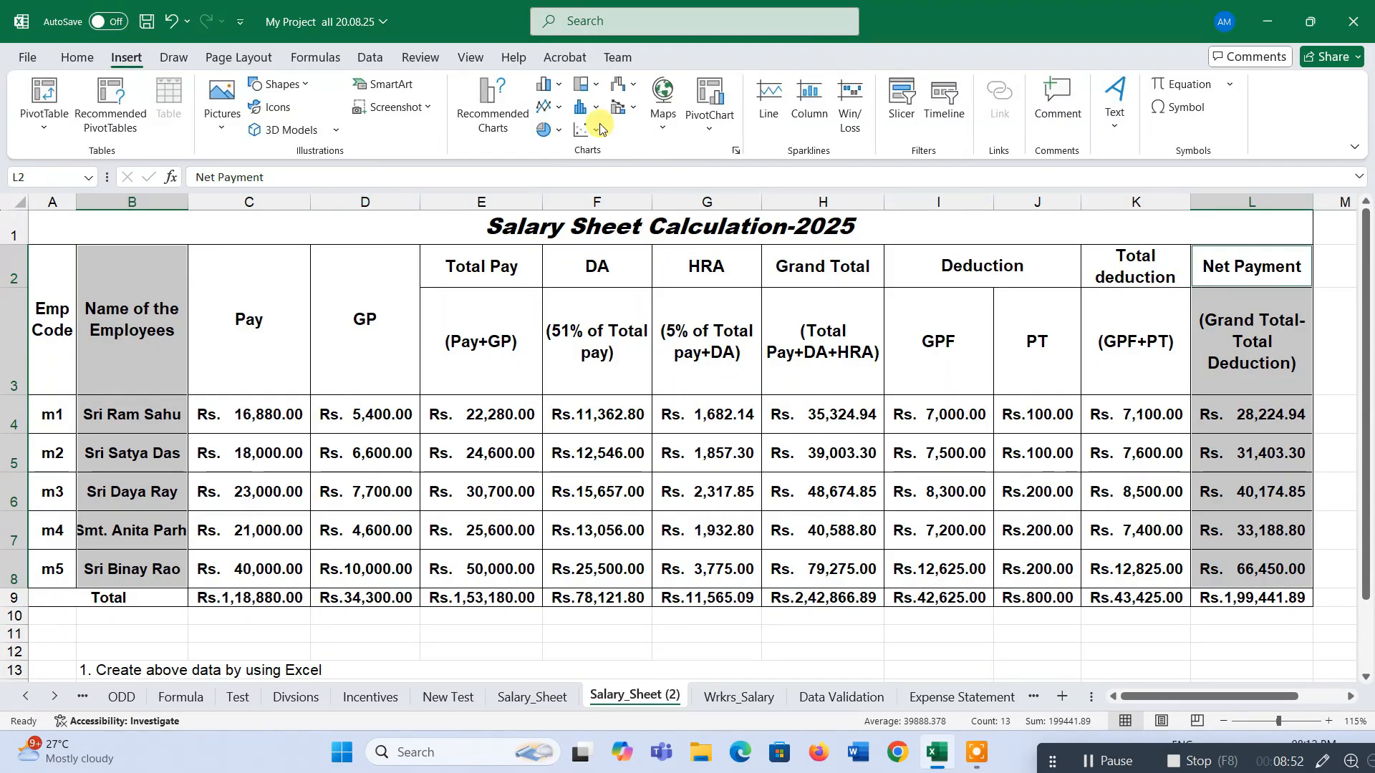
{"action": "left_click", "coordinate": [557, 86]}
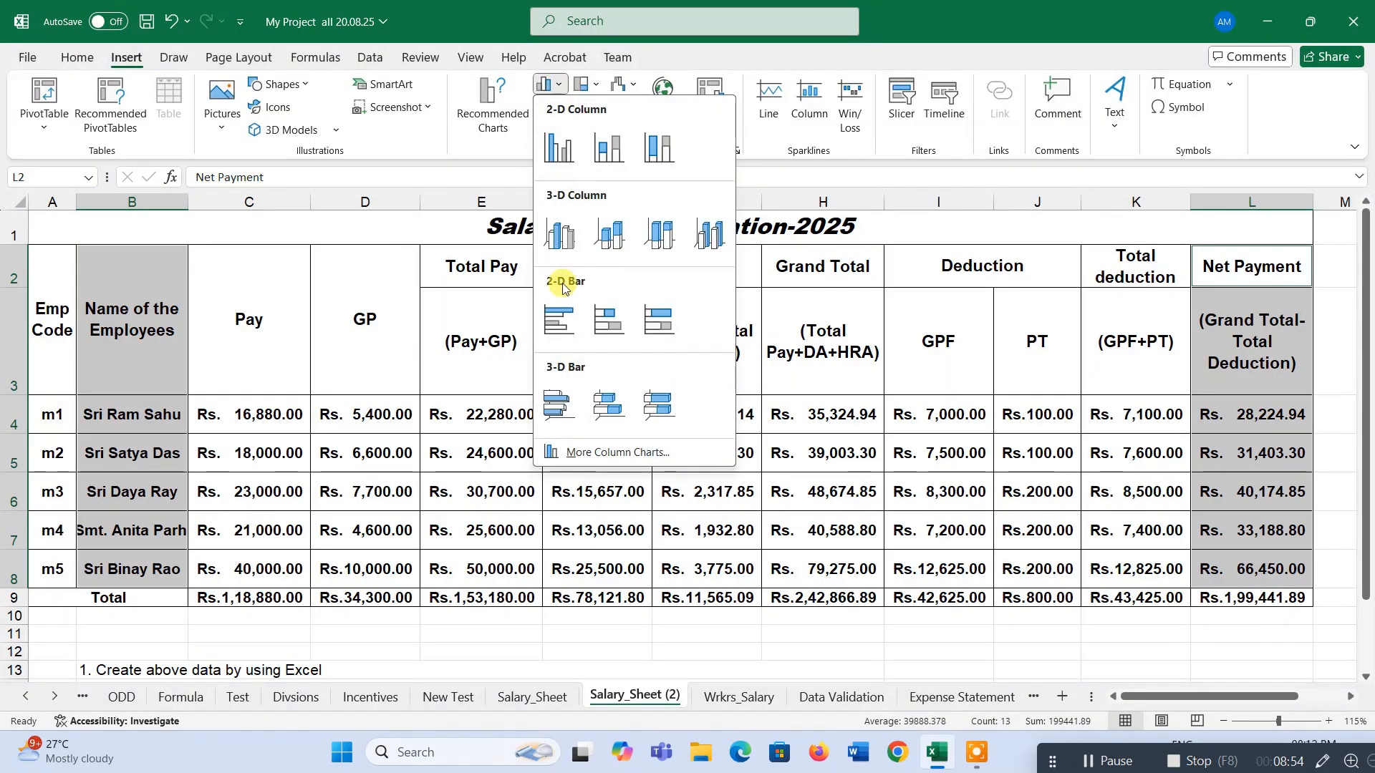
{"action": "left_click", "coordinate": [563, 308]}
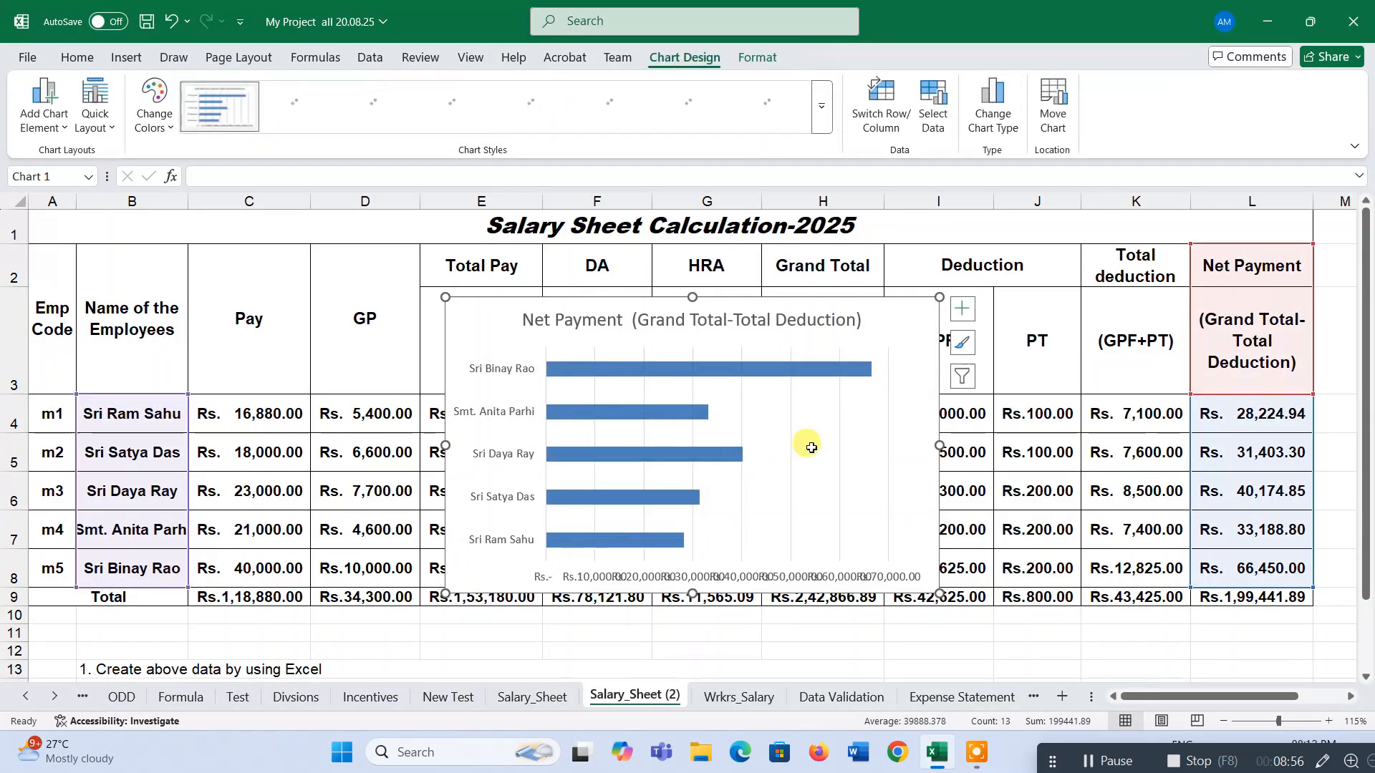
Move the bar chart below the table beside the instructions and resize it wider.
{"action": "scroll", "coordinate": [823, 415], "scroll_direction": "down", "scroll_amount": 2}
{"action": "left_click_drag", "start_coordinate": [865, 247], "coordinate": [928, 483]}
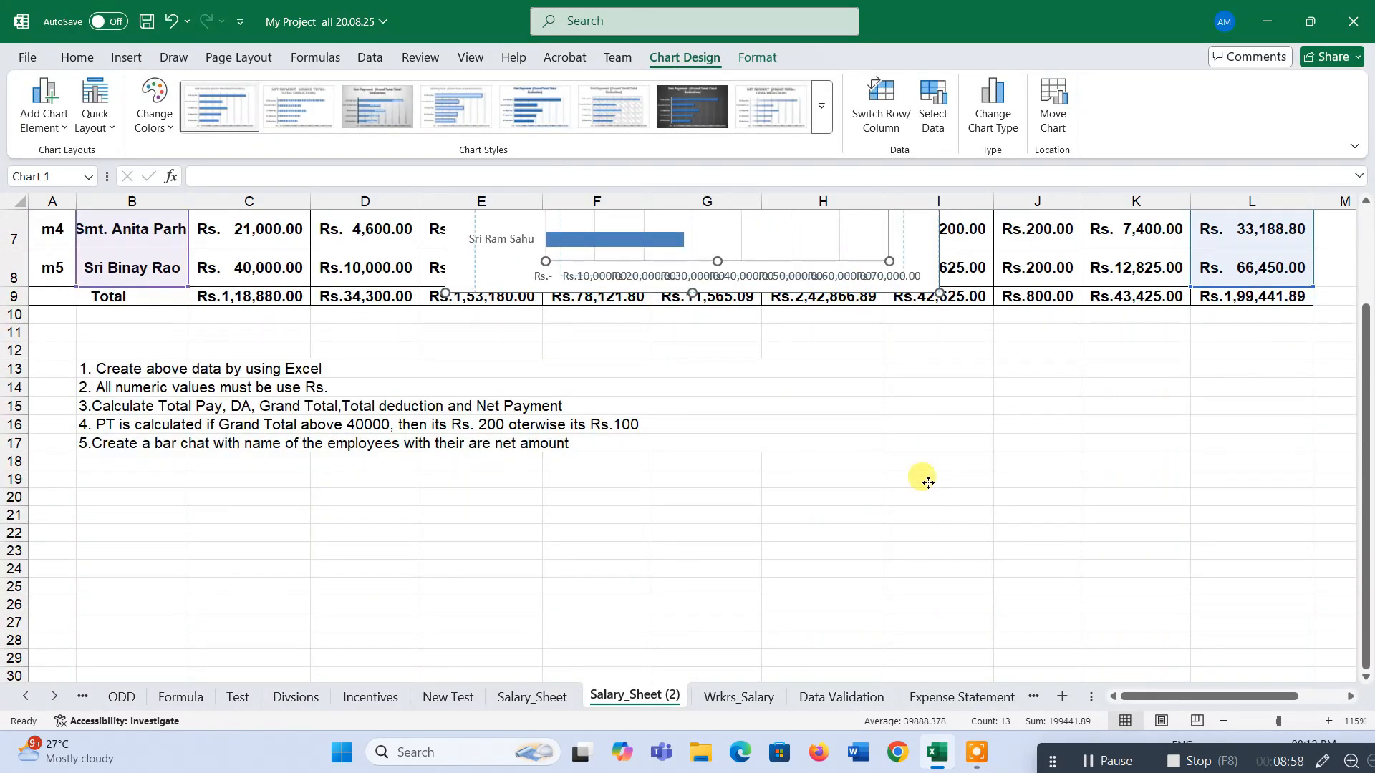
{"action": "left_click_drag", "start_coordinate": [865, 271], "coordinate": [1149, 605]}
{"action": "left_click_drag", "start_coordinate": [1126, 533], "coordinate": [1124, 522]}
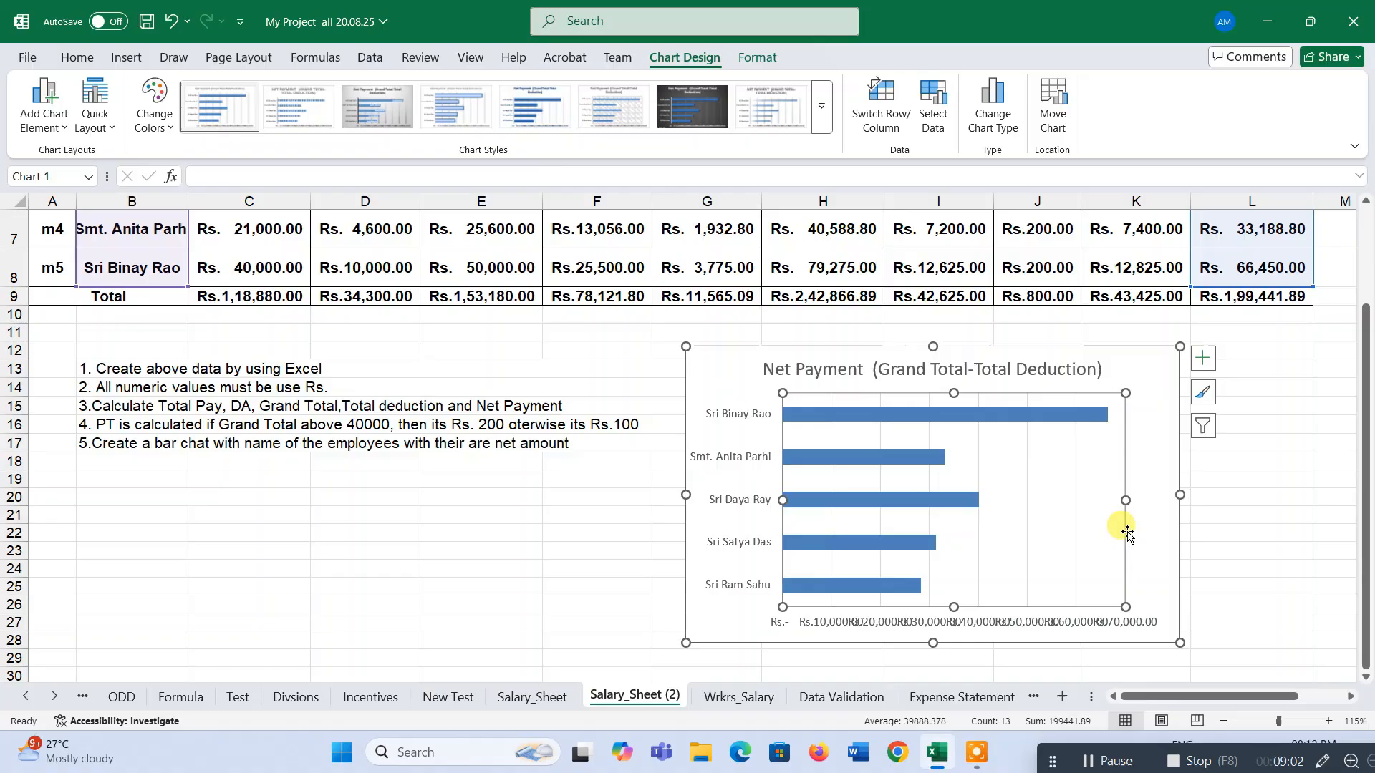
{"action": "left_click", "coordinate": [1216, 531]}
{"action": "left_click", "coordinate": [1176, 623]}
{"action": "left_click_drag", "start_coordinate": [1180, 643], "coordinate": [1237, 667]}
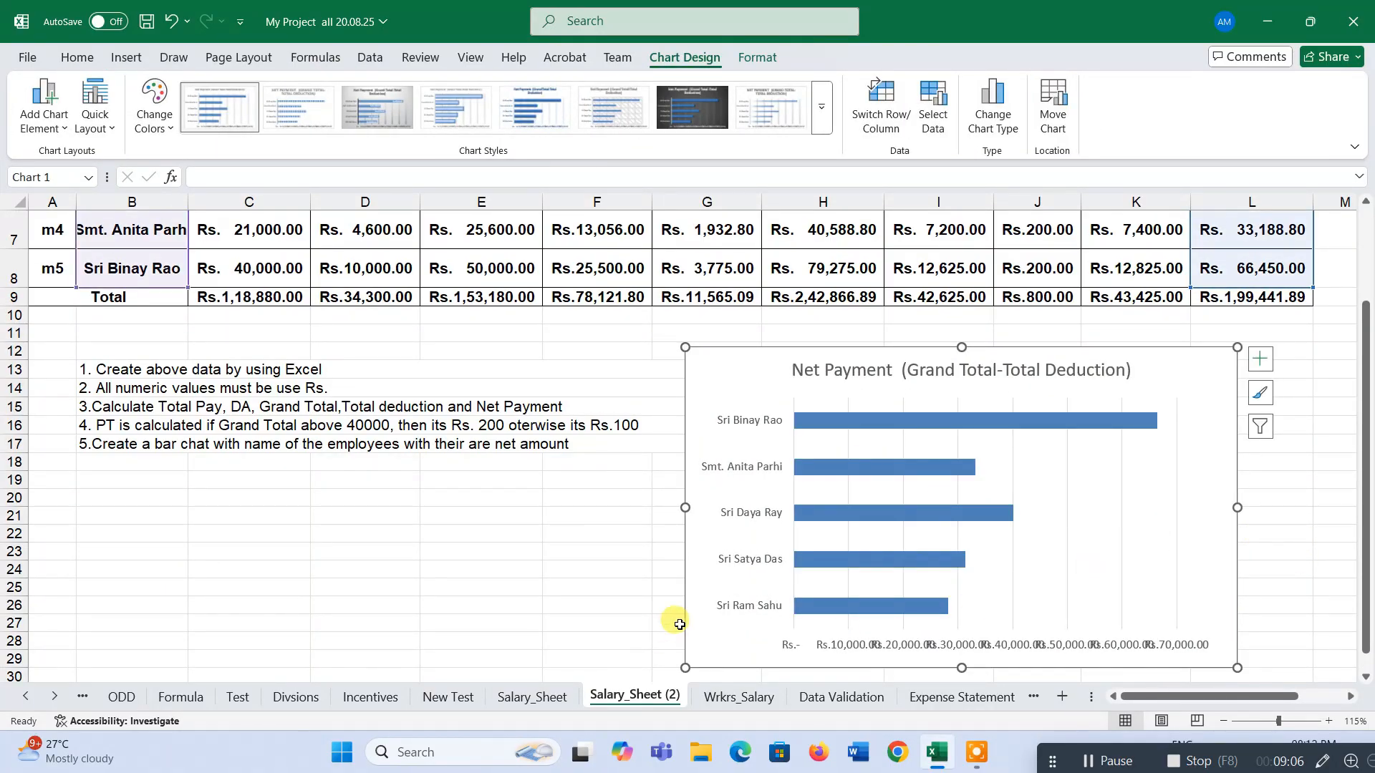
{"action": "left_click_drag", "start_coordinate": [662, 507], "coordinate": [640, 507]}
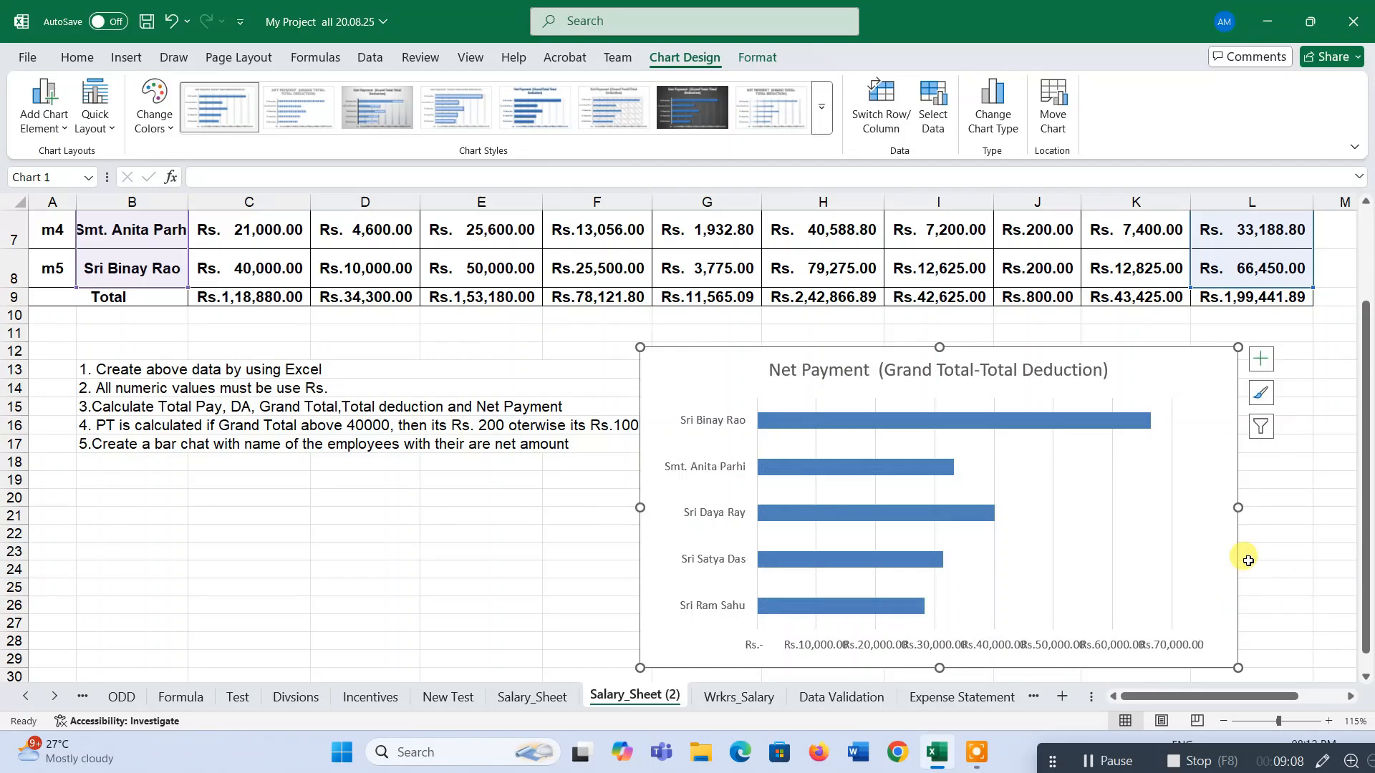
{"action": "left_click_drag", "start_coordinate": [1239, 507], "coordinate": [1360, 506]}
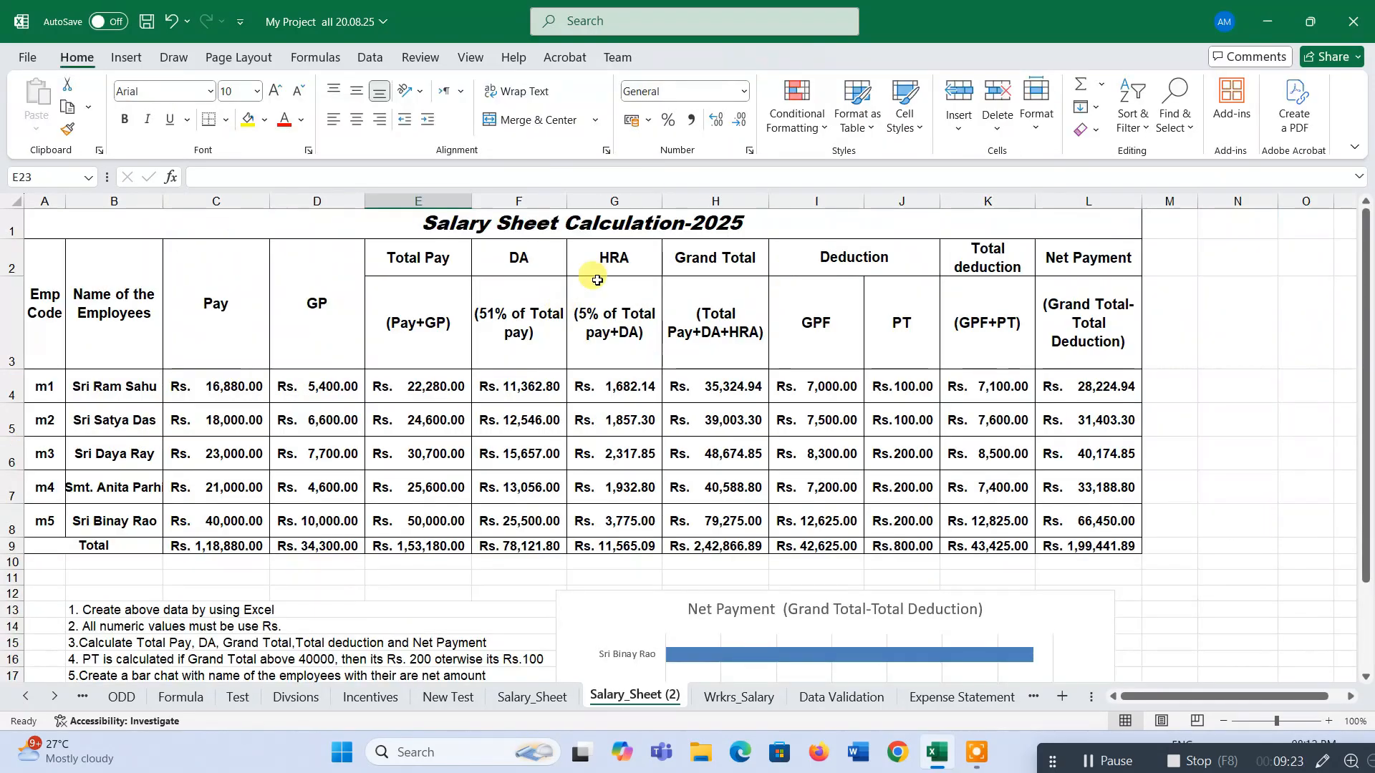
Review the finished table's values, formulas and headings along with the Net Payment bar chart.
{"action": "left_click_drag", "start_coordinate": [584, 224], "coordinate": [630, 534]}
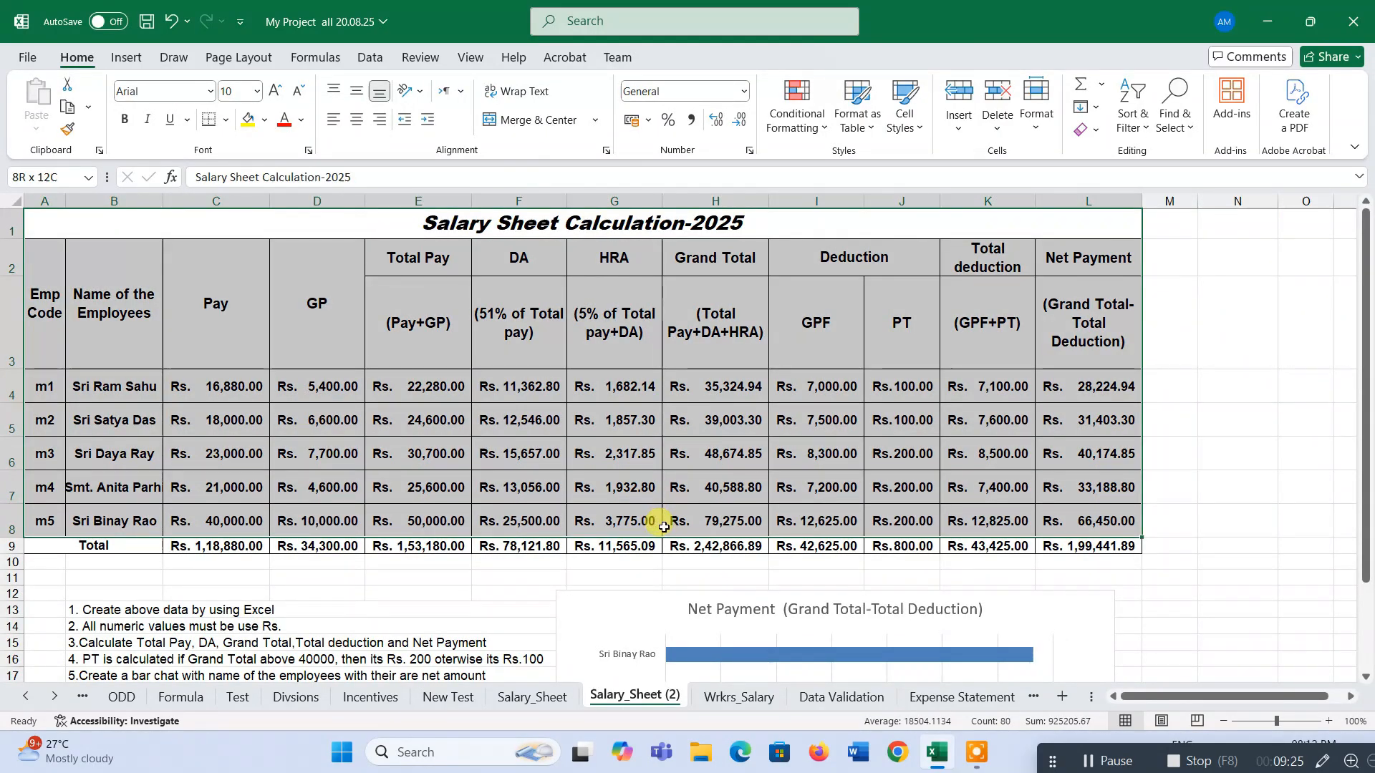
{"action": "left_click", "coordinate": [622, 481]}
{"action": "left_click_drag", "start_coordinate": [250, 383], "coordinate": [1123, 555]}
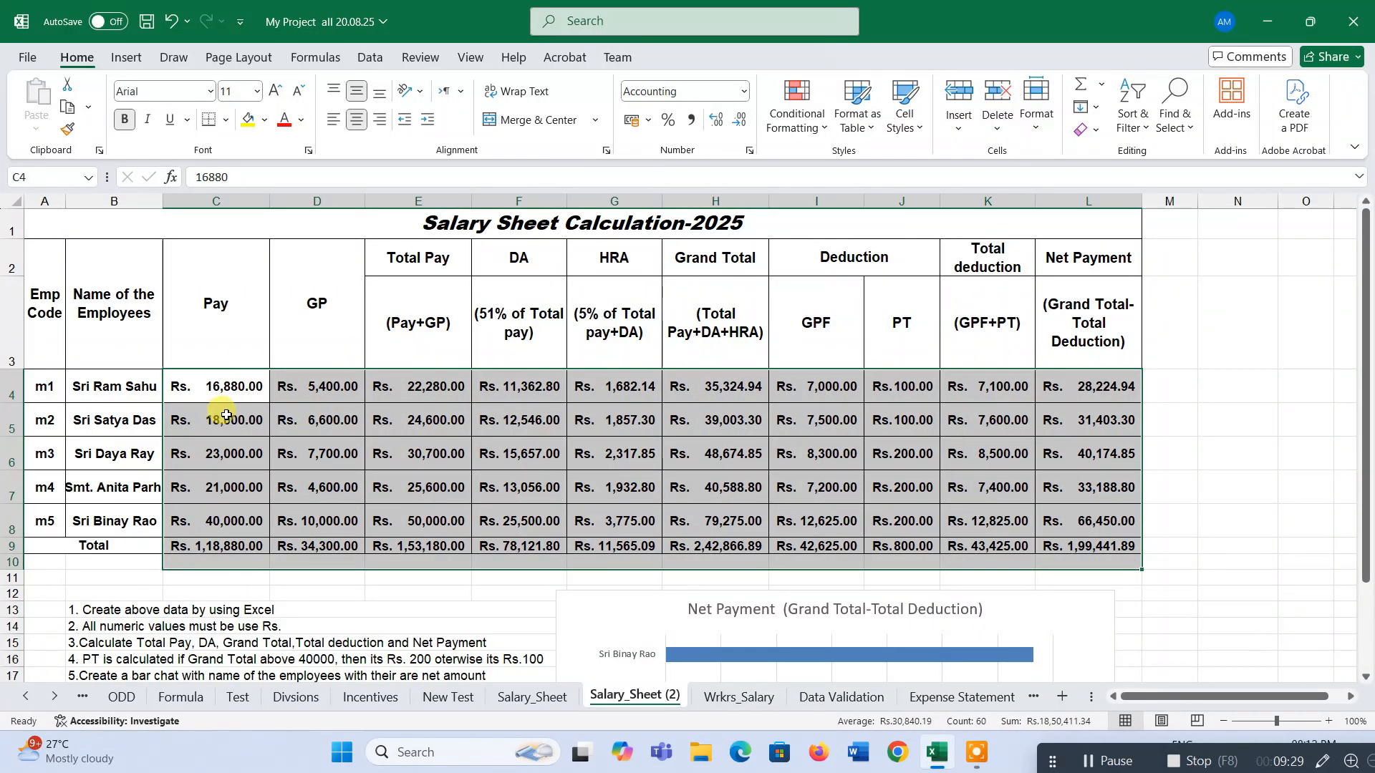
{"action": "scroll", "coordinate": [366, 438], "scroll_direction": "down", "scroll_amount": 2}
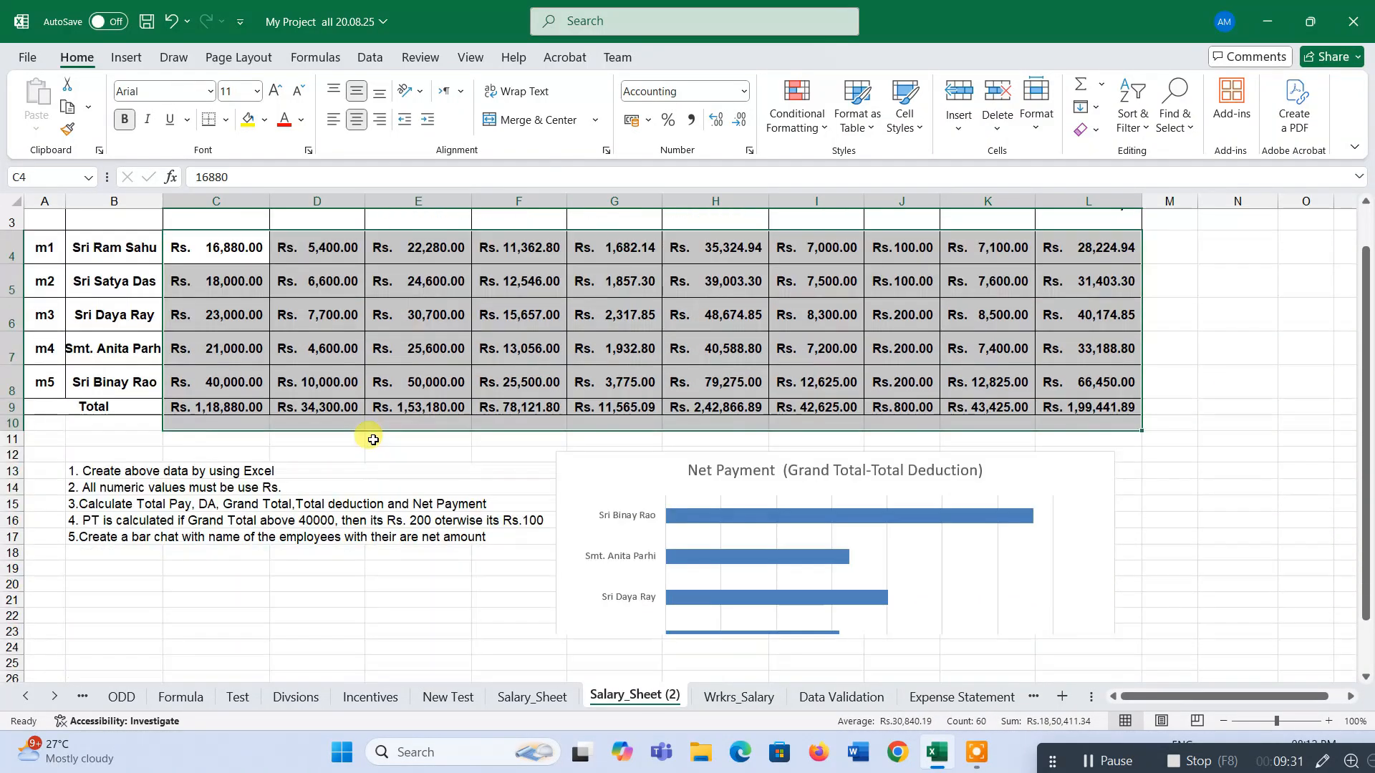
{"action": "scroll", "coordinate": [430, 430], "scroll_direction": "up", "scroll_amount": 2}
{"action": "left_click", "coordinate": [521, 420]}
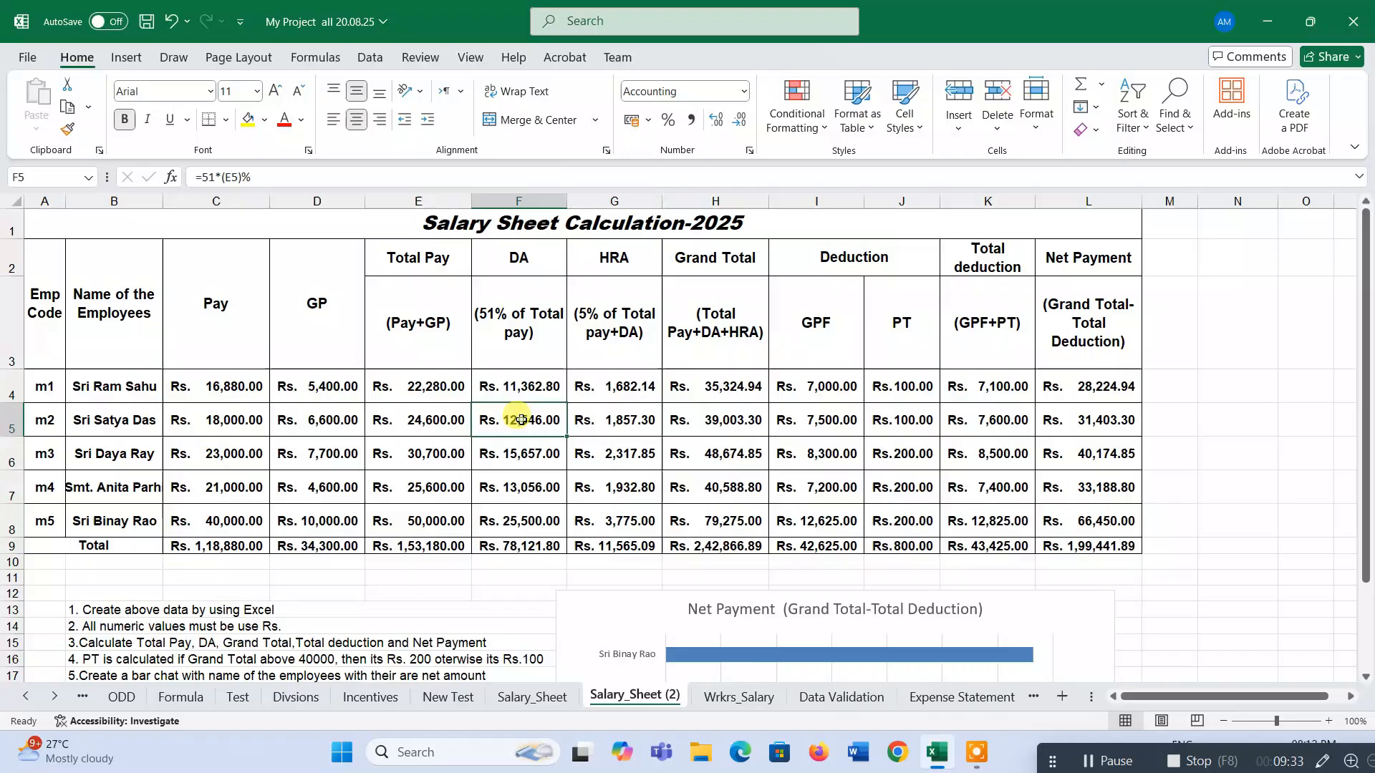
{"action": "left_click", "coordinate": [508, 333]}
{"action": "left_click", "coordinate": [605, 342]}
{"action": "left_click", "coordinate": [508, 336]}
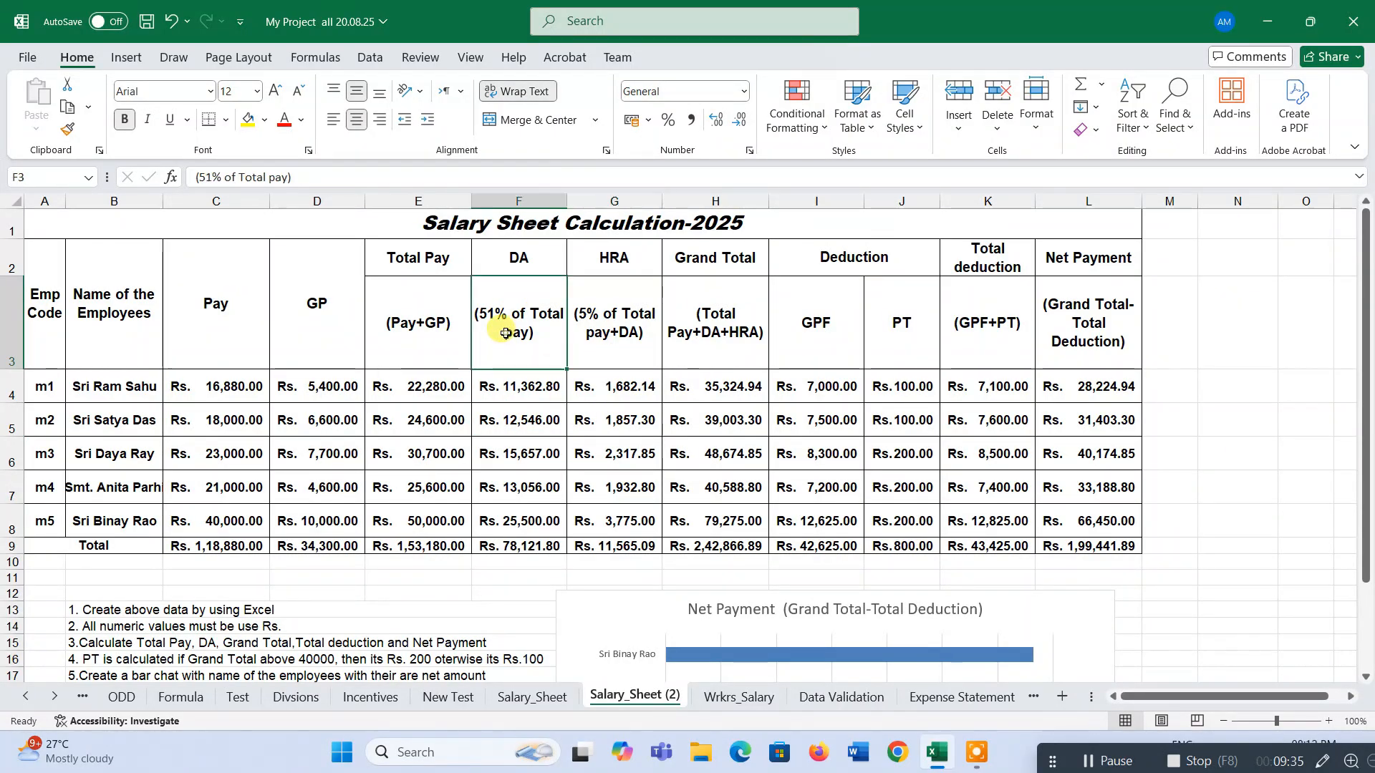
{"action": "left_click", "coordinate": [687, 343]}
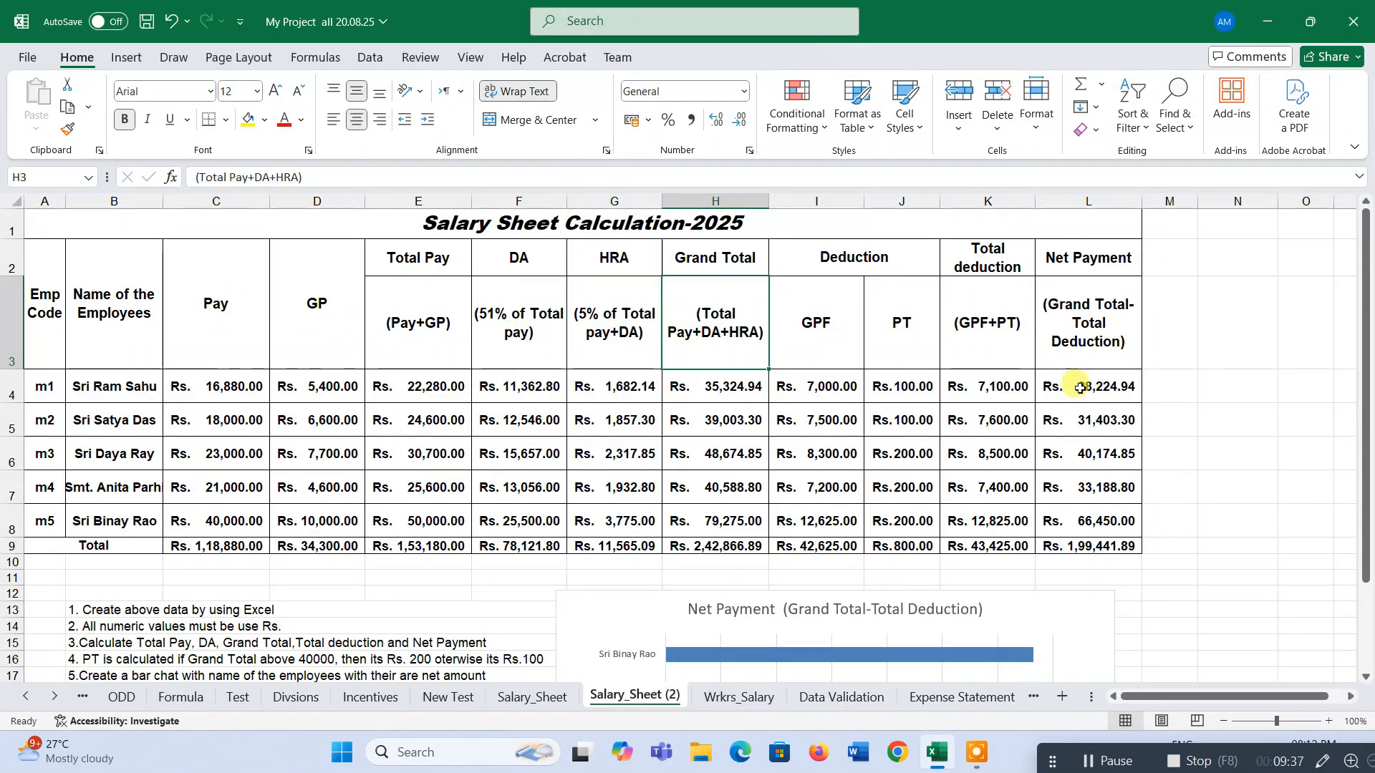
{"action": "left_click", "coordinate": [1101, 323]}
{"action": "scroll", "coordinate": [1049, 471], "scroll_direction": "down", "scroll_amount": 2}
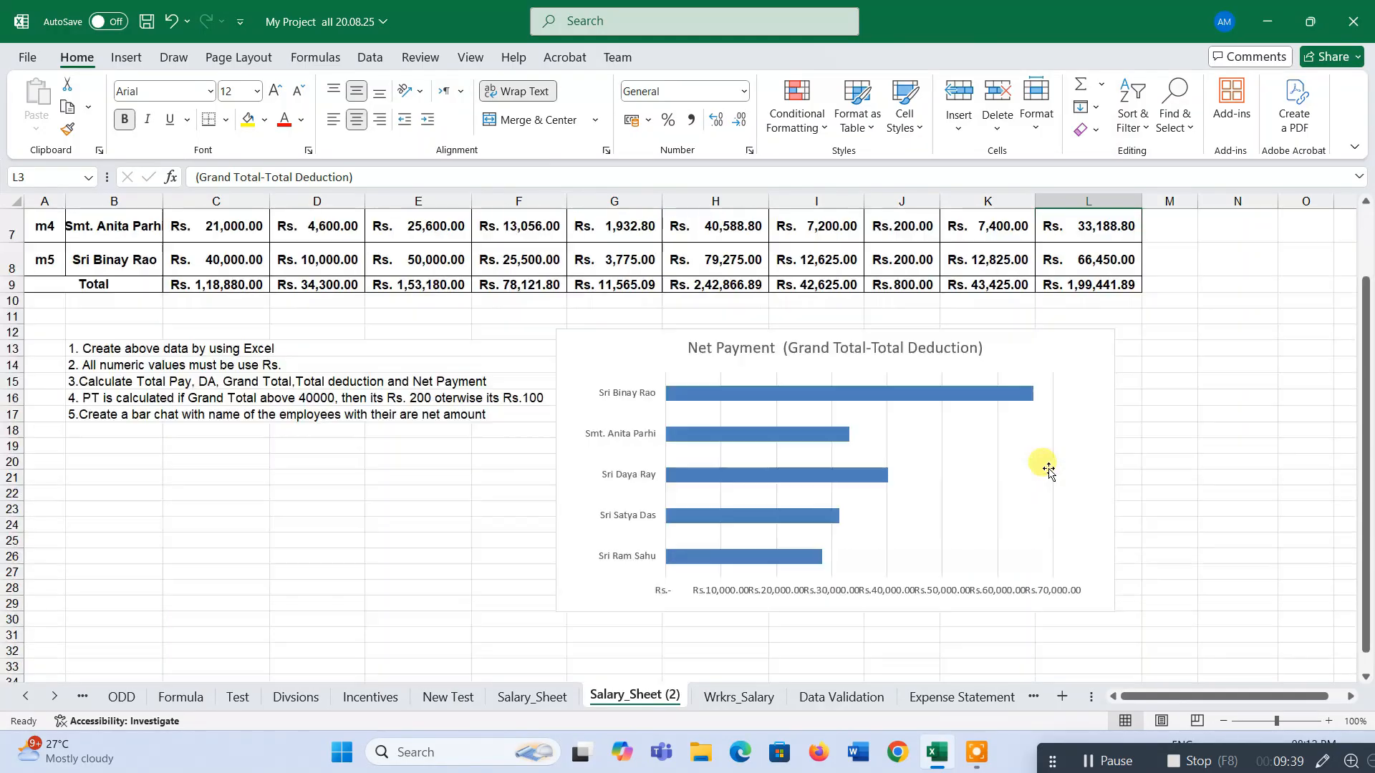
{"action": "left_click", "coordinate": [992, 455]}
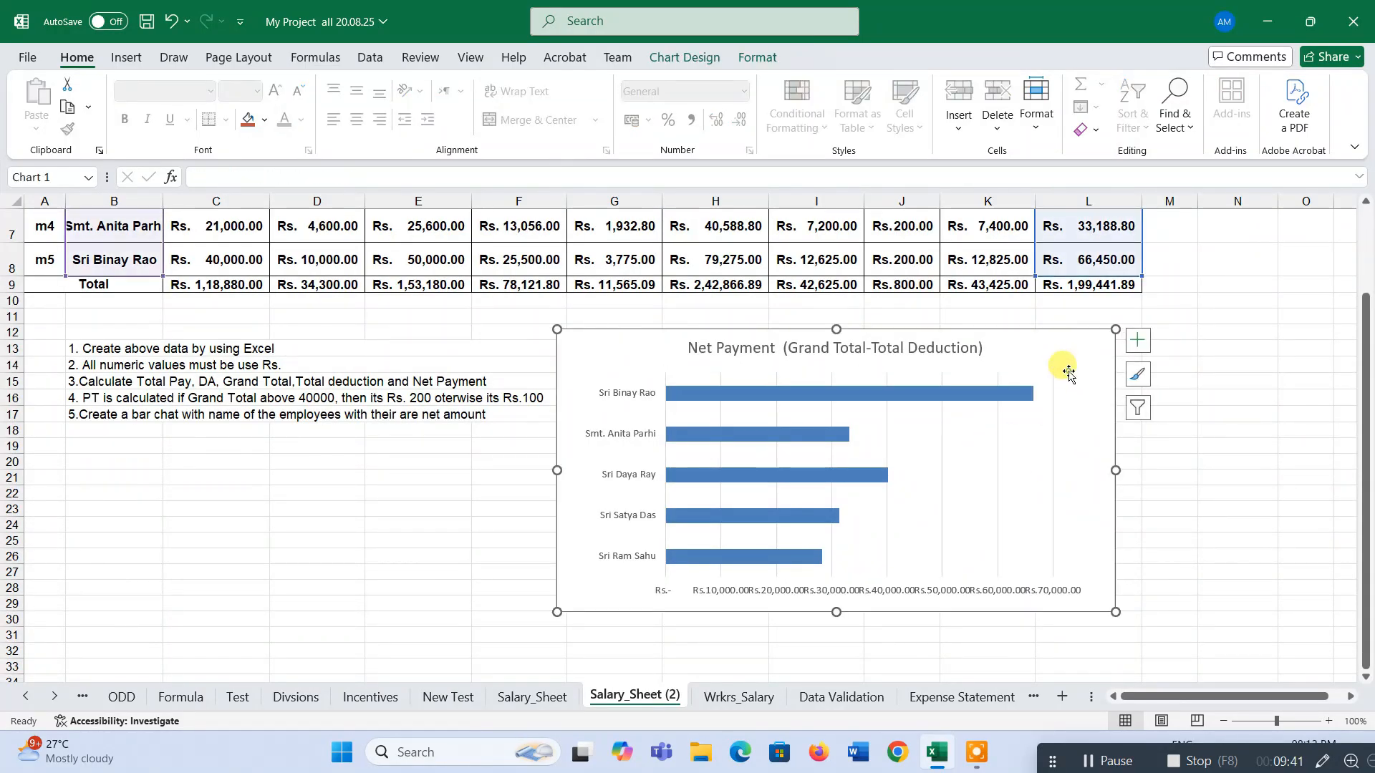
{"action": "scroll", "coordinate": [433, 534], "scroll_direction": "up", "scroll_amount": 2}
{"action": "scroll", "coordinate": [430, 530], "scroll_direction": "down", "scroll_amount": 4}
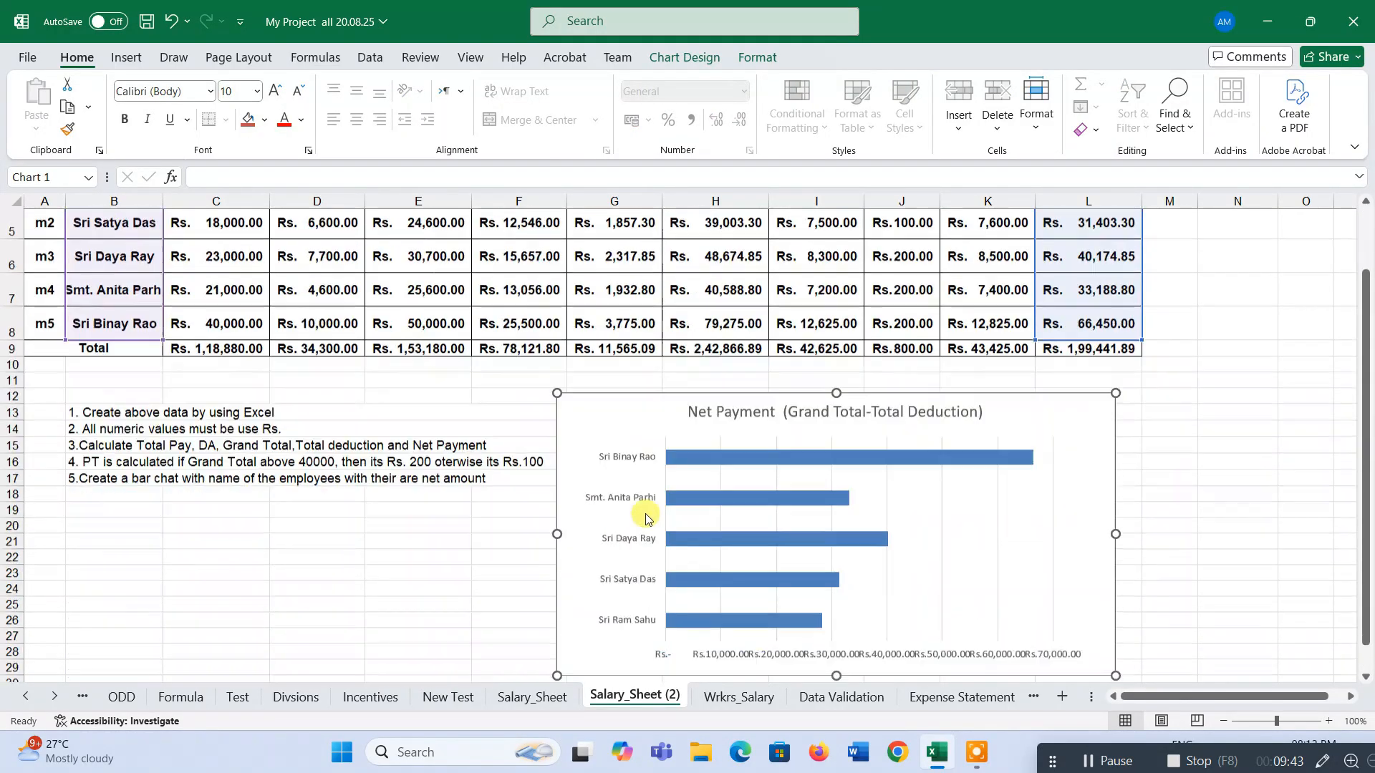
{"action": "scroll", "coordinate": [394, 590], "scroll_direction": "up", "scroll_amount": 4}
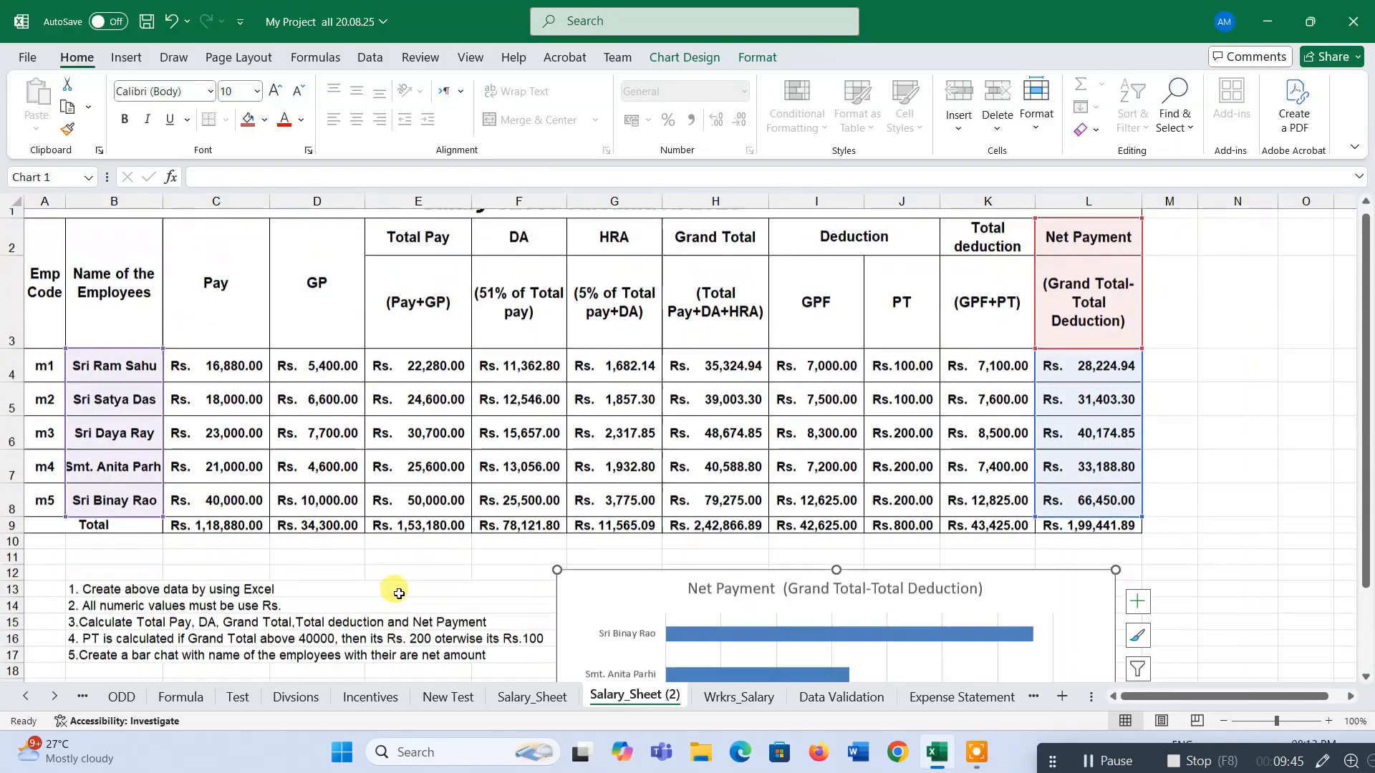